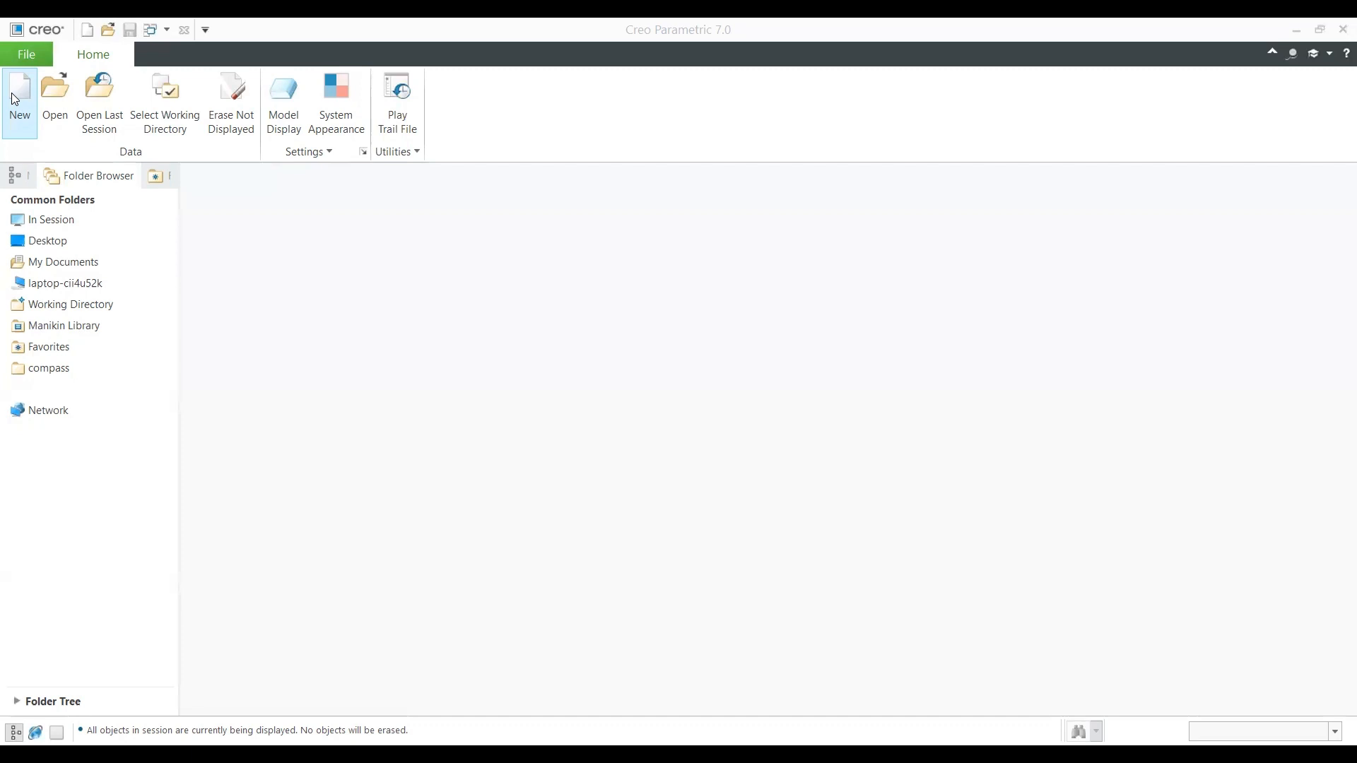
Step: Set the working directory to the "new lecture" folder inside CREO PROJECTS
{"action": "left_click", "coordinate": [173, 122]}
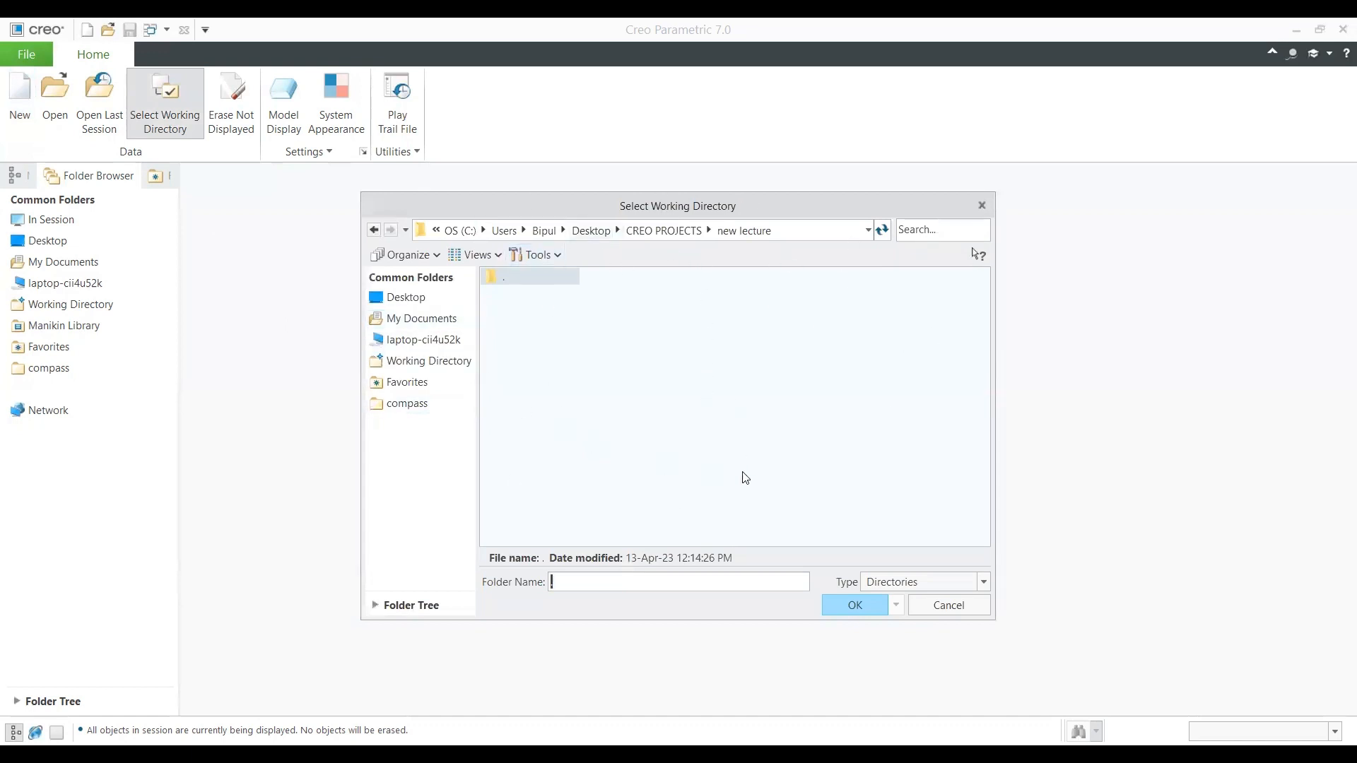
{"action": "left_click", "coordinate": [851, 602]}
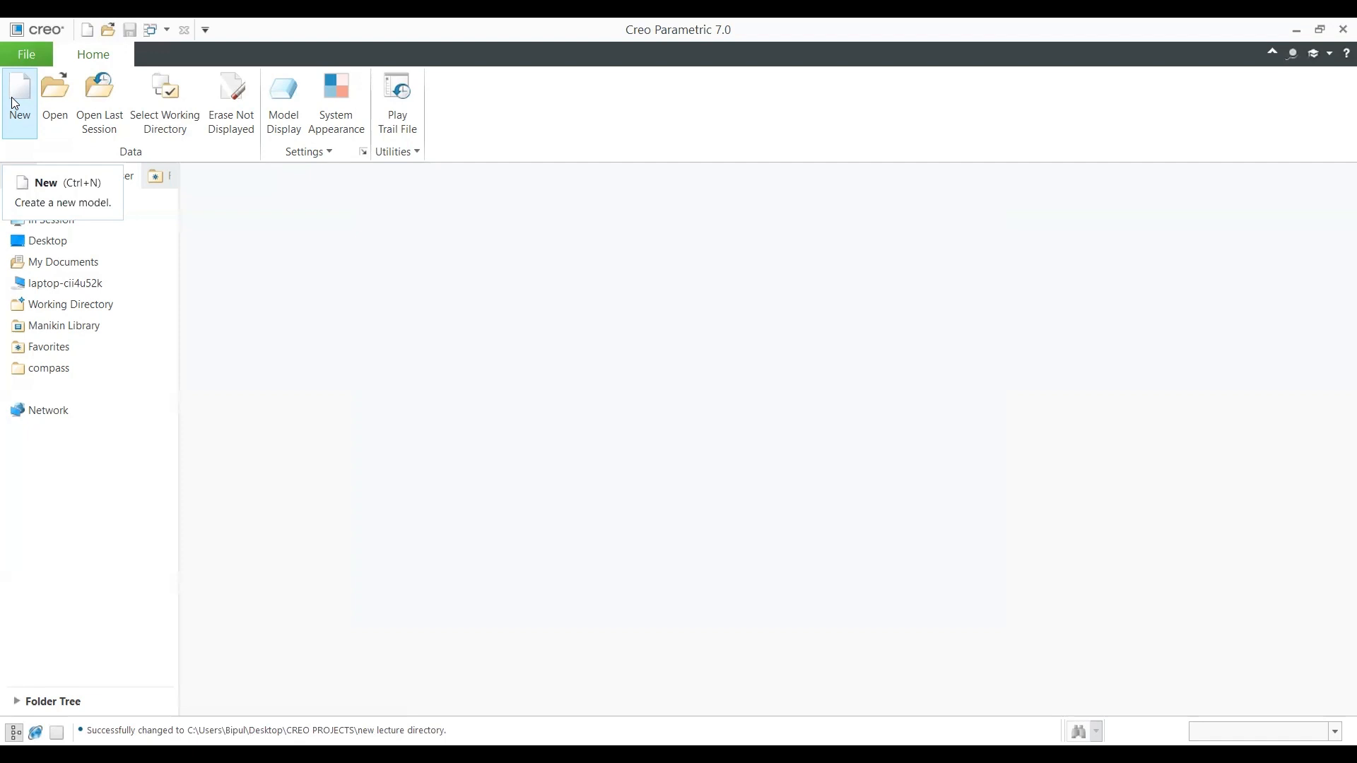
Step: Start a new file of type Sketch and enter Sketch_01 as its file name
{"action": "left_click", "coordinate": [12, 103]}
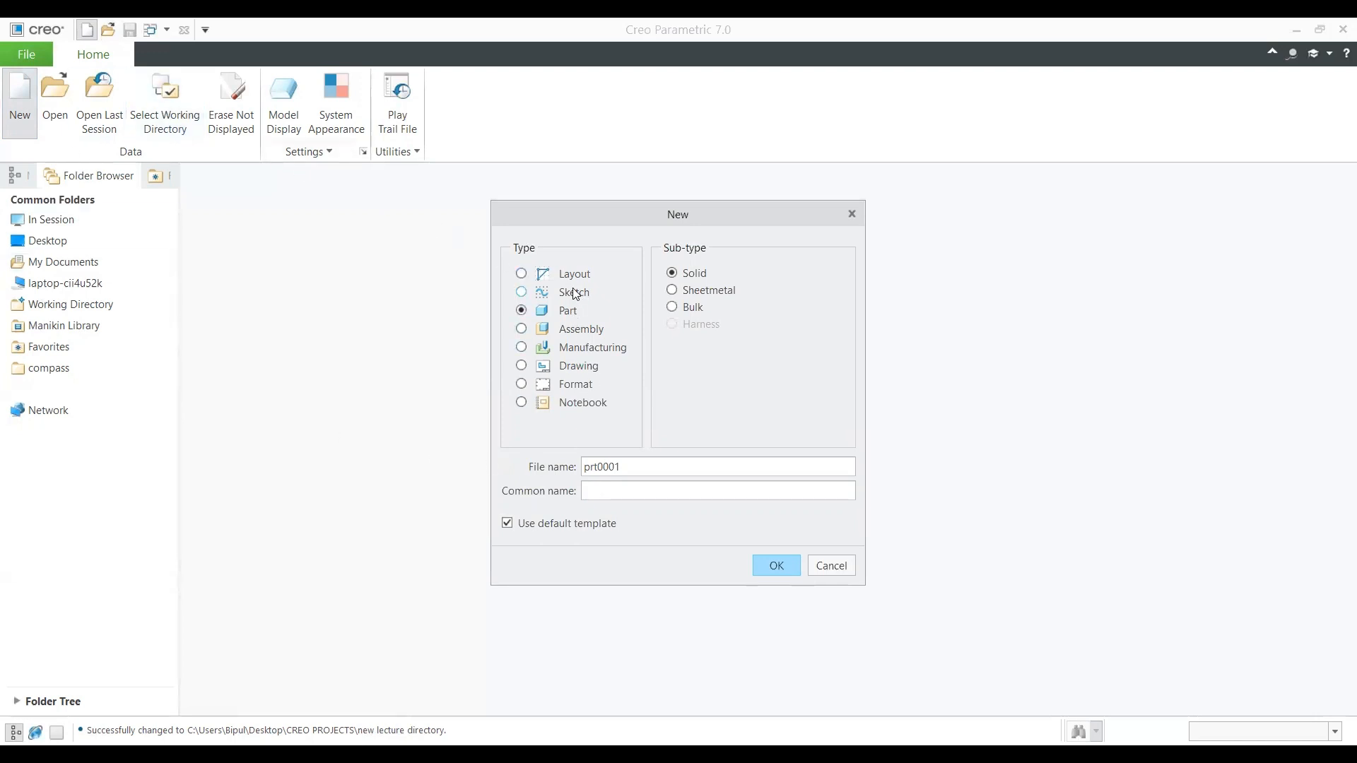
{"action": "left_click", "coordinate": [574, 293]}
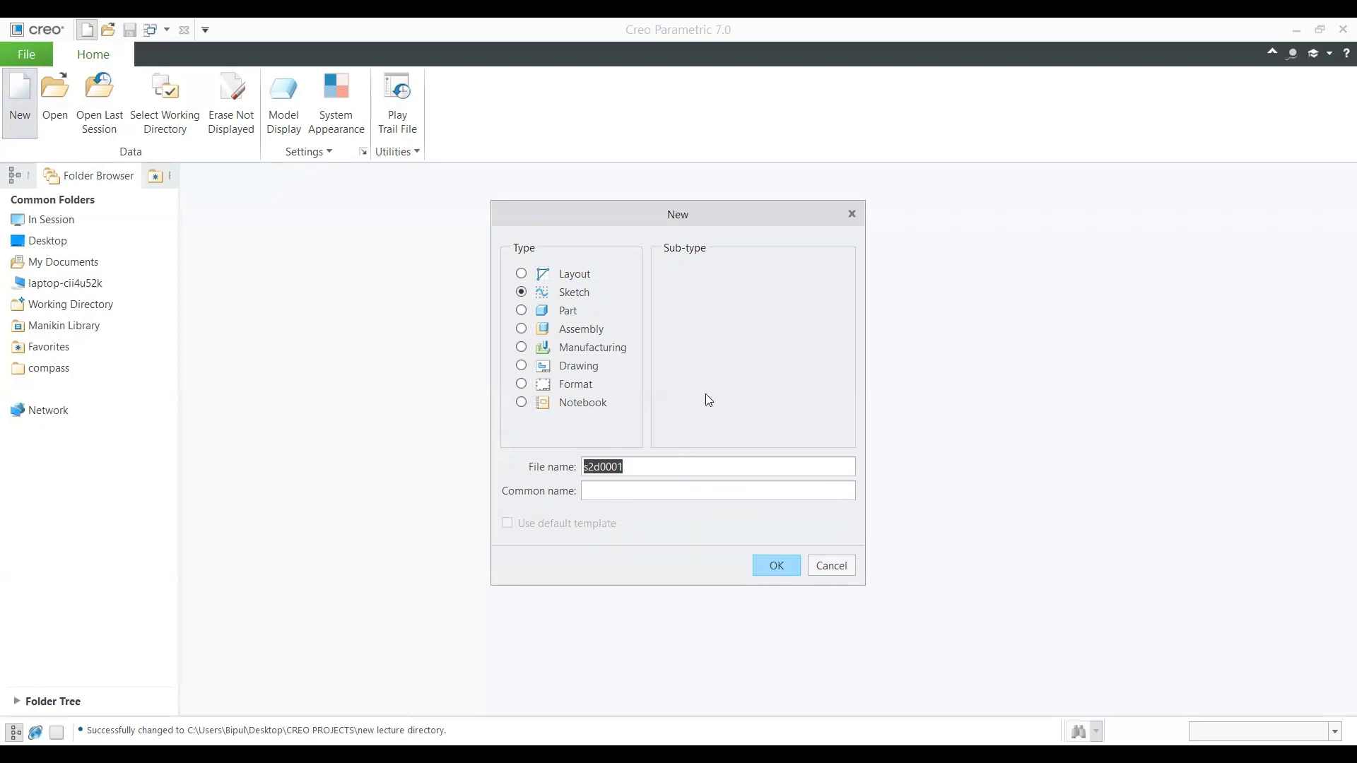
{"action": "key", "text": "BackSpace"}
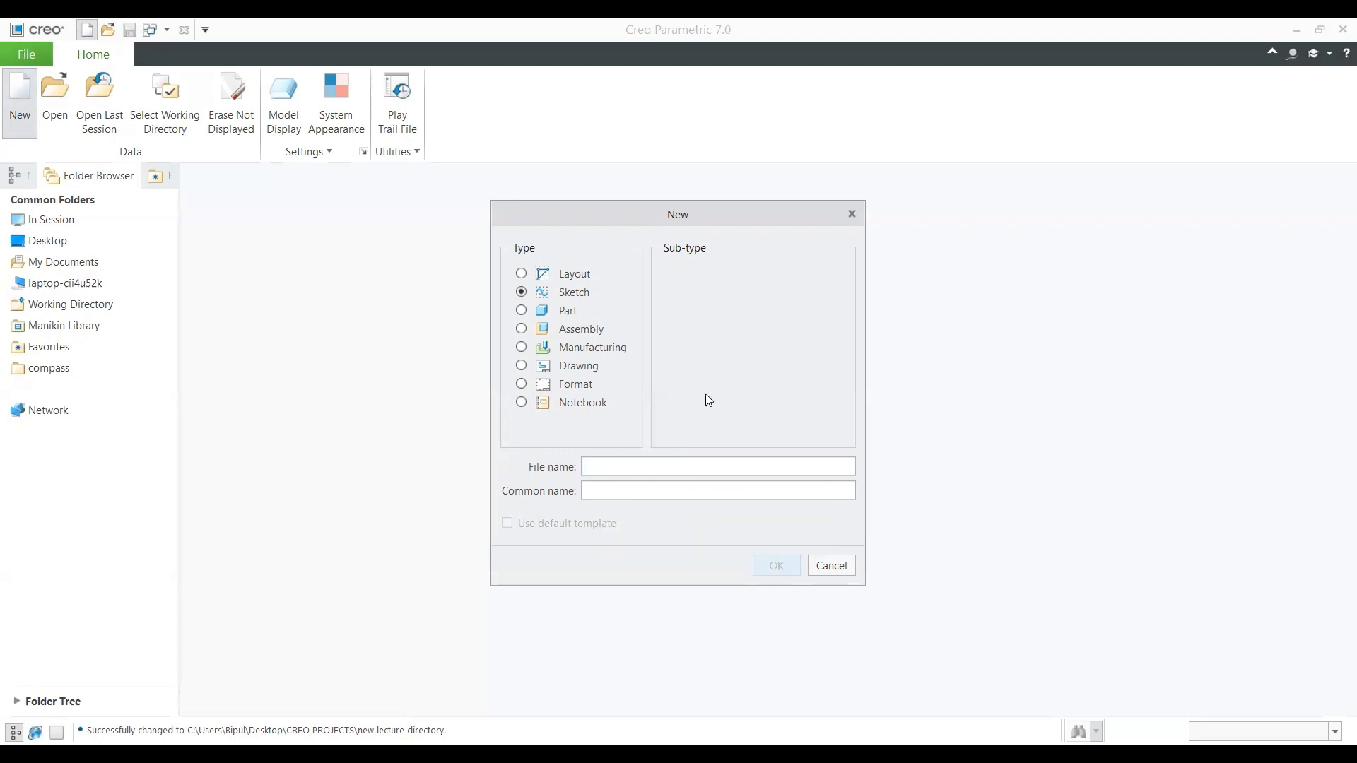
{"action": "type", "text": "Skect"}
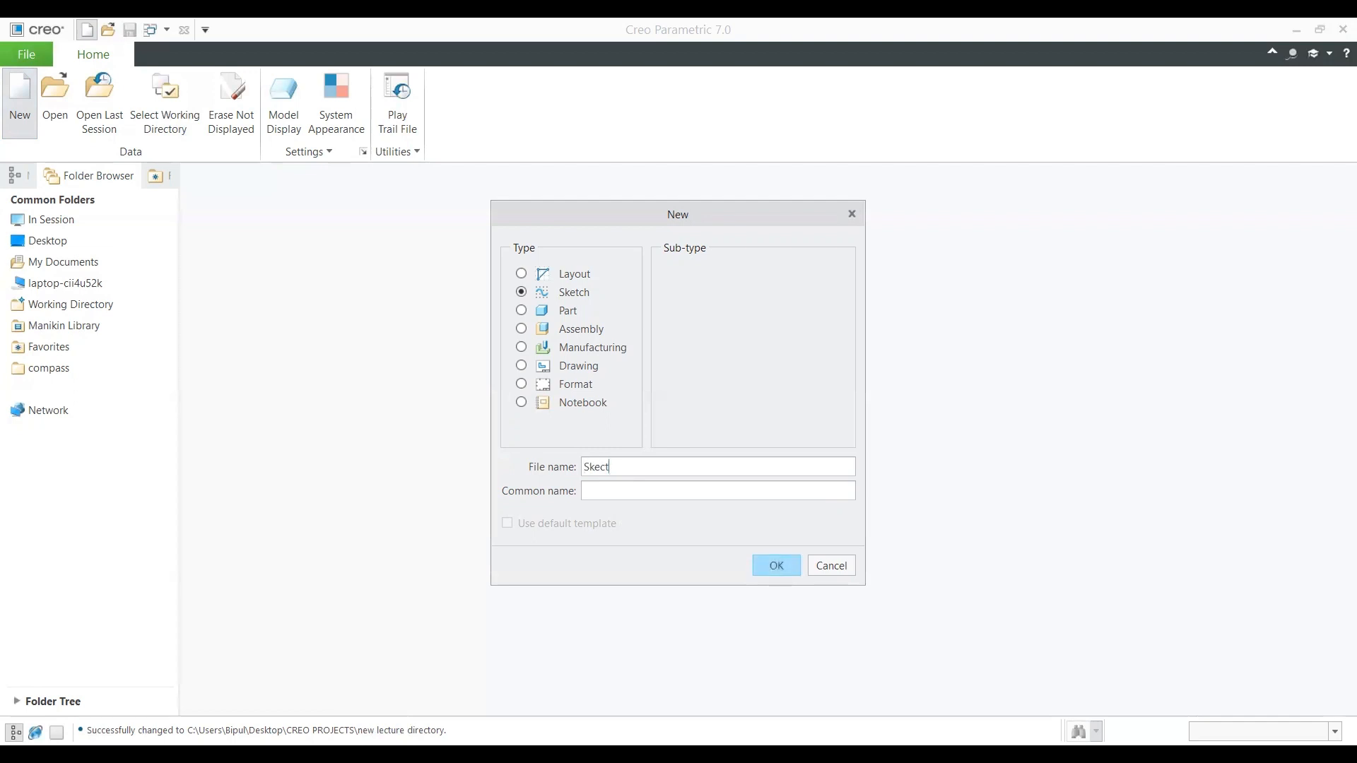
{"action": "key", "text": "BackSpace"}
{"action": "key", "text": "BackSpace"}
{"action": "type", "text": "tch_01"}
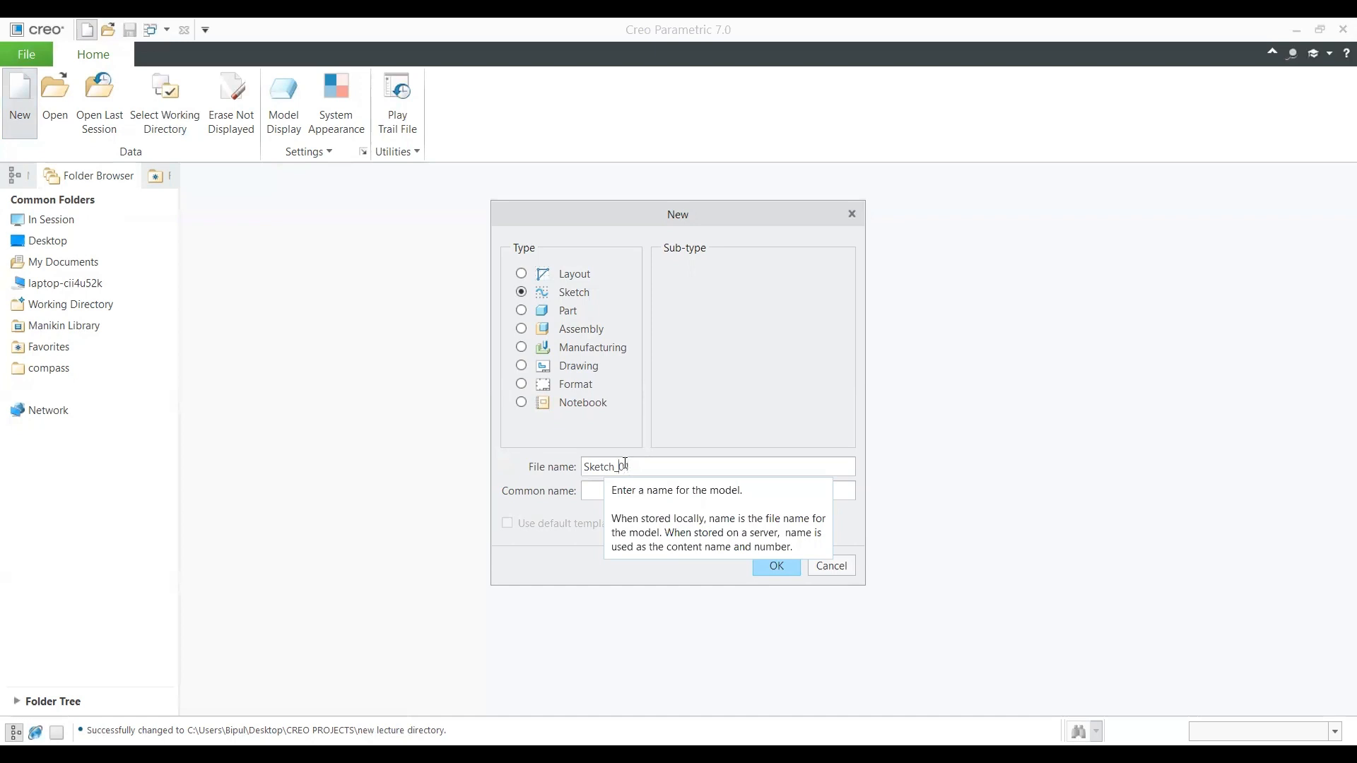
Step: Try to create the sketch file with a space in its name, as "Sketch 01"
{"action": "key", "text": "BackSpace"}
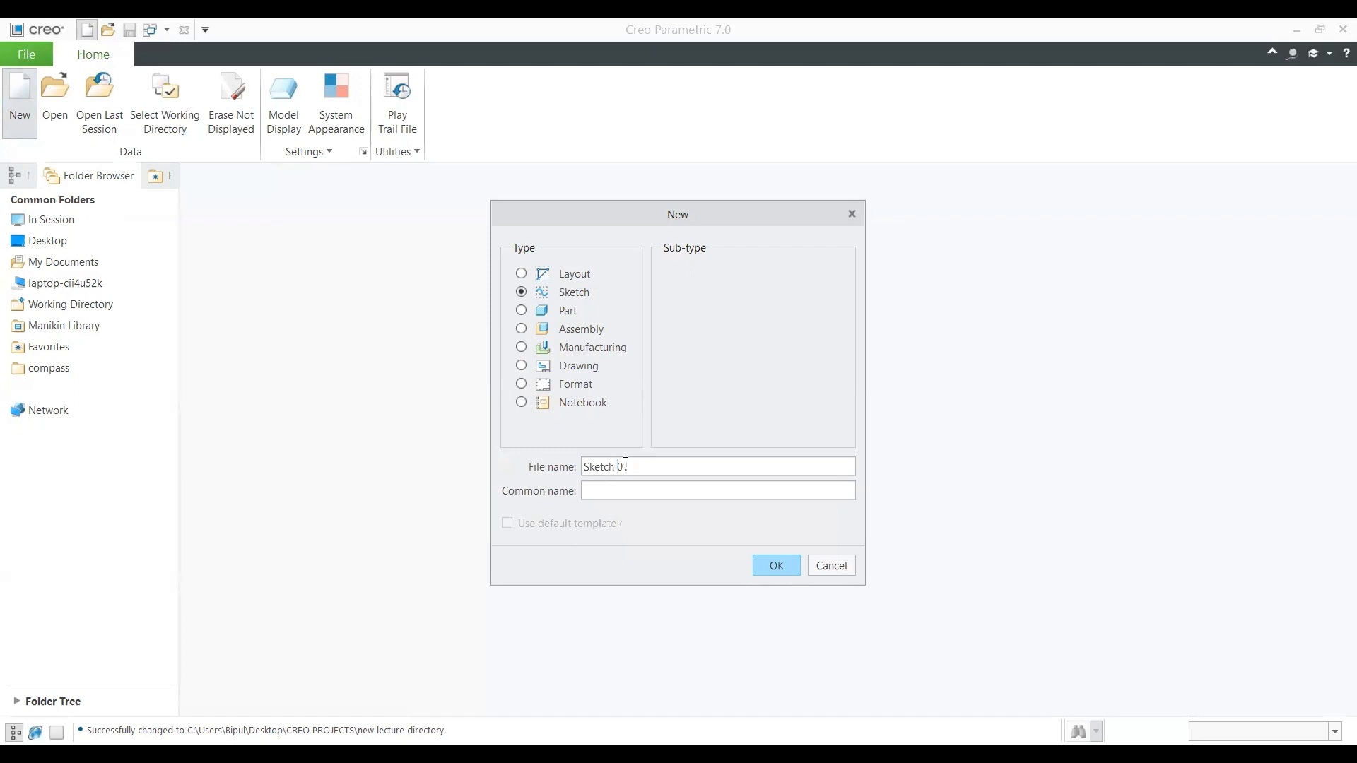
{"action": "left_click", "coordinate": [770, 571]}
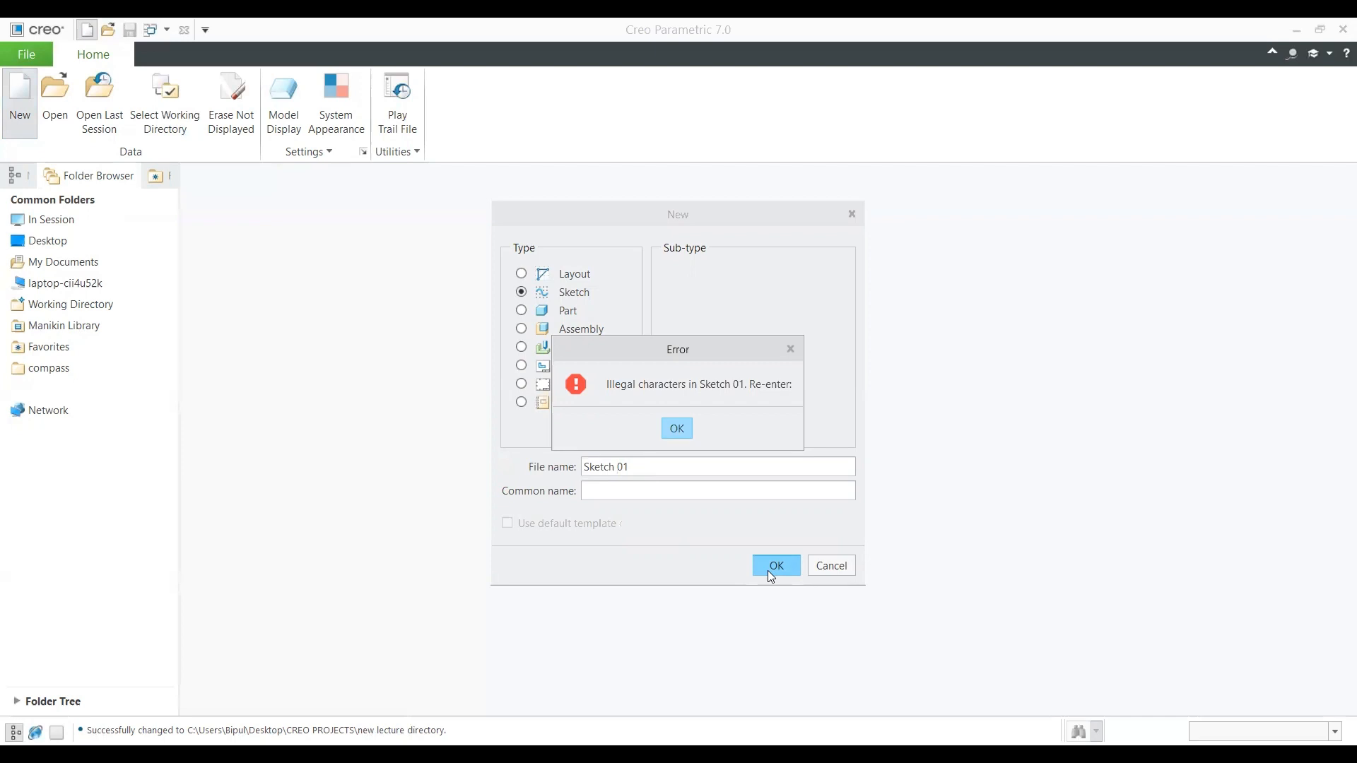
{"action": "left_click", "coordinate": [688, 427]}
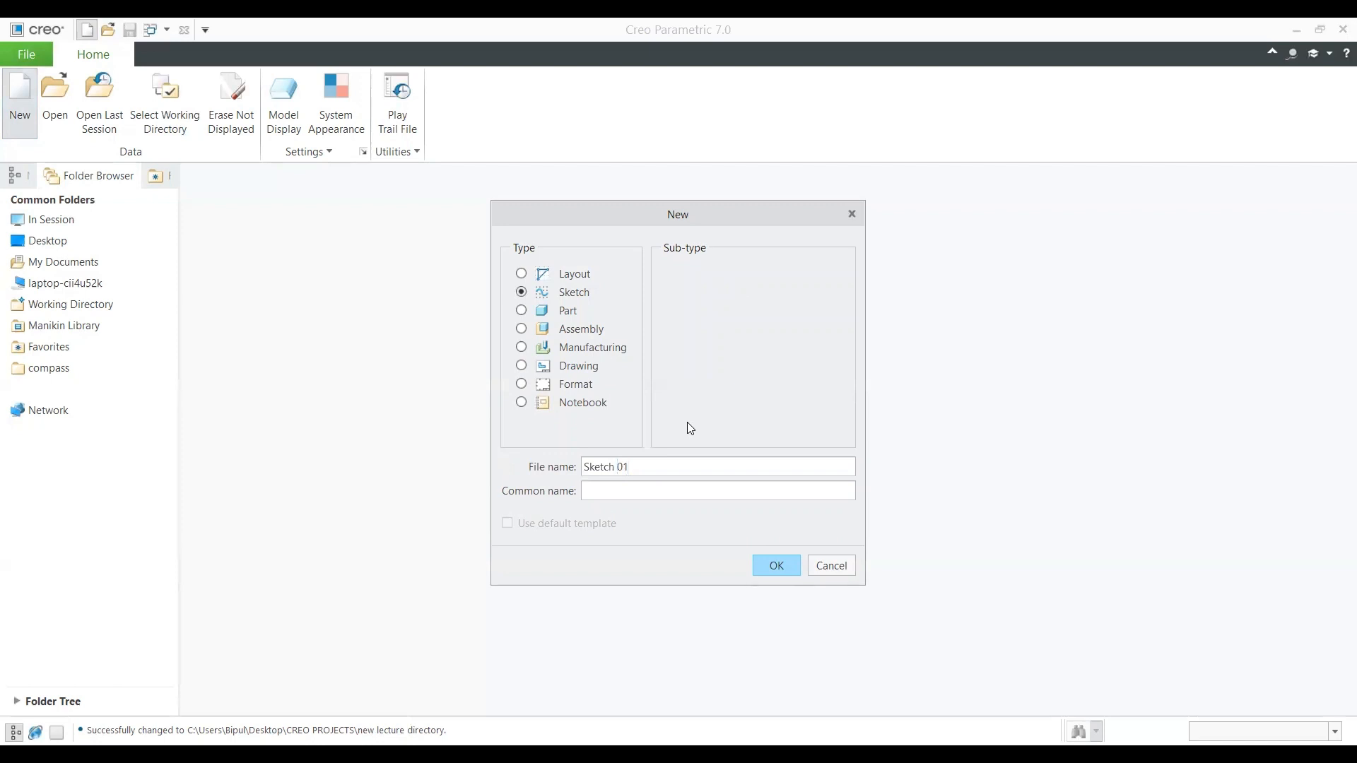
Step: Replace the space in the file name with an underscore and create the sketch as Sketch_01
{"action": "key", "text": "BackSpace"}
{"action": "type", "text": "_"}
{"action": "left_click", "coordinate": [776, 566]}
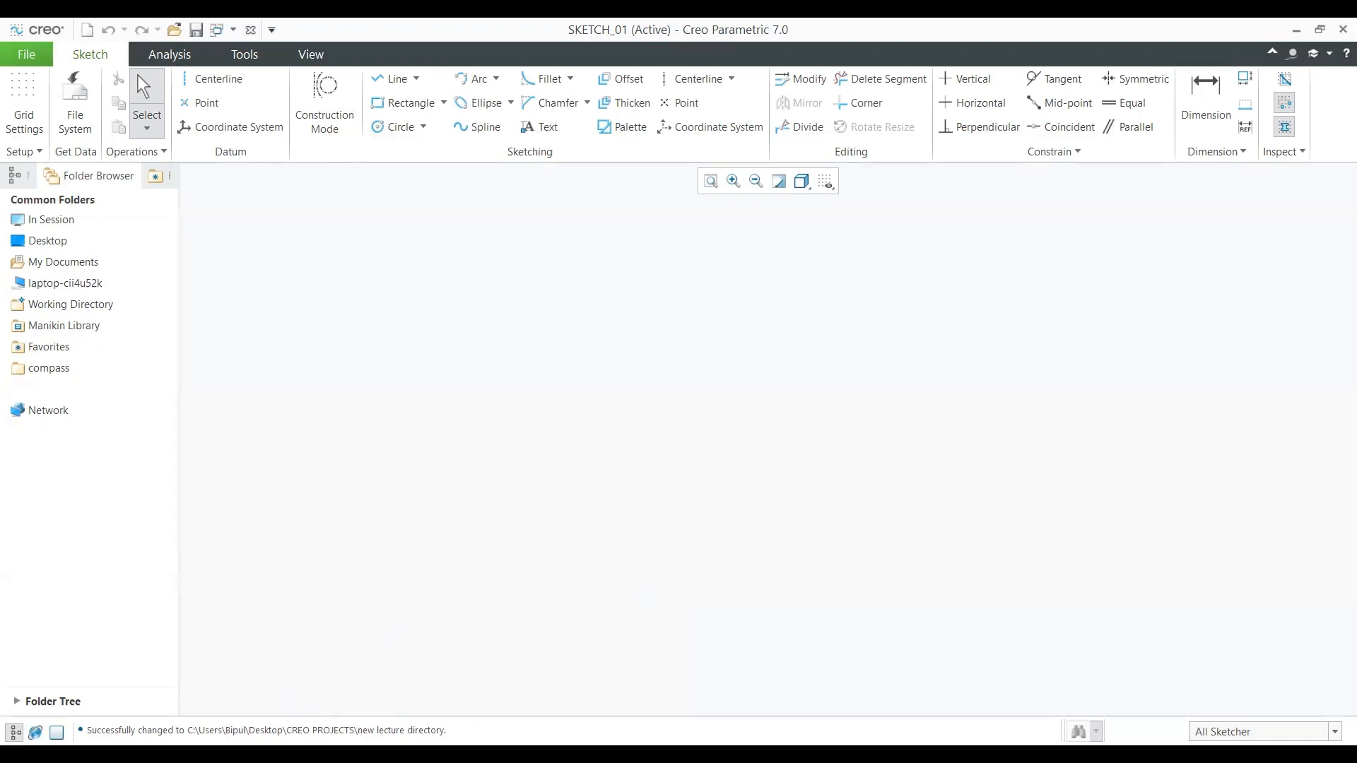
{"action": "left_click", "coordinate": [1334, 733]}
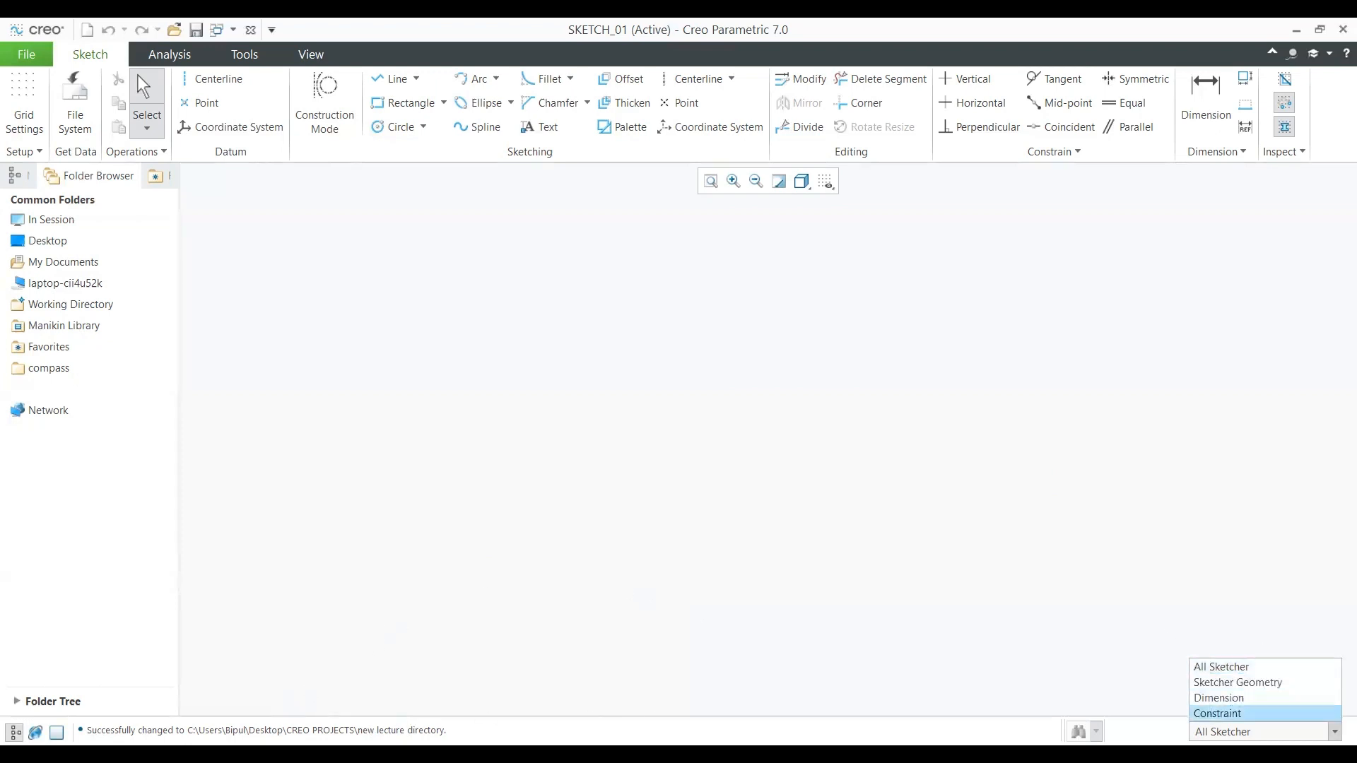
{"action": "left_click", "coordinate": [642, 334]}
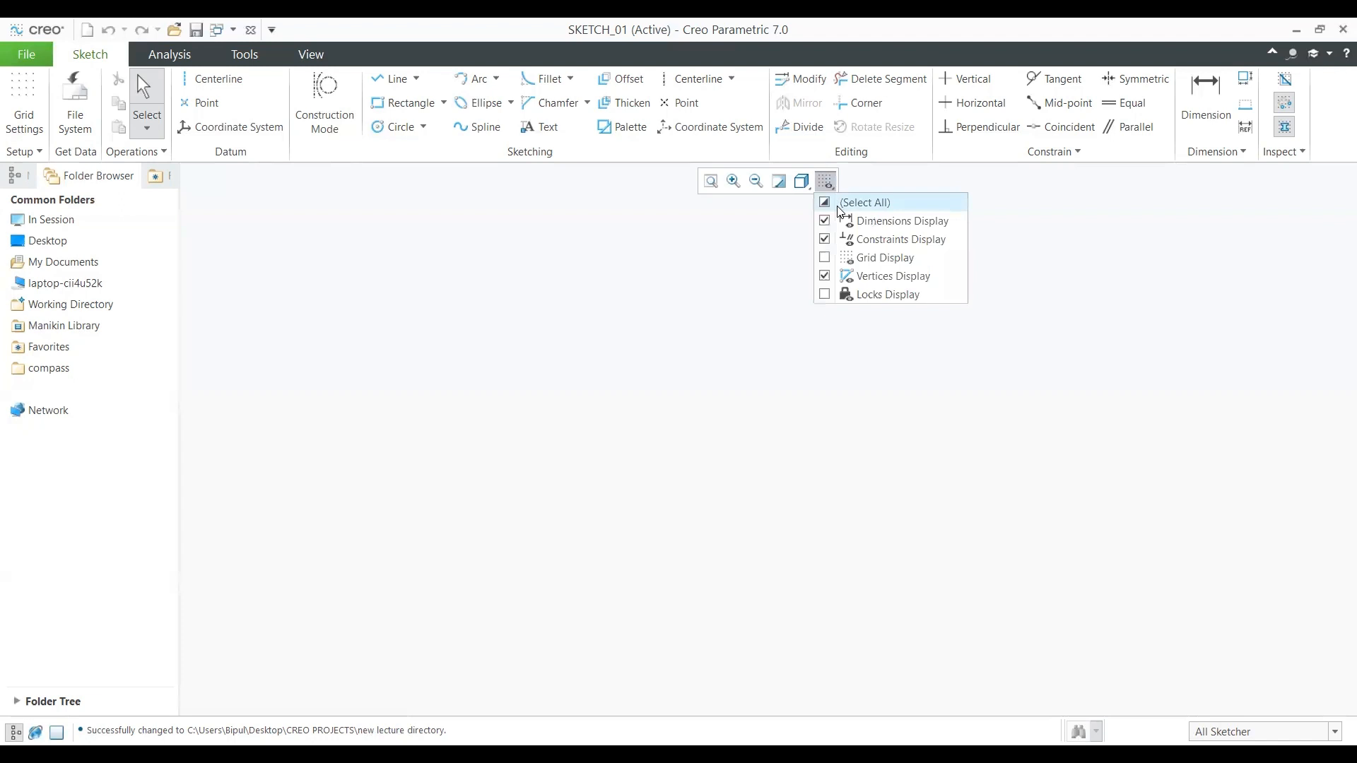
Step: Enable Locks Display in the sketcher display filters and switch Grid Display on and off again
{"action": "left_click", "coordinate": [836, 258]}
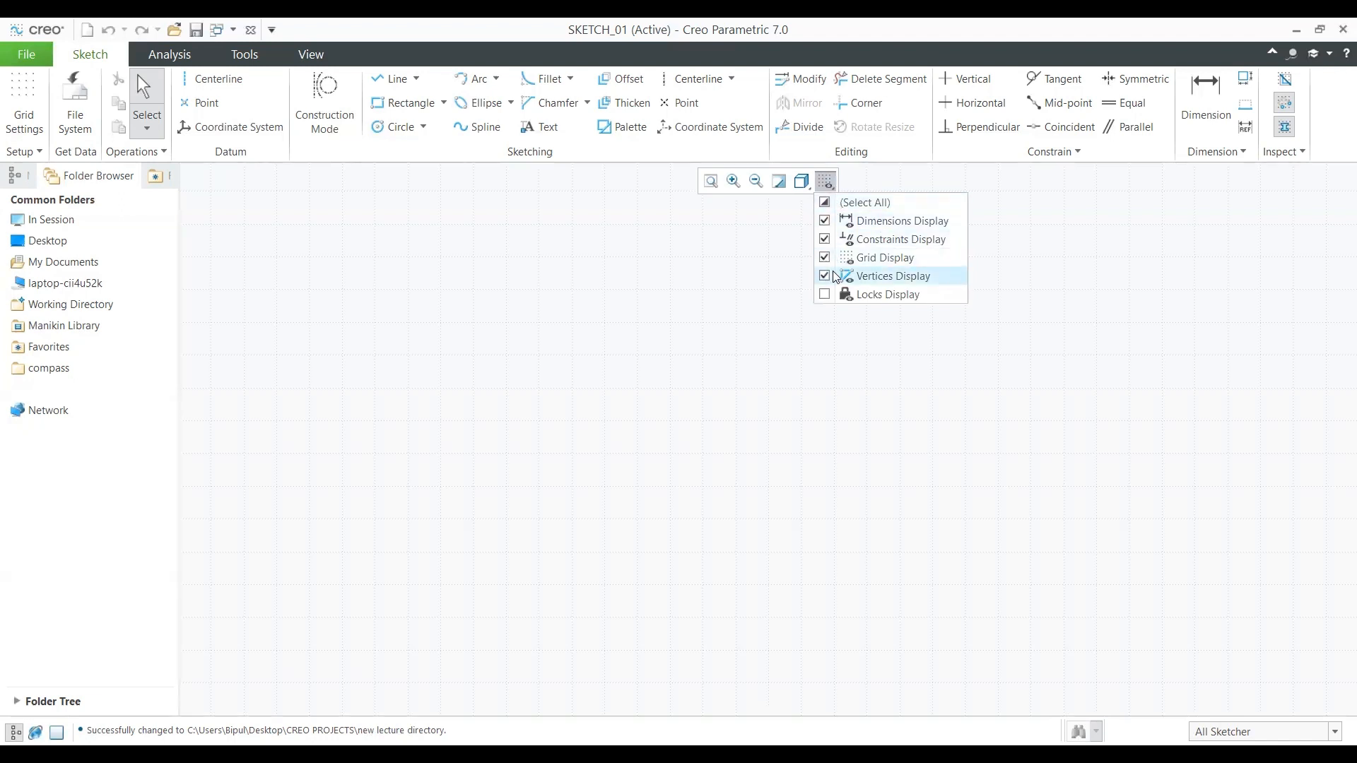
{"action": "left_click", "coordinate": [825, 182]}
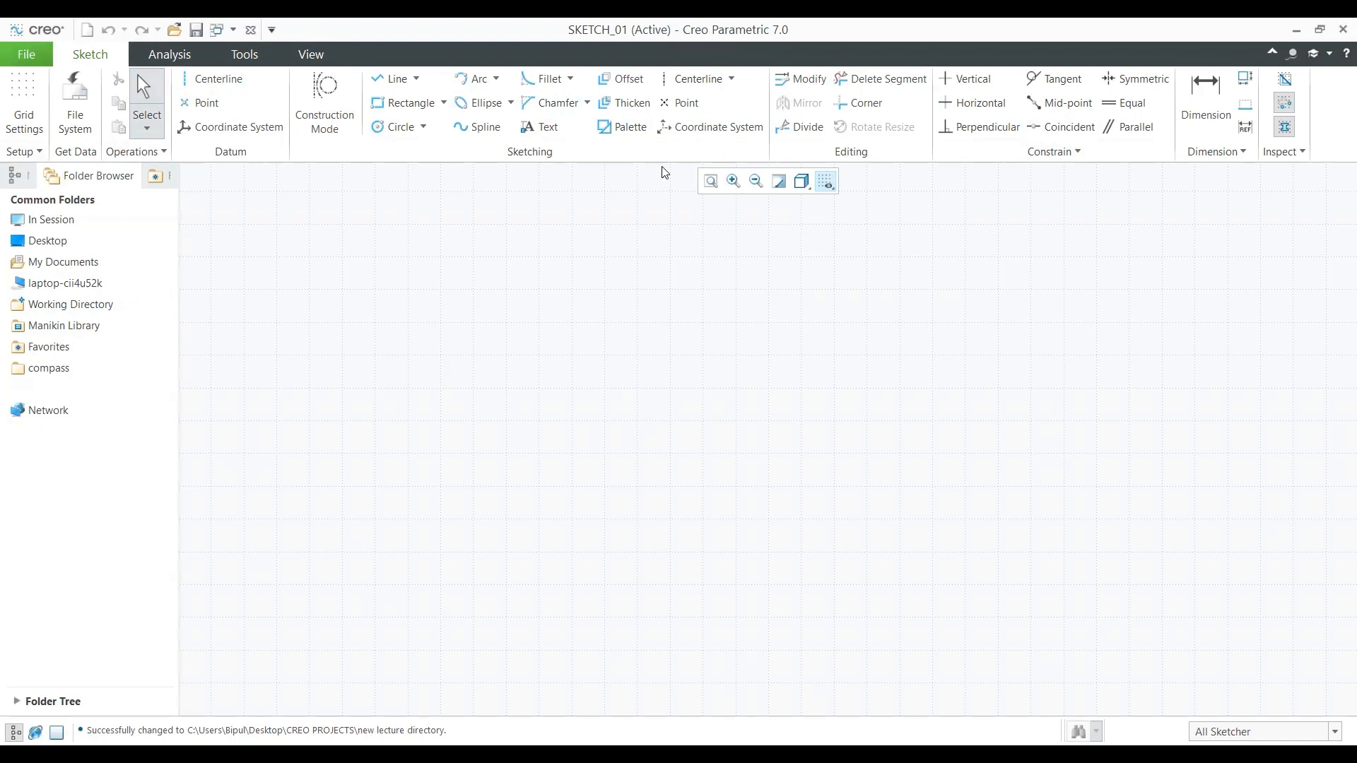
{"action": "left_click", "coordinate": [833, 190]}
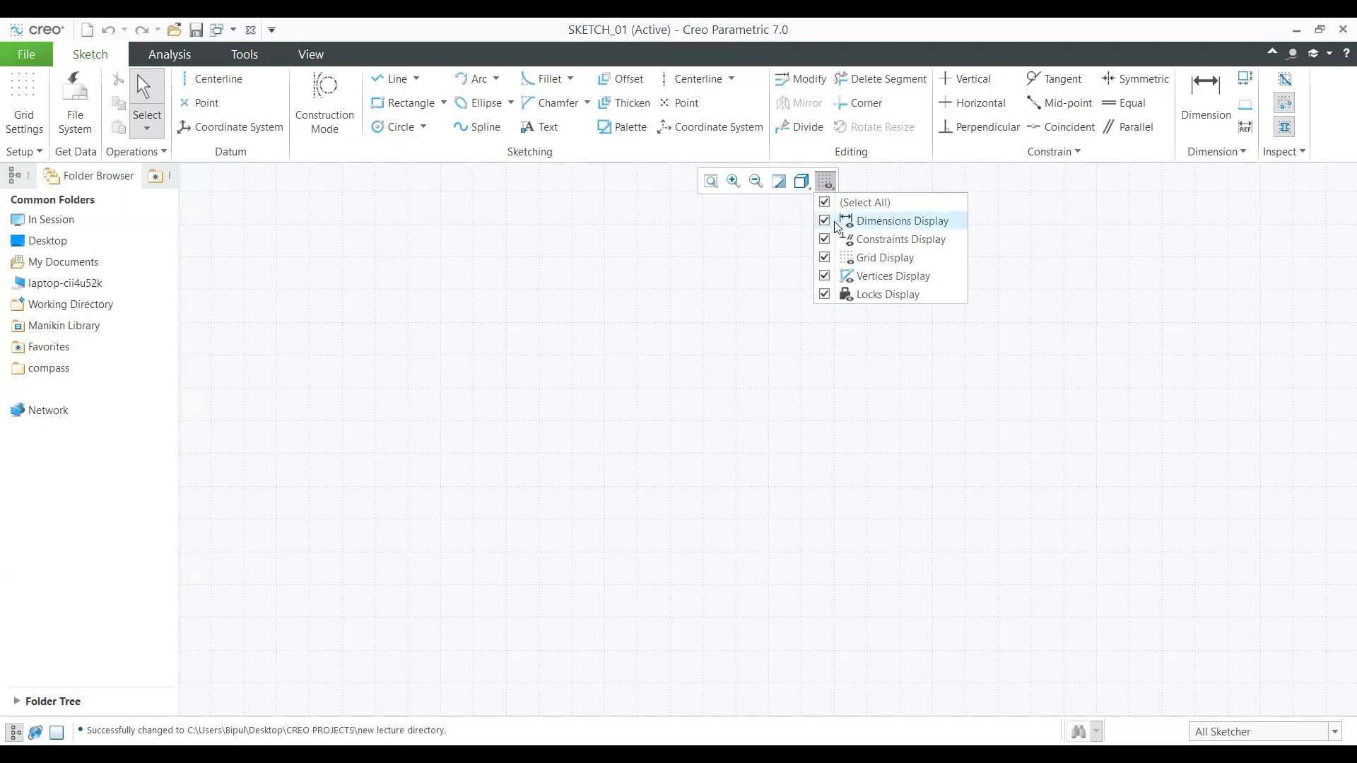
{"action": "left_click", "coordinate": [828, 258]}
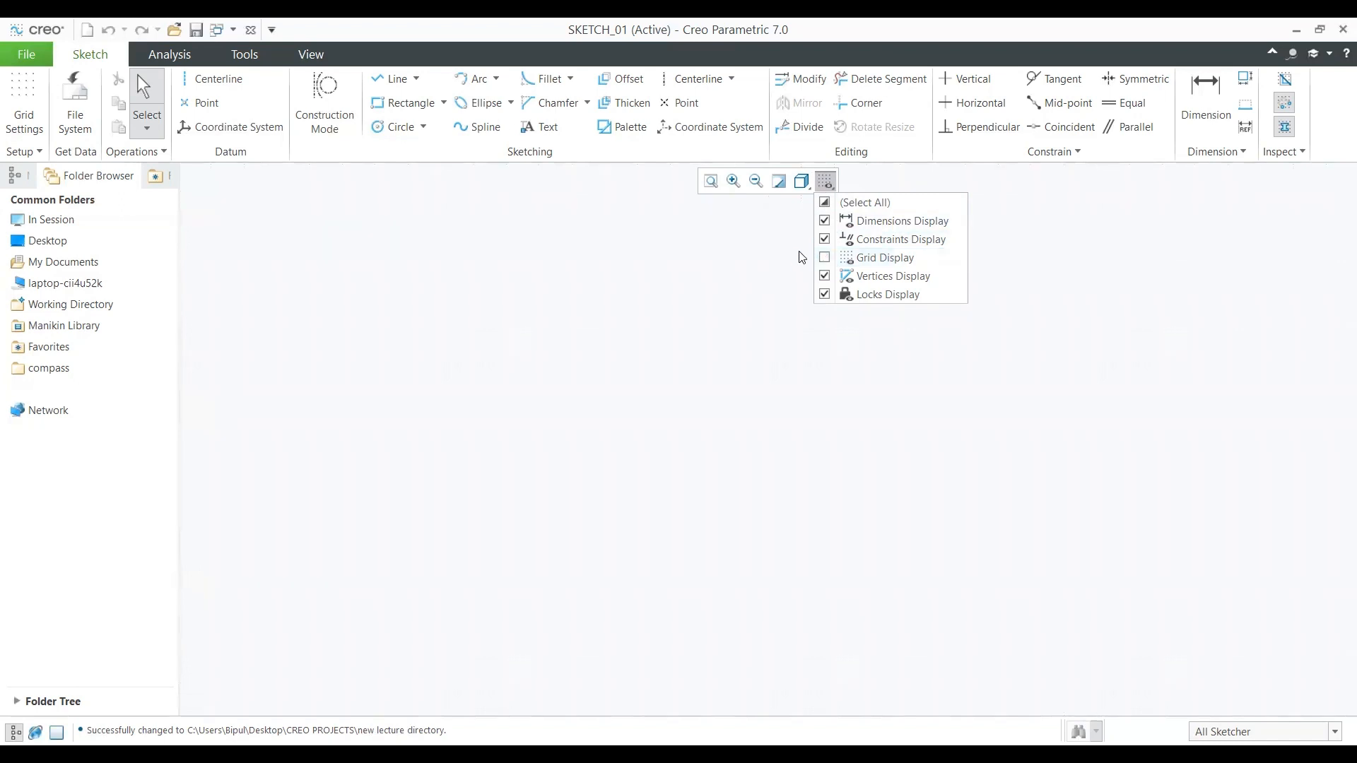
{"action": "left_click", "coordinate": [1121, 275]}
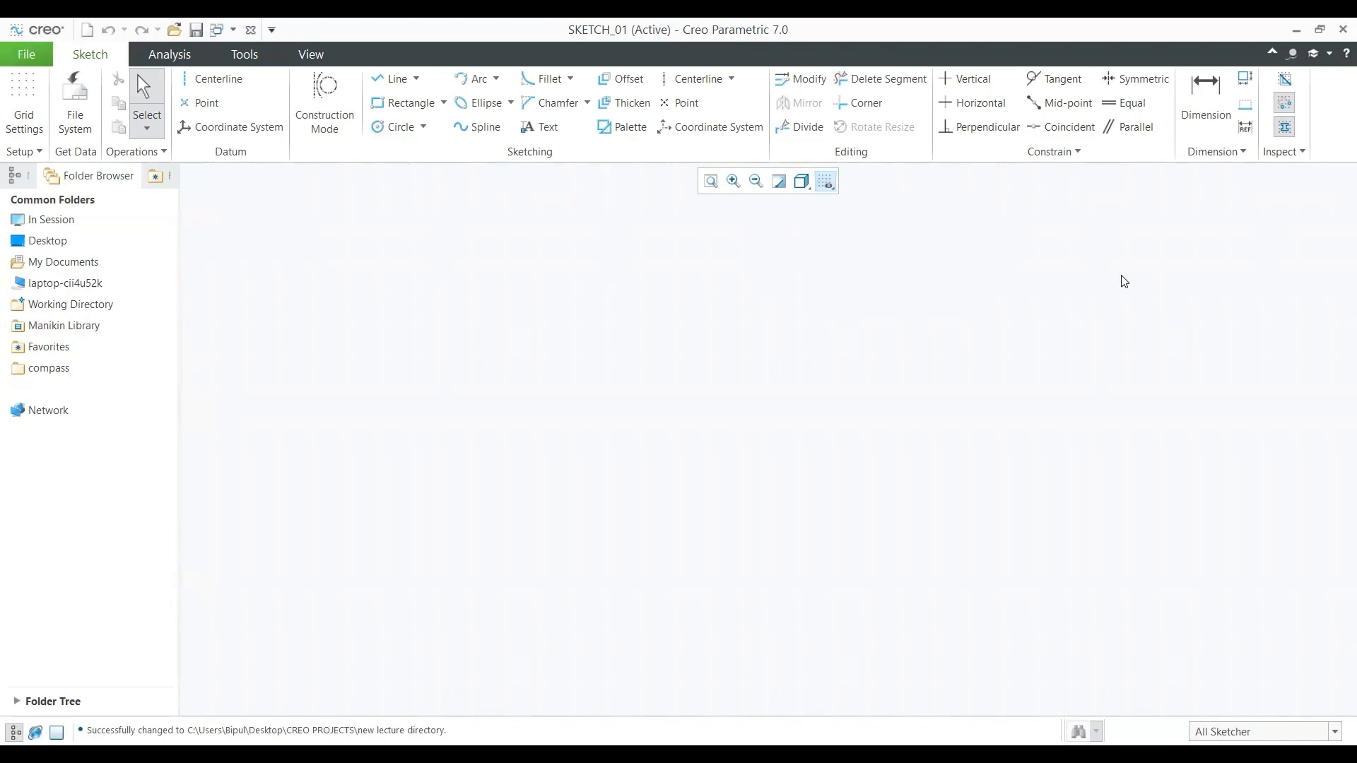
{"action": "left_click", "coordinate": [826, 181]}
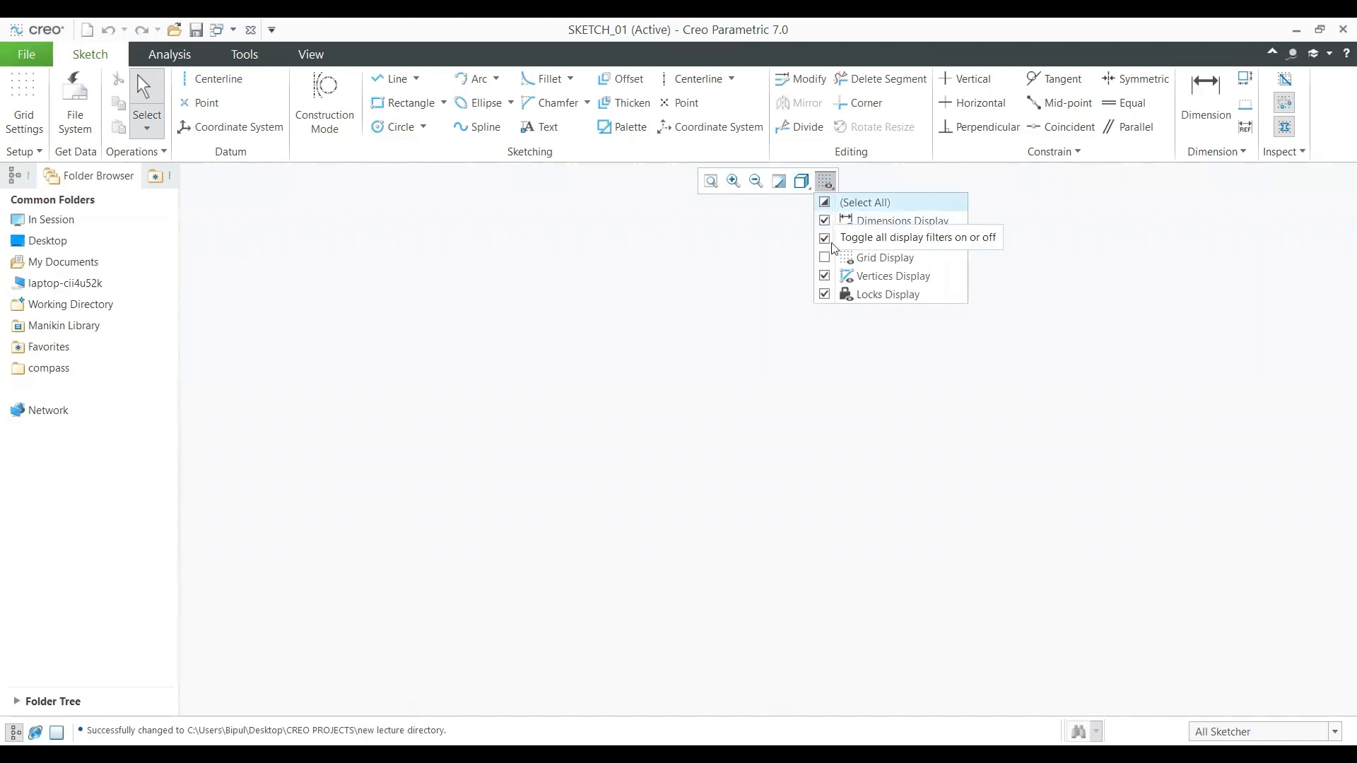
{"action": "left_click", "coordinate": [832, 181]}
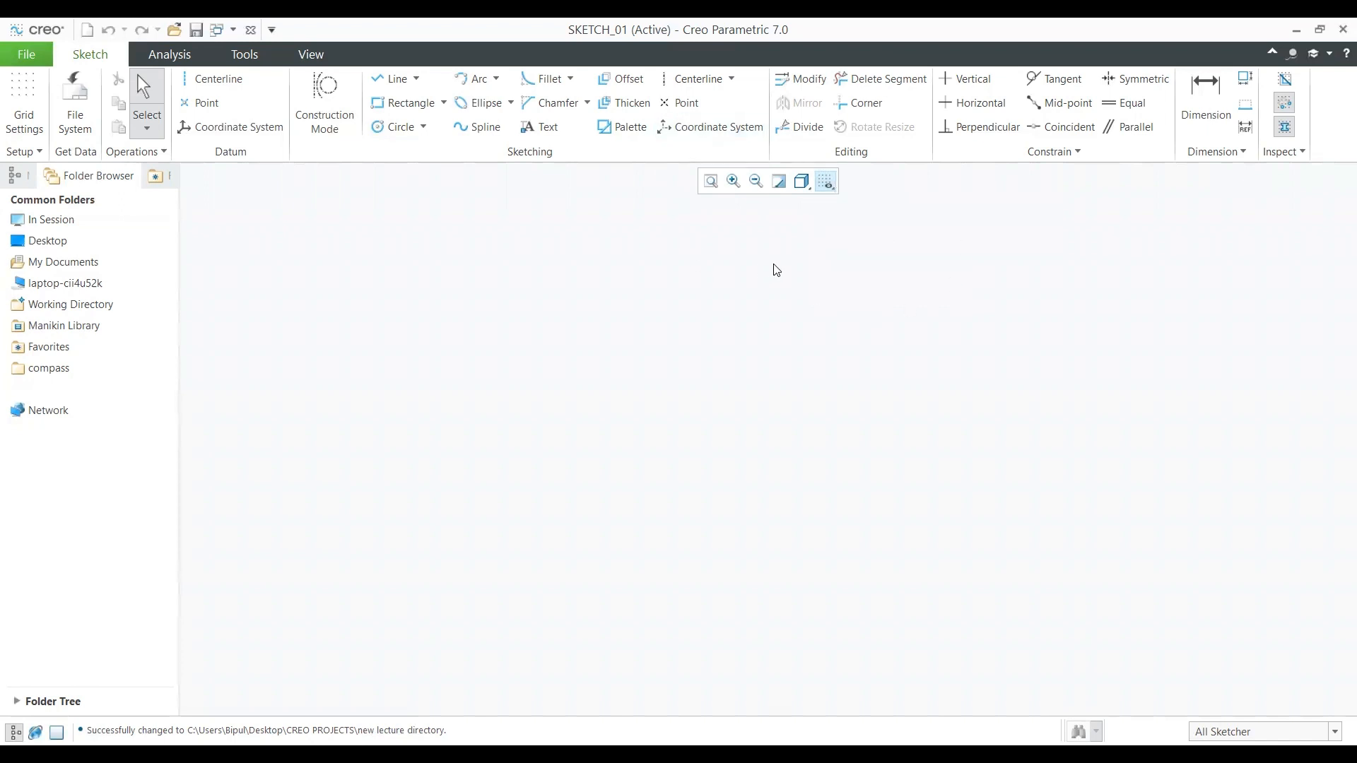
Step: Open the grid settings and switch the grid type to Polar and back to Cartesian
{"action": "left_click", "coordinate": [21, 117]}
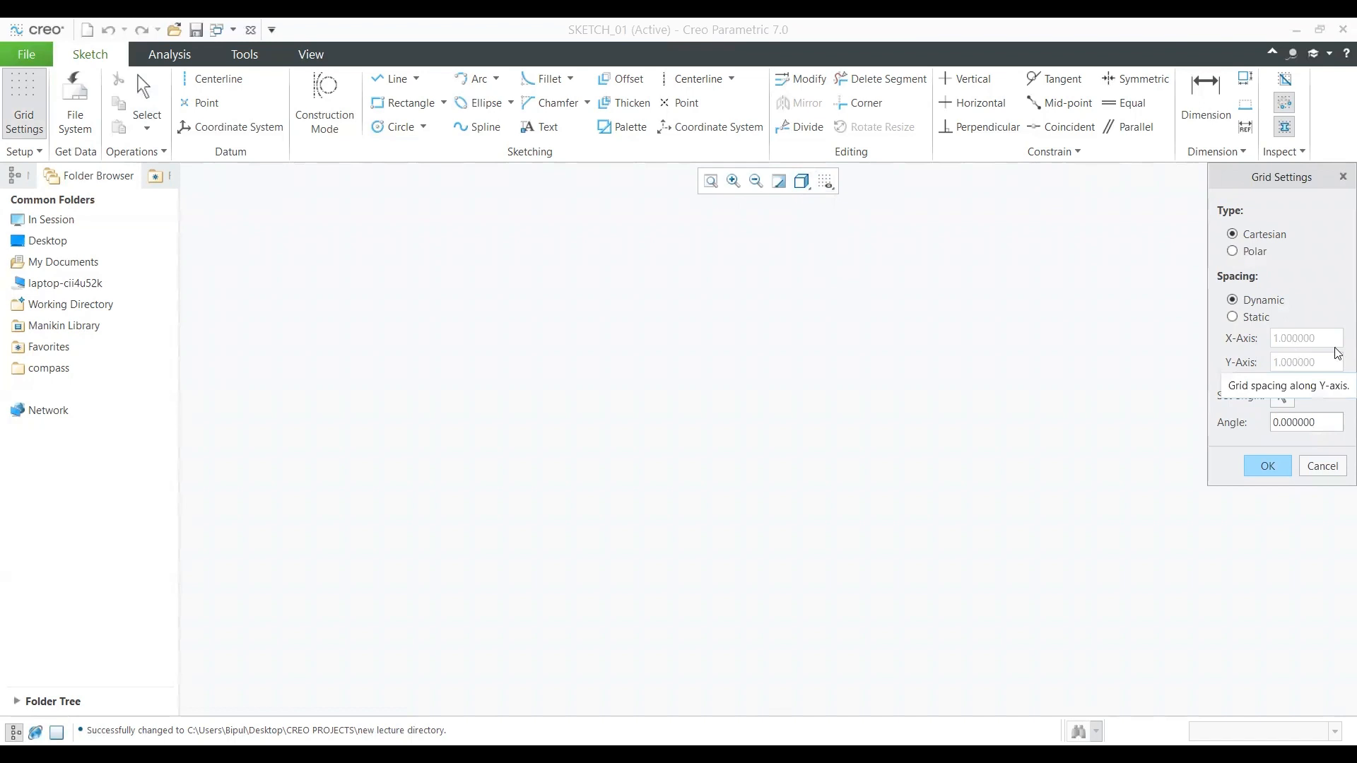
{"action": "left_click", "coordinate": [1249, 252]}
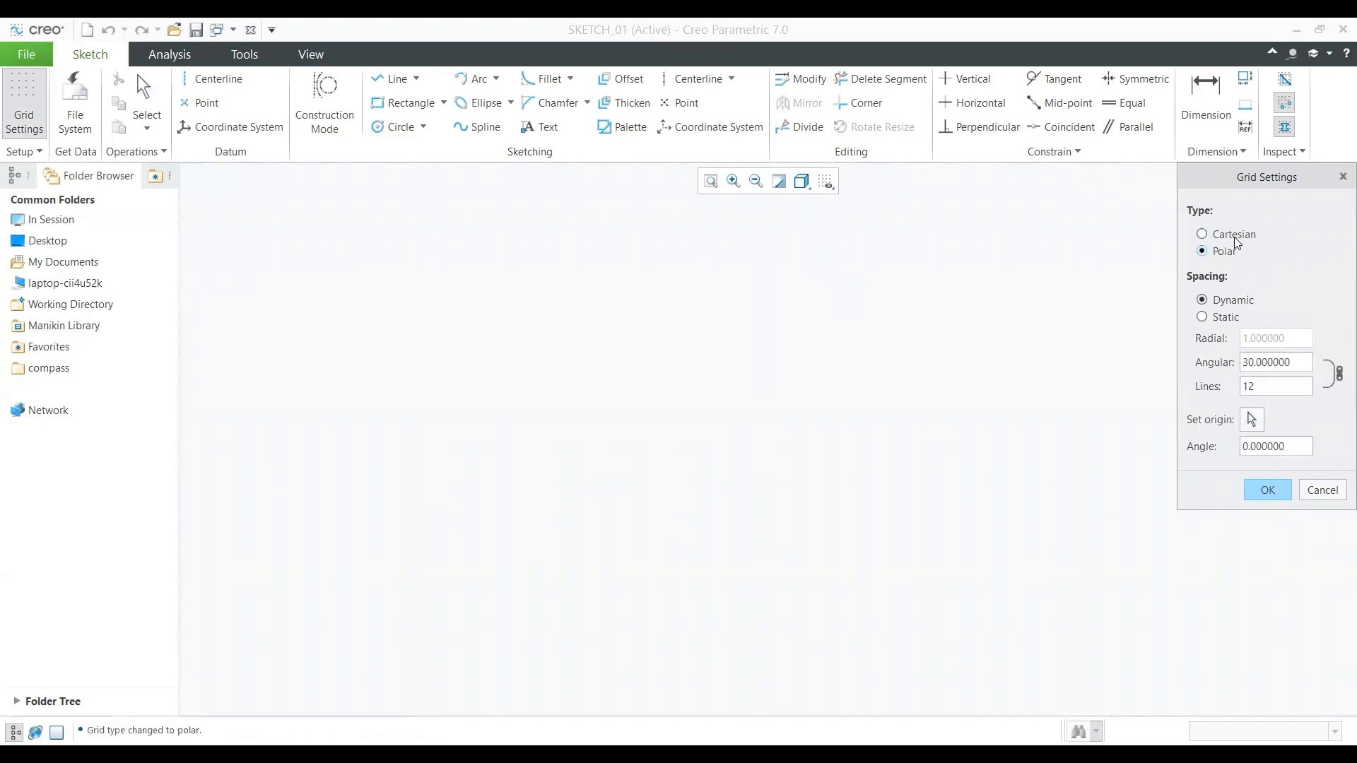
{"action": "left_click", "coordinate": [1237, 238]}
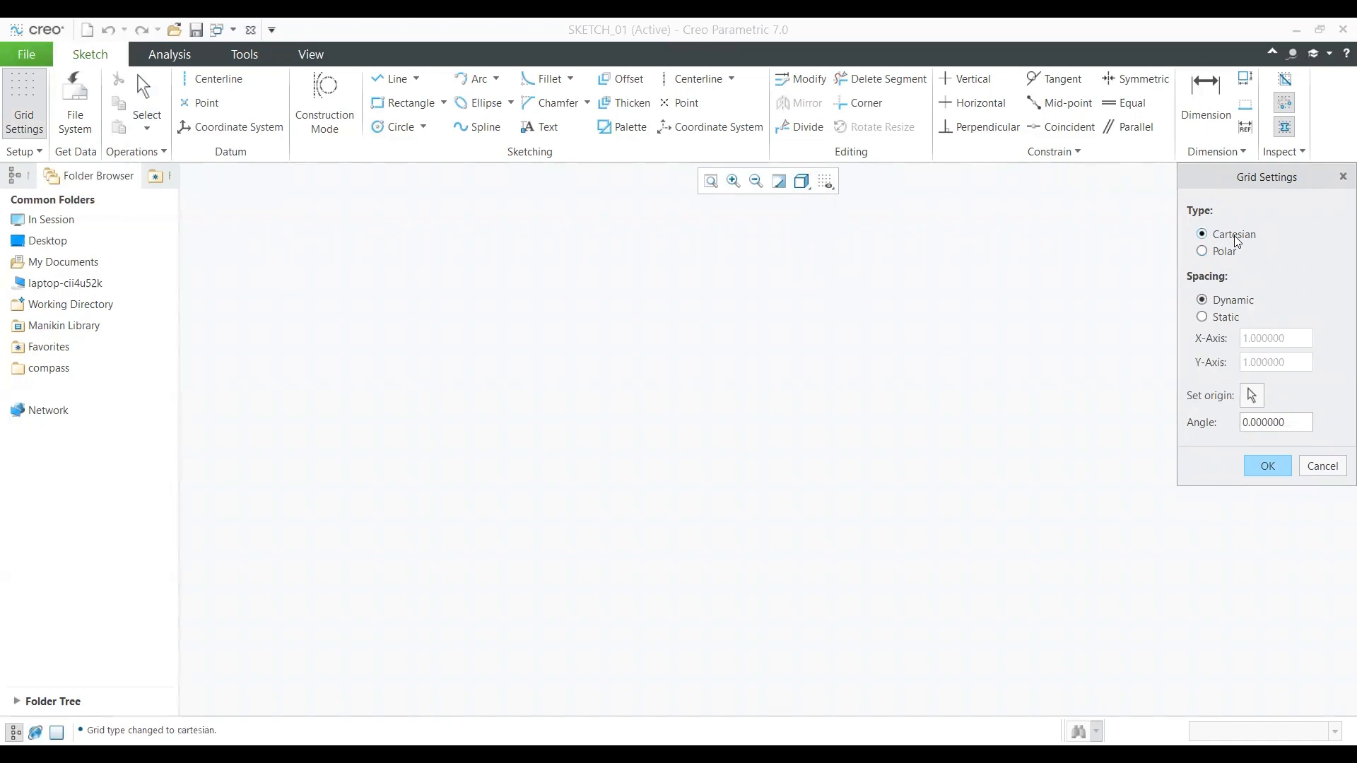
Step: Turn on Grid Display, preview the Polar grid, and apply the grid settings with the Cartesian type
{"action": "left_click", "coordinate": [826, 181]}
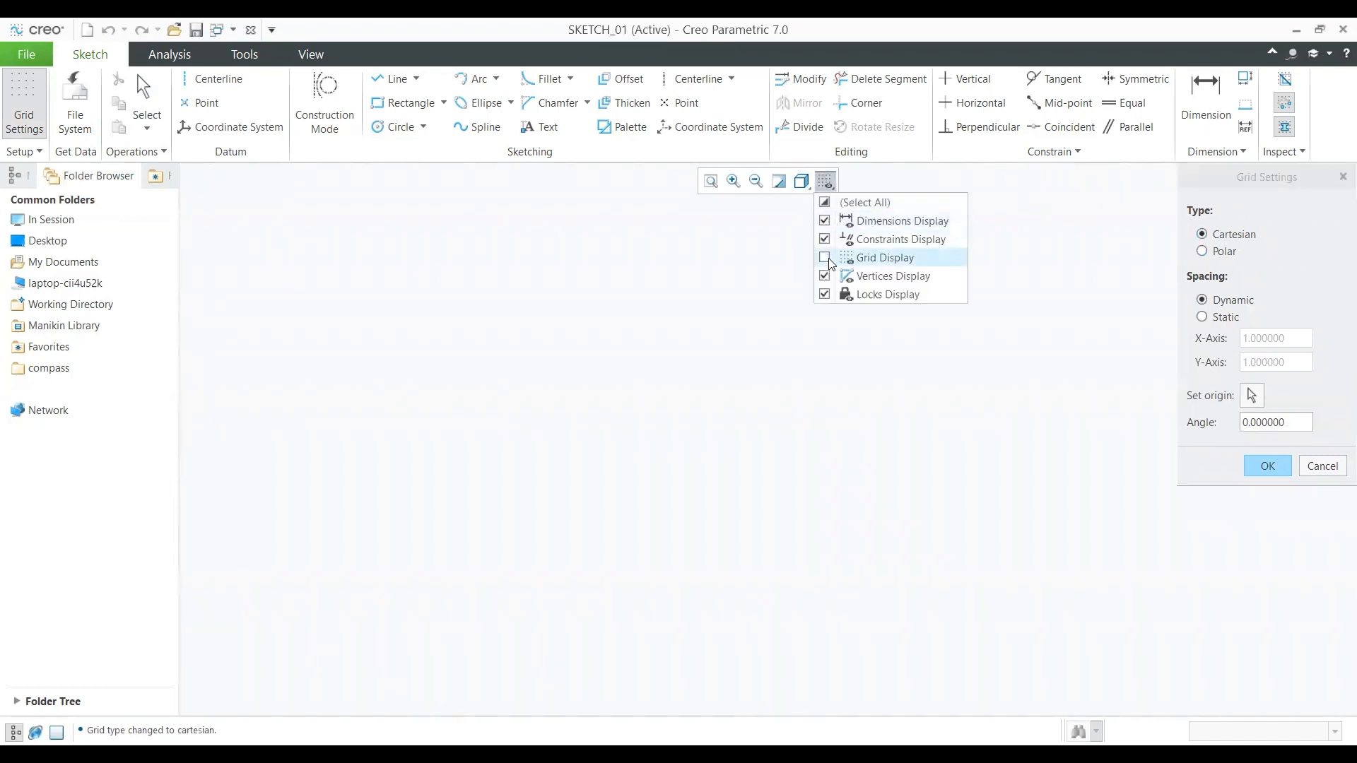
{"action": "left_click", "coordinate": [825, 258]}
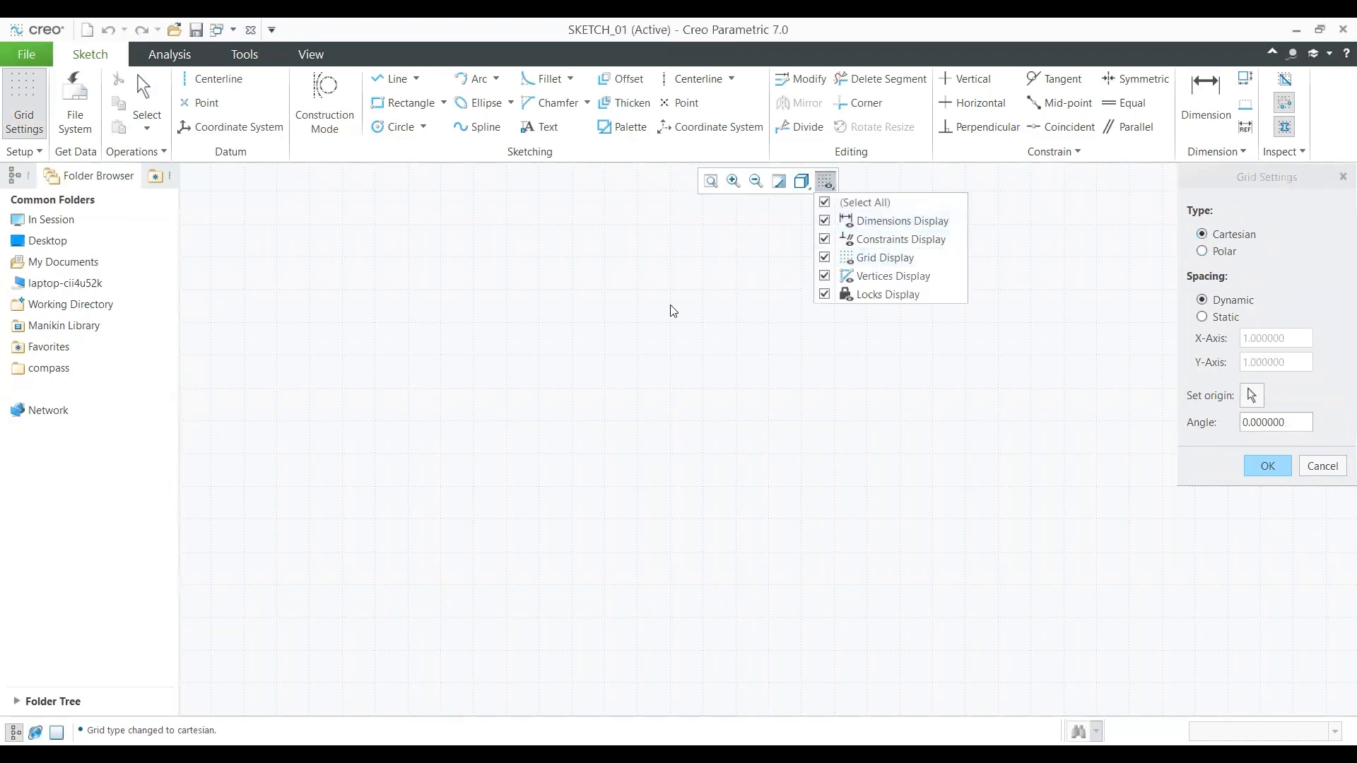
{"action": "left_click", "coordinate": [1229, 254]}
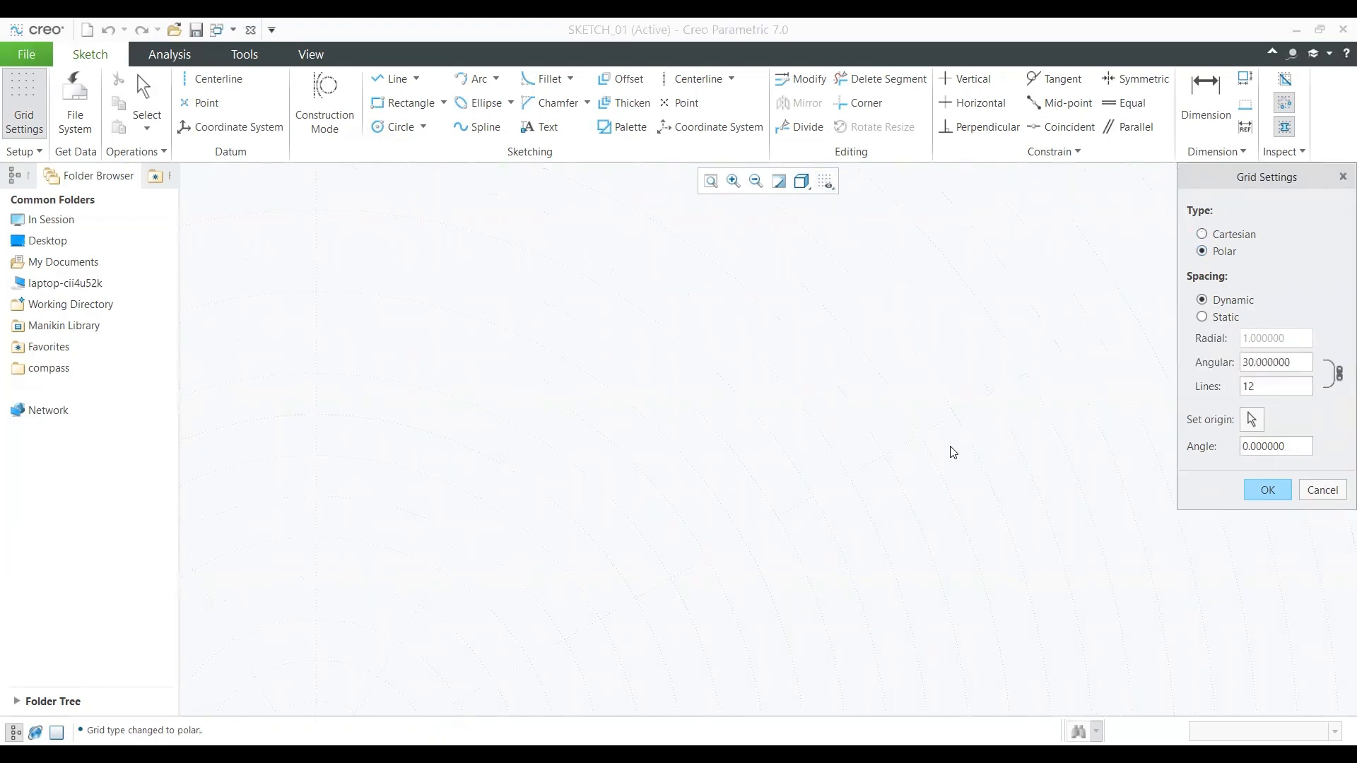
{"action": "scroll", "coordinate": [992, 432], "scroll_direction": "up", "scroll_amount": 5}
{"action": "left_click", "coordinate": [1220, 236]}
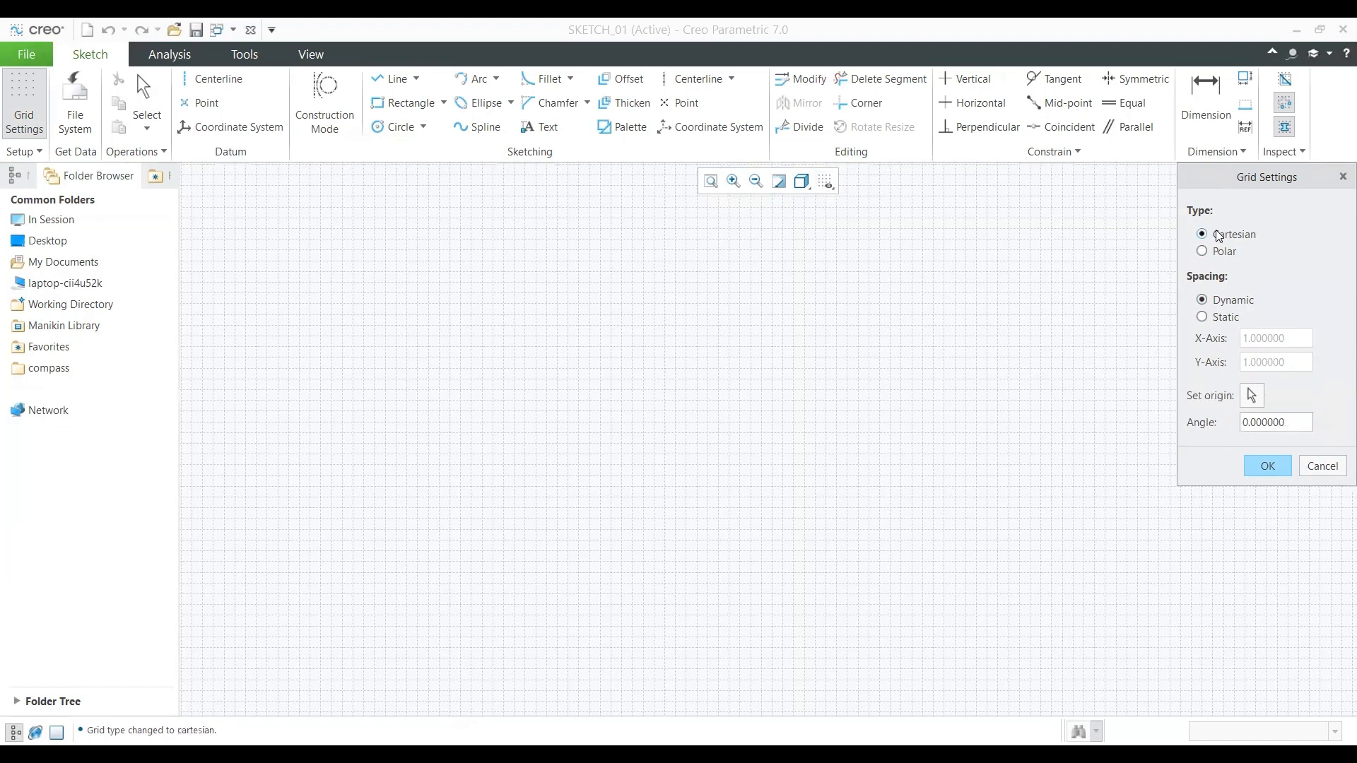
{"action": "left_click", "coordinate": [1267, 466]}
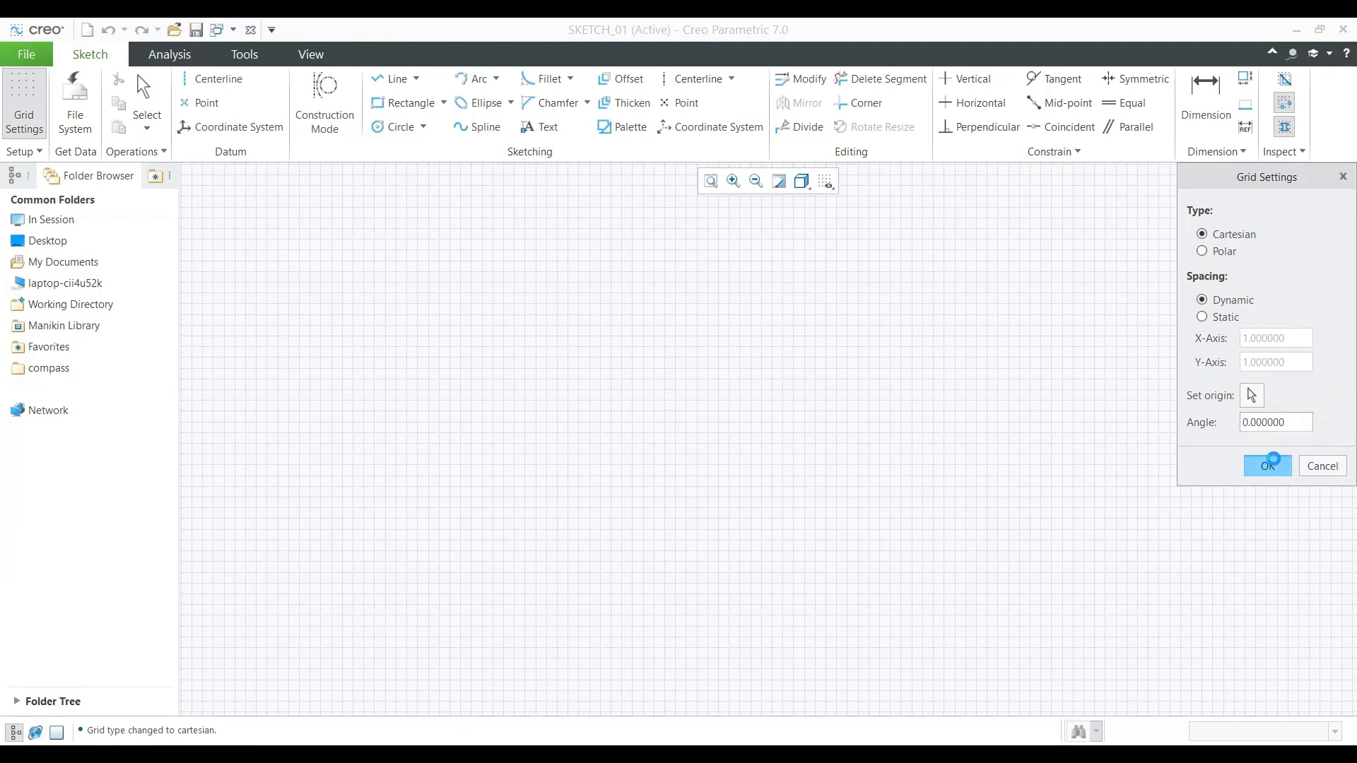
Step: Turn off Grid Display so the sketch area has no grid
{"action": "left_click", "coordinate": [825, 182]}
{"action": "left_click", "coordinate": [876, 258]}
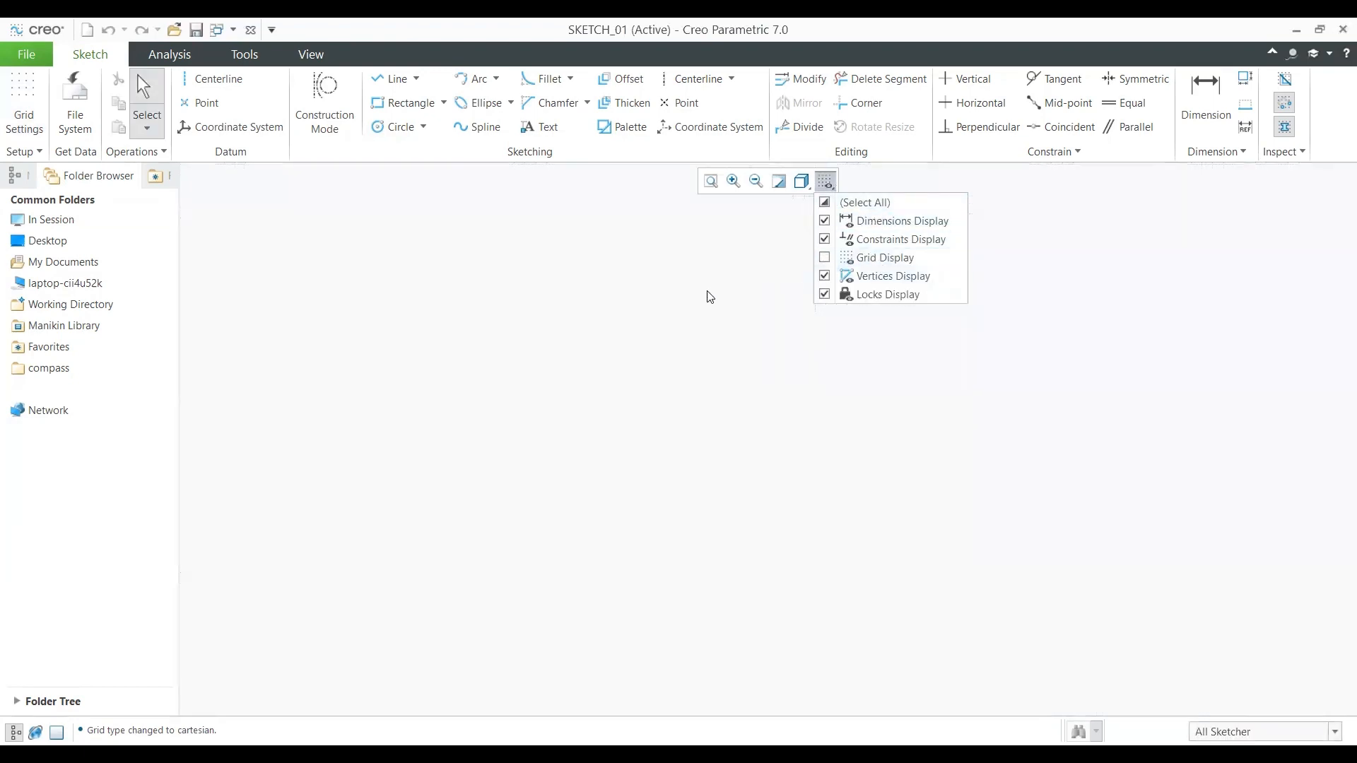
{"action": "left_click", "coordinate": [874, 375]}
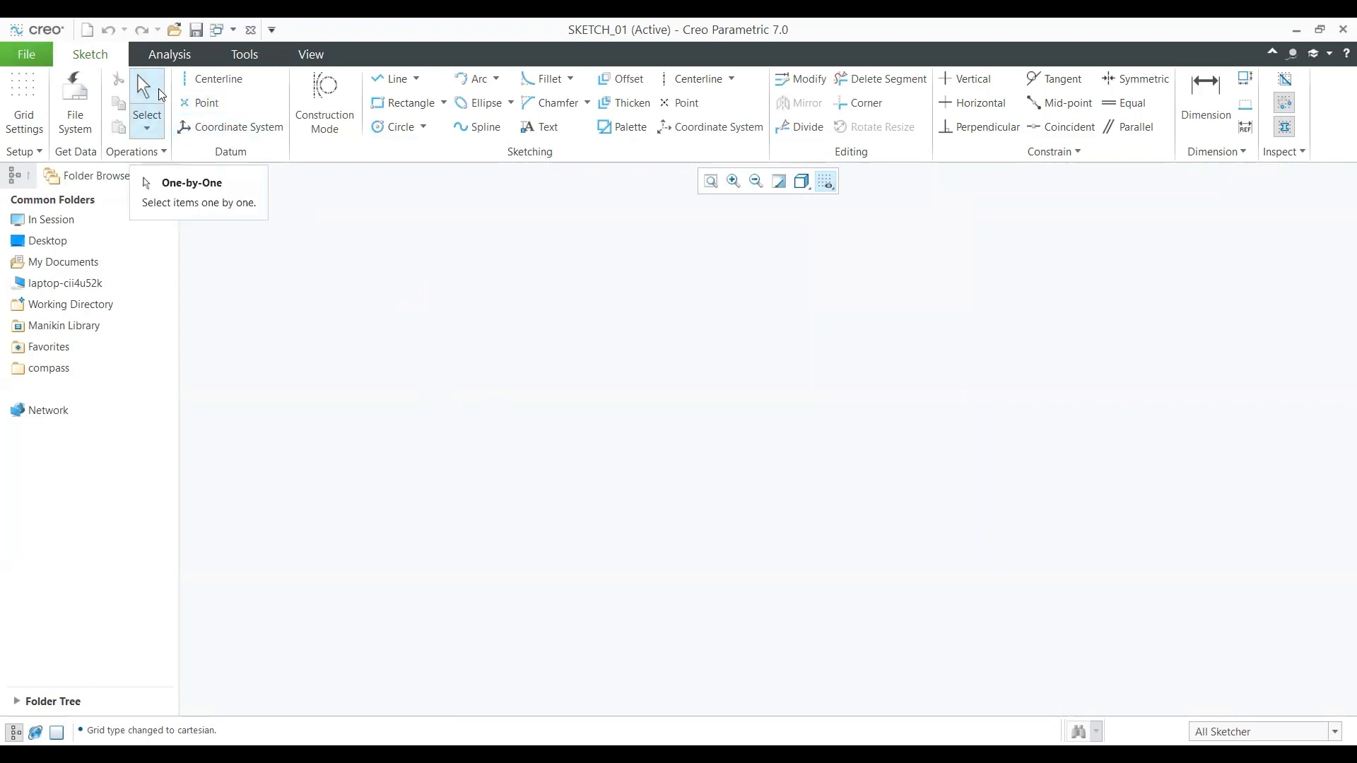
{"action": "left_click", "coordinate": [148, 128]}
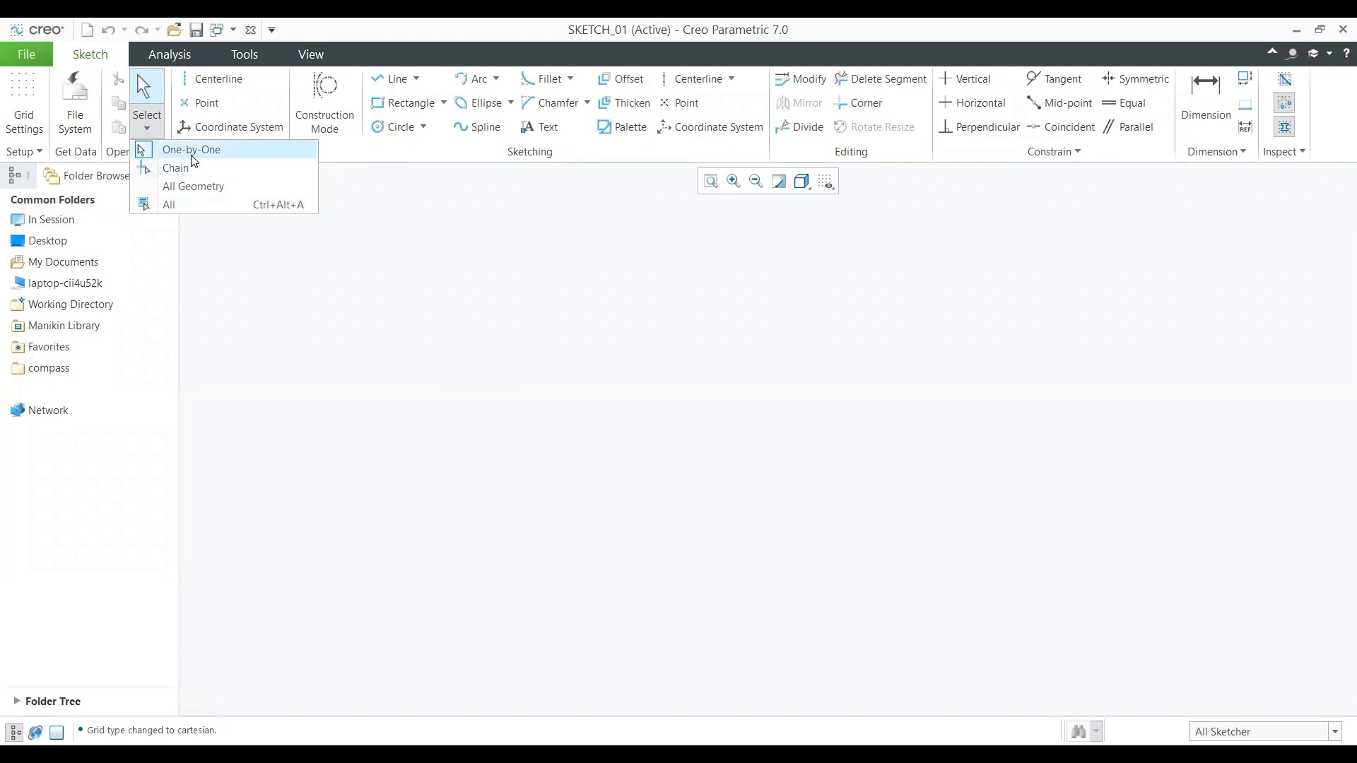
{"action": "left_click", "coordinate": [319, 242]}
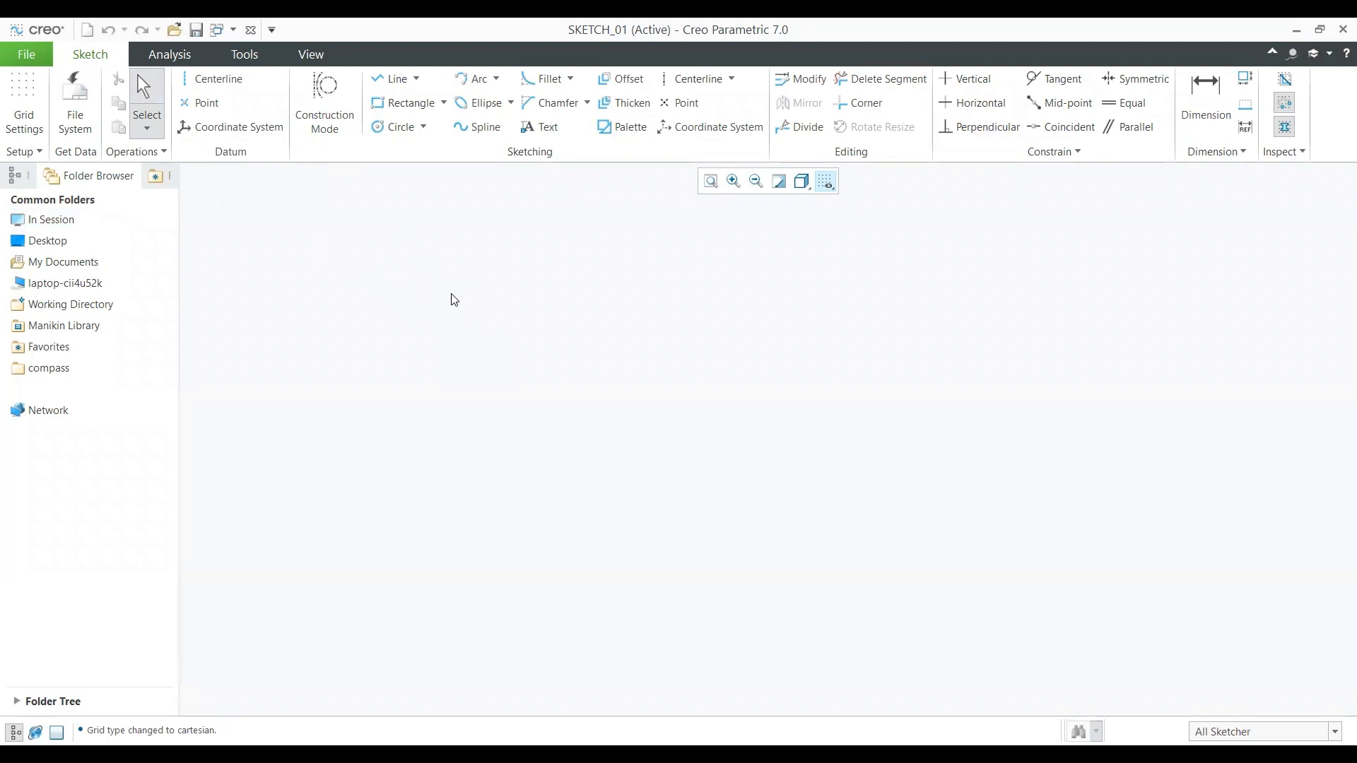
Step: Draw a vertical and a horizontal datum centerline crossing each other in the sketch area
{"action": "left_click", "coordinate": [216, 79]}
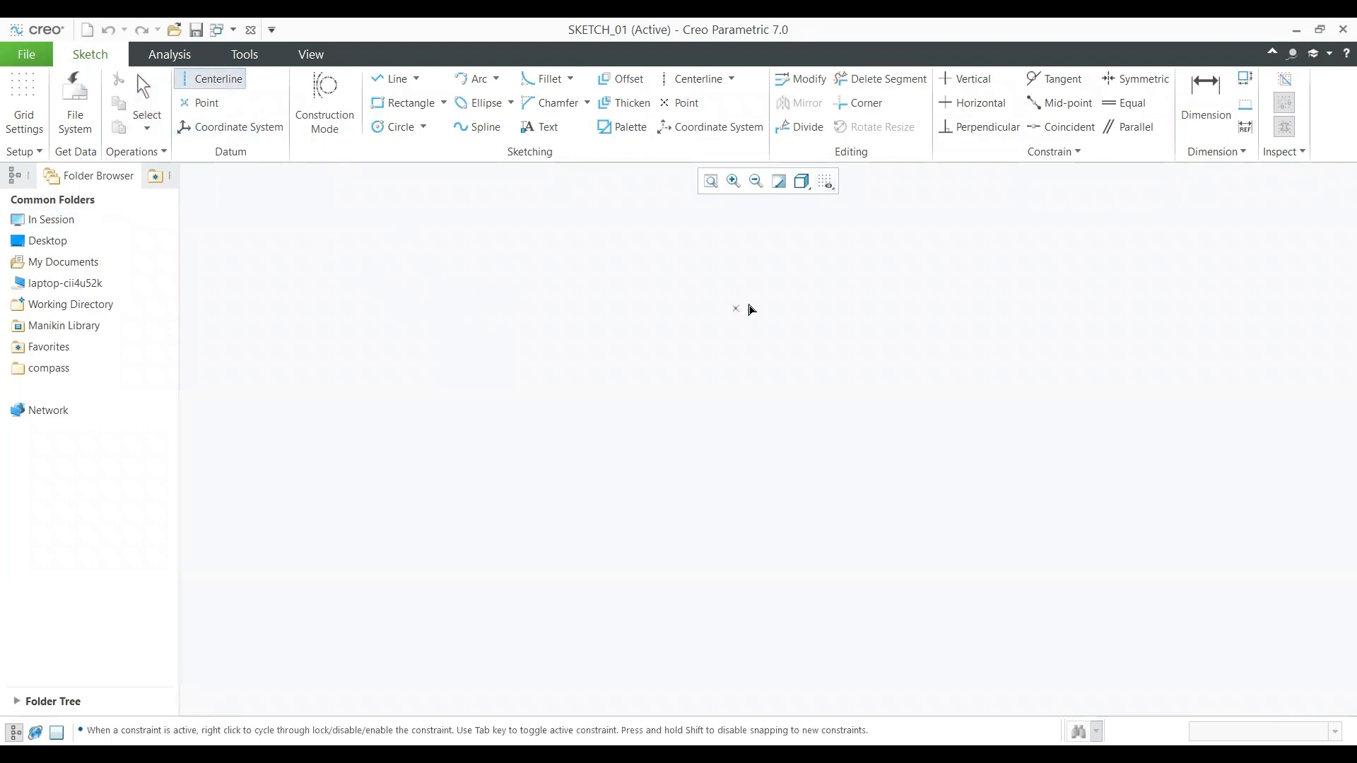
{"action": "left_click", "coordinate": [749, 309]}
{"action": "left_click", "coordinate": [753, 347]}
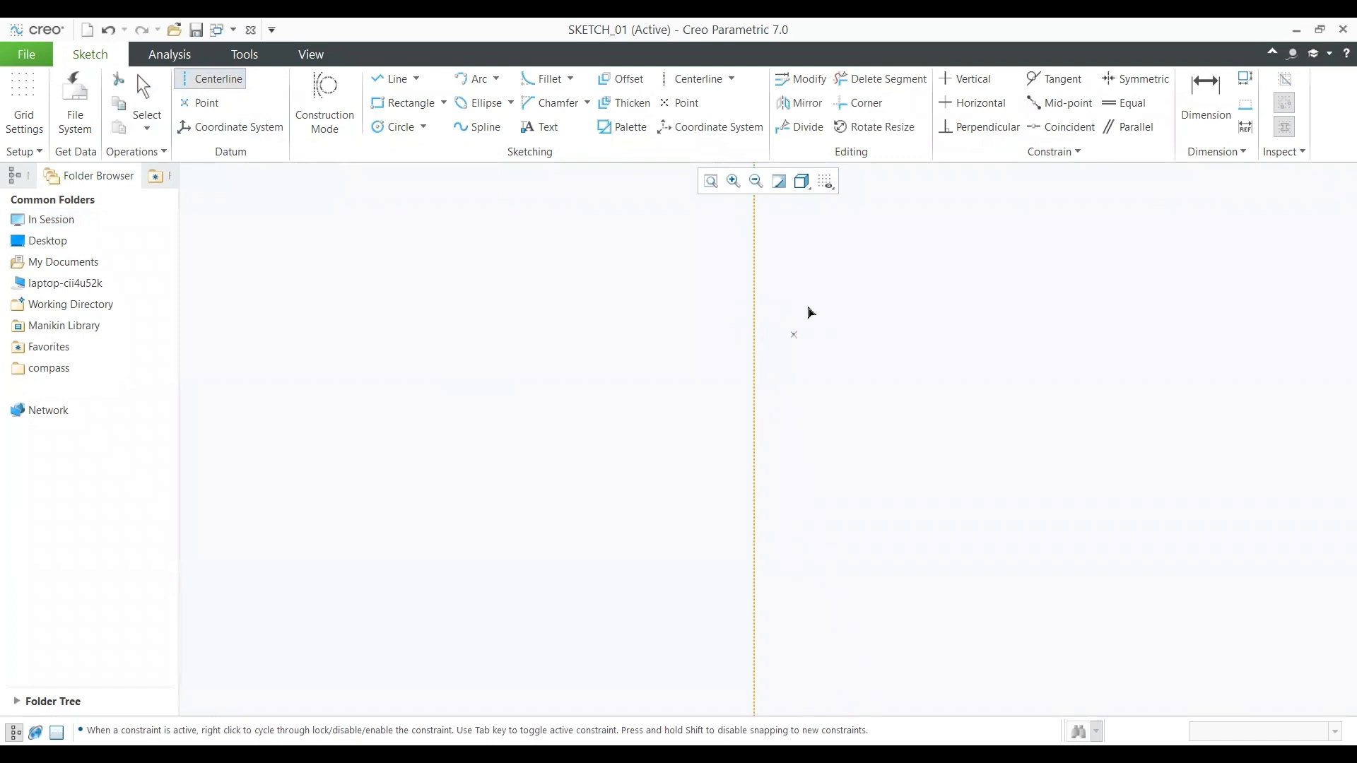
{"action": "left_click", "coordinate": [754, 388]}
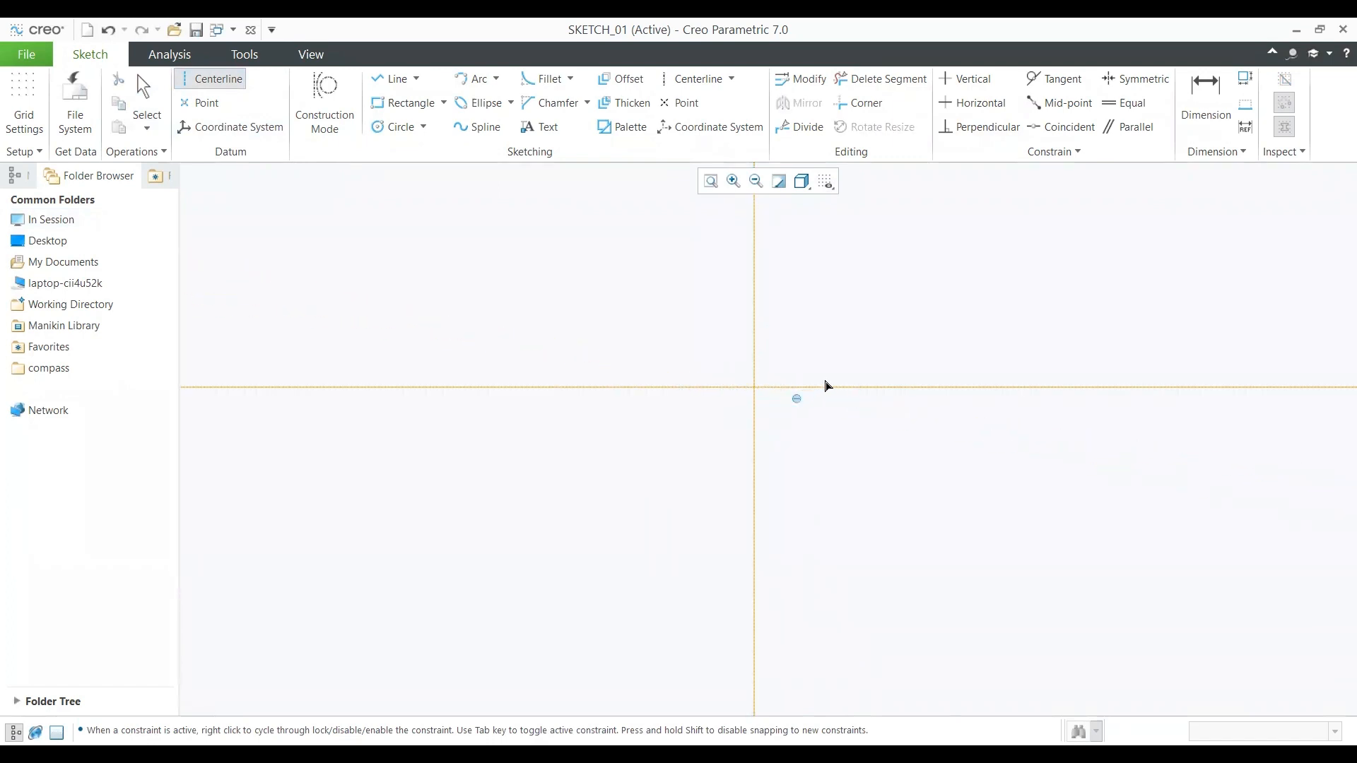
{"action": "left_click", "coordinate": [824, 386]}
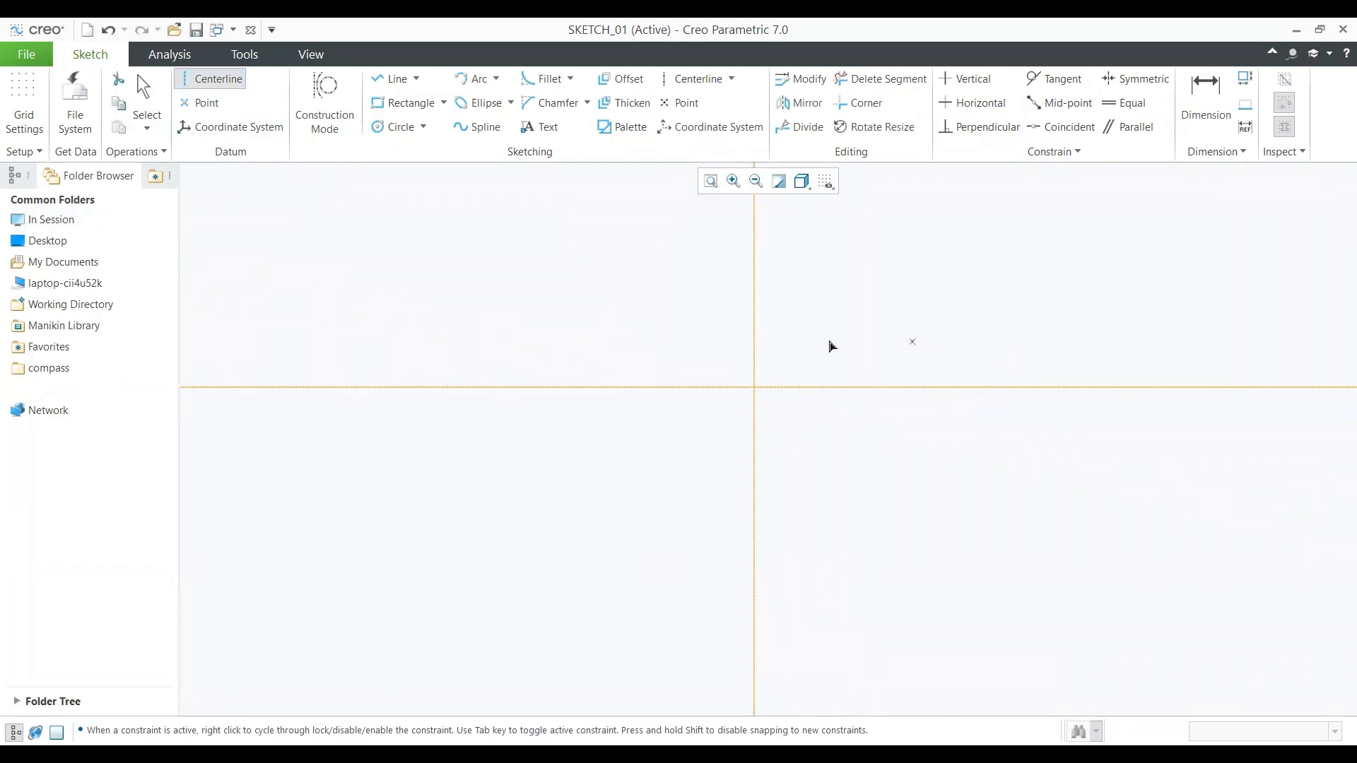
{"action": "scroll", "coordinate": [817, 433], "scroll_direction": "up", "scroll_amount": 5}
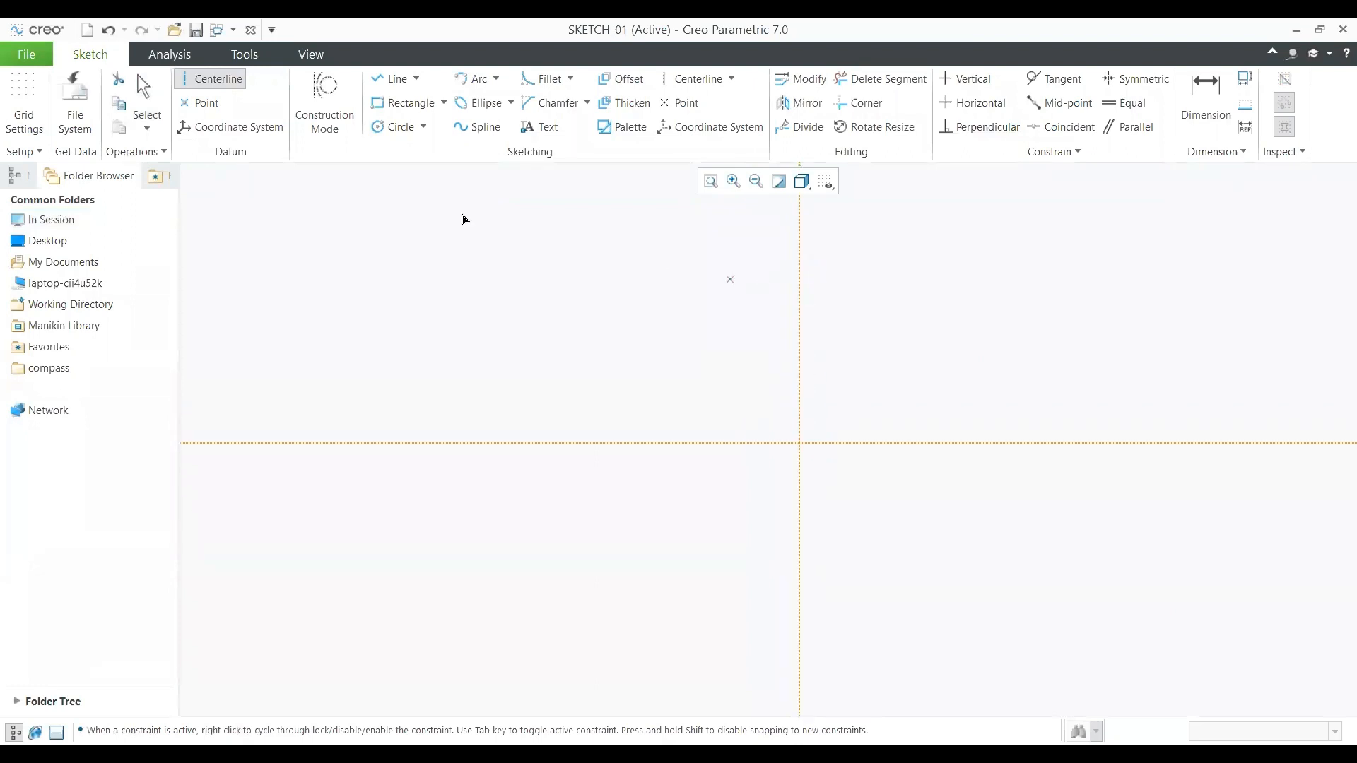
Step: Add a second vertical datum centerline about 152 to the left of the first and finish the Centerline command
{"action": "left_click", "coordinate": [223, 85]}
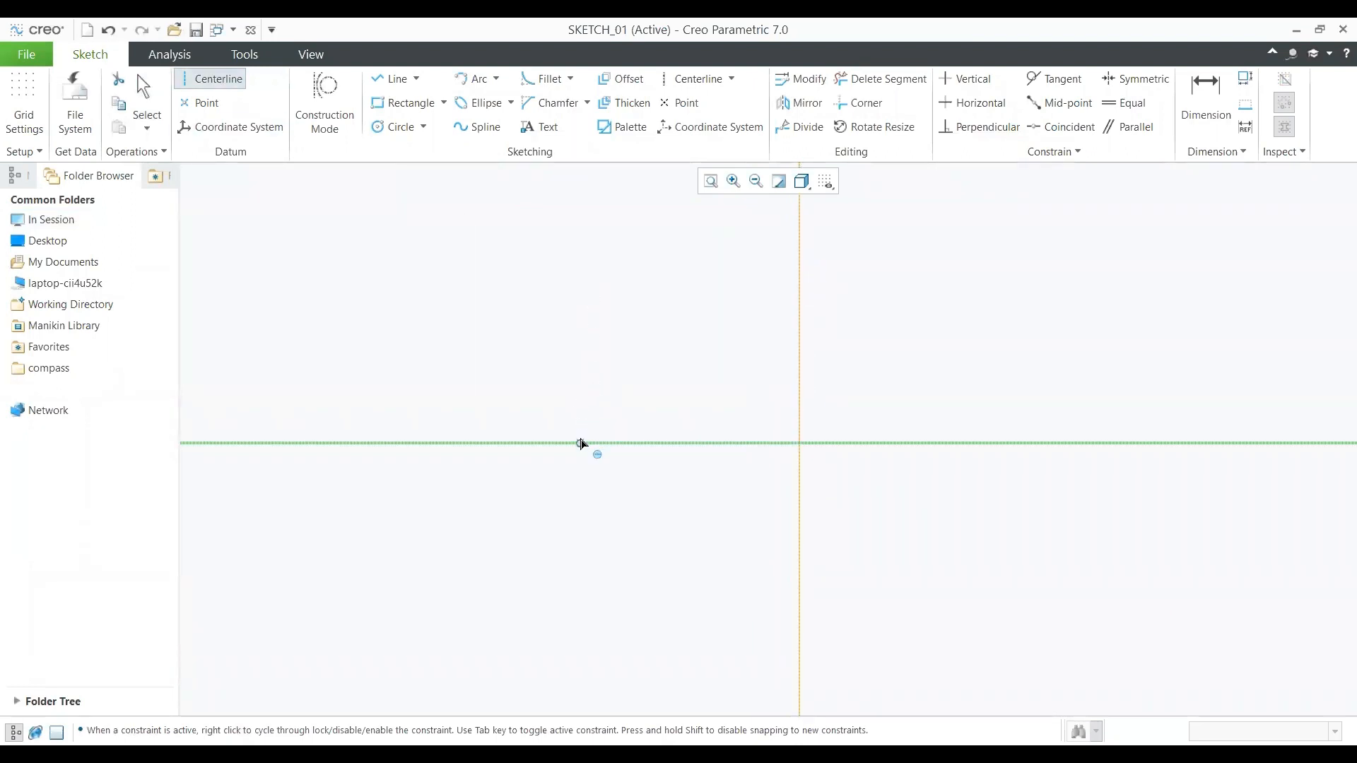
{"action": "left_click", "coordinate": [581, 444]}
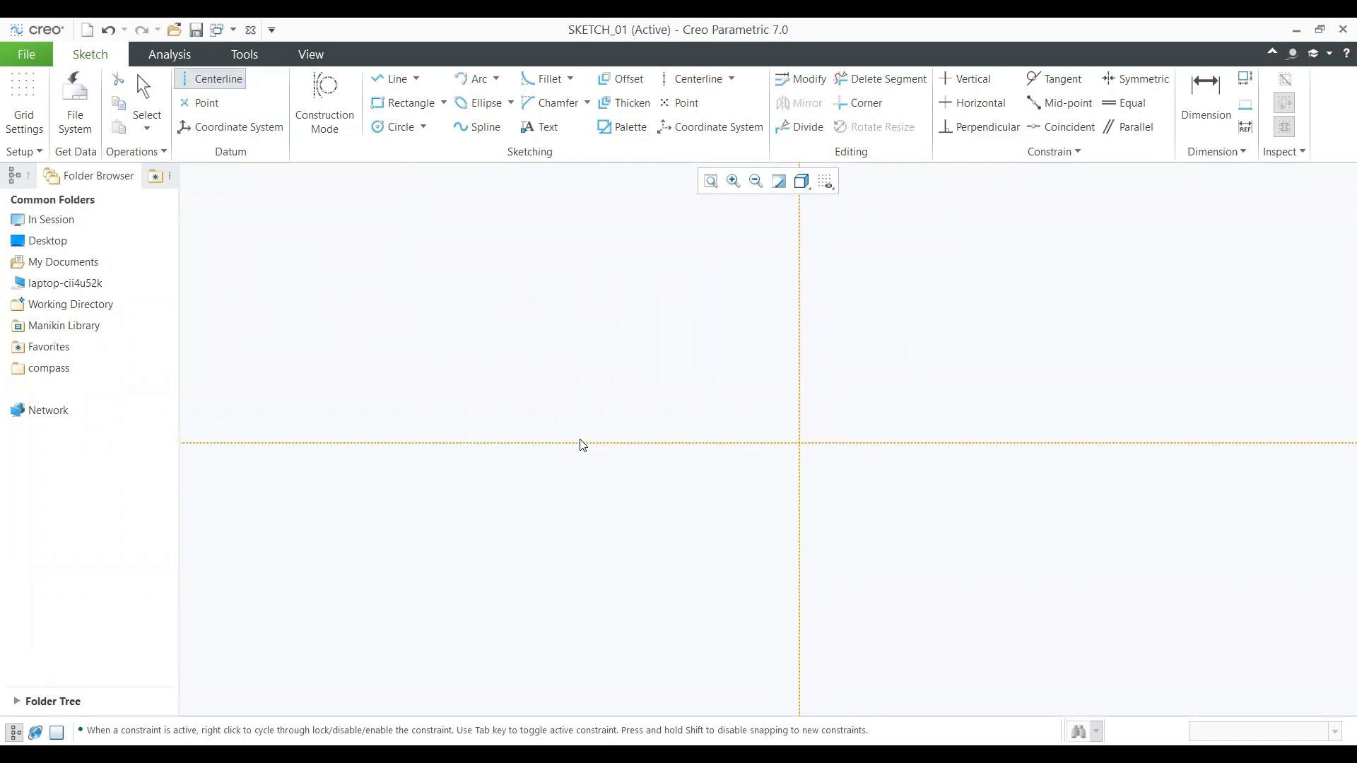
{"action": "left_click", "coordinate": [581, 415]}
{"action": "left_click", "coordinate": [581, 367]}
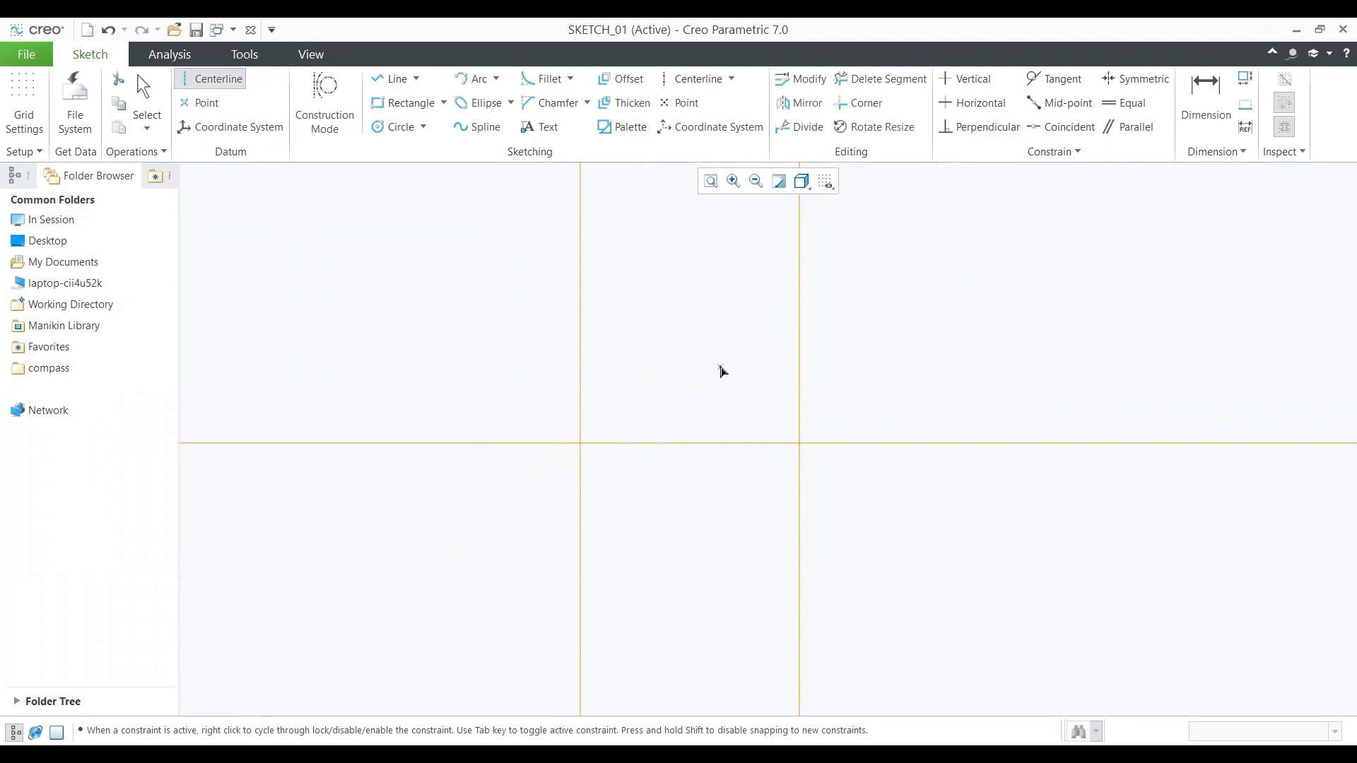
{"action": "middle_click", "coordinate": [664, 369]}
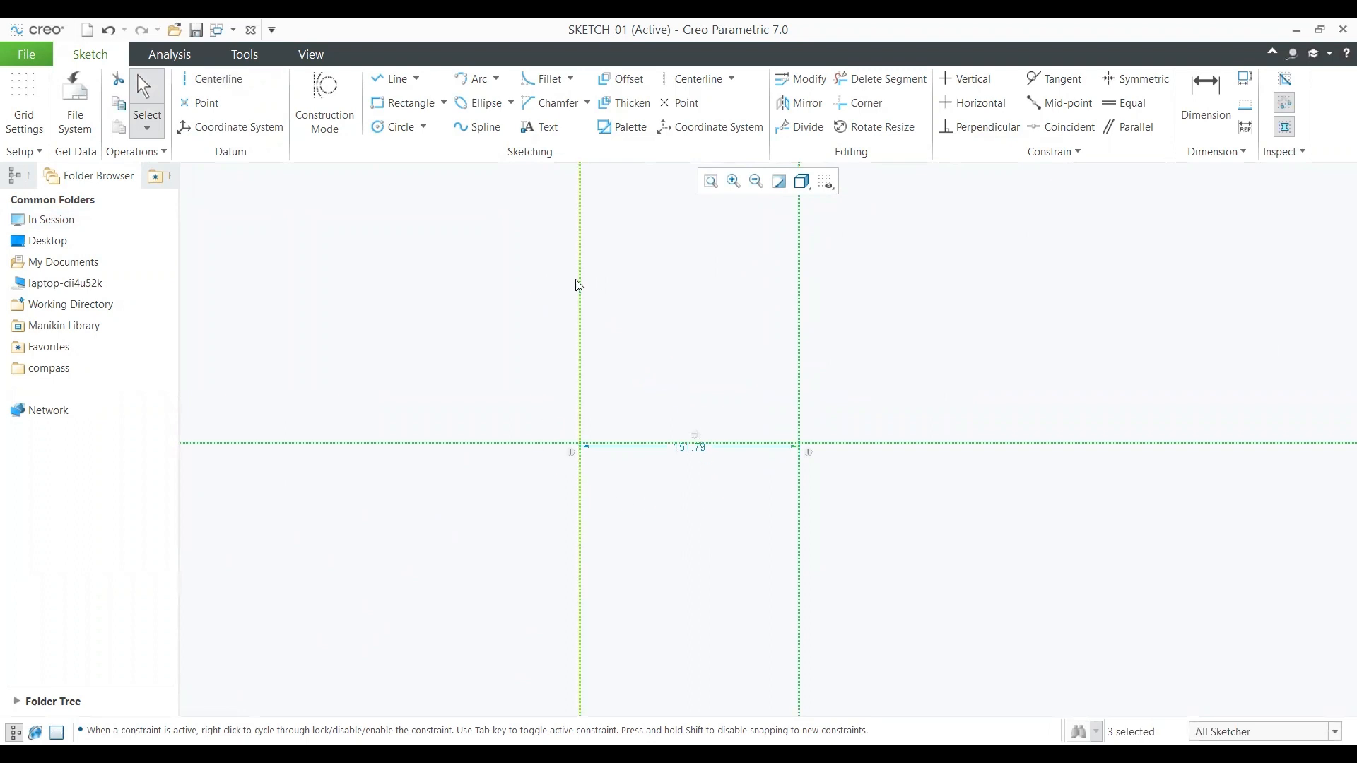
{"action": "left_click", "coordinate": [623, 269]}
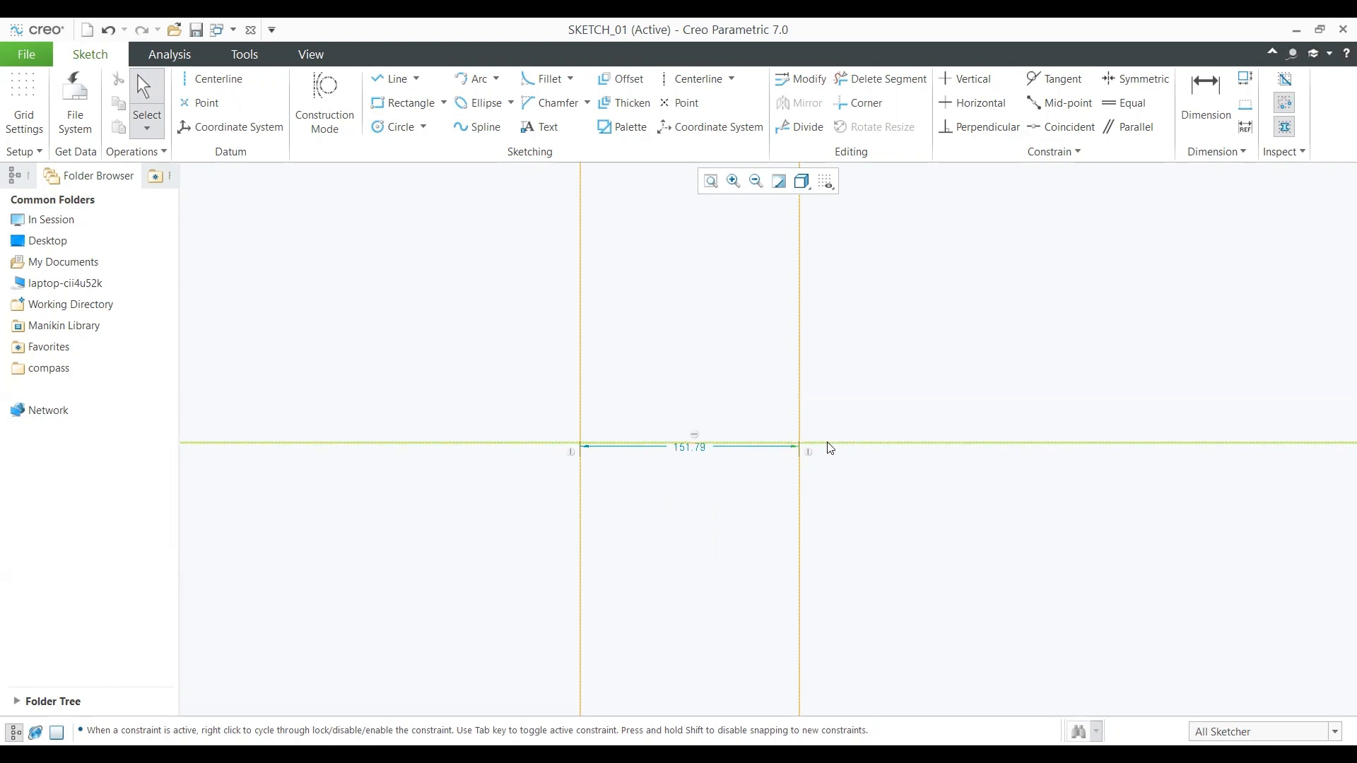
Step: Turn Constraints Display off and on again in the sketcher display filters
{"action": "left_click", "coordinate": [826, 182]}
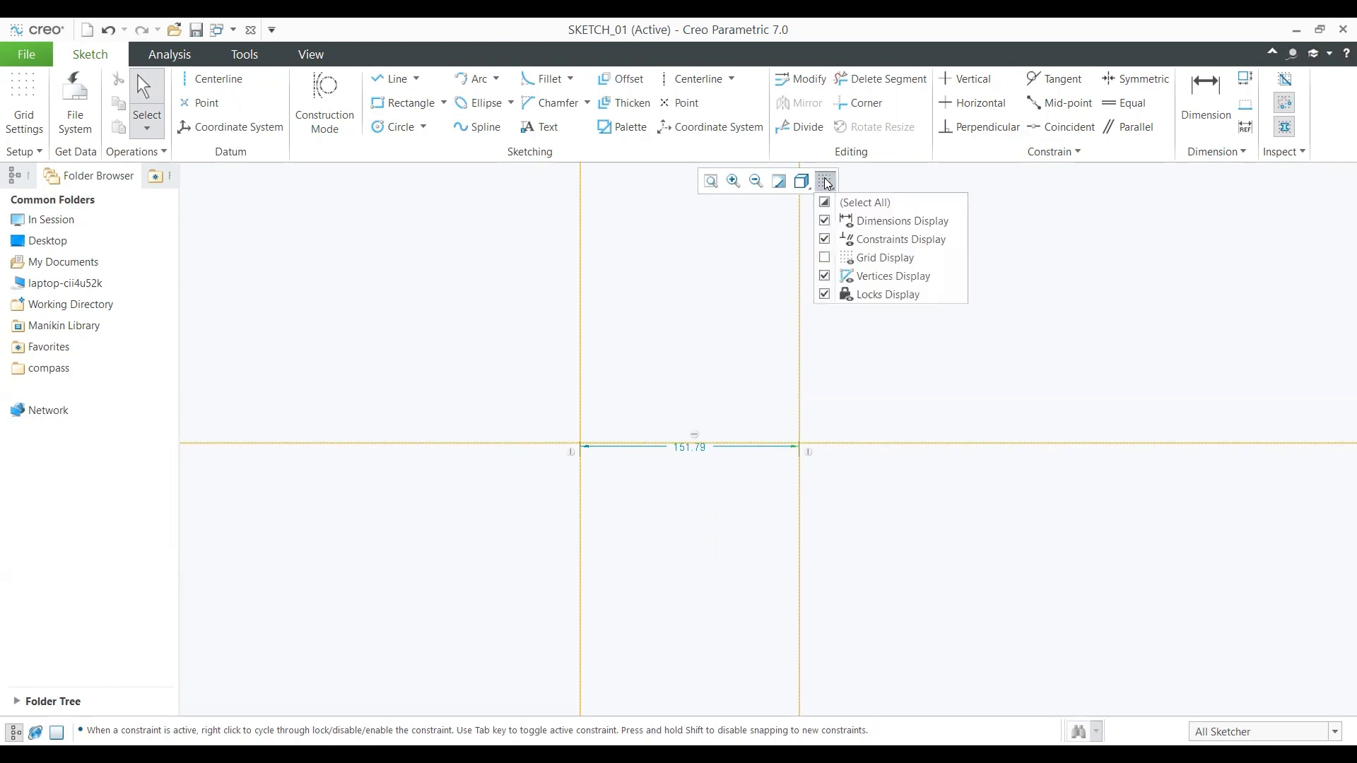
{"action": "left_click", "coordinate": [824, 239]}
{"action": "left_click", "coordinate": [648, 472]}
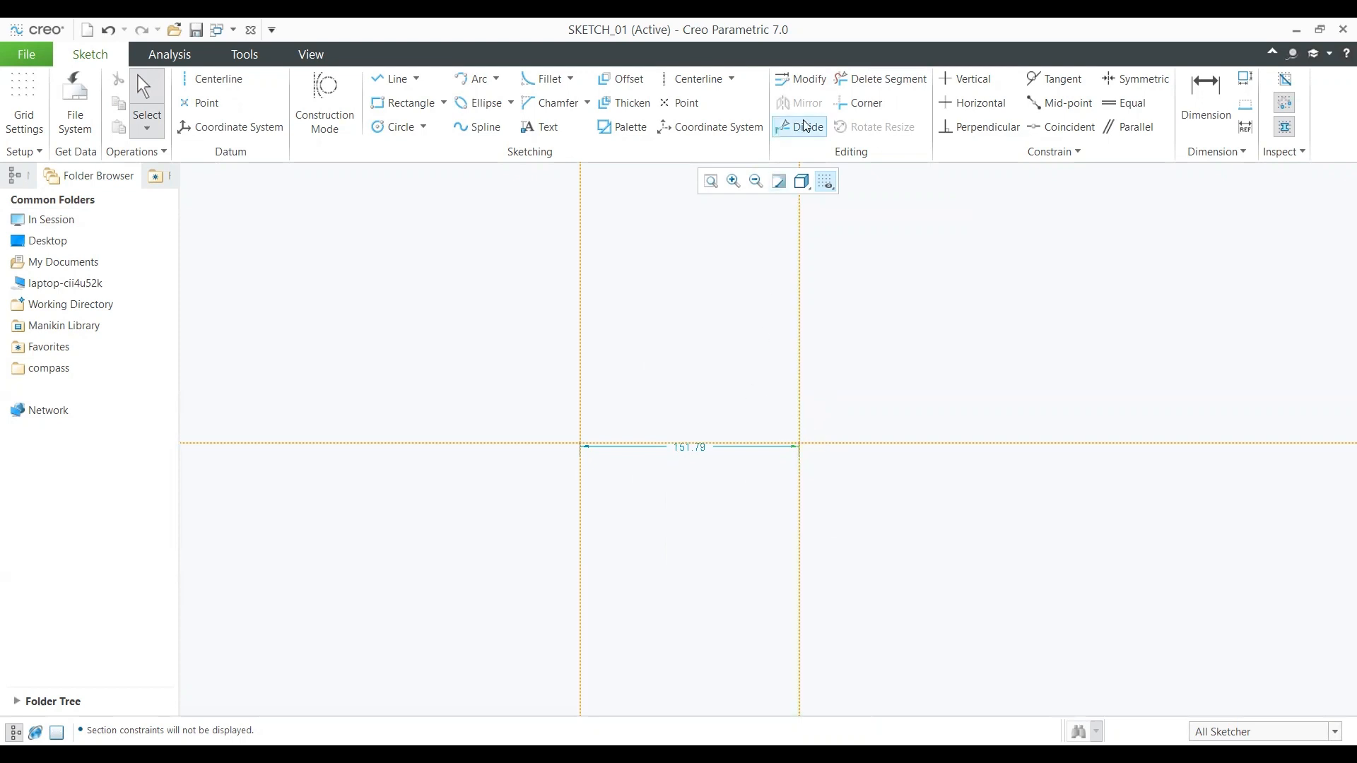
{"action": "left_click", "coordinate": [825, 182]}
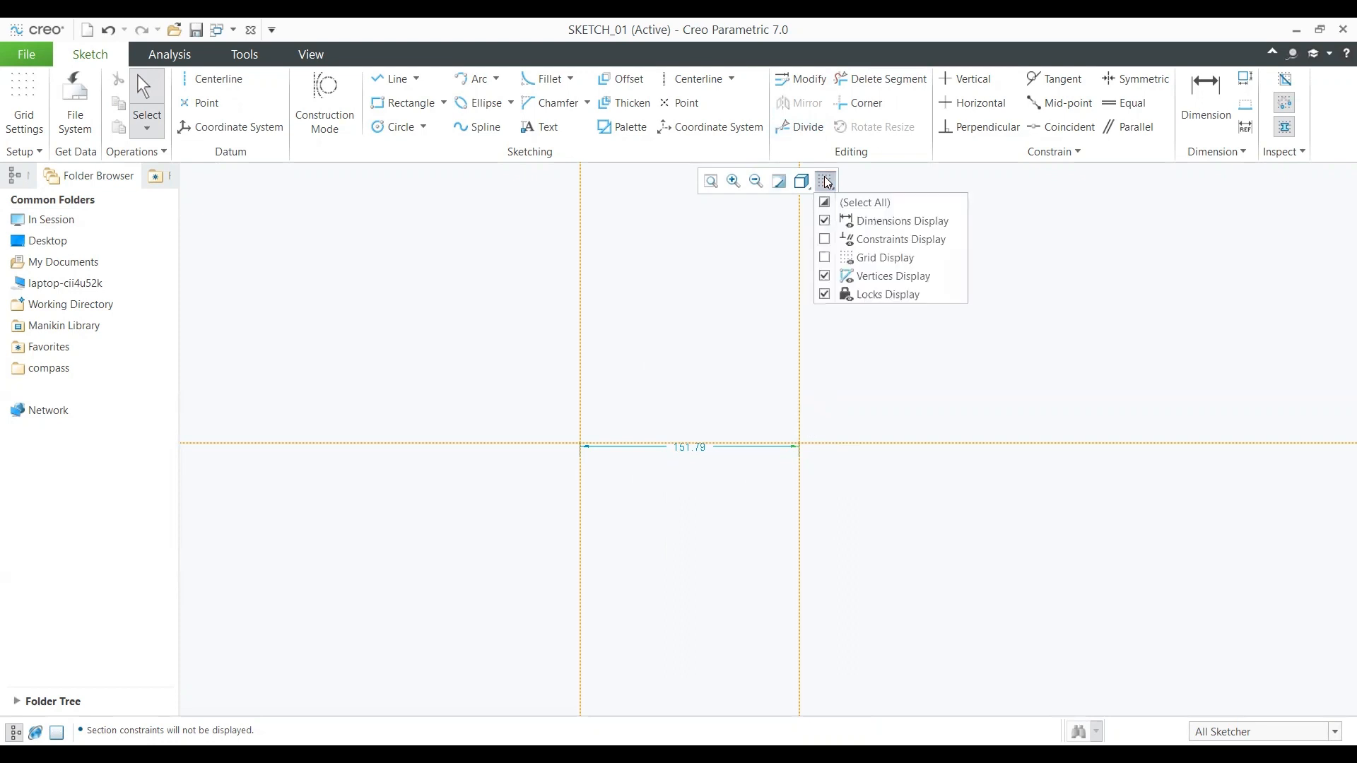
{"action": "left_click", "coordinate": [850, 240]}
Step: Hide the sketch dimensions with the Dimensions Display filter and show them again
{"action": "left_click", "coordinate": [830, 183]}
{"action": "left_click", "coordinate": [830, 183]}
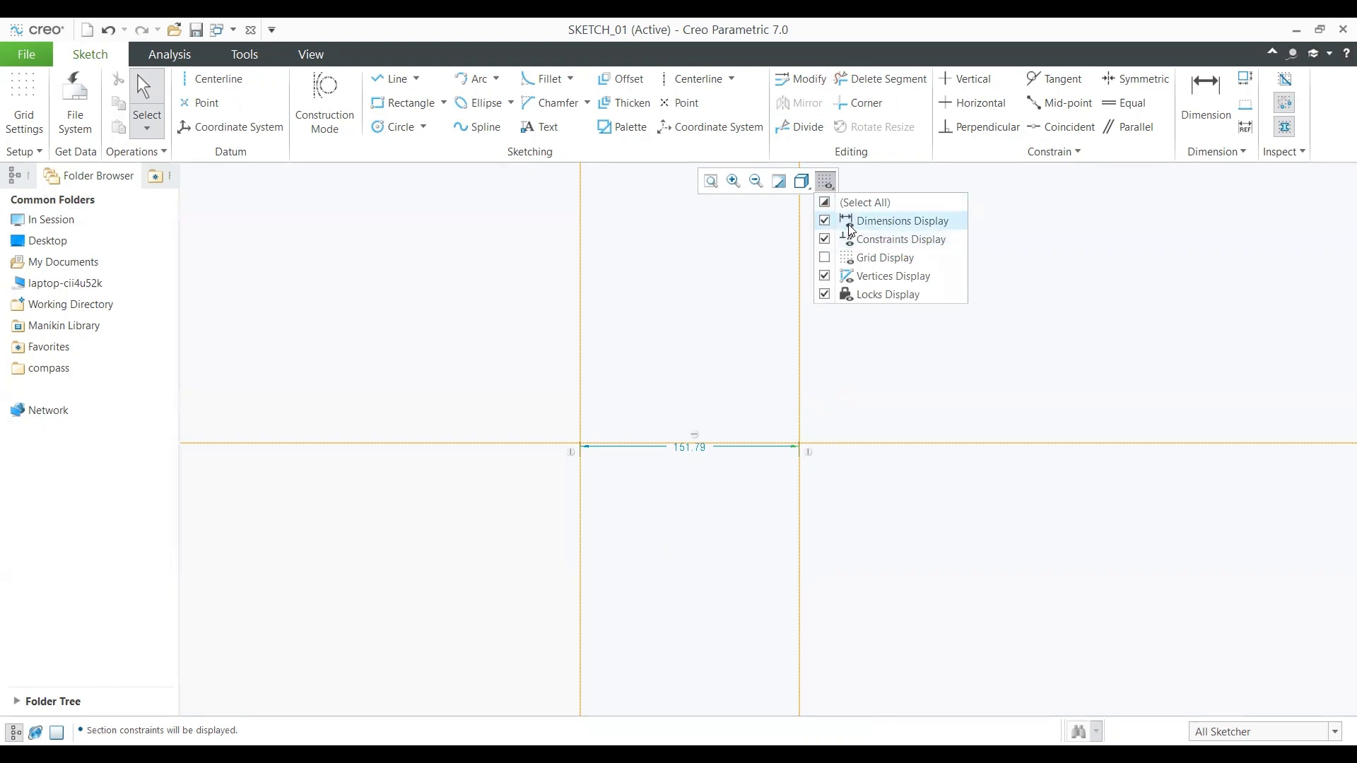
{"action": "left_click", "coordinate": [850, 228]}
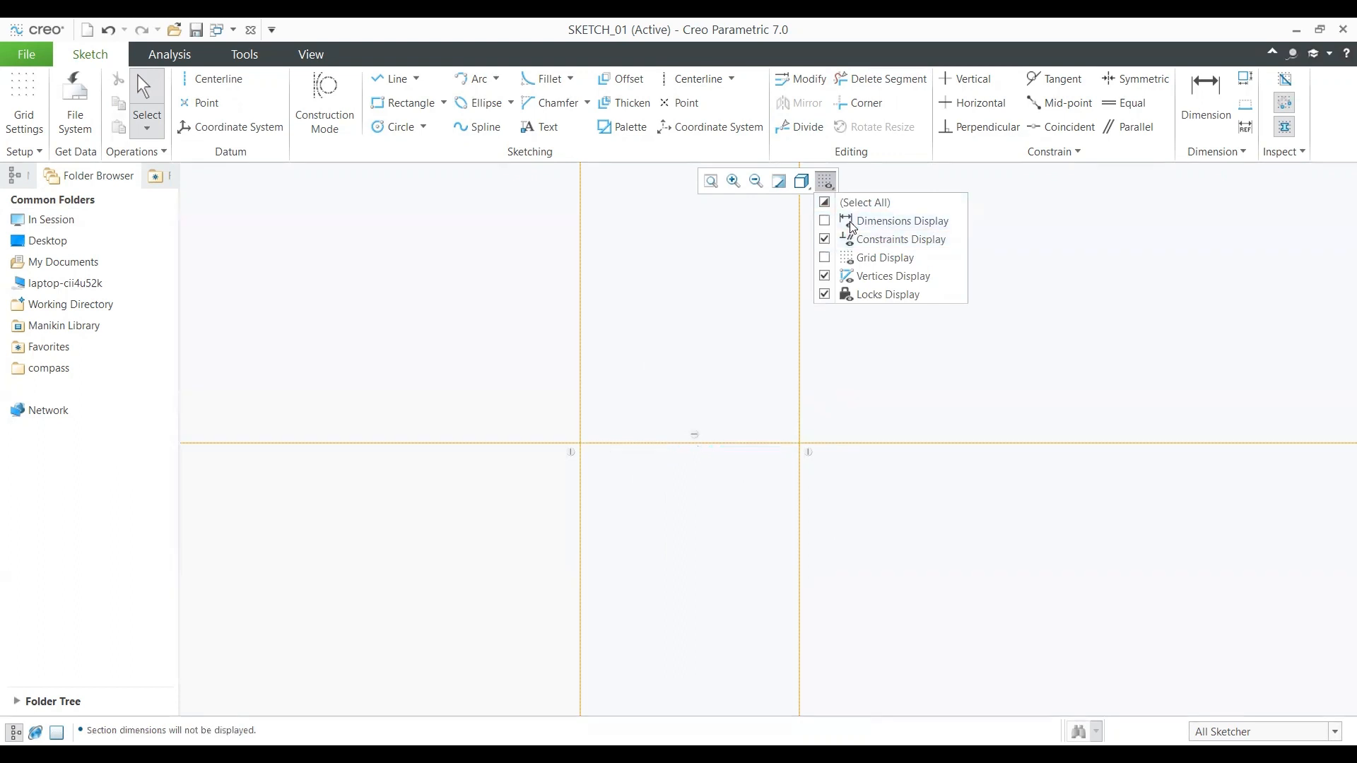
{"action": "left_click", "coordinate": [583, 533]}
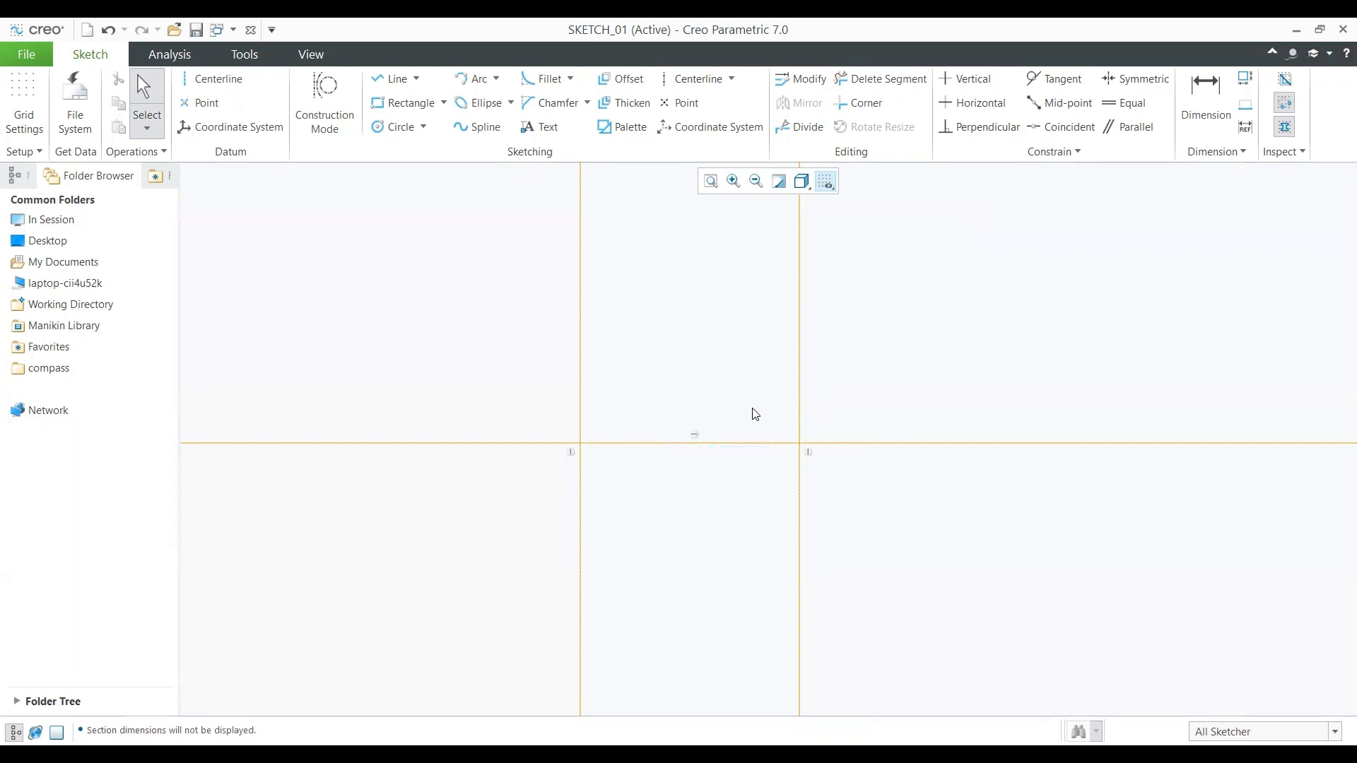
{"action": "left_click", "coordinate": [828, 185]}
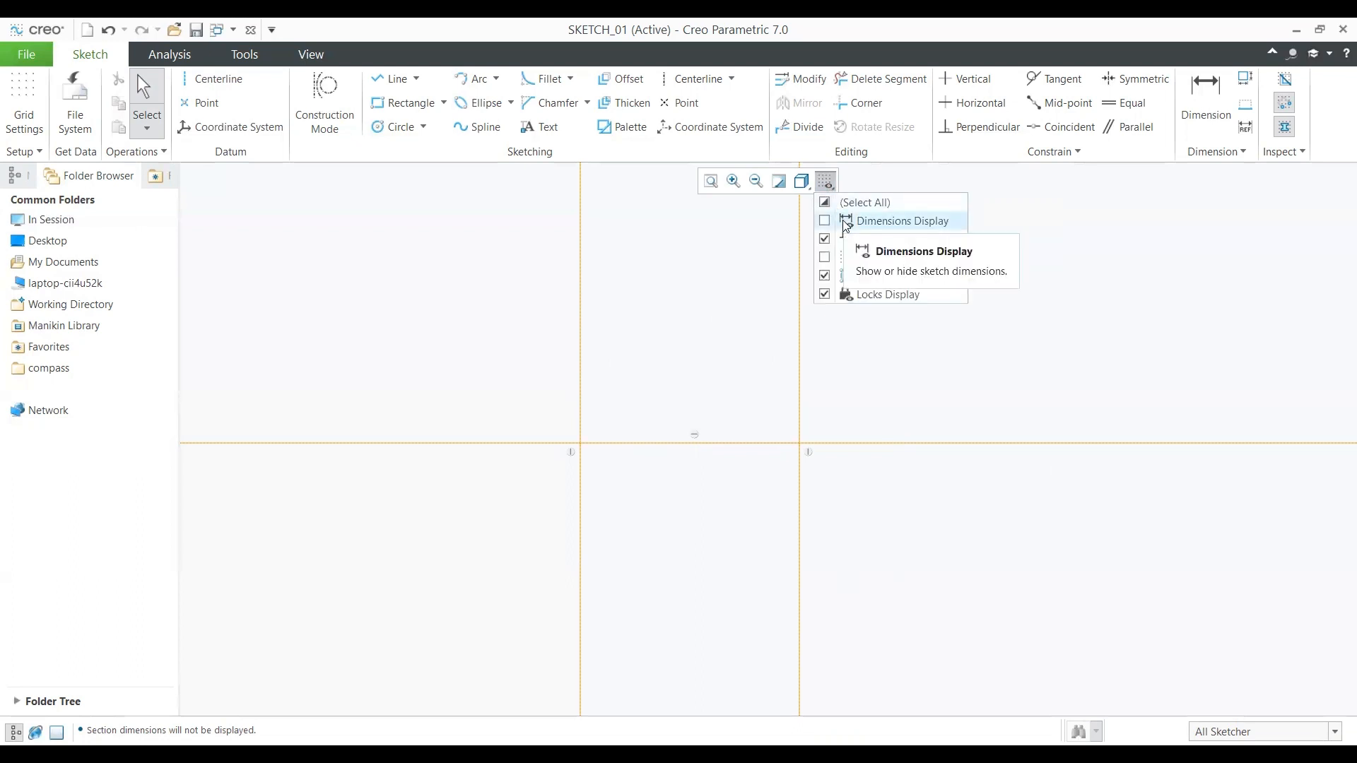
{"action": "left_click", "coordinate": [847, 222]}
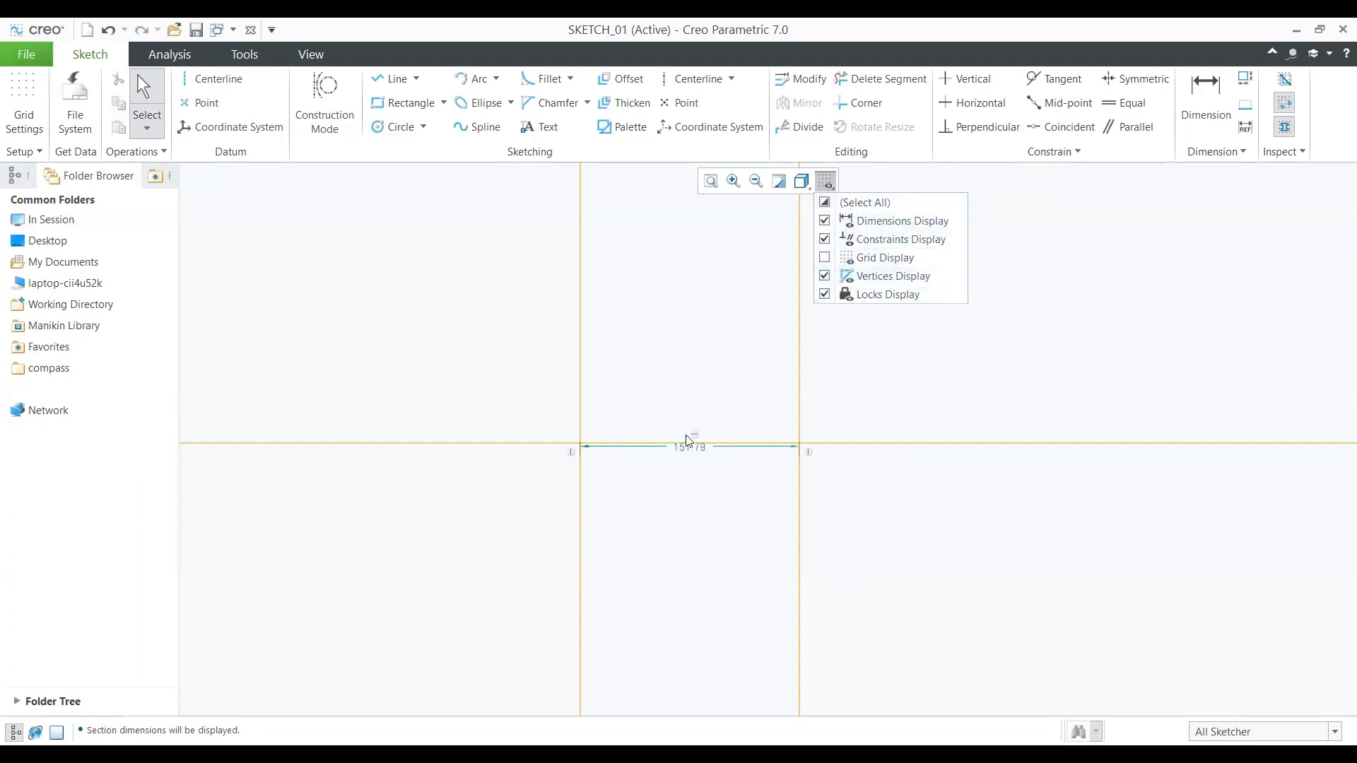
{"action": "left_click", "coordinate": [708, 453]}
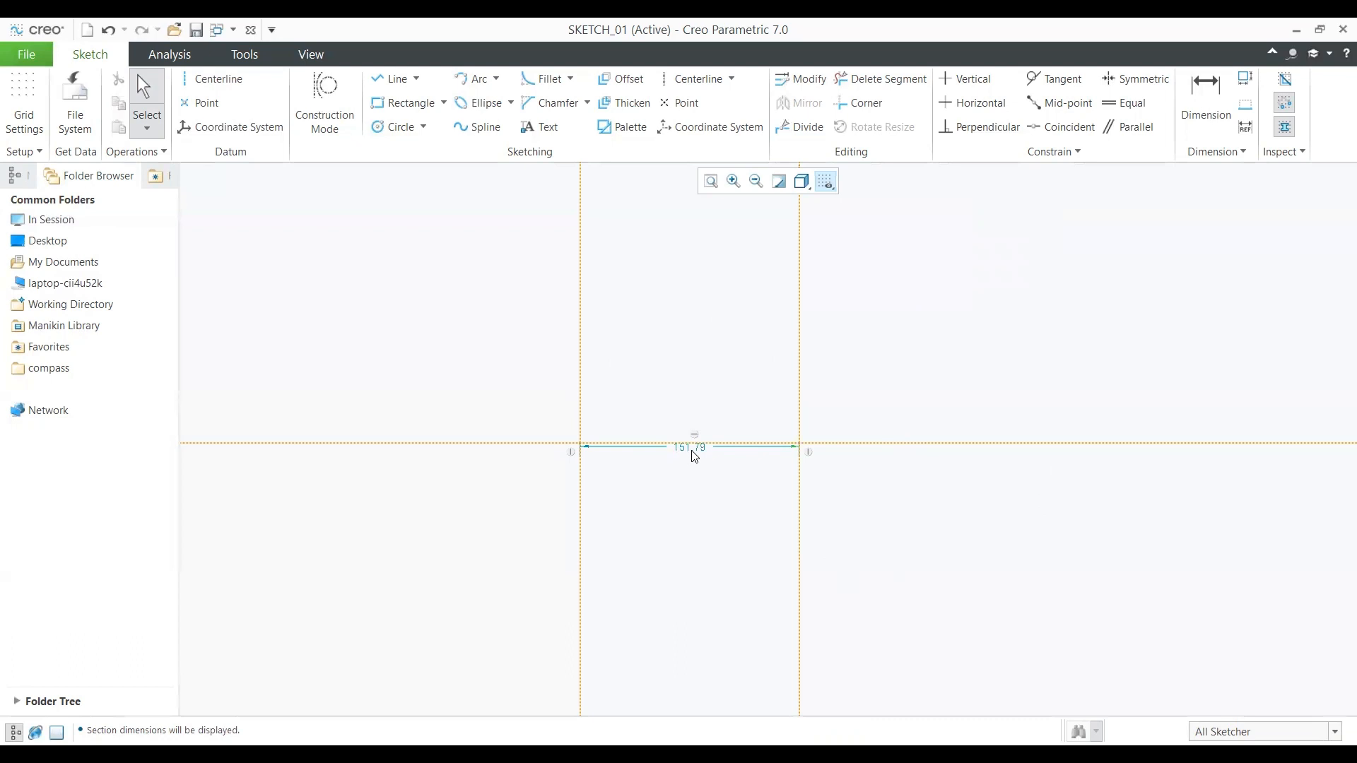
Step: Inspect the weak dimension between the vertical centerlines and move the left centerline outward to a spacing of about 219
{"action": "scroll", "coordinate": [702, 470], "scroll_direction": "up", "scroll_amount": 5}
{"action": "scroll", "coordinate": [701, 468], "scroll_direction": "down", "scroll_amount": 10}
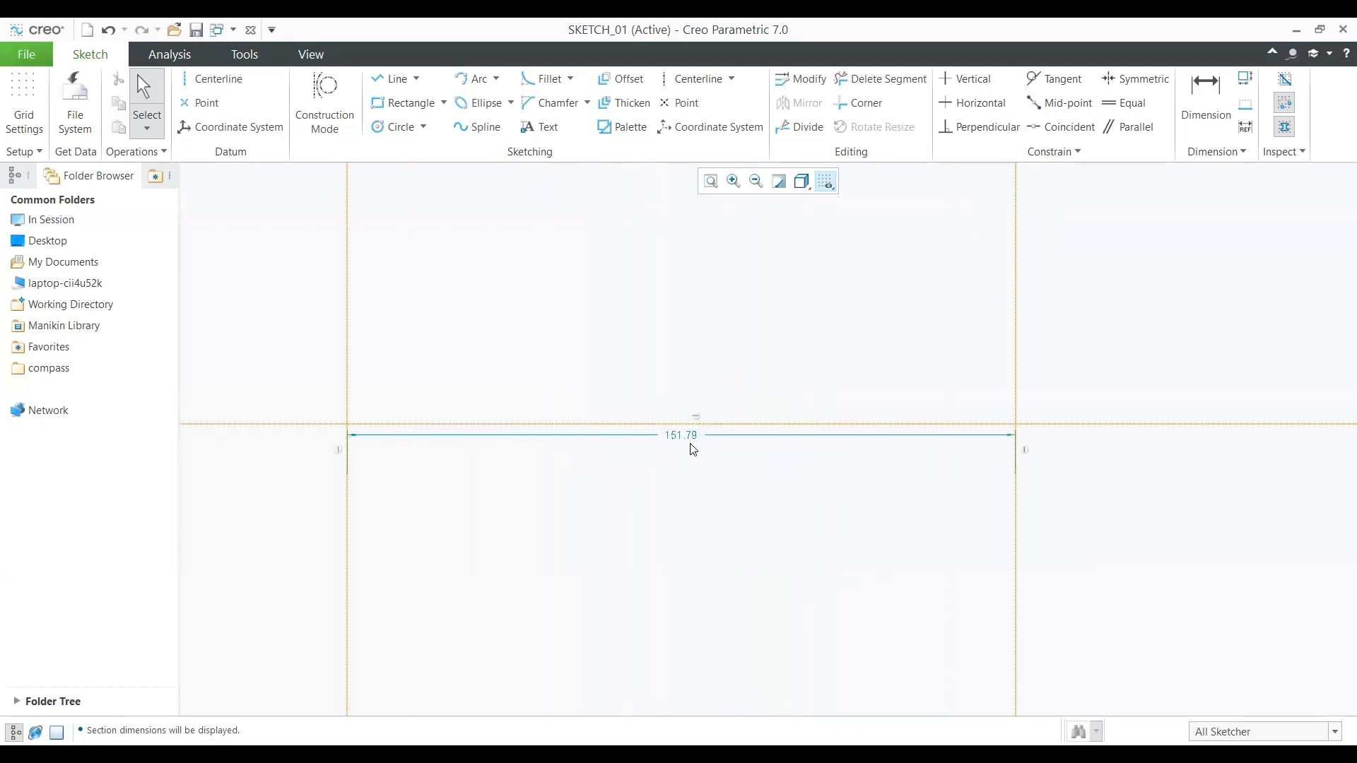
{"action": "scroll", "coordinate": [673, 393], "scroll_direction": "down", "scroll_amount": 2}
{"action": "left_click", "coordinate": [693, 467]}
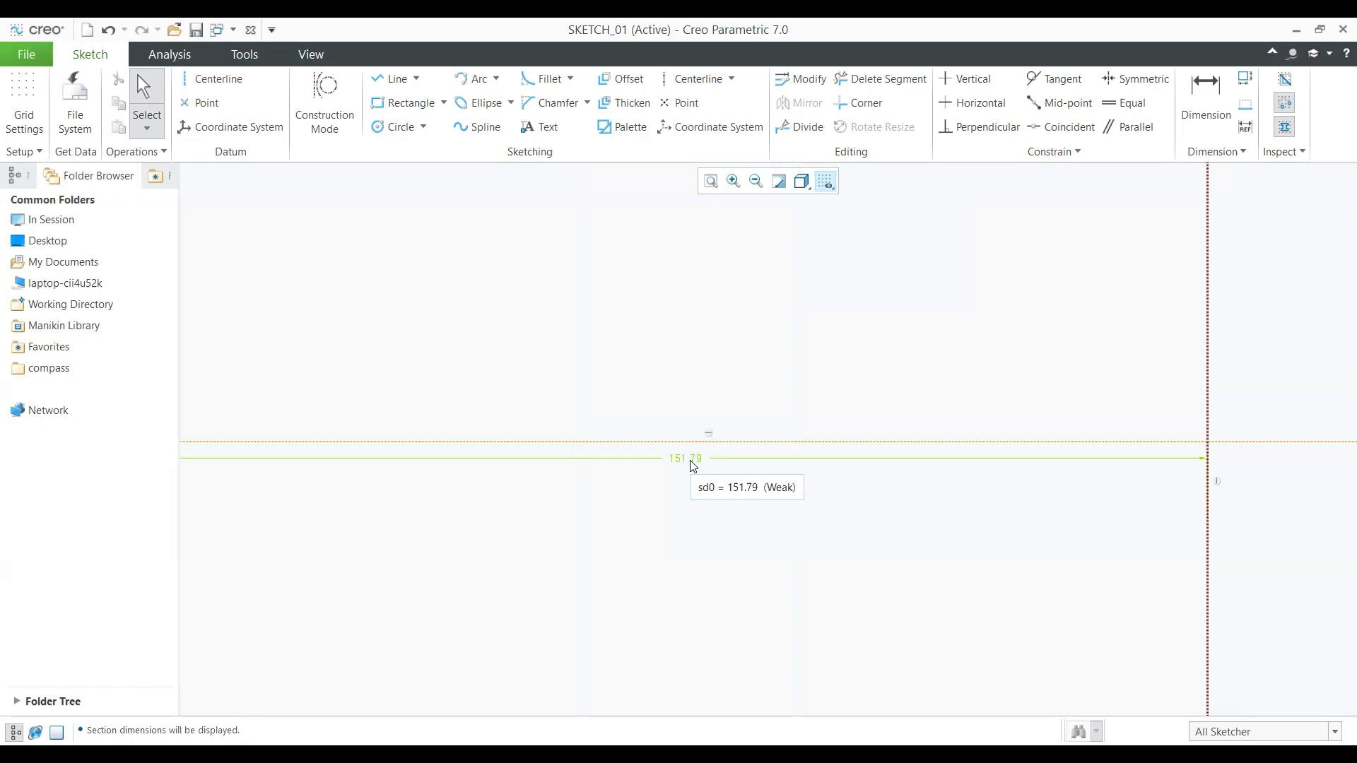
{"action": "scroll", "coordinate": [724, 434], "scroll_direction": "up", "scroll_amount": 5}
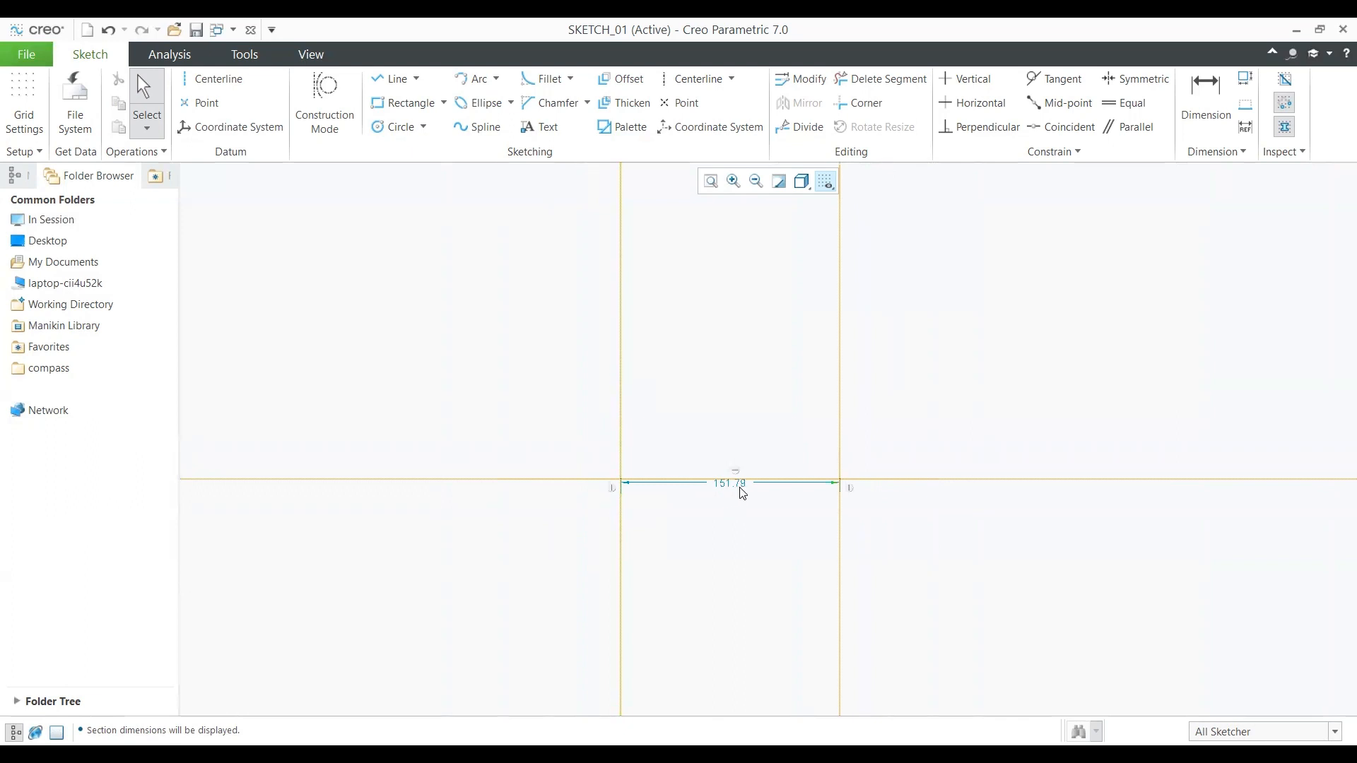
{"action": "mouse_move", "coordinate": [623, 379]}
{"action": "left_mouse_down"}
{"action": "mouse_move", "coordinate": [251, 364]}
{"action": "mouse_move", "coordinate": [1039, 389]}
{"action": "mouse_move", "coordinate": [665, 398]}
{"action": "mouse_move", "coordinate": [436, 379]}
{"action": "mouse_move", "coordinate": [535, 395]}
{"action": "mouse_move", "coordinate": [537, 418]}
{"action": "mouse_move", "coordinate": [518, 342]}
{"action": "mouse_move", "coordinate": [524, 371]}
{"action": "left_mouse_up"}
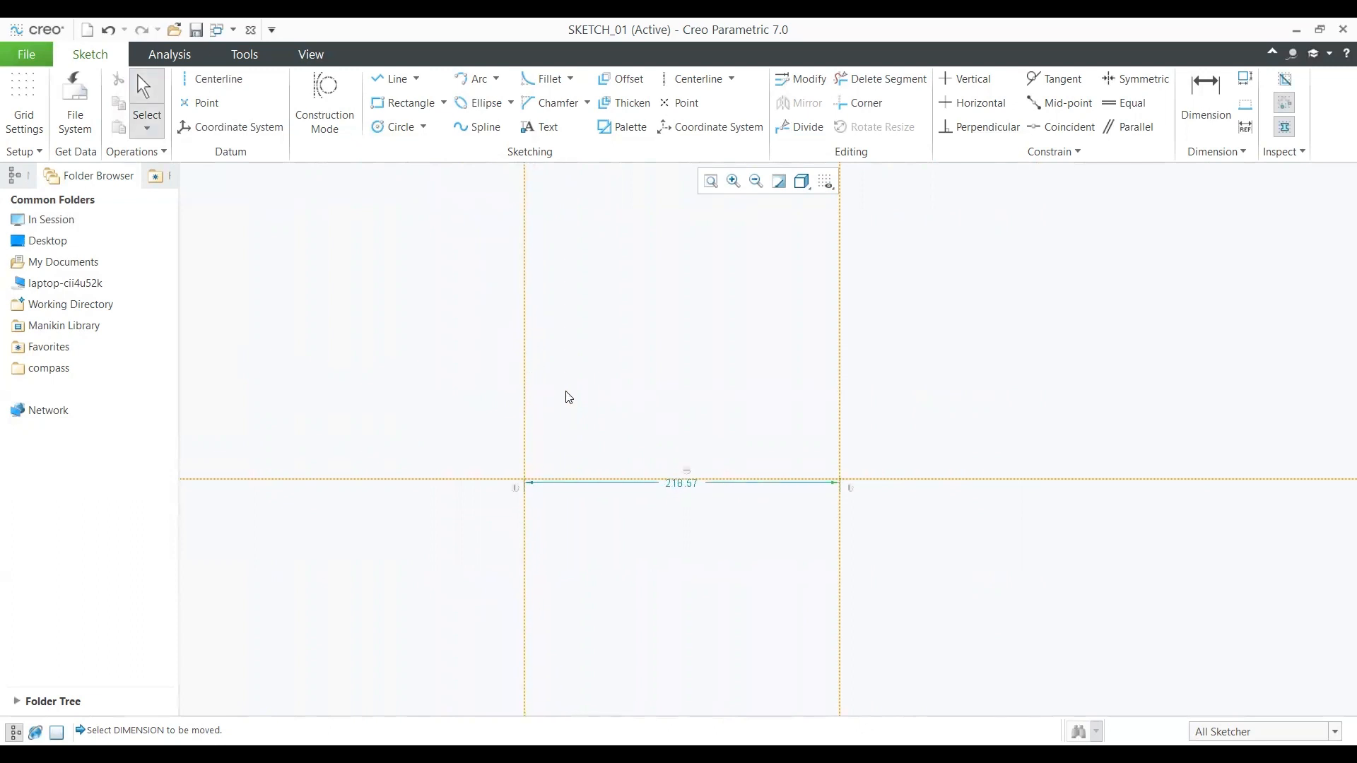
Step: Set the distance between the two vertical centerlines to 200, and move the left centerline inward by hand
{"action": "double_click", "coordinate": [680, 486]}
{"action": "type", "text": "200"}
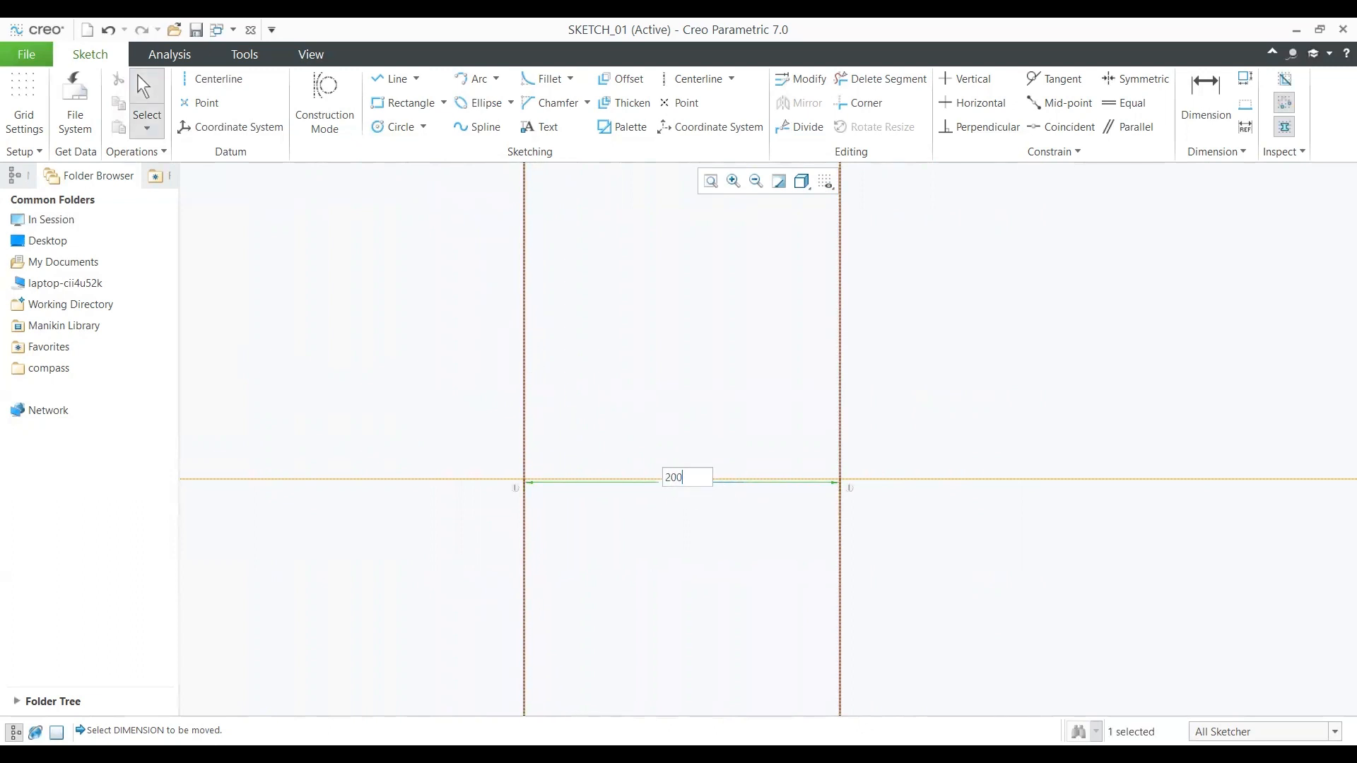
{"action": "key", "text": "Return"}
{"action": "left_click", "coordinate": [724, 533]}
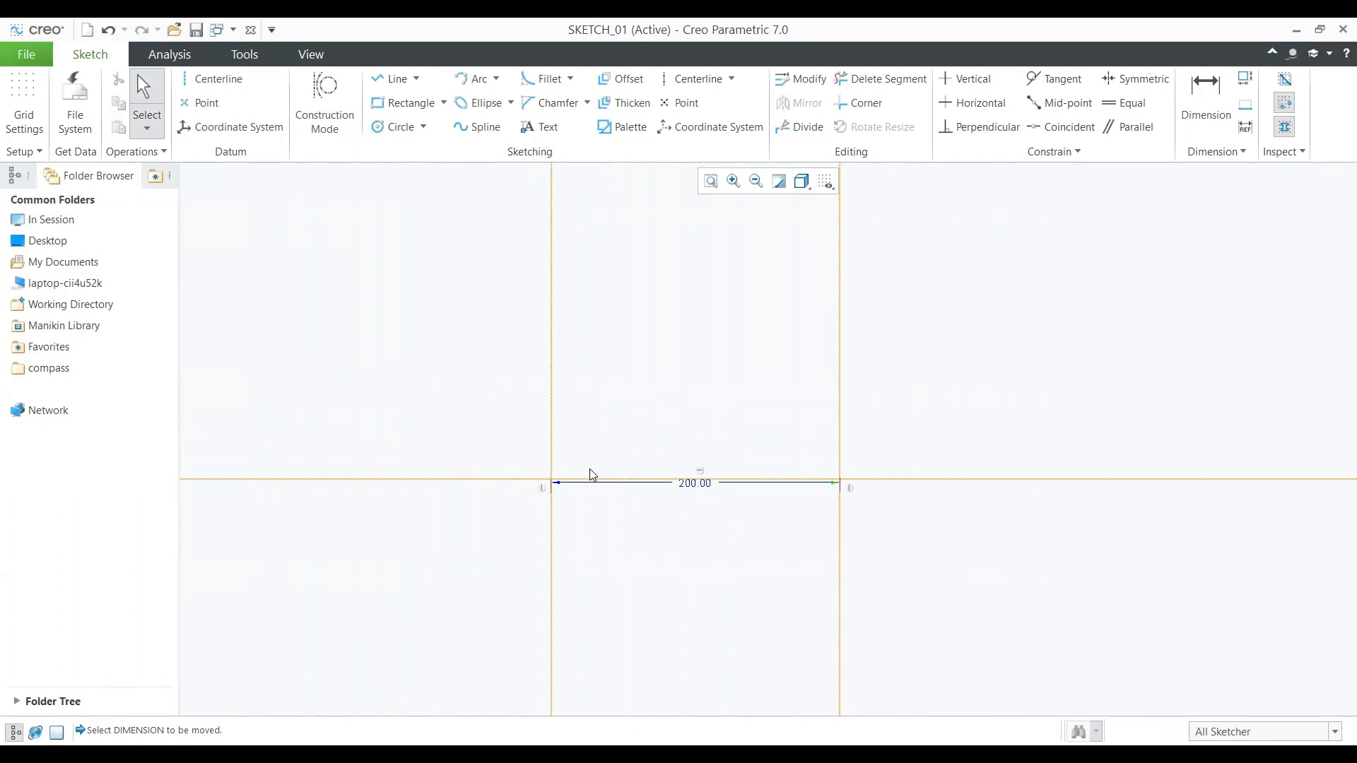
{"action": "left_click", "coordinate": [704, 486]}
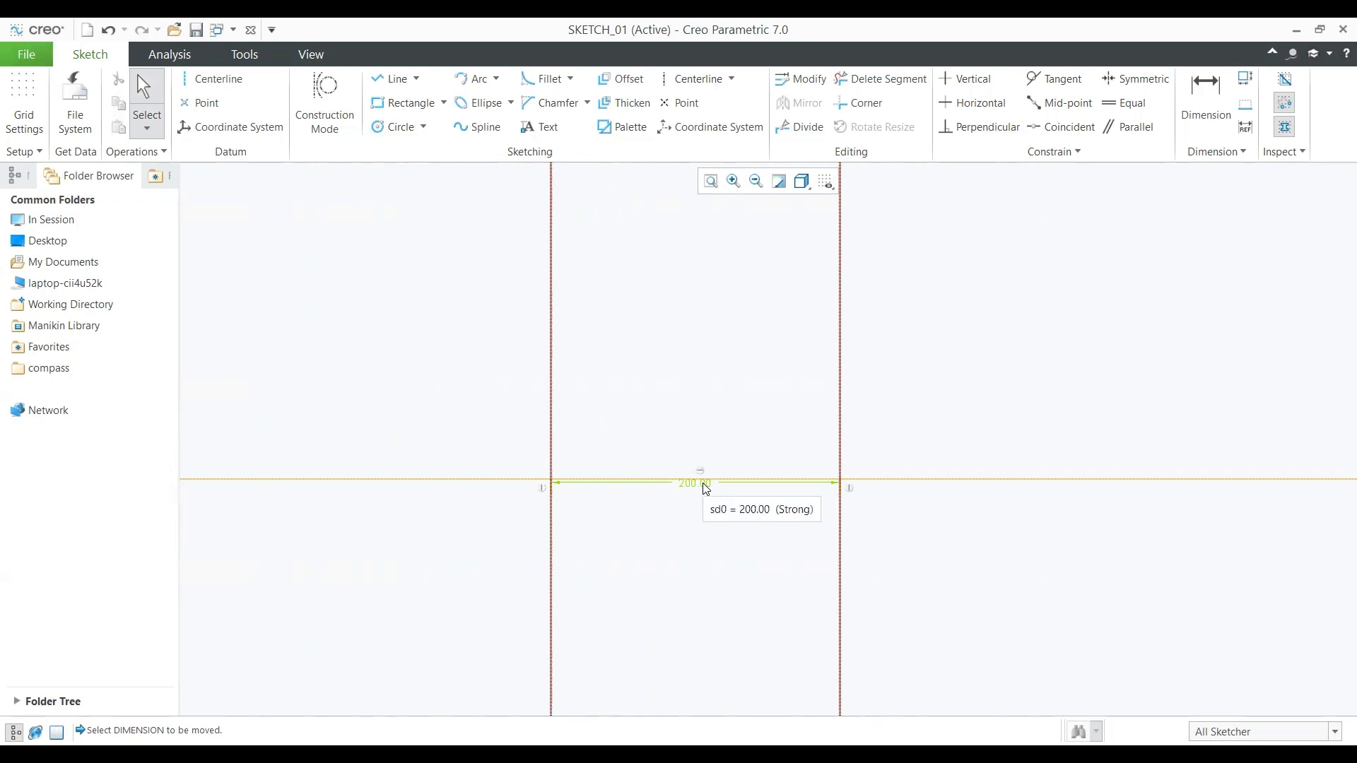
{"action": "left_click", "coordinate": [676, 391]}
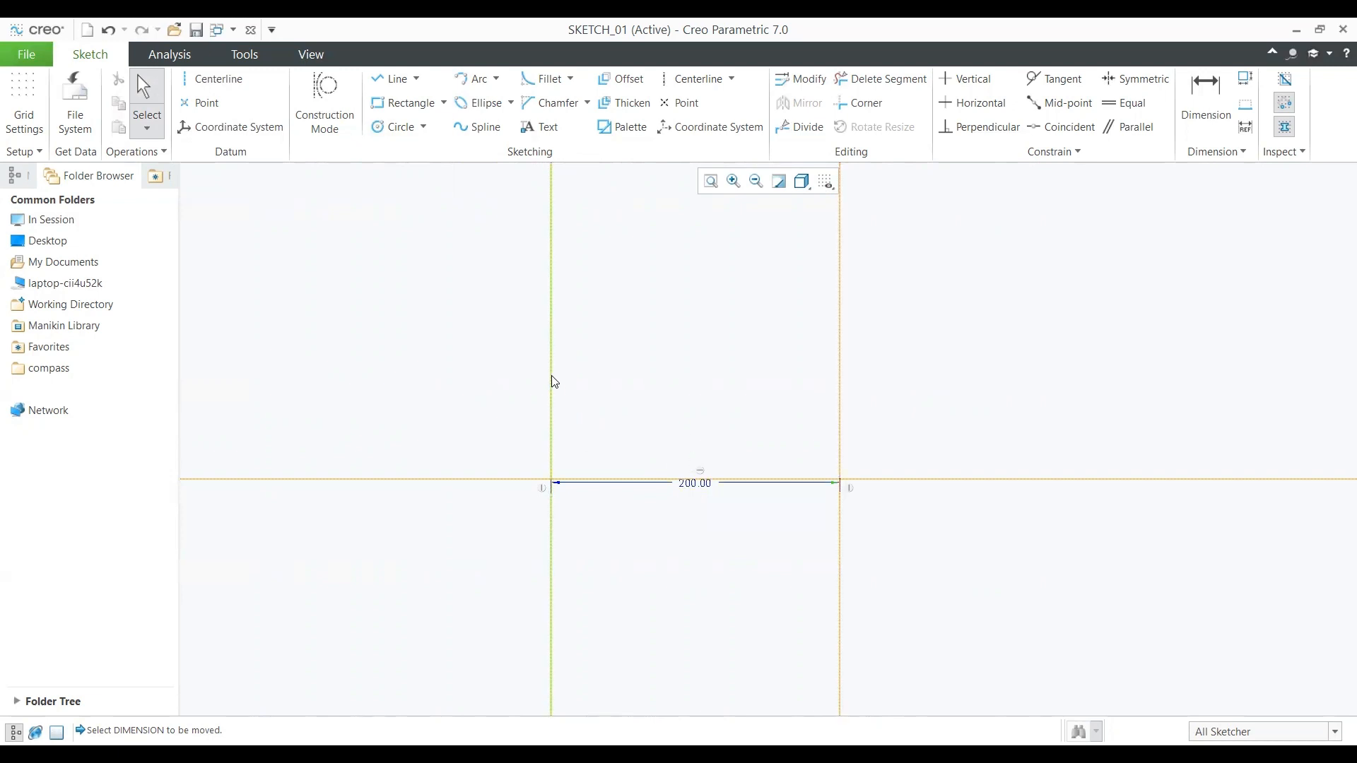
{"action": "mouse_move", "coordinate": [554, 382]}
{"action": "left_mouse_down"}
{"action": "mouse_move", "coordinate": [448, 375]}
{"action": "mouse_move", "coordinate": [621, 385]}
{"action": "mouse_move", "coordinate": [415, 352]}
{"action": "mouse_move", "coordinate": [603, 381]}
{"action": "mouse_move", "coordinate": [591, 389]}
{"action": "mouse_move", "coordinate": [588, 502]}
{"action": "mouse_move", "coordinate": [592, 442]}
{"action": "left_mouse_up"}
Step: Set the vertical centerlines' spacing back to 200 and move the left centerline outward to a spacing of about 226
{"action": "left_click", "coordinate": [715, 487]}
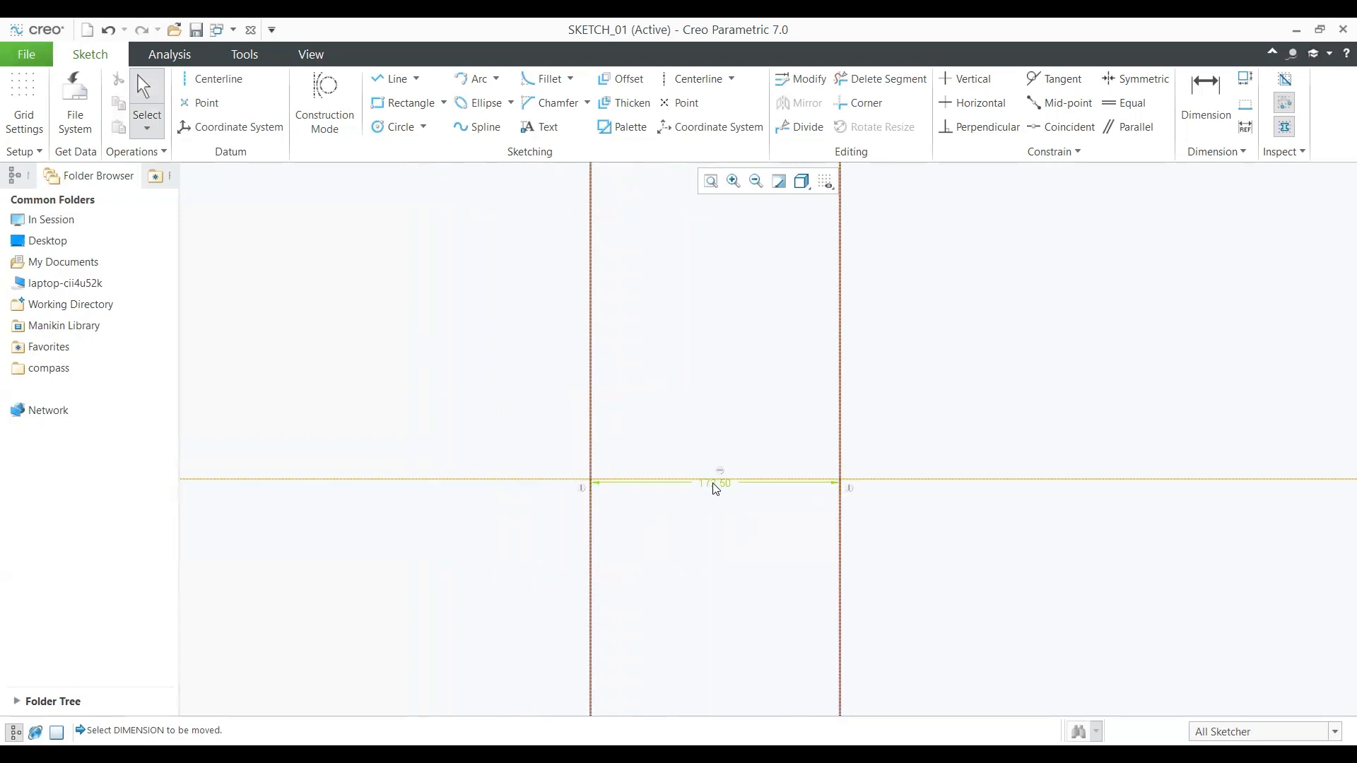
{"action": "double_click", "coordinate": [716, 487]}
{"action": "type", "text": "200"}
{"action": "key", "text": "Return"}
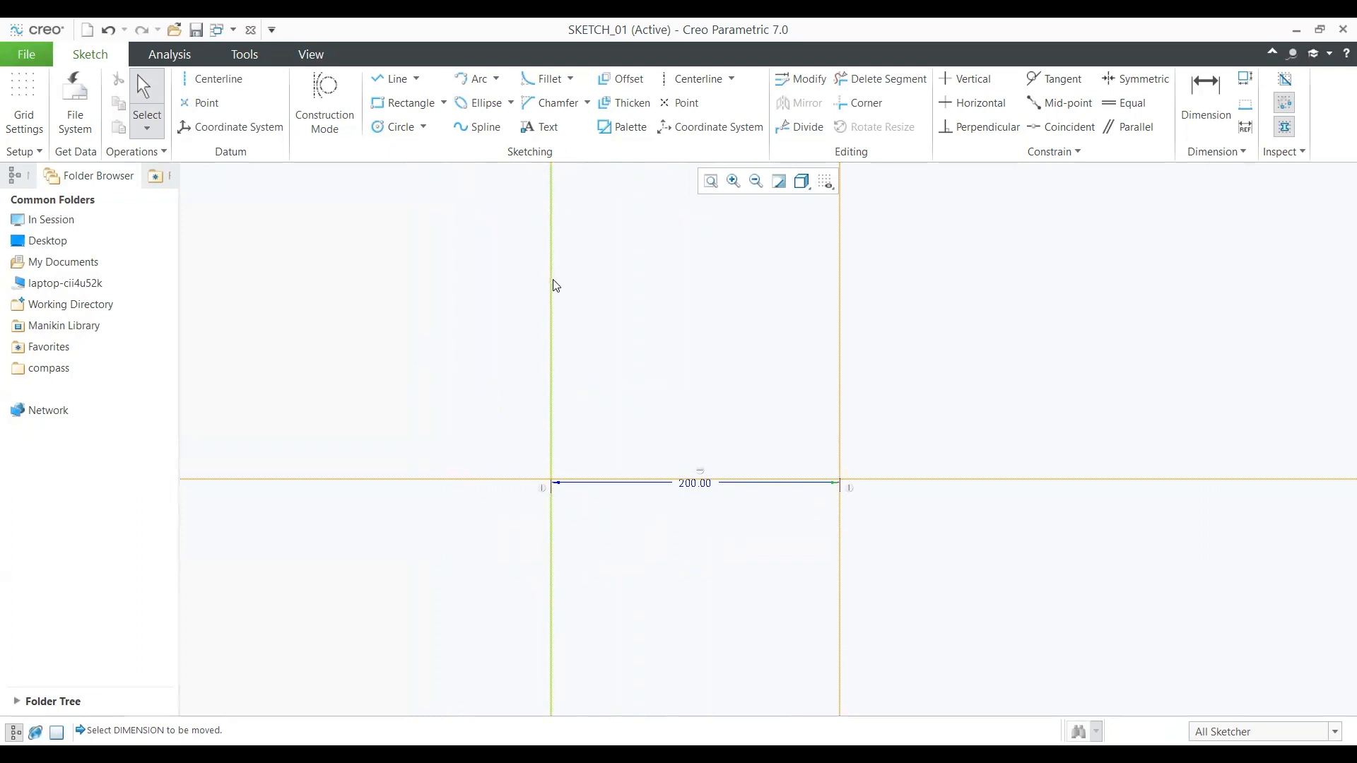
{"action": "left_click_drag", "start_coordinate": [555, 285], "coordinate": [514, 316]}
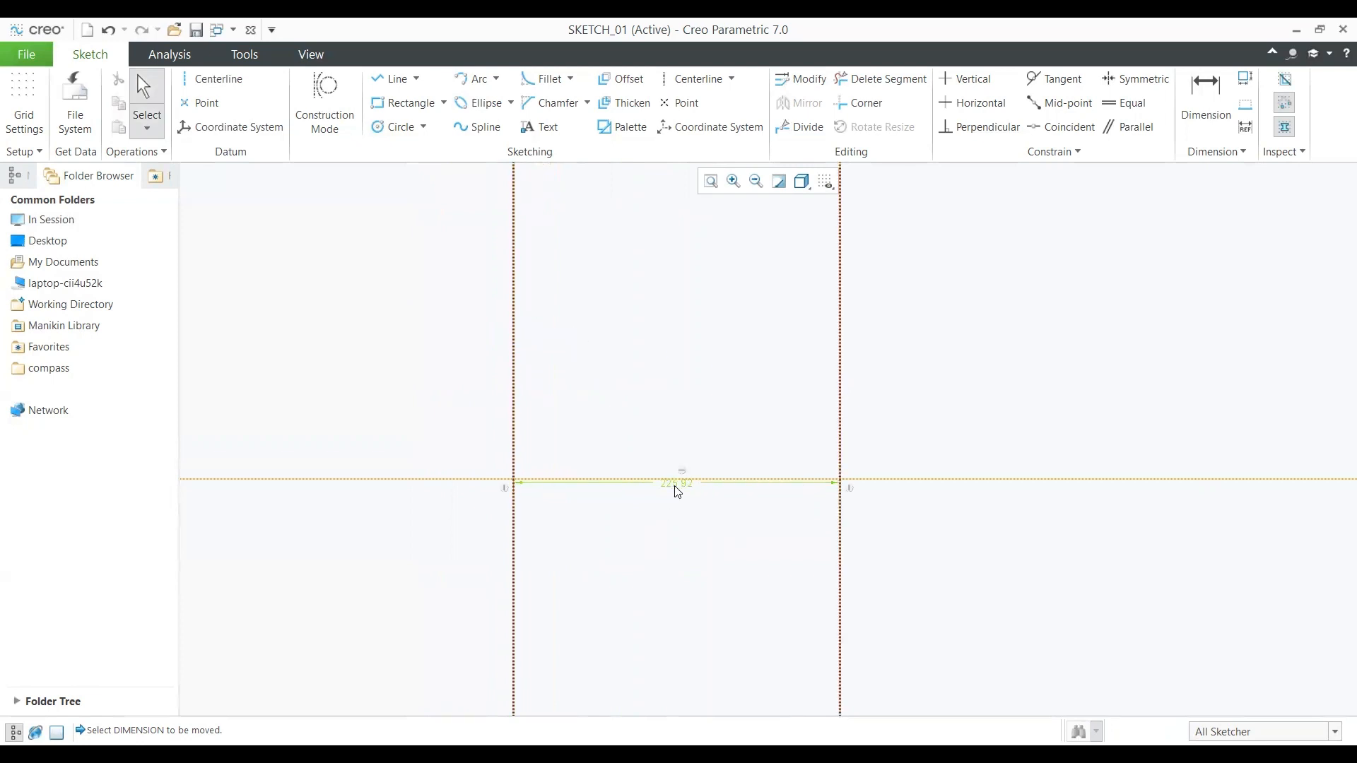
Step: Place twelve datum points freehand, nine between the vertical centerlines and three to the right, one of them below the horizontal centerline
{"action": "left_click", "coordinate": [208, 105]}
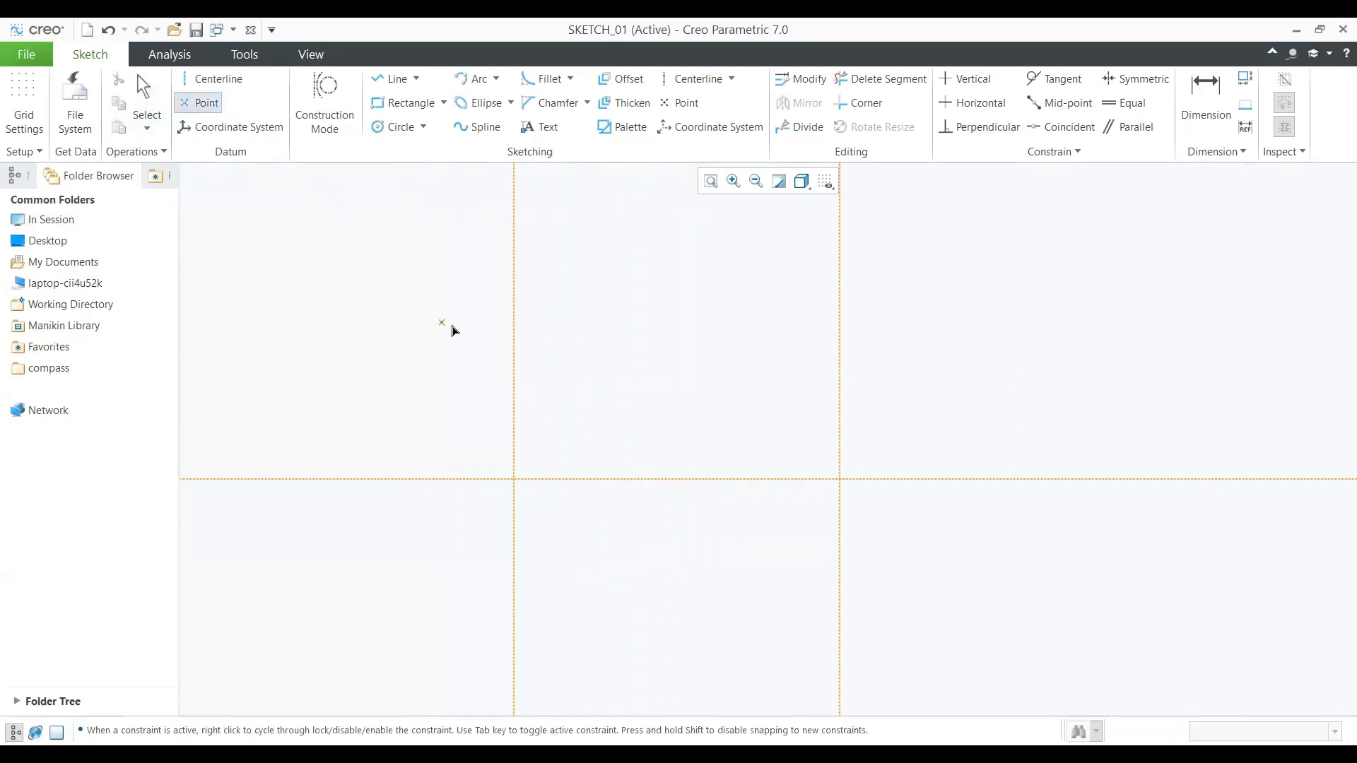
{"action": "left_click", "coordinate": [654, 333]}
{"action": "left_click", "coordinate": [785, 308]}
{"action": "left_click", "coordinate": [770, 363]}
{"action": "left_click", "coordinate": [735, 424]}
{"action": "left_click", "coordinate": [571, 378]}
{"action": "left_click", "coordinate": [585, 241]}
{"action": "left_click", "coordinate": [681, 248]}
{"action": "left_click", "coordinate": [776, 262]}
{"action": "left_click", "coordinate": [995, 278]}
{"action": "left_click", "coordinate": [982, 379]}
{"action": "left_click", "coordinate": [1002, 541]}
{"action": "middle_click", "coordinate": [1075, 407]}
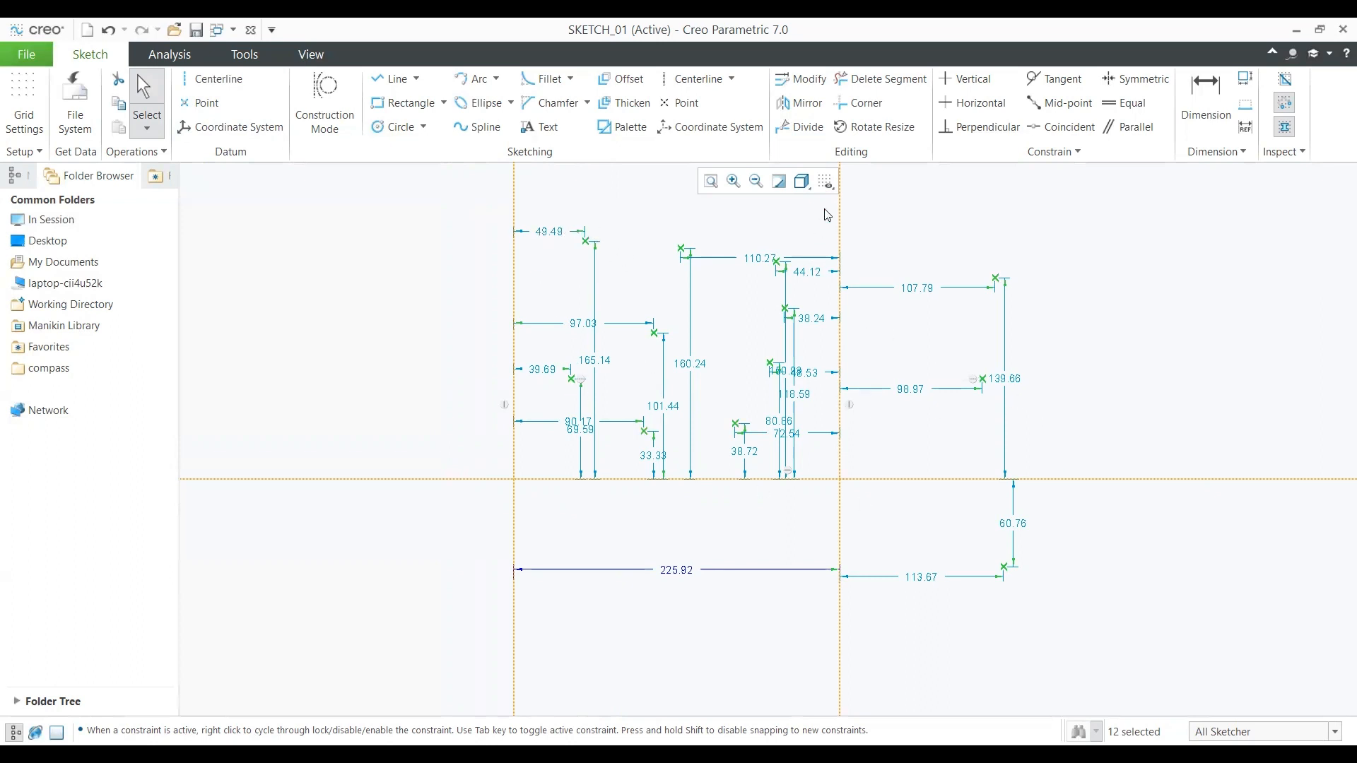
Step: Set the upper-left datum point's horizontal distance from the left vertical centerline to 50
{"action": "left_click", "coordinate": [825, 182]}
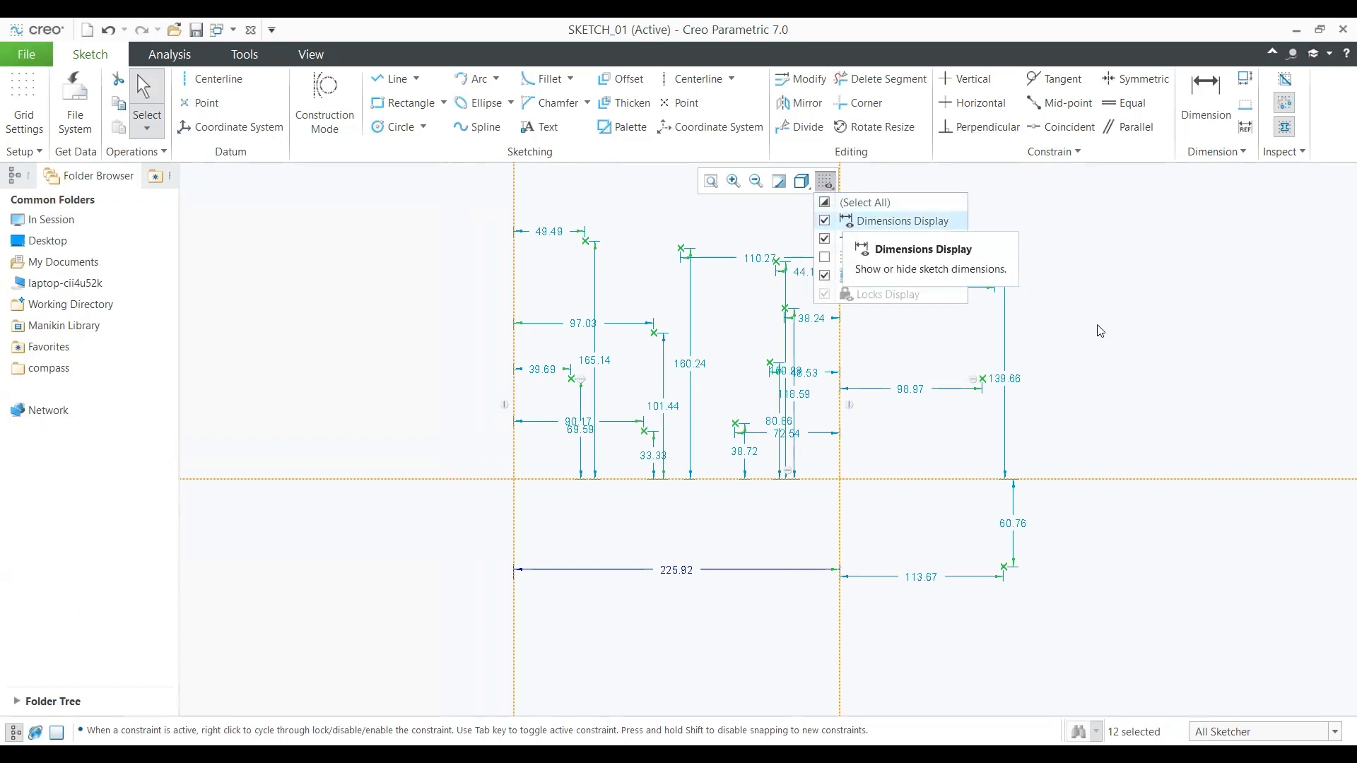
{"action": "left_click", "coordinate": [1060, 400]}
{"action": "mouse_move", "coordinate": [1071, 402]}
{"action": "middle_mouse_down", "text": "shift"}
{"action": "mouse_move", "coordinate": [1076, 355]}
{"action": "mouse_move", "coordinate": [1024, 398]}
{"action": "middle_mouse_up", "text": "shift"}
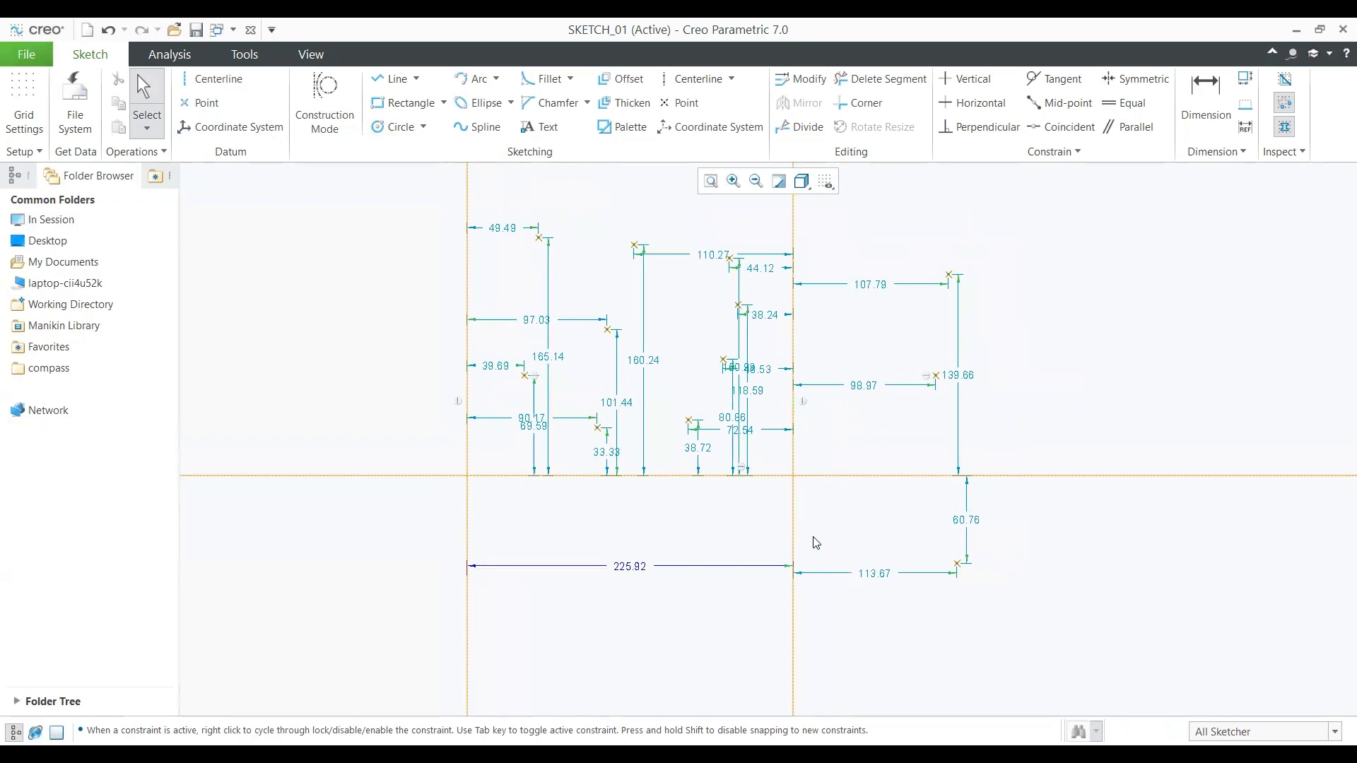
{"action": "double_click", "coordinate": [501, 229]}
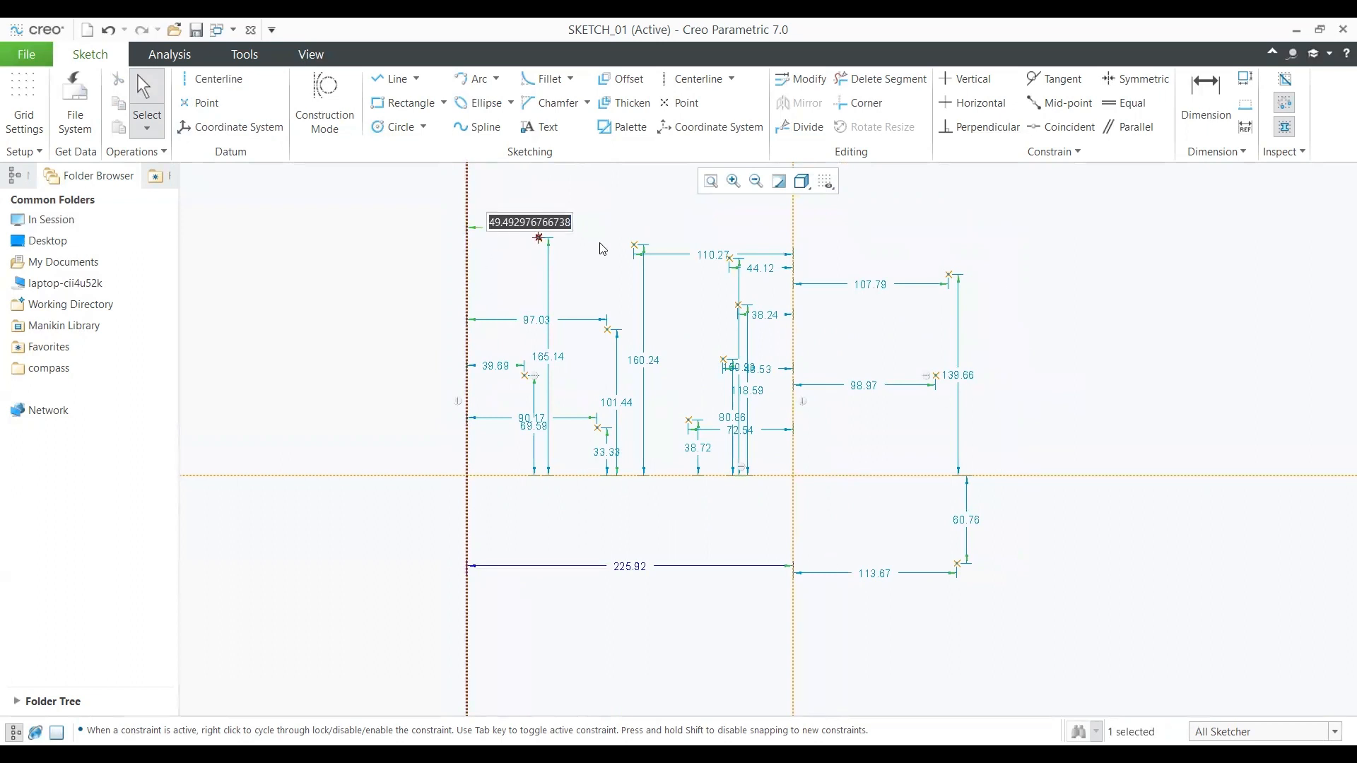
{"action": "type", "text": "50"}
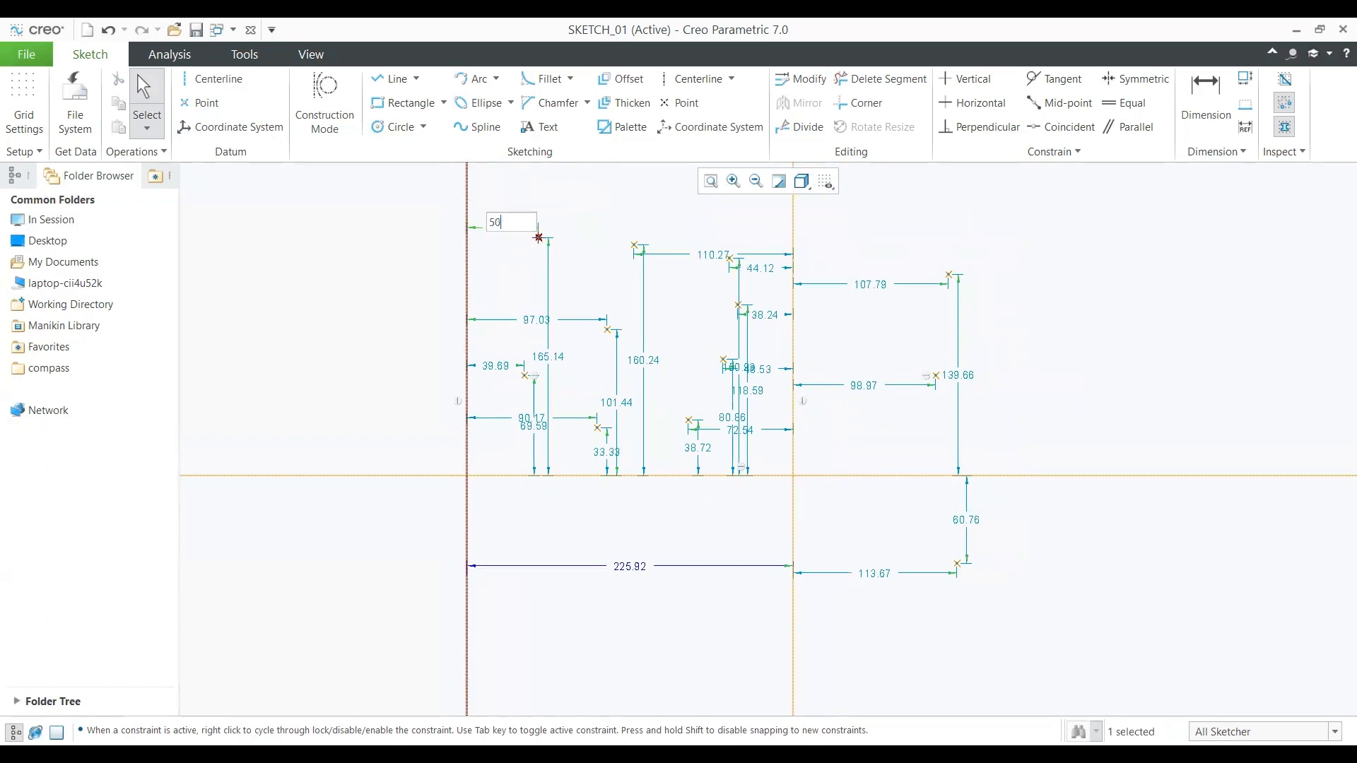
{"action": "key", "text": "Return"}
{"action": "left_click", "coordinate": [558, 203]}
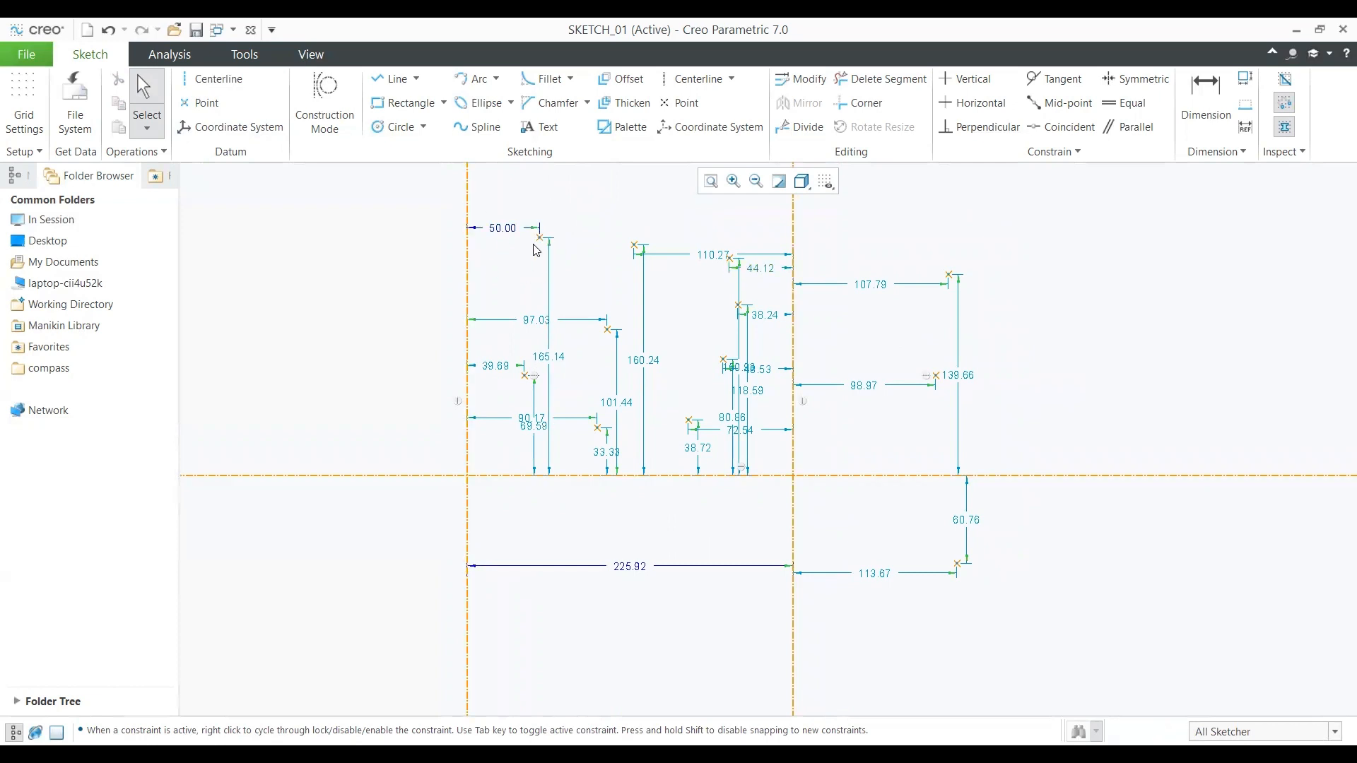
Step: Set the upper-left datum point's height above the horizontal centerline to 170, and move the point by hand to about 53 across and 161 up
{"action": "left_click_drag", "start_coordinate": [546, 434], "coordinate": [500, 431]}
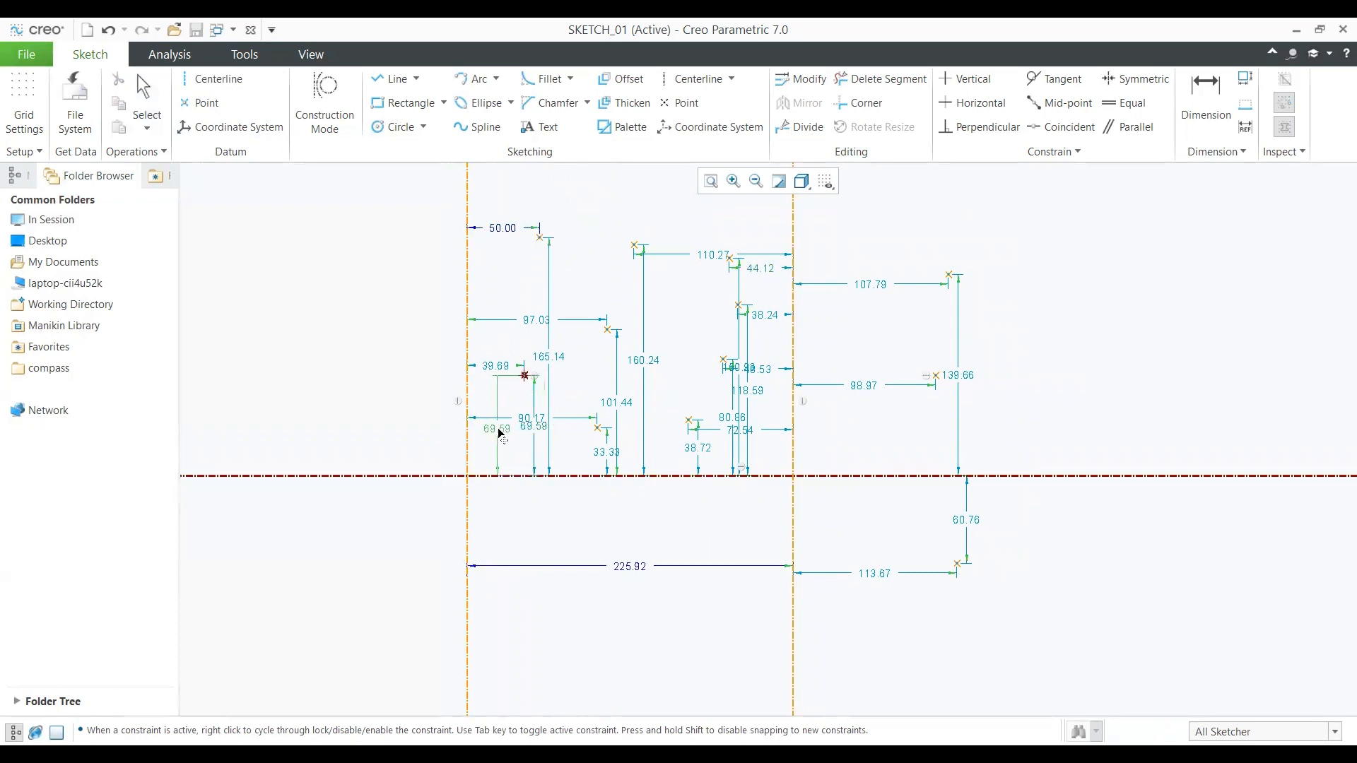
{"action": "left_click_drag", "start_coordinate": [552, 364], "coordinate": [388, 354]}
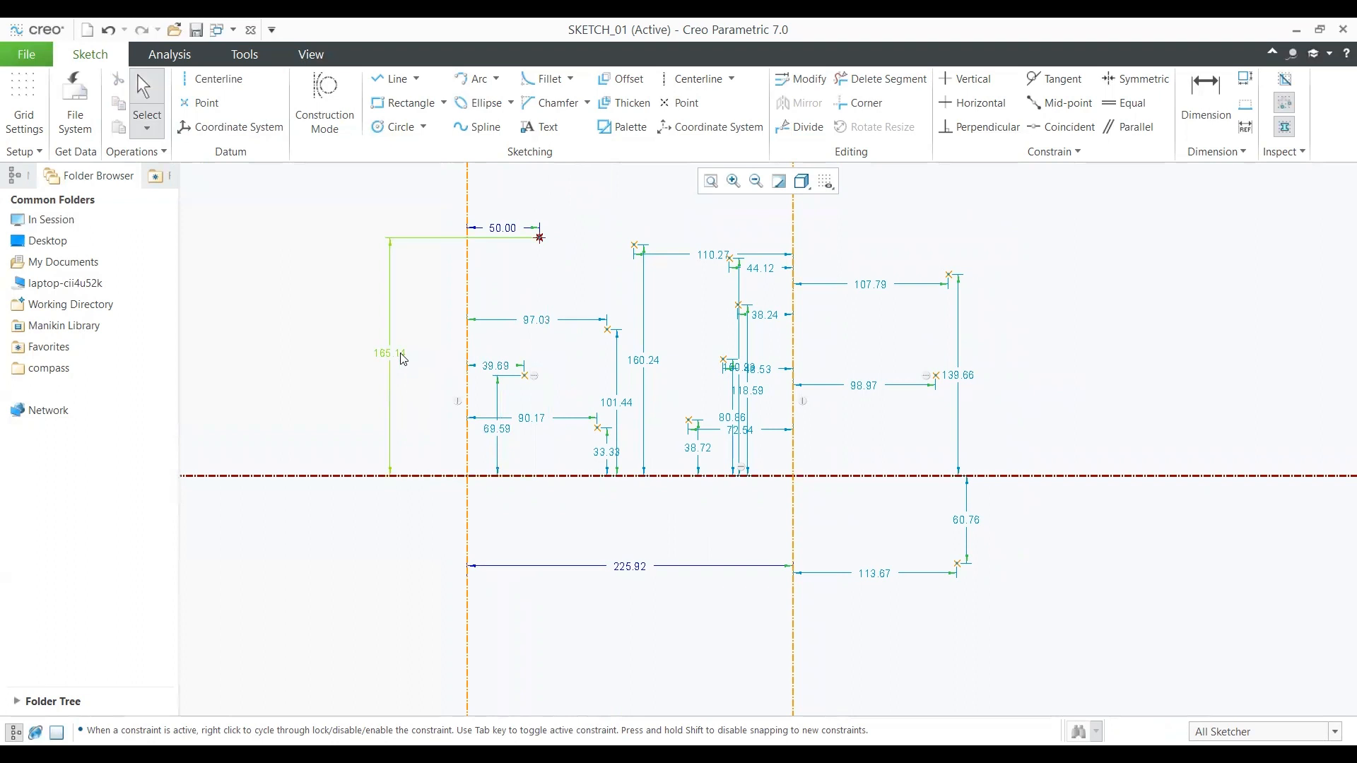
{"action": "double_click", "coordinate": [390, 353]}
{"action": "type", "text": "170"}
{"action": "key", "text": "Return"}
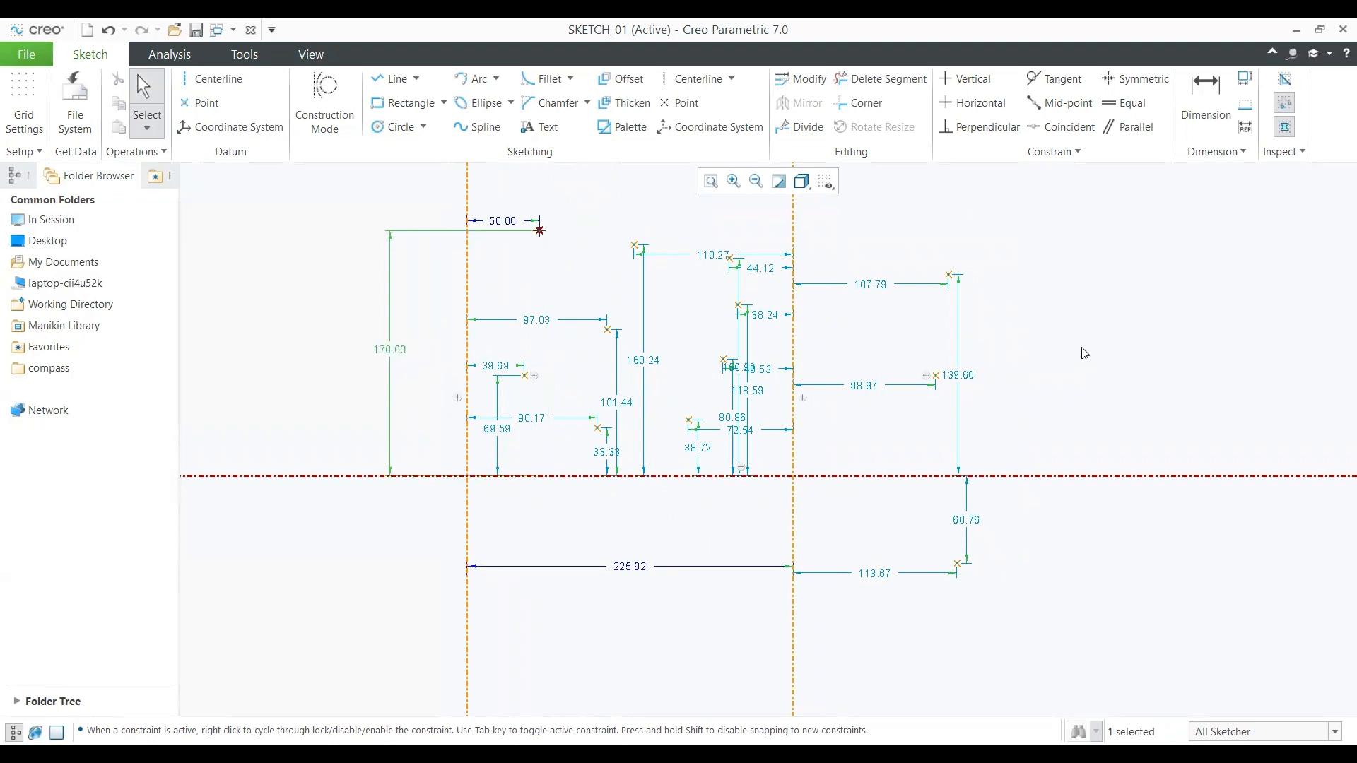
{"action": "mouse_move", "coordinate": [541, 241]}
{"action": "left_mouse_down"}
{"action": "mouse_move", "coordinate": [607, 228]}
{"action": "mouse_move", "coordinate": [530, 224]}
{"action": "mouse_move", "coordinate": [531, 248]}
{"action": "mouse_move", "coordinate": [545, 244]}
{"action": "left_mouse_up"}
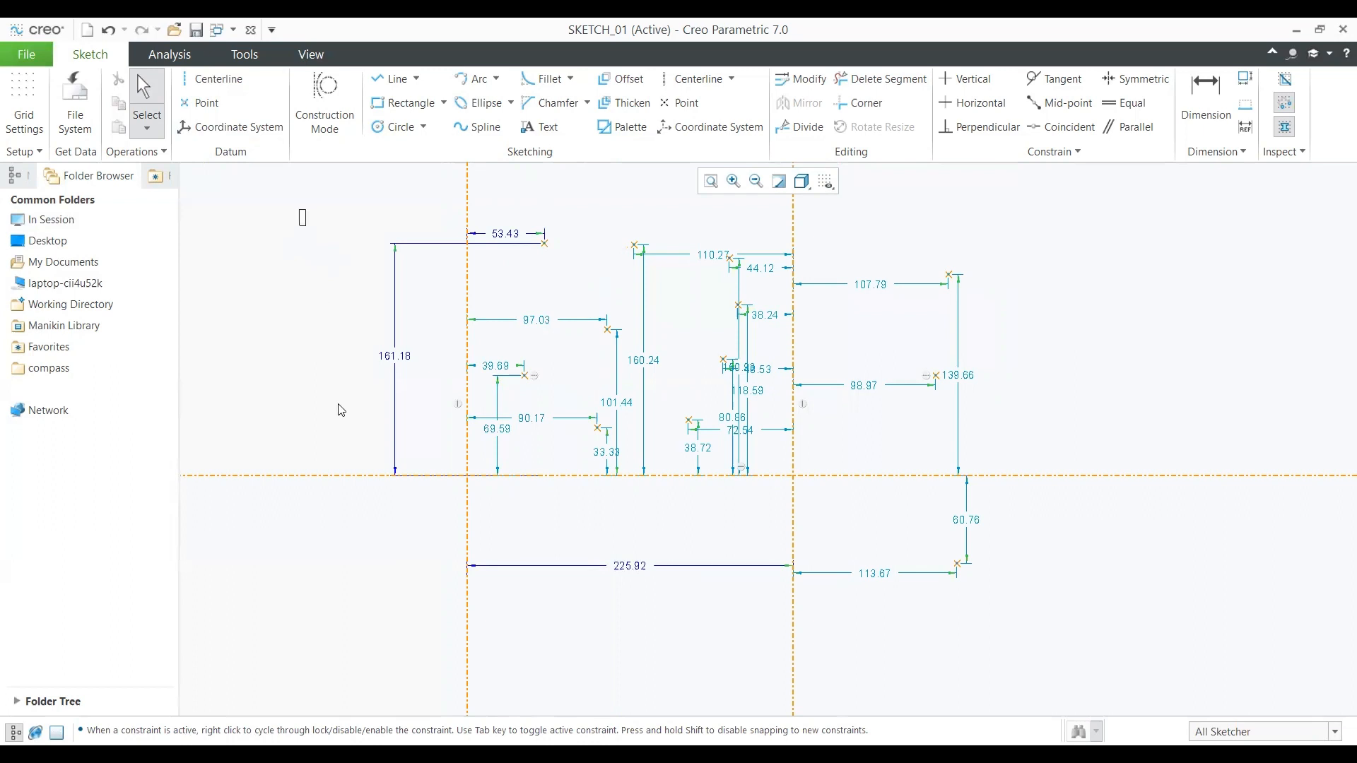
Step: Delete everything in the sketch, and draw one vertical and one horizontal datum centerline that cross each other
{"action": "mouse_move", "coordinate": [299, 210]}
{"action": "left_mouse_down"}
{"action": "mouse_move", "coordinate": [1165, 717]}
{"action": "mouse_move", "coordinate": [1262, 716]}
{"action": "left_mouse_up"}
{"action": "key", "text": "Delete"}
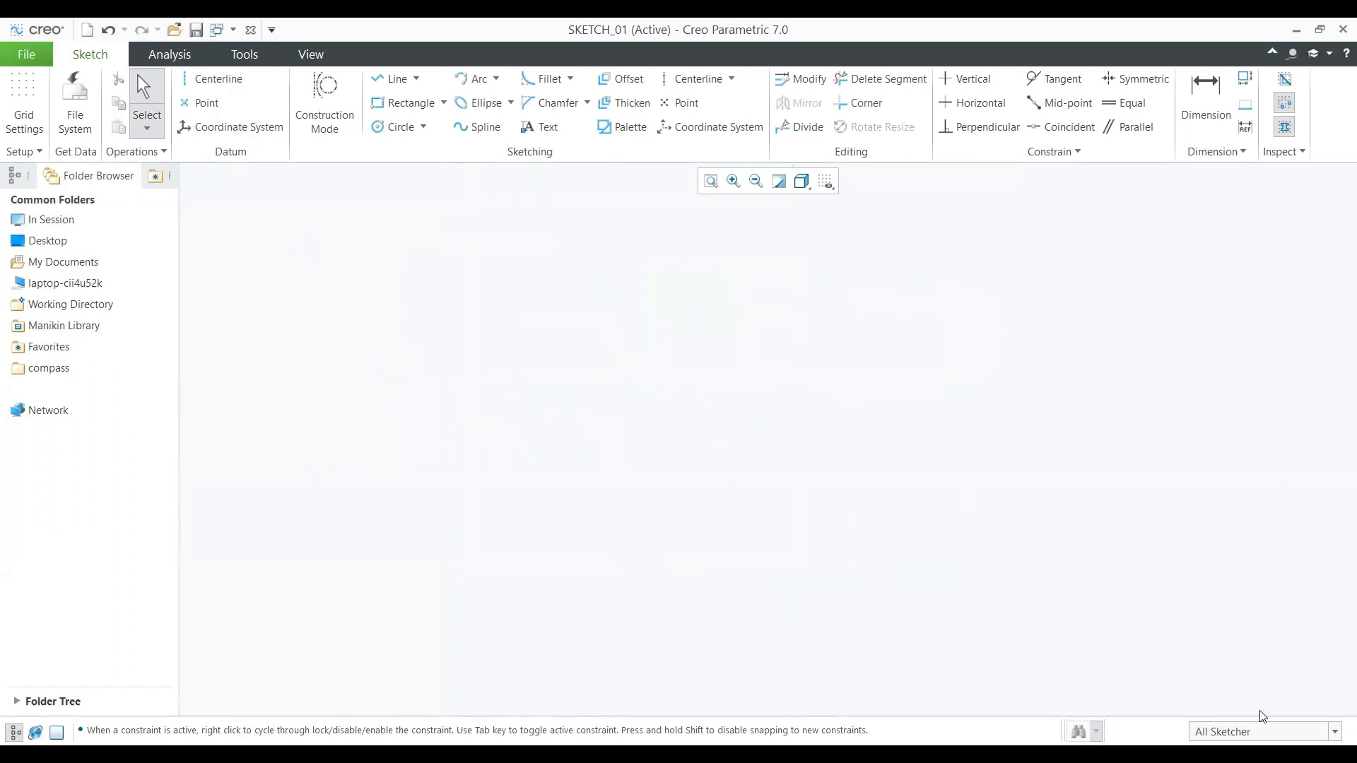
{"action": "left_click", "coordinate": [212, 78]}
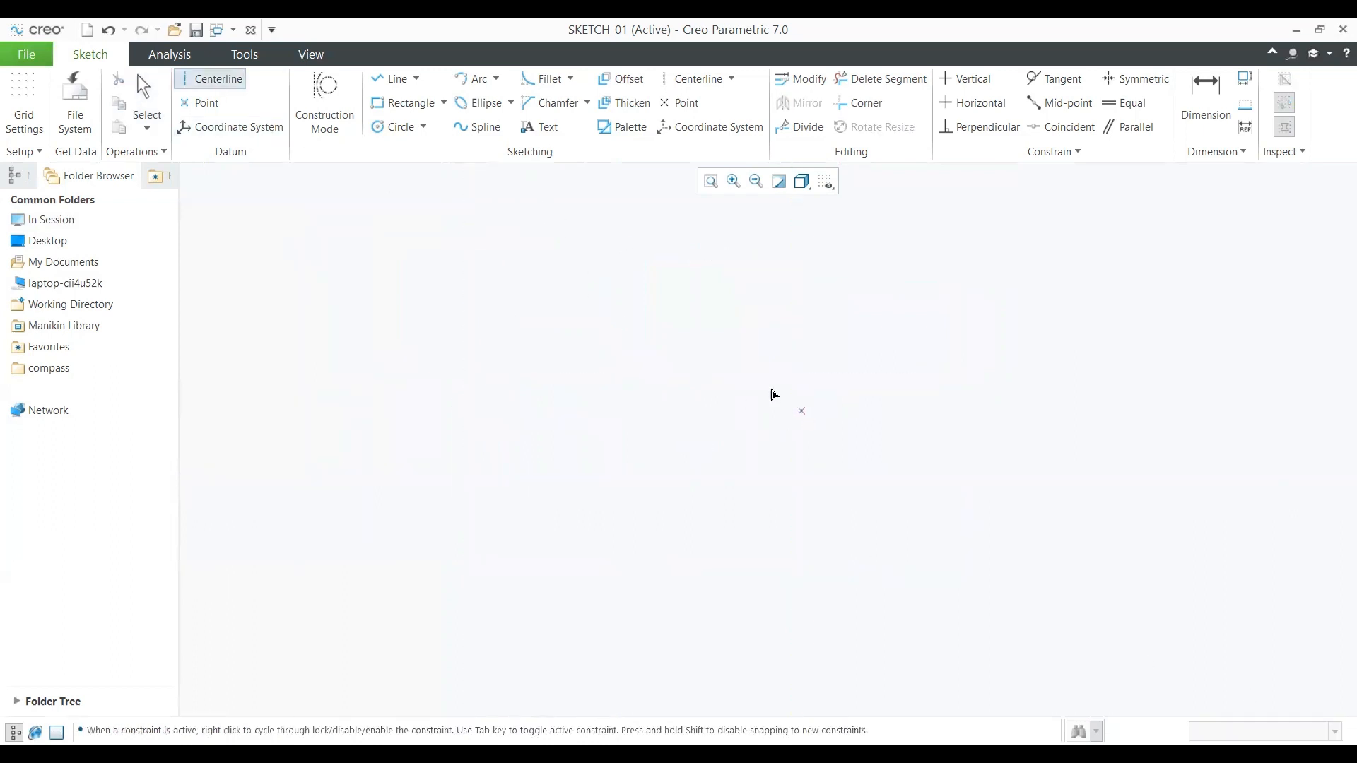
{"action": "left_click", "coordinate": [758, 374]}
{"action": "left_click", "coordinate": [756, 456]}
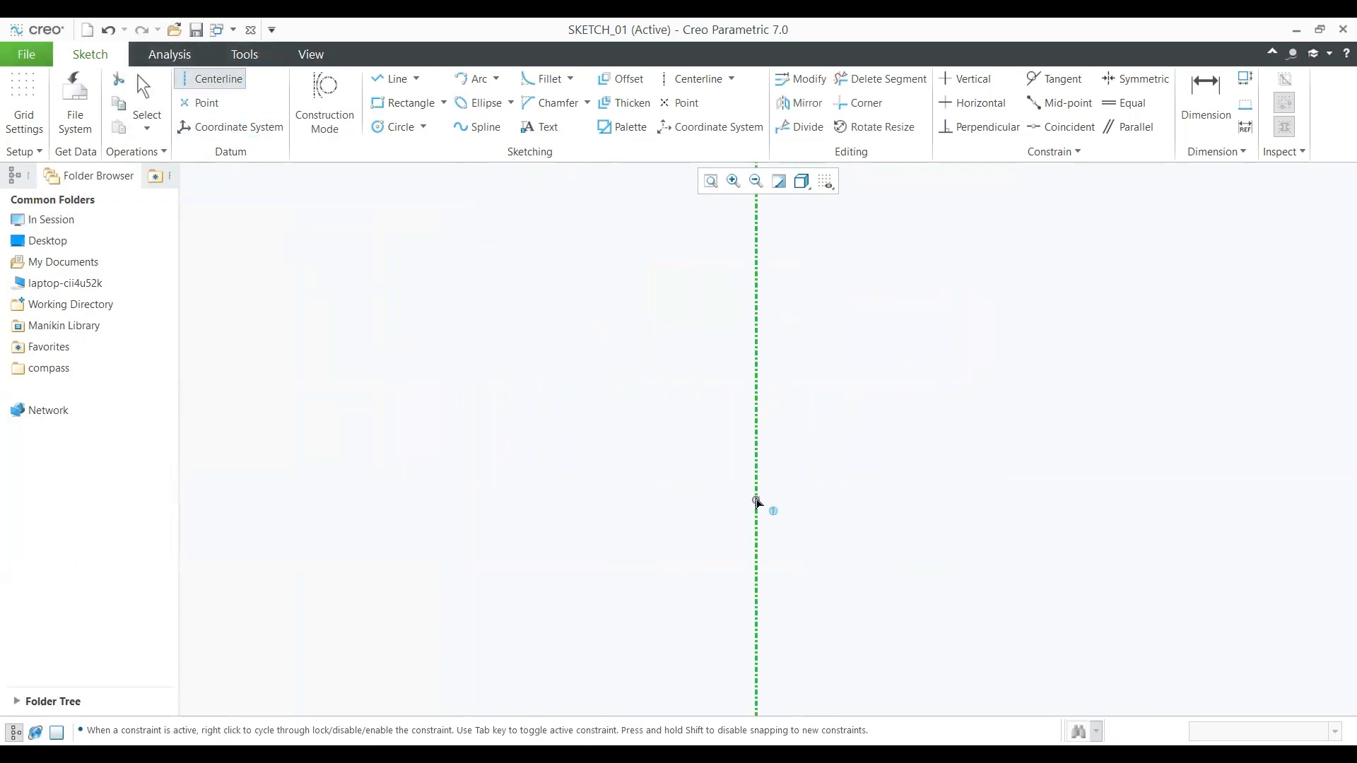
{"action": "left_click", "coordinate": [756, 465]}
{"action": "left_click", "coordinate": [842, 458]}
{"action": "middle_click", "coordinate": [892, 362]}
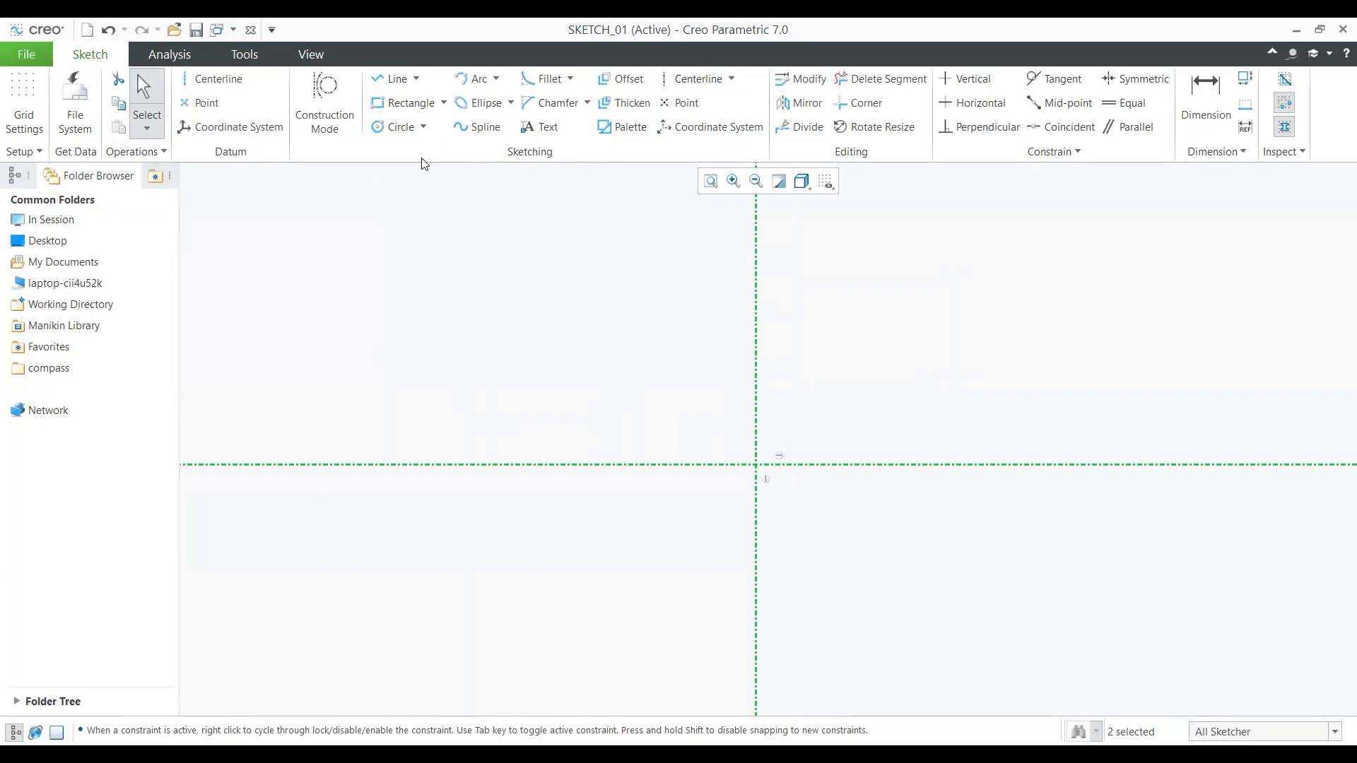
Step: Draw a closed four-sided line chain left of the vertical centerline, with parallel slanted upper and lower sides and an upper side about 175 long
{"action": "left_click", "coordinate": [391, 84]}
{"action": "left_click", "coordinate": [292, 376]}
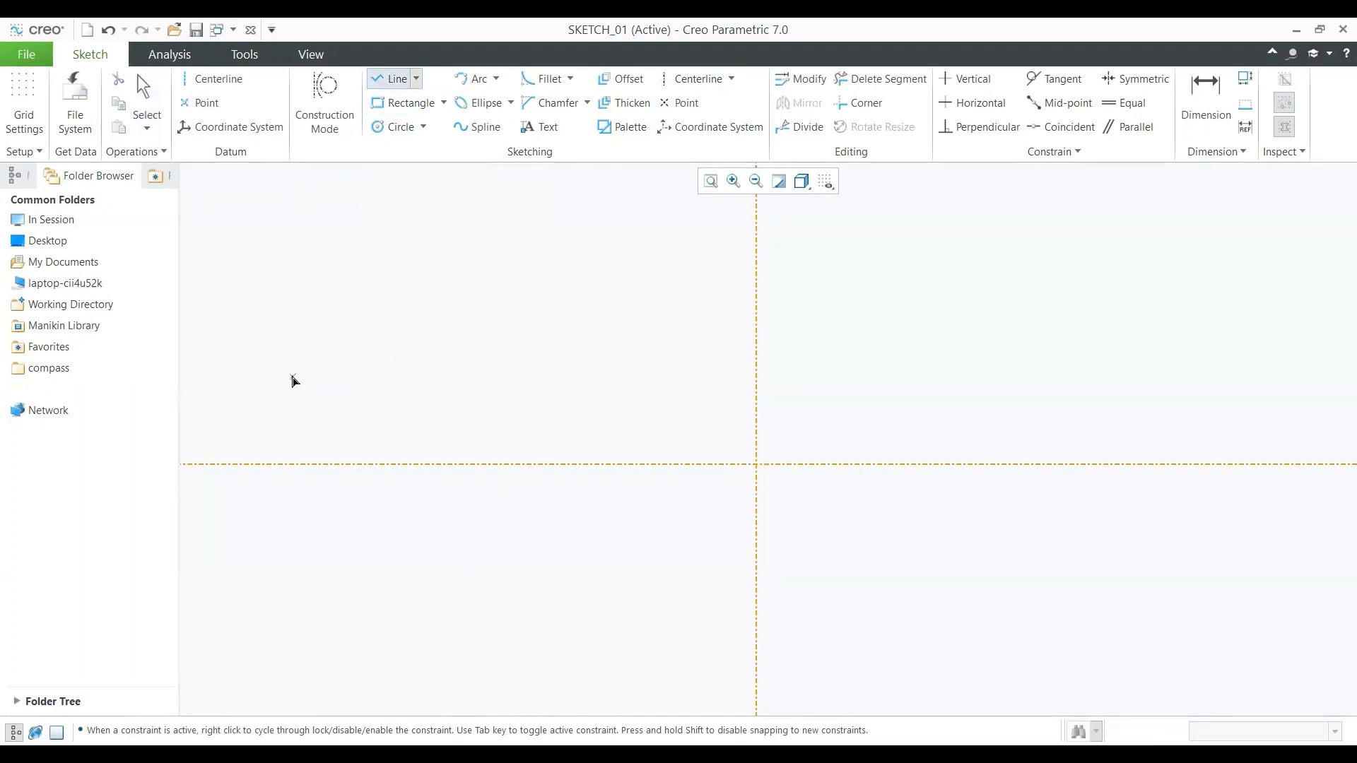
{"action": "left_click", "coordinate": [526, 284]}
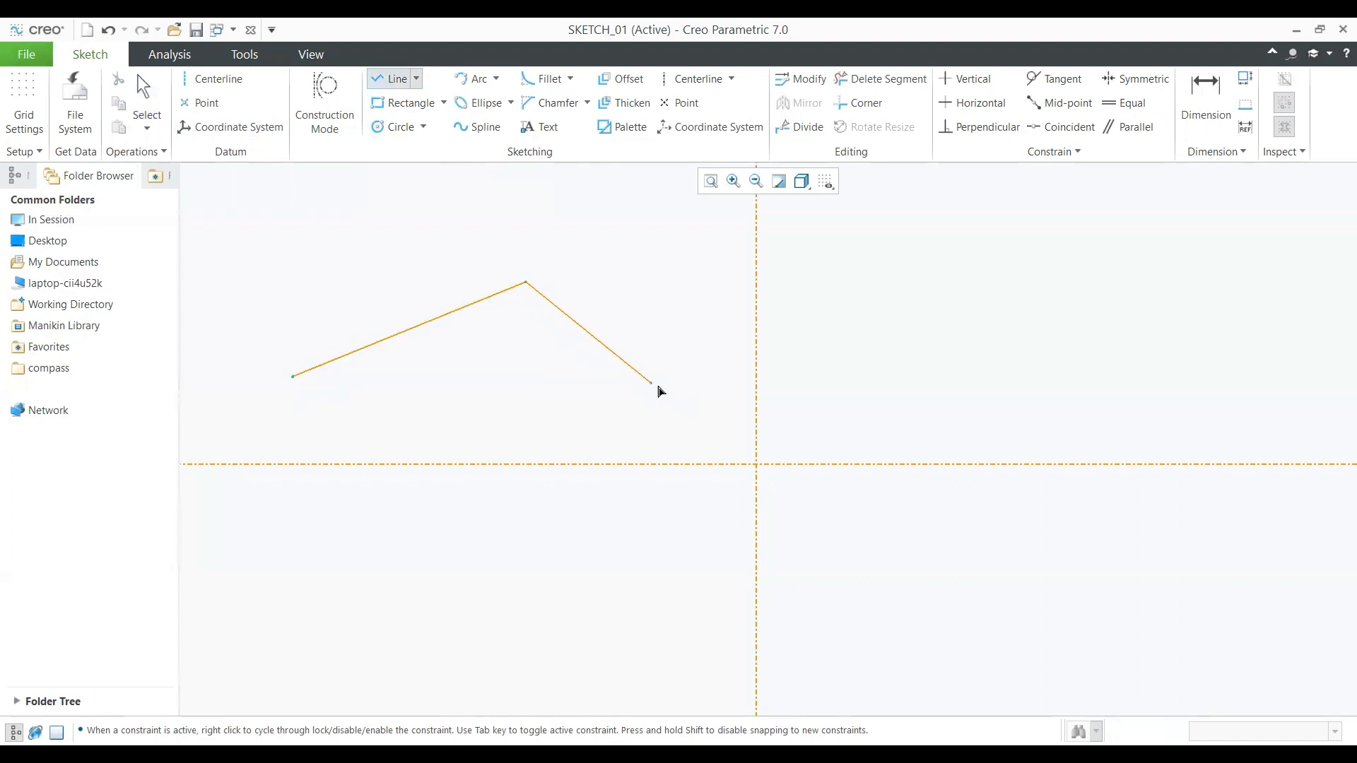
{"action": "left_click", "coordinate": [687, 408]}
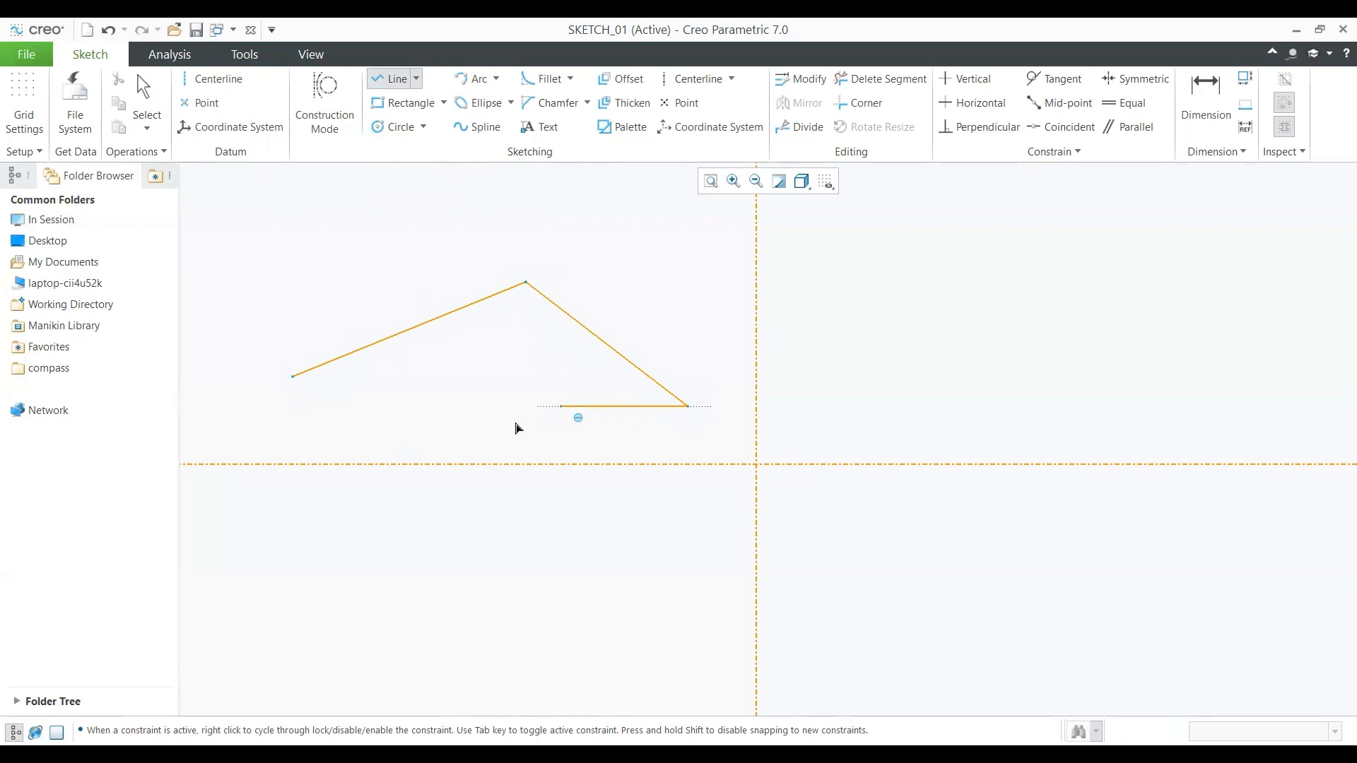
{"action": "left_click", "coordinate": [417, 514]}
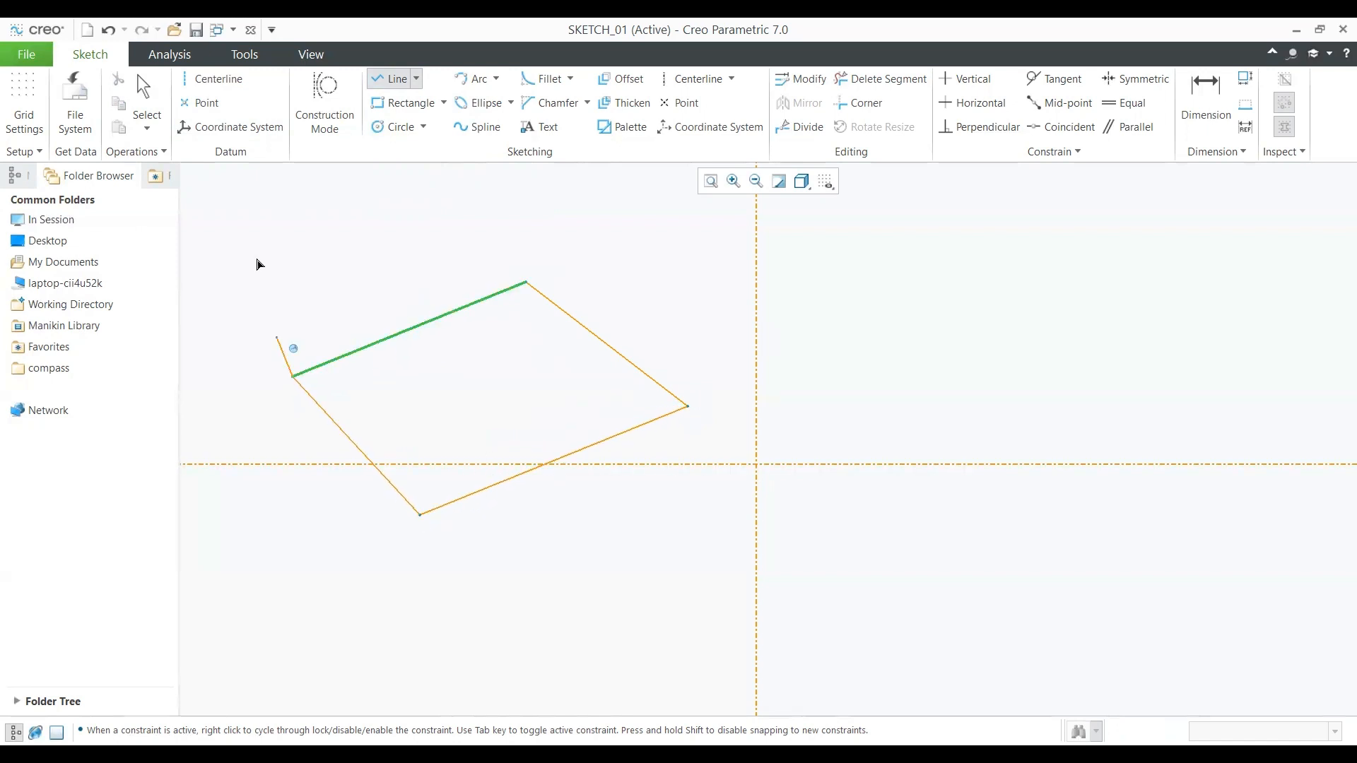
{"action": "left_click", "coordinate": [293, 376]}
{"action": "middle_click", "coordinate": [438, 324]}
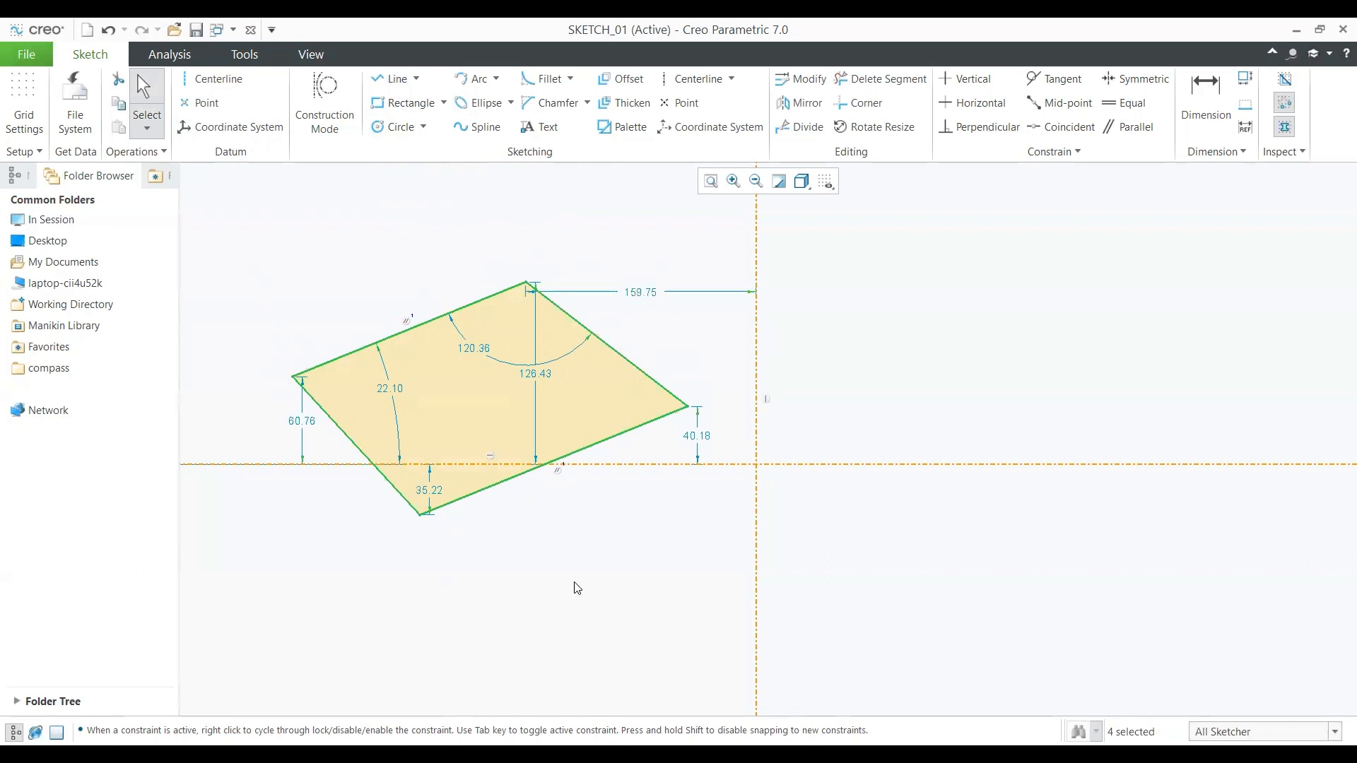
Step: Delete the vertical and horizontal datum centerlines, keeping only the four-sided shape in the sketch
{"action": "left_click", "coordinate": [757, 329]}
{"action": "key", "text": "Delete"}
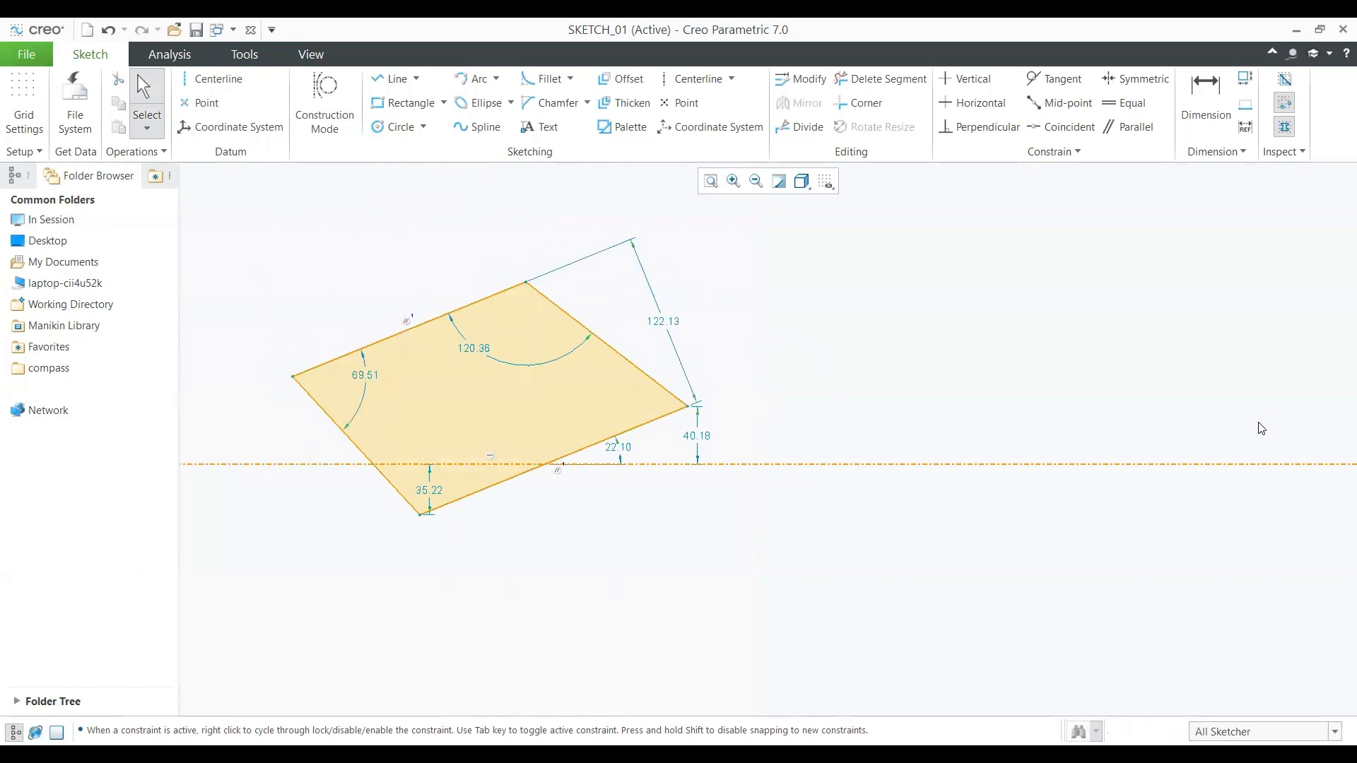
{"action": "left_click", "coordinate": [981, 465]}
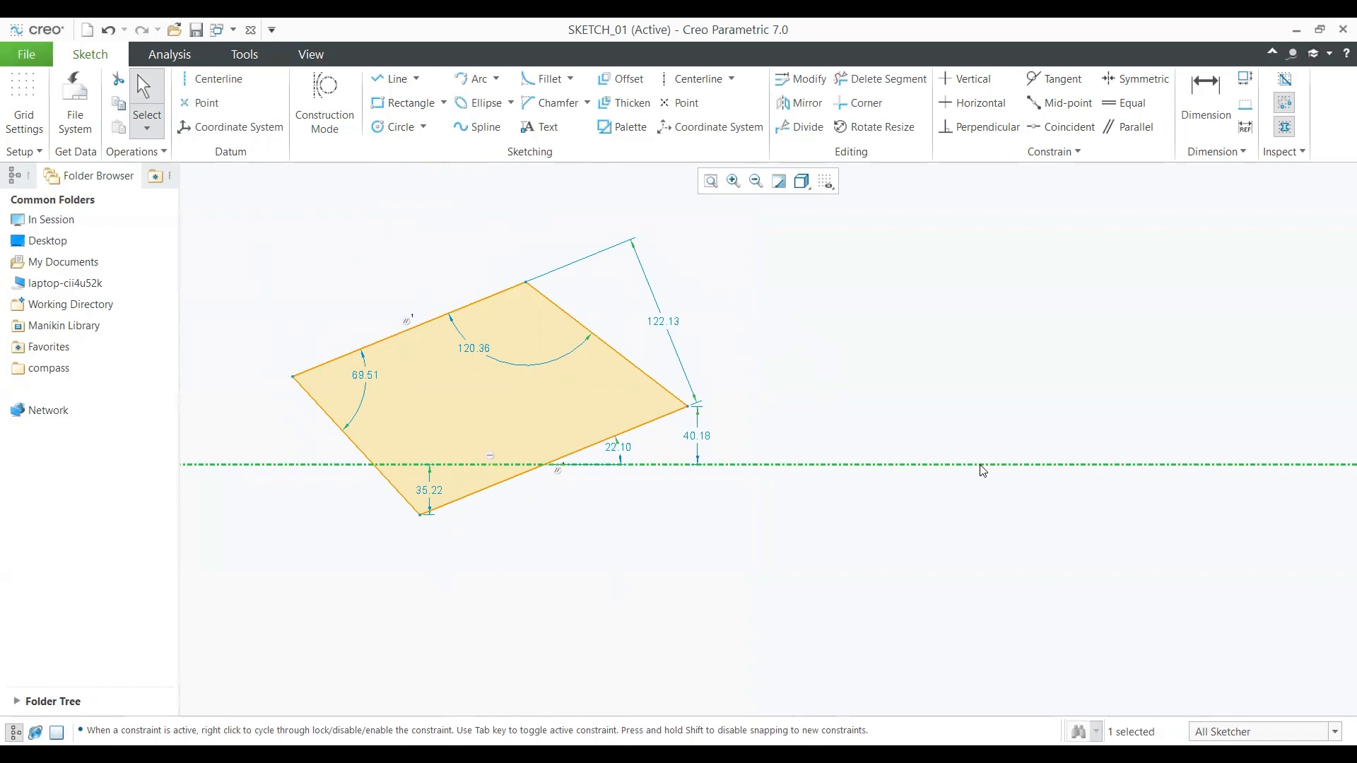
{"action": "key", "text": "Delete"}
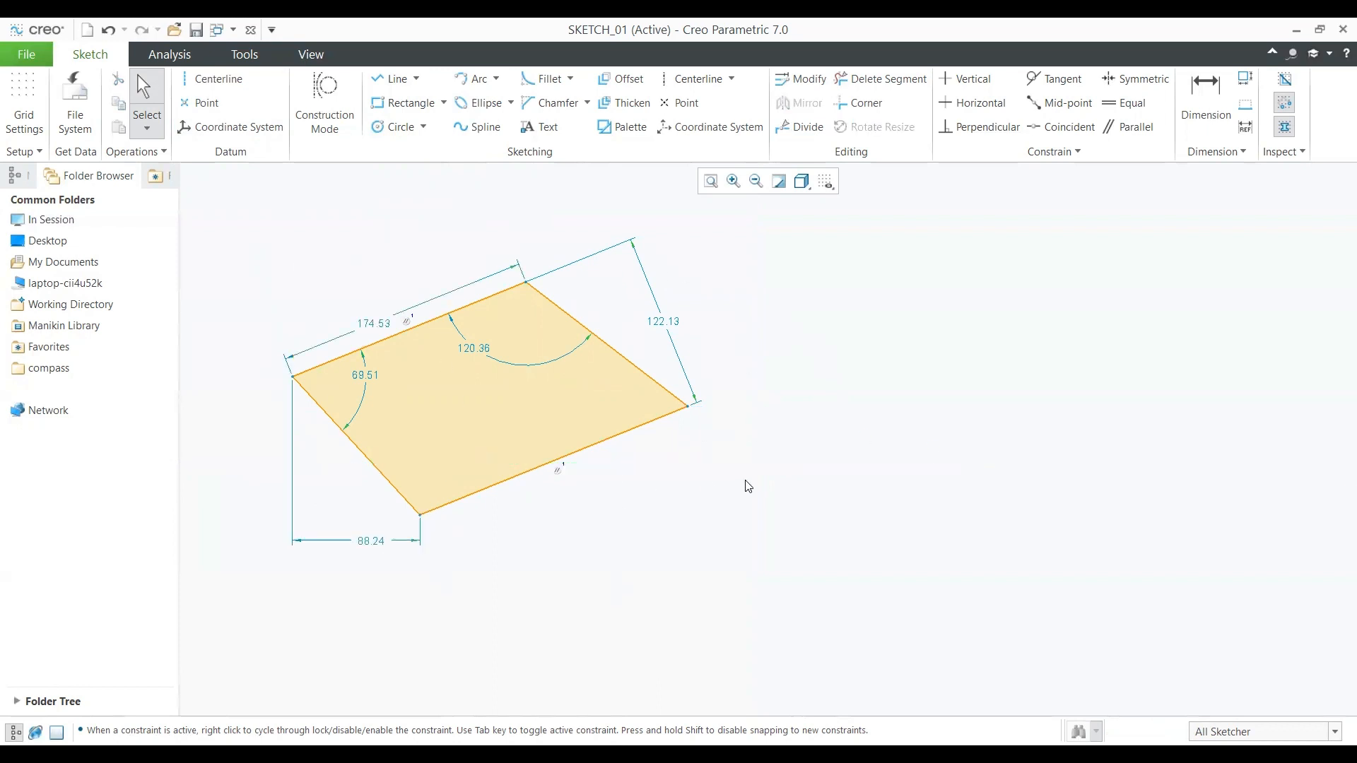
Step: Select the whole four-sided shape with its dimensions and constraints, and delete it from the sketch
{"action": "middle_click_drag", "start_coordinate": [745, 482], "coordinate": [804, 476]}
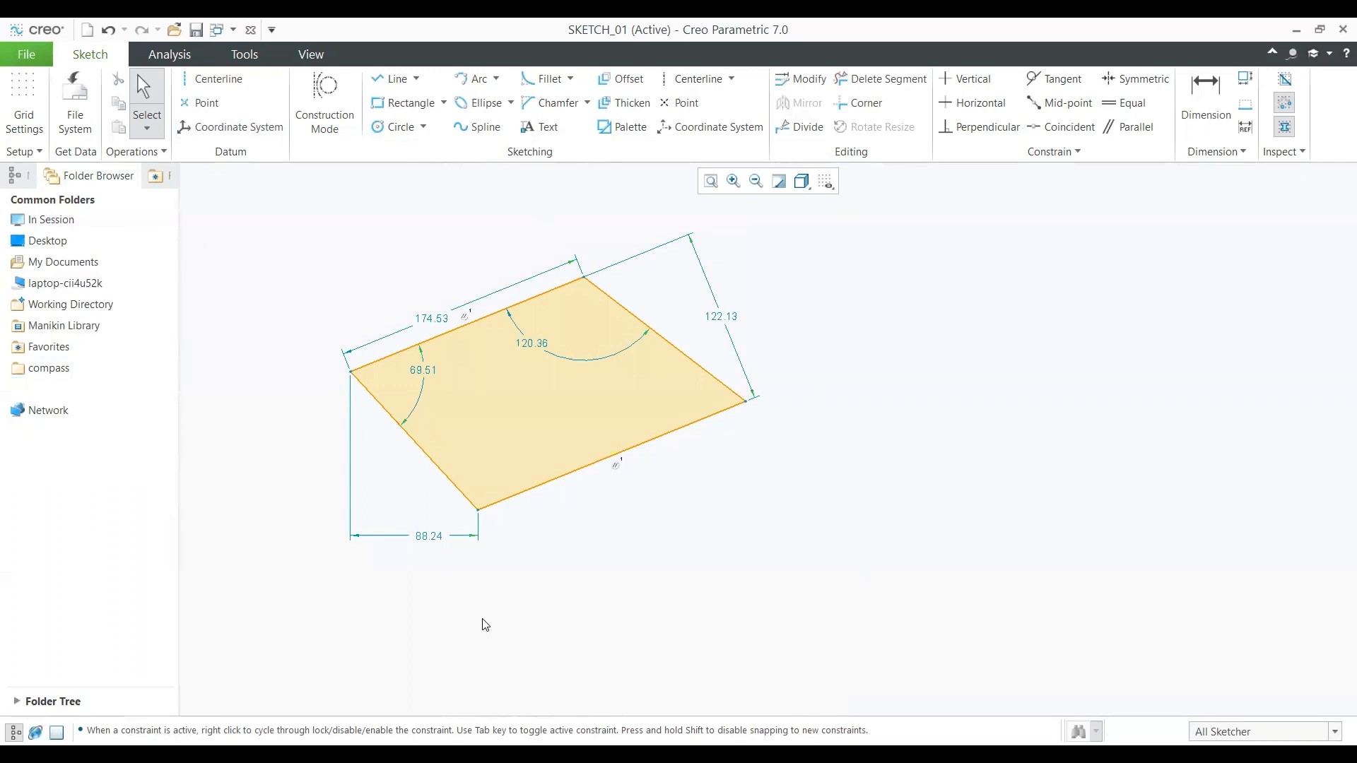
{"action": "left_click", "coordinate": [426, 545]}
{"action": "left_click_drag", "start_coordinate": [249, 222], "coordinate": [879, 714]}
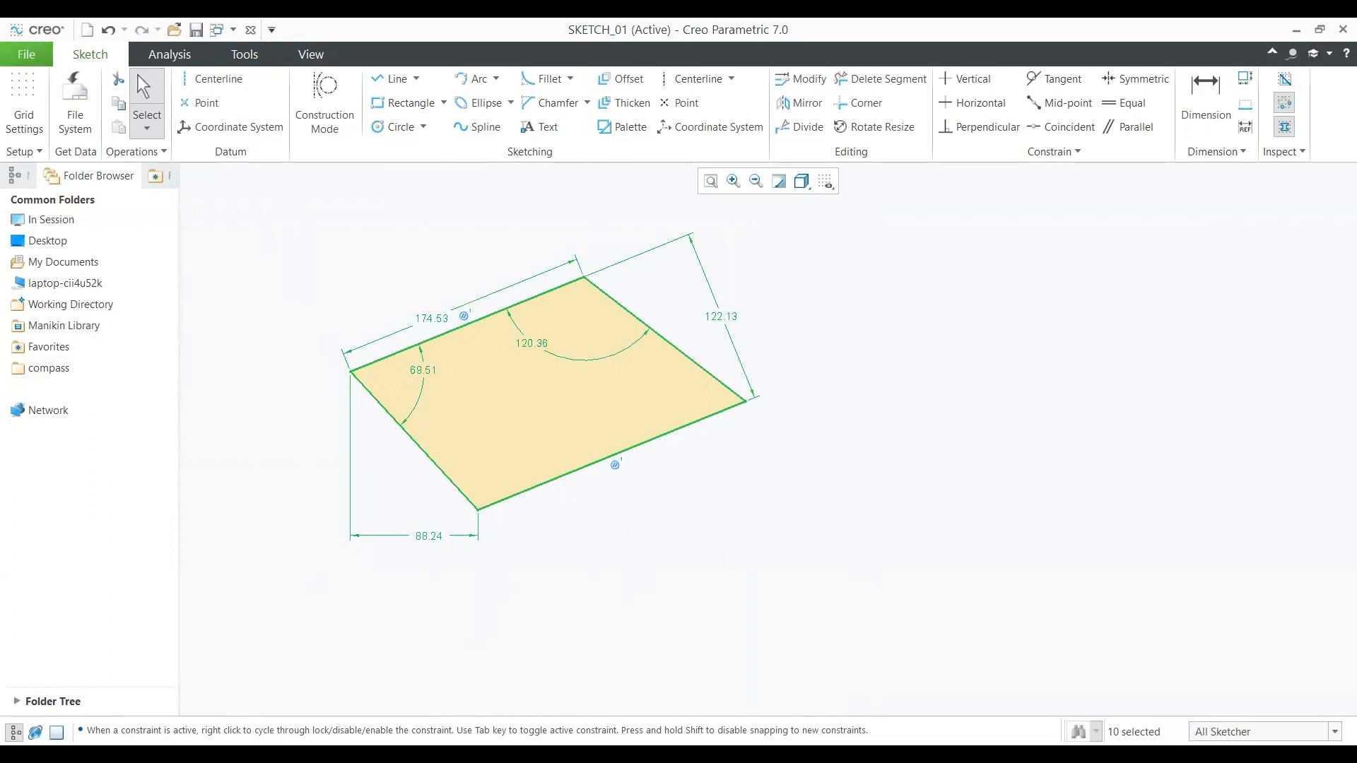
{"action": "key", "text": "Delete"}
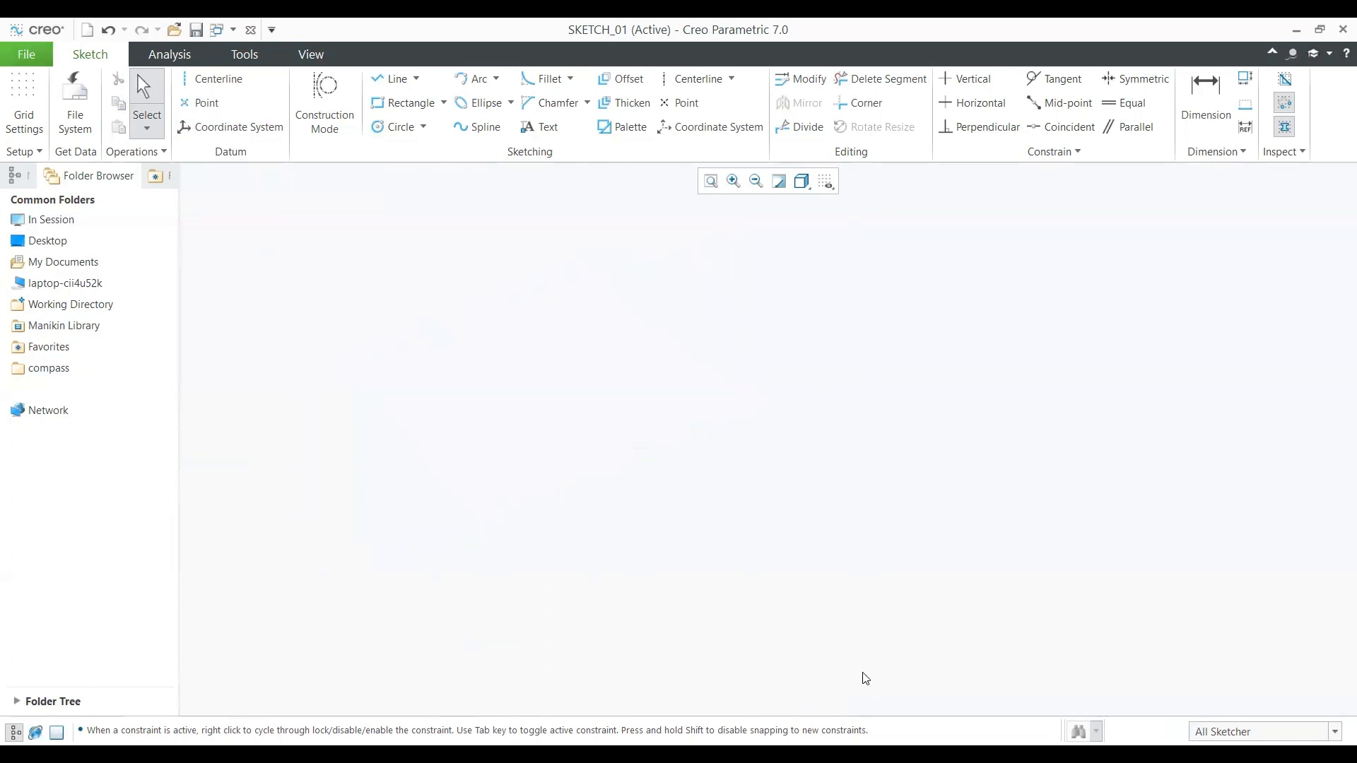
Step: Draw a closed ten-line profile freehand, with four zigzag peaks along its upper edge and a long lower line of about 392
{"action": "left_click", "coordinate": [395, 79]}
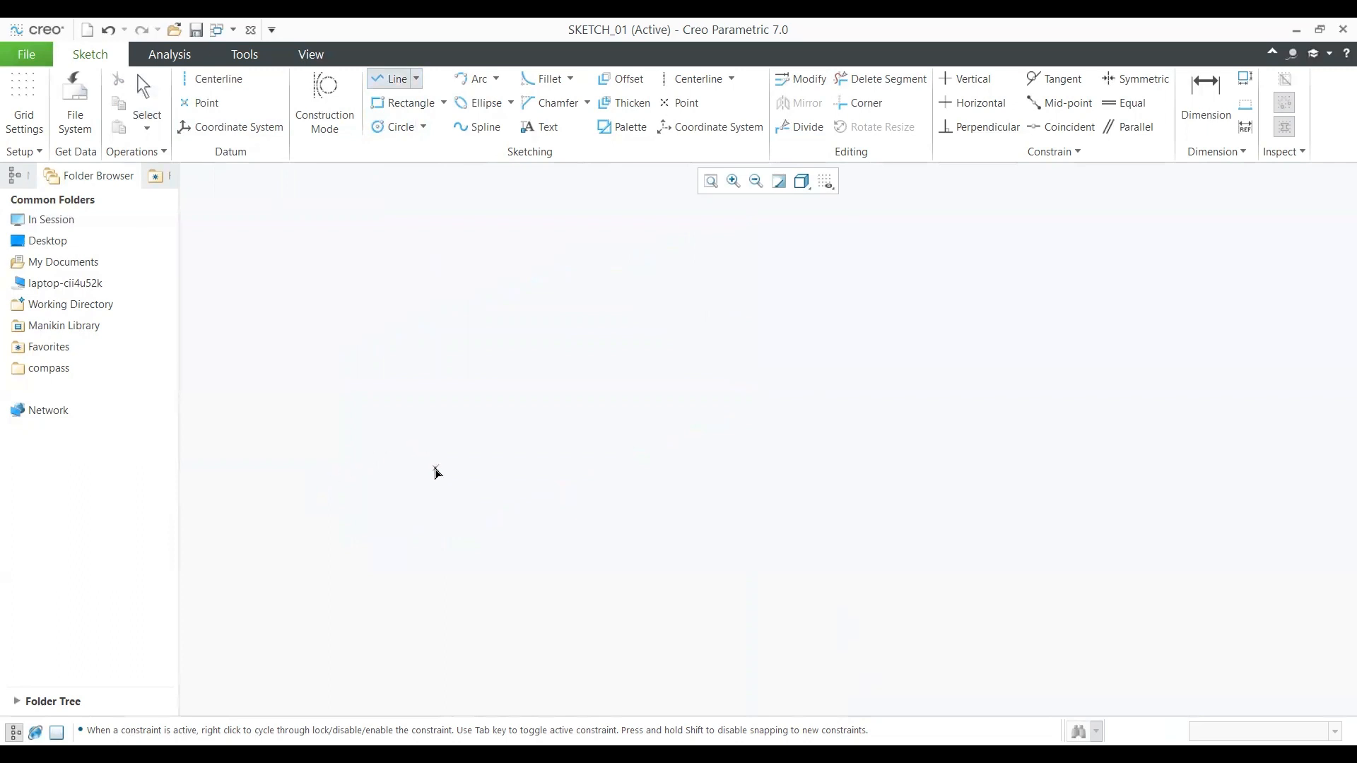
{"action": "left_click", "coordinate": [435, 468]}
{"action": "left_click", "coordinate": [625, 349]}
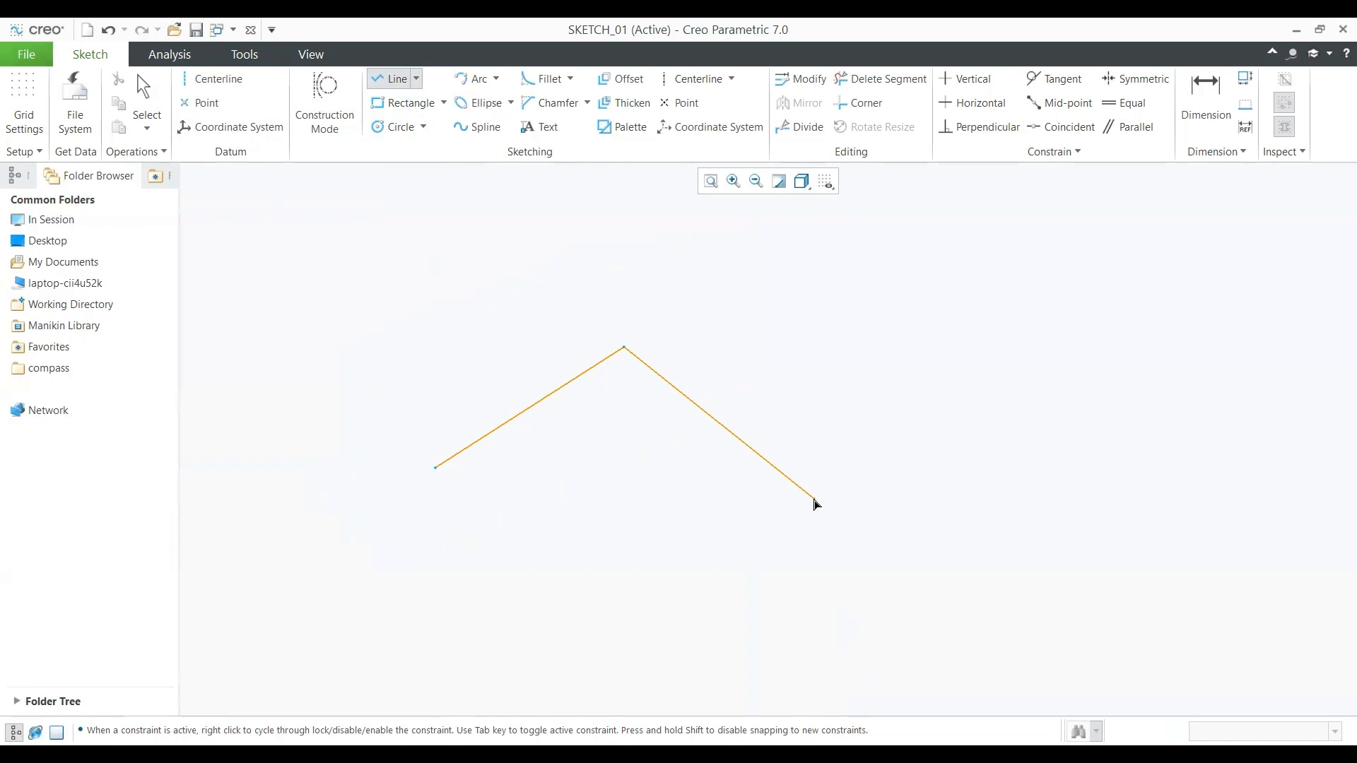
{"action": "left_click", "coordinate": [747, 468]}
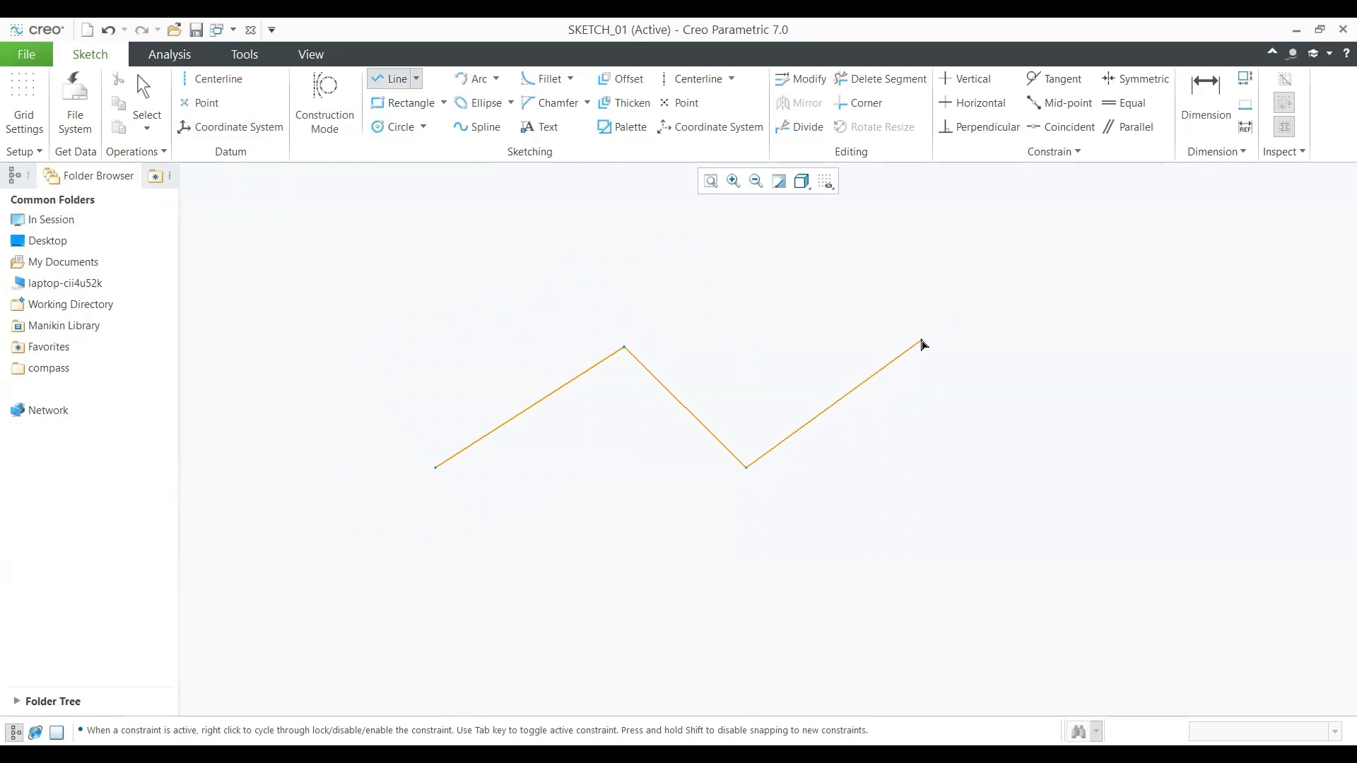
{"action": "left_click", "coordinate": [922, 344]}
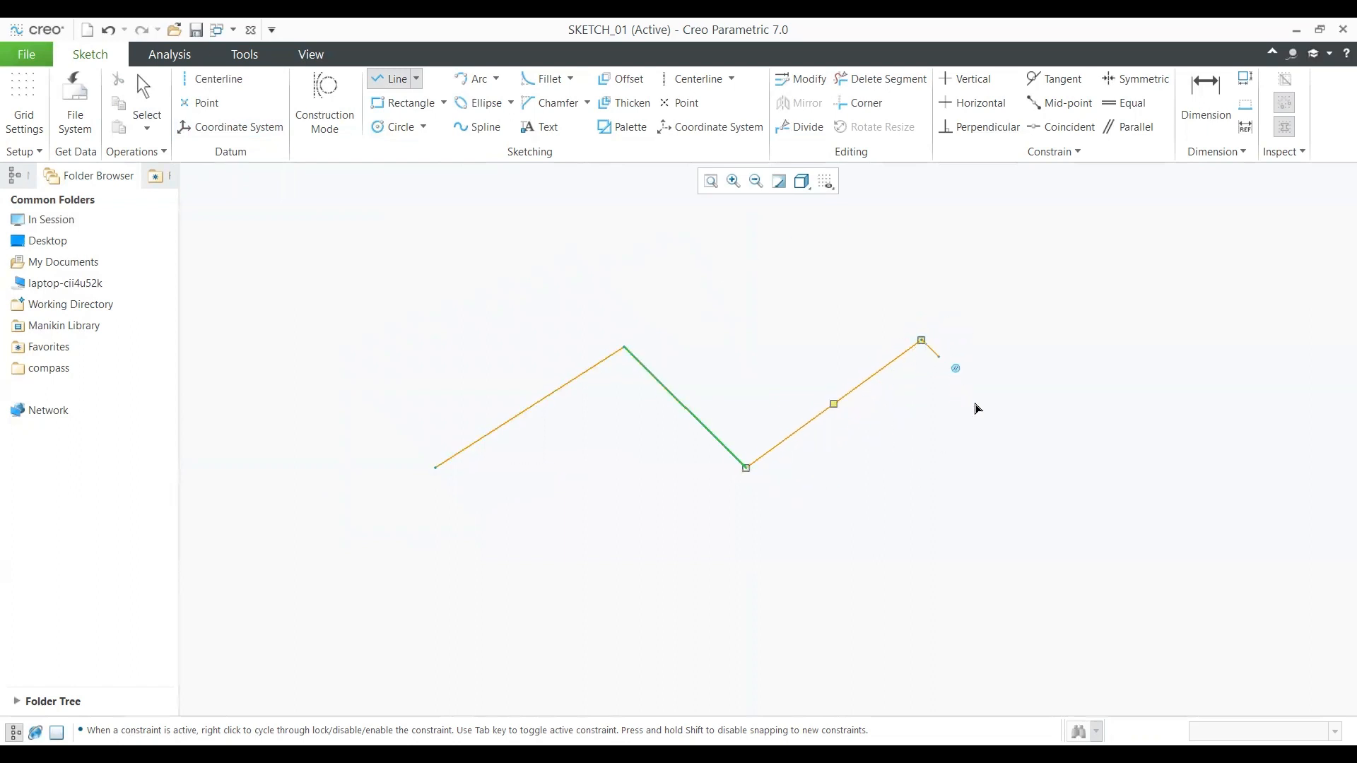
{"action": "left_click", "coordinate": [1028, 485]}
{"action": "left_click", "coordinate": [1142, 316]}
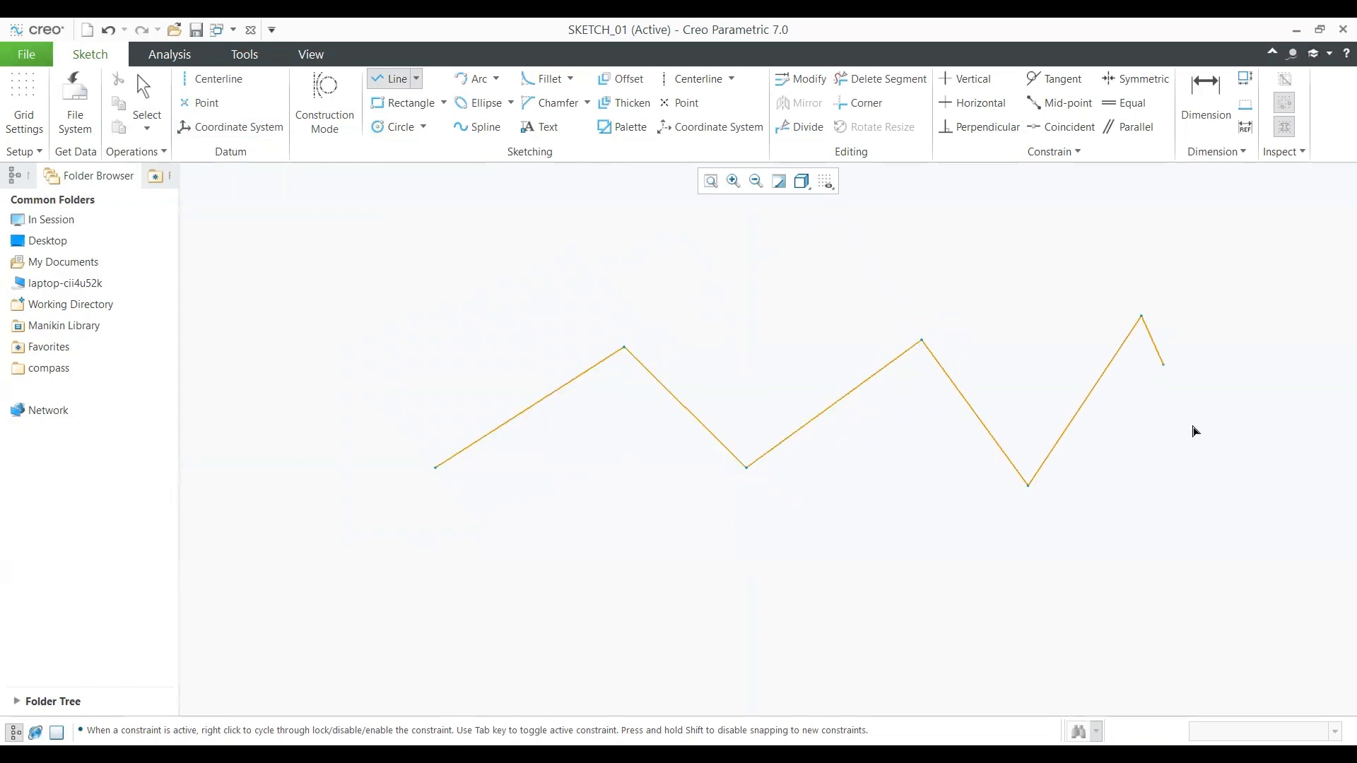
{"action": "left_click", "coordinate": [1268, 513]}
{"action": "left_click", "coordinate": [1329, 314]}
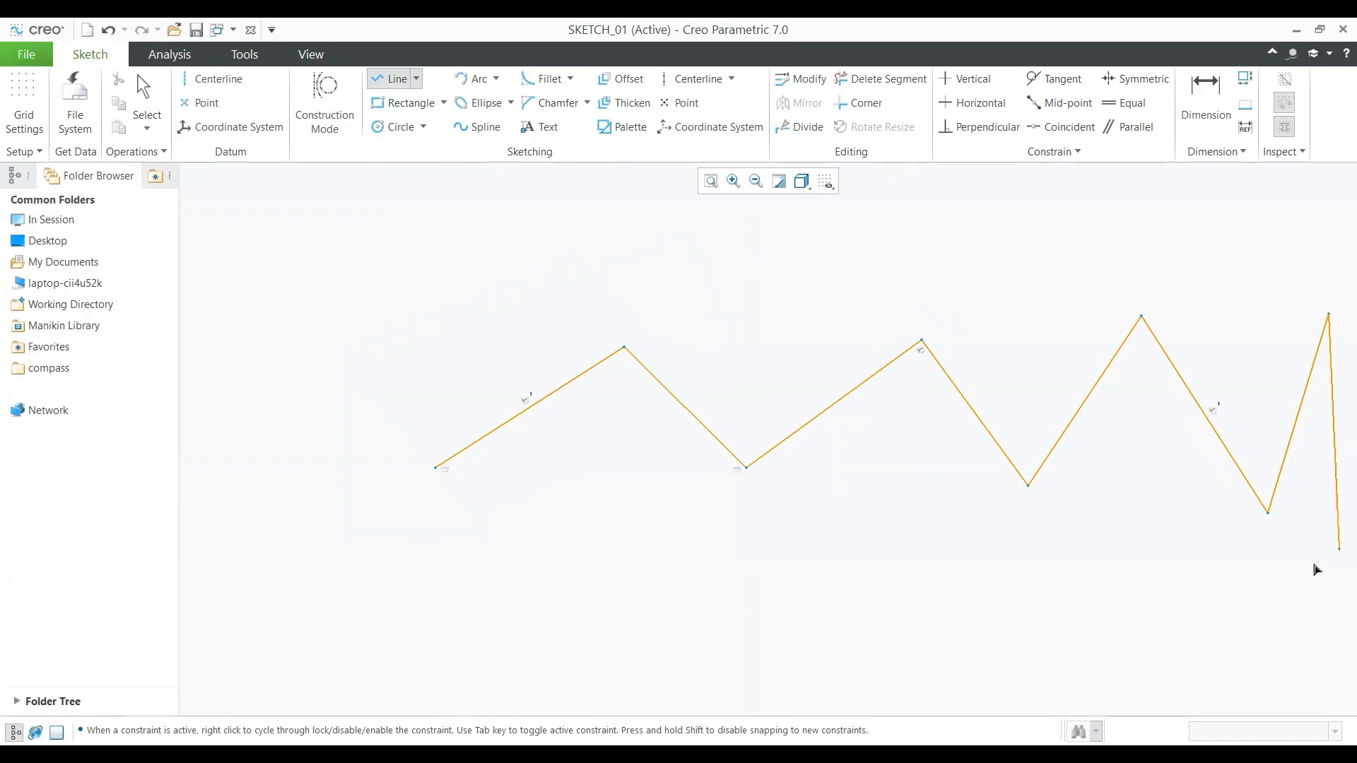
{"action": "left_click", "coordinate": [1340, 550]}
{"action": "left_click", "coordinate": [778, 615]}
{"action": "left_click", "coordinate": [436, 469]}
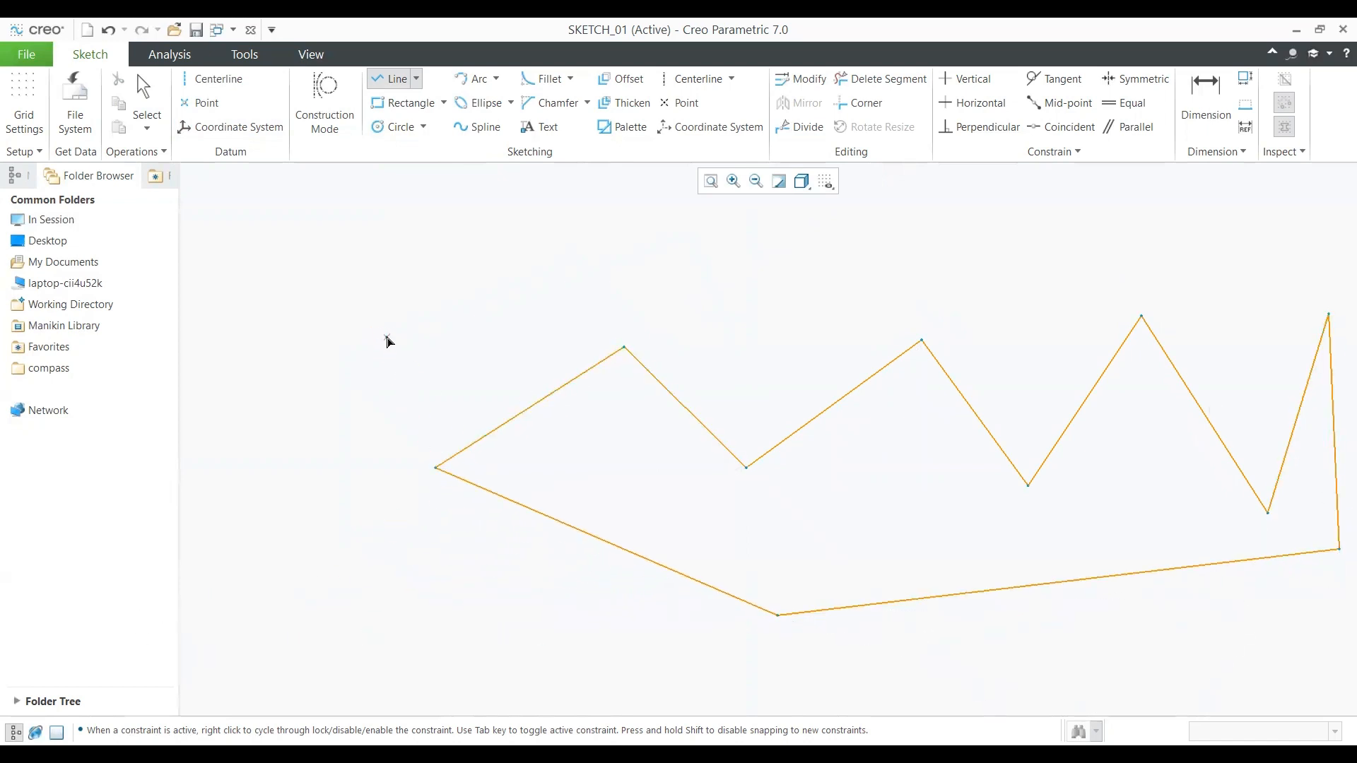
{"action": "middle_click", "coordinate": [388, 343]}
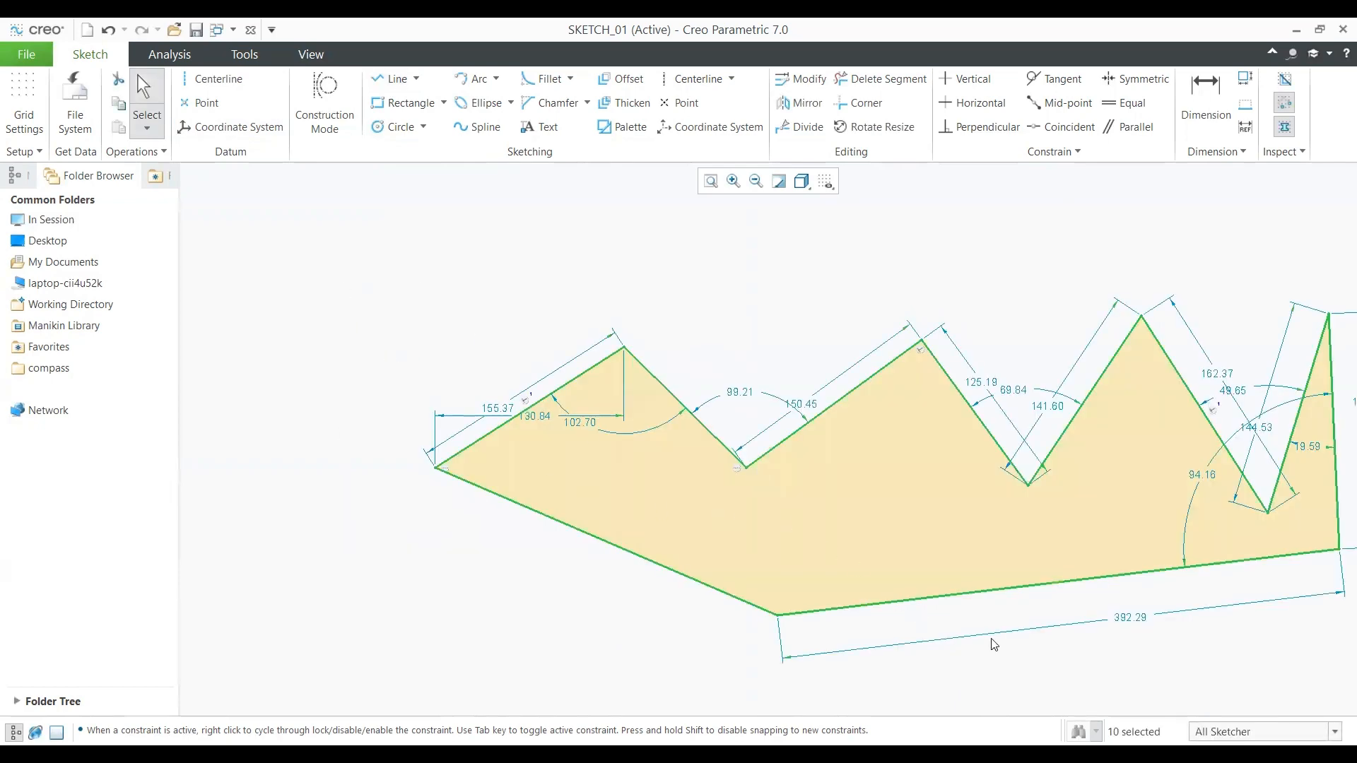
{"action": "mouse_move", "coordinate": [895, 622]}
{"action": "middle_mouse_down"}
{"action": "mouse_move", "coordinate": [649, 574]}
{"action": "mouse_move", "coordinate": [582, 584]}
{"action": "middle_mouse_up"}
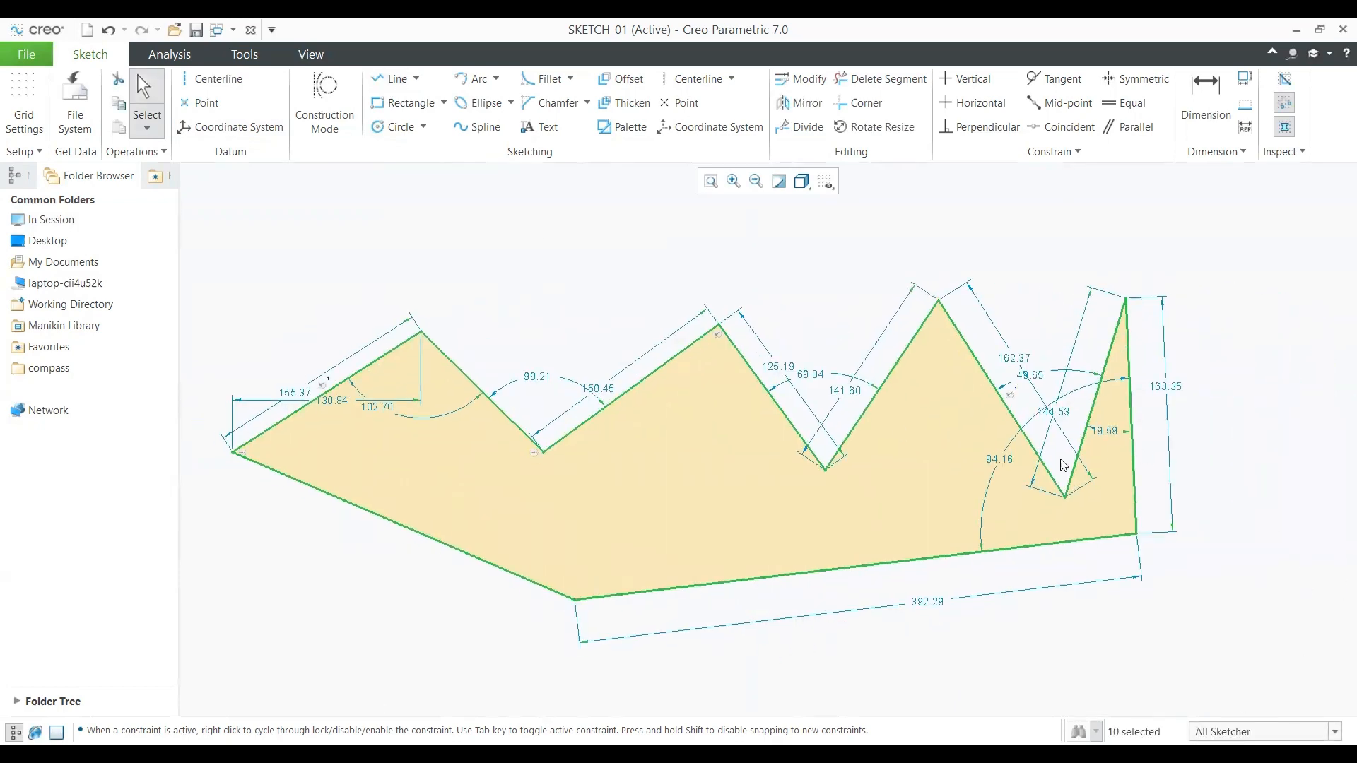
{"action": "scroll", "coordinate": [766, 279], "scroll_direction": "up", "scroll_amount": 2}
{"action": "scroll", "coordinate": [767, 285], "scroll_direction": "down", "scroll_amount": 4}
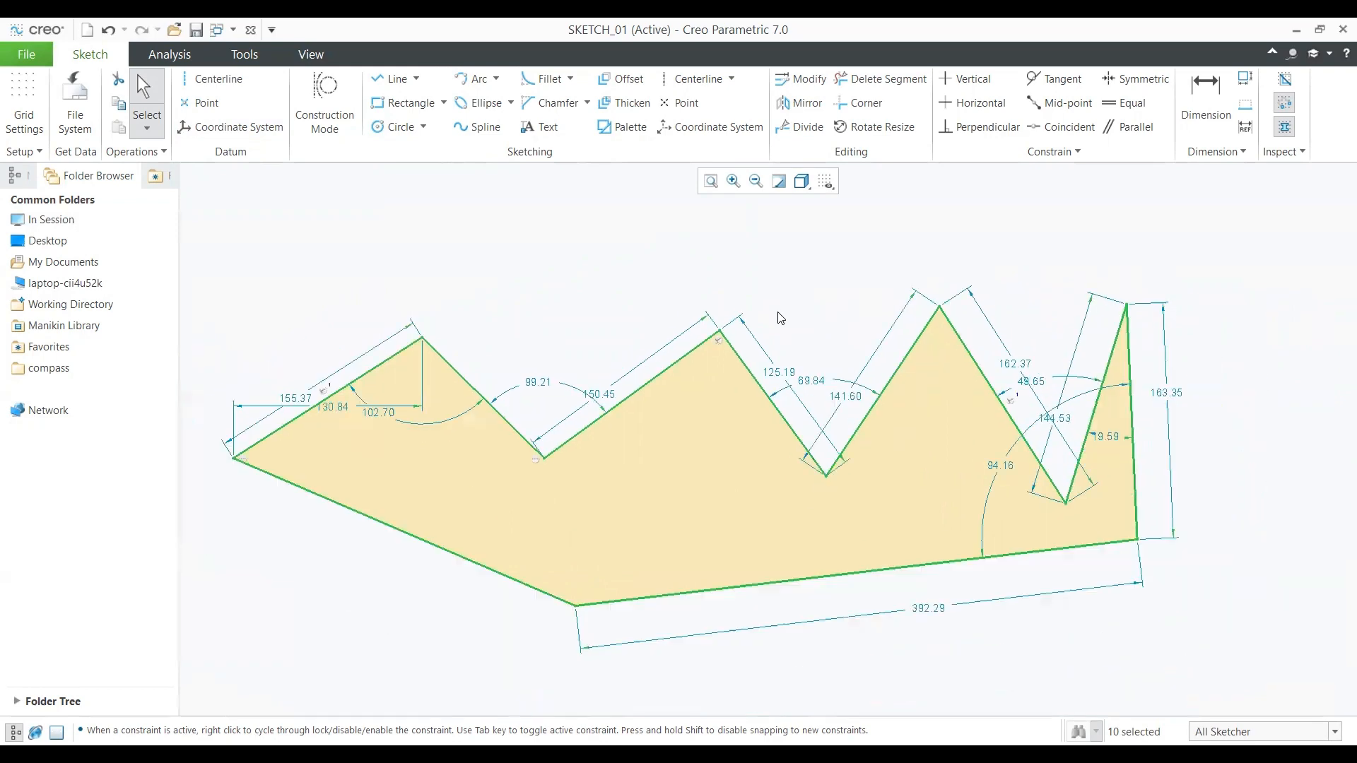
{"action": "scroll", "coordinate": [764, 281], "scroll_direction": "up", "scroll_amount": 3}
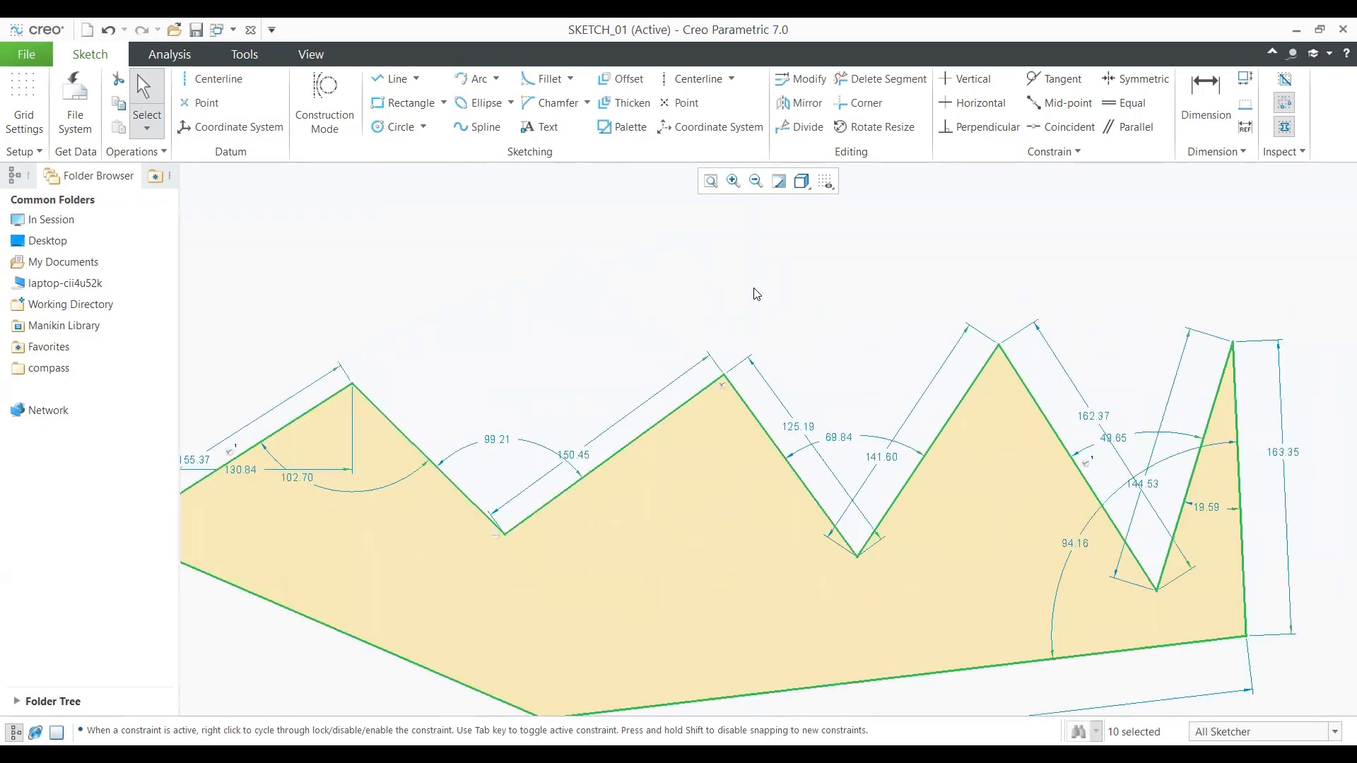
Step: Examine the zigzag profile at several zoom levels, from far out to very close, and refit the sketch to the view
{"action": "scroll", "coordinate": [755, 294], "scroll_direction": "down", "scroll_amount": 3}
{"action": "scroll", "coordinate": [755, 294], "scroll_direction": "up", "scroll_amount": 2}
{"action": "scroll", "coordinate": [756, 295], "scroll_direction": "down", "scroll_amount": 3}
{"action": "left_click", "coordinate": [712, 181]}
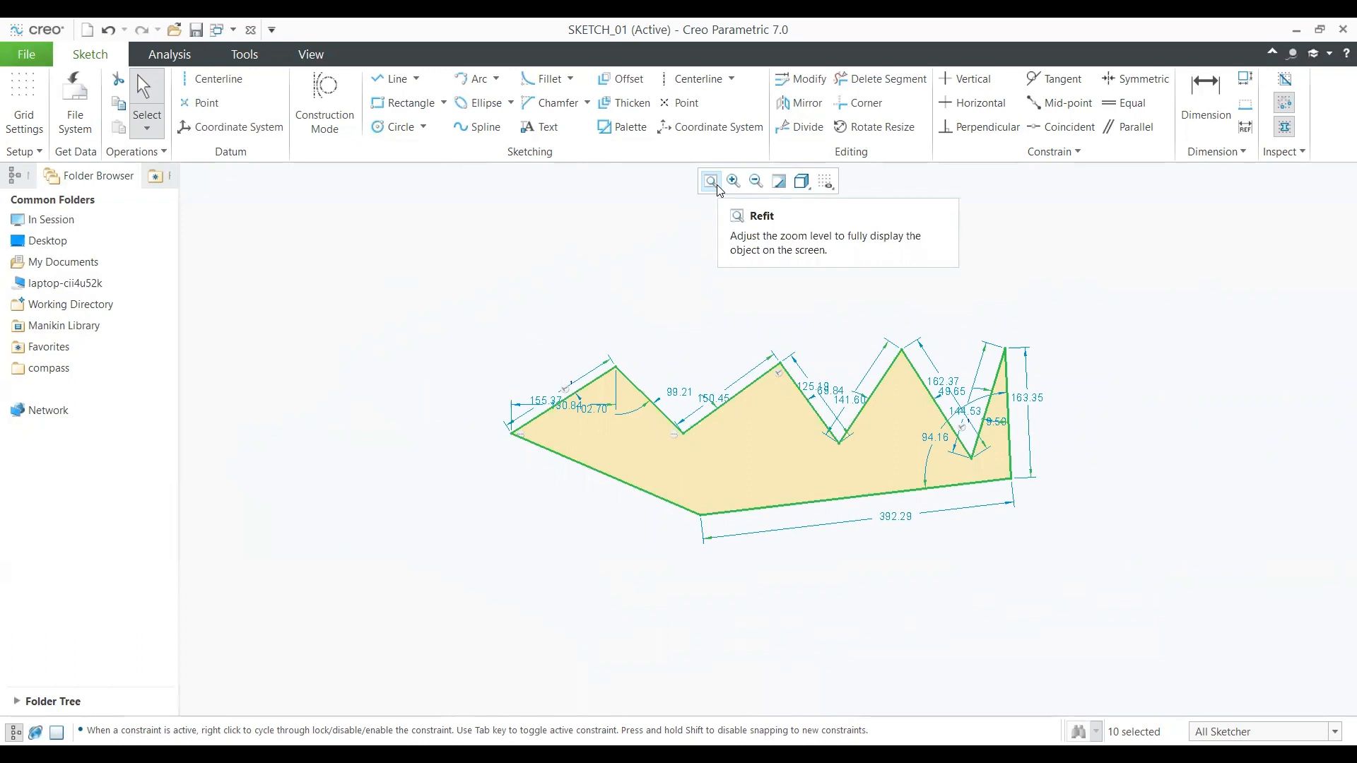
{"action": "scroll", "coordinate": [855, 460], "scroll_direction": "down", "scroll_amount": 5}
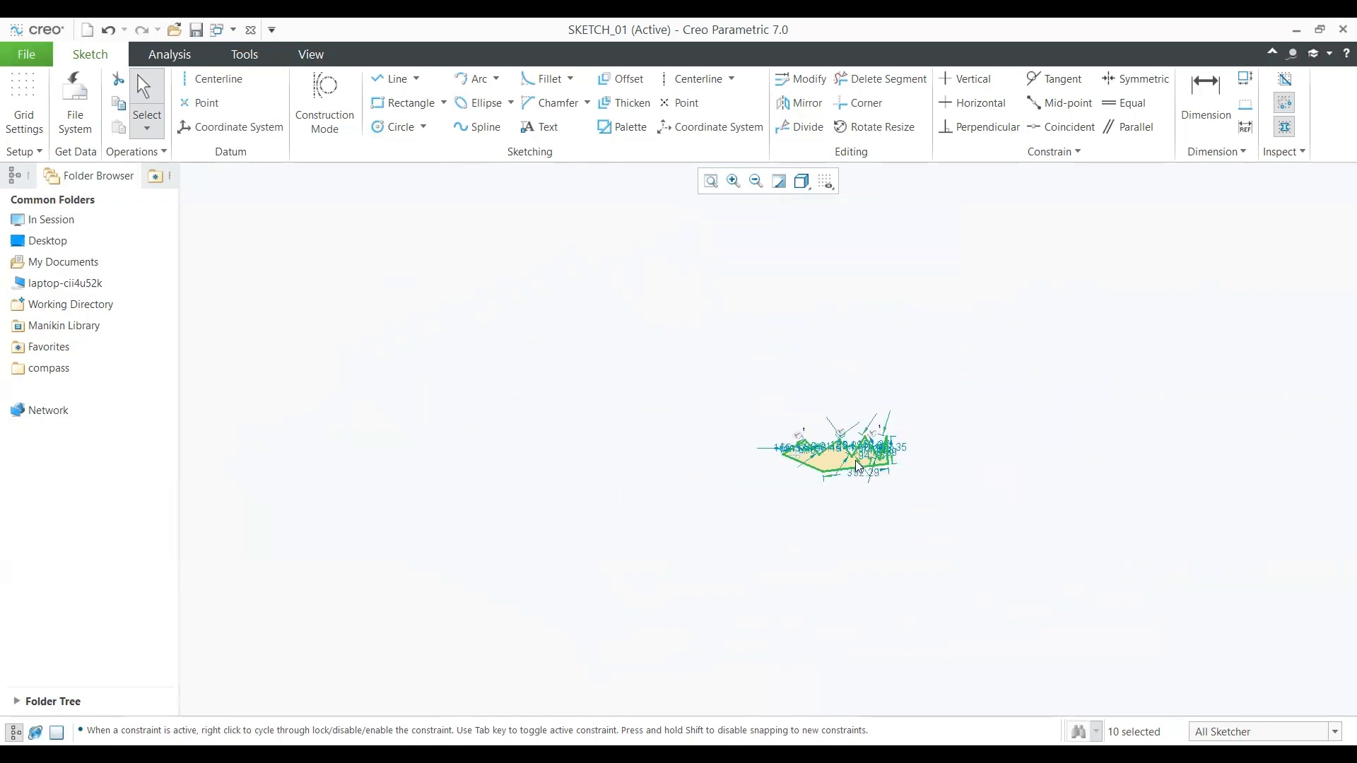
{"action": "scroll", "coordinate": [856, 465], "scroll_direction": "up", "scroll_amount": 10}
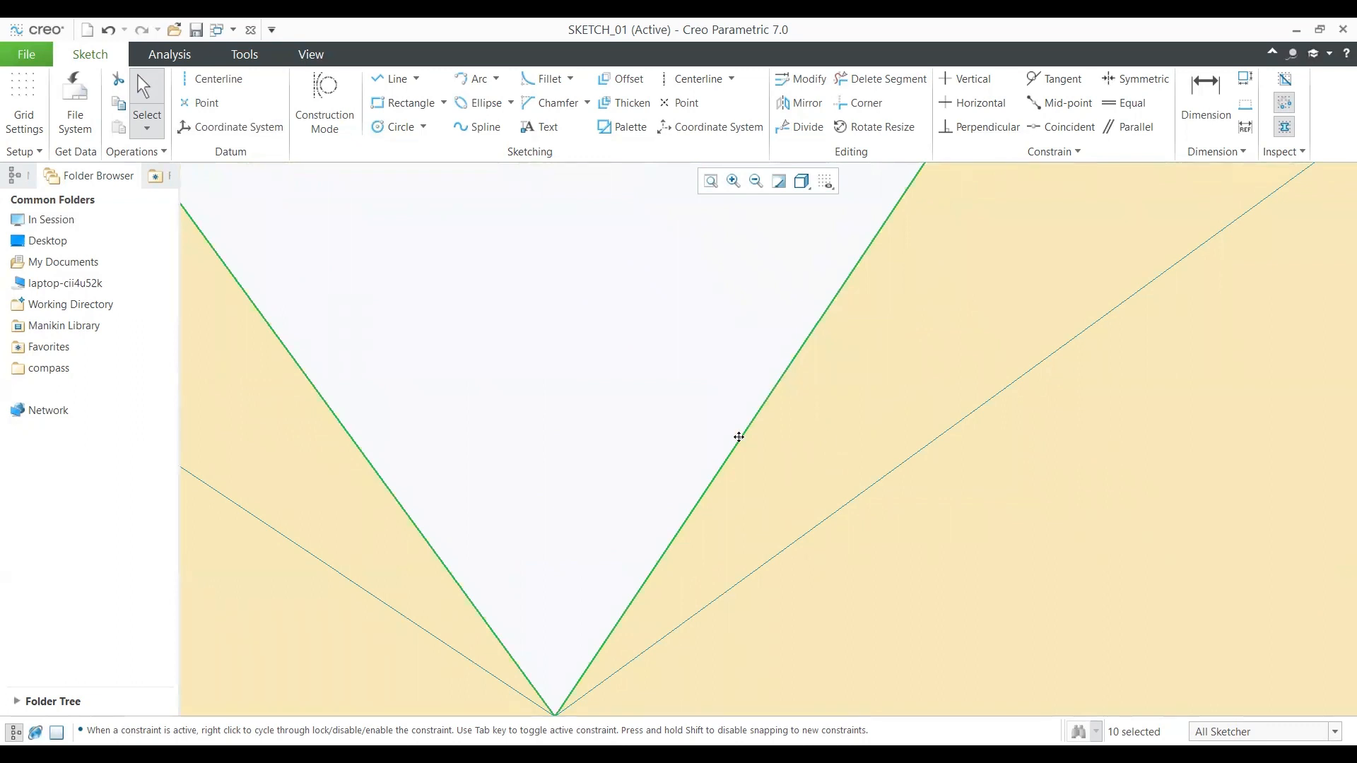
{"action": "scroll", "coordinate": [735, 435], "scroll_direction": "up", "scroll_amount": 6}
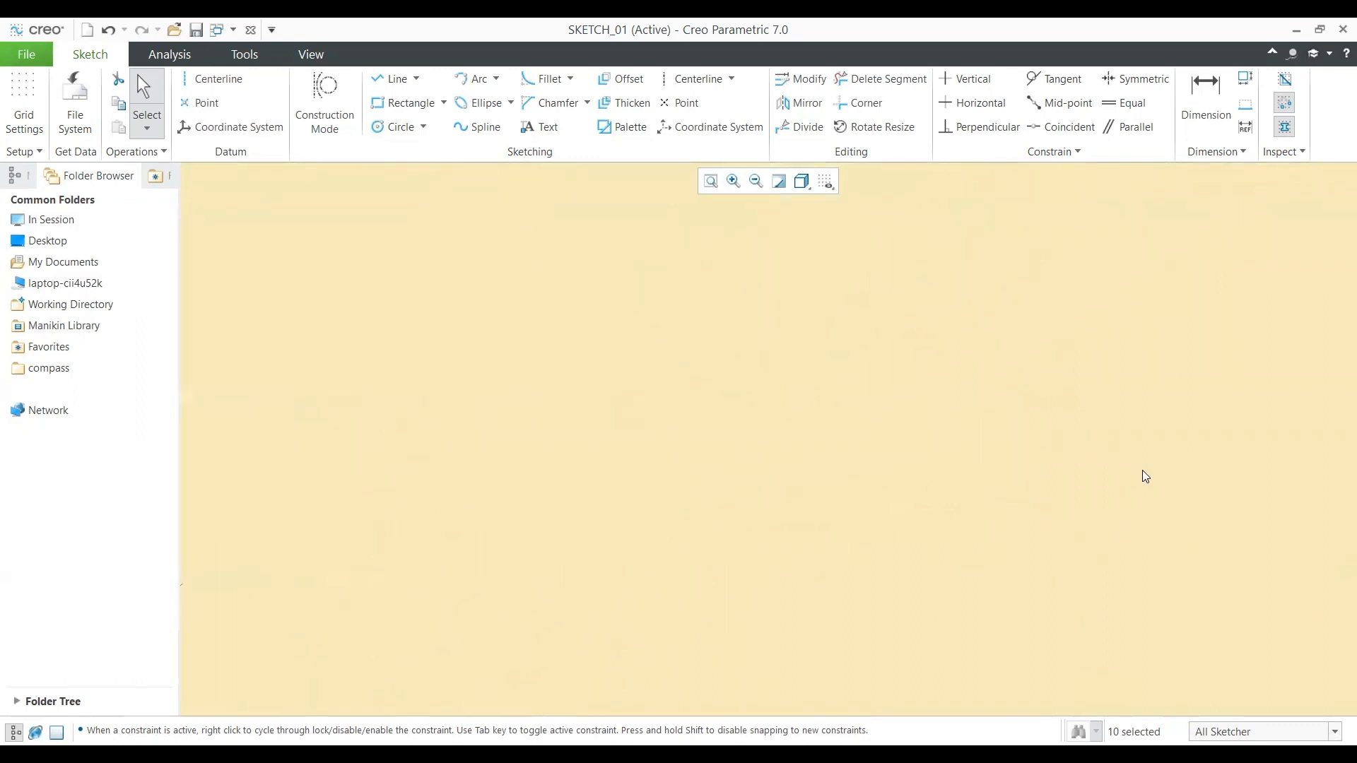
{"action": "scroll", "coordinate": [810, 483], "scroll_direction": "down", "scroll_amount": 5}
{"action": "scroll", "coordinate": [811, 482], "scroll_direction": "up", "scroll_amount": 3}
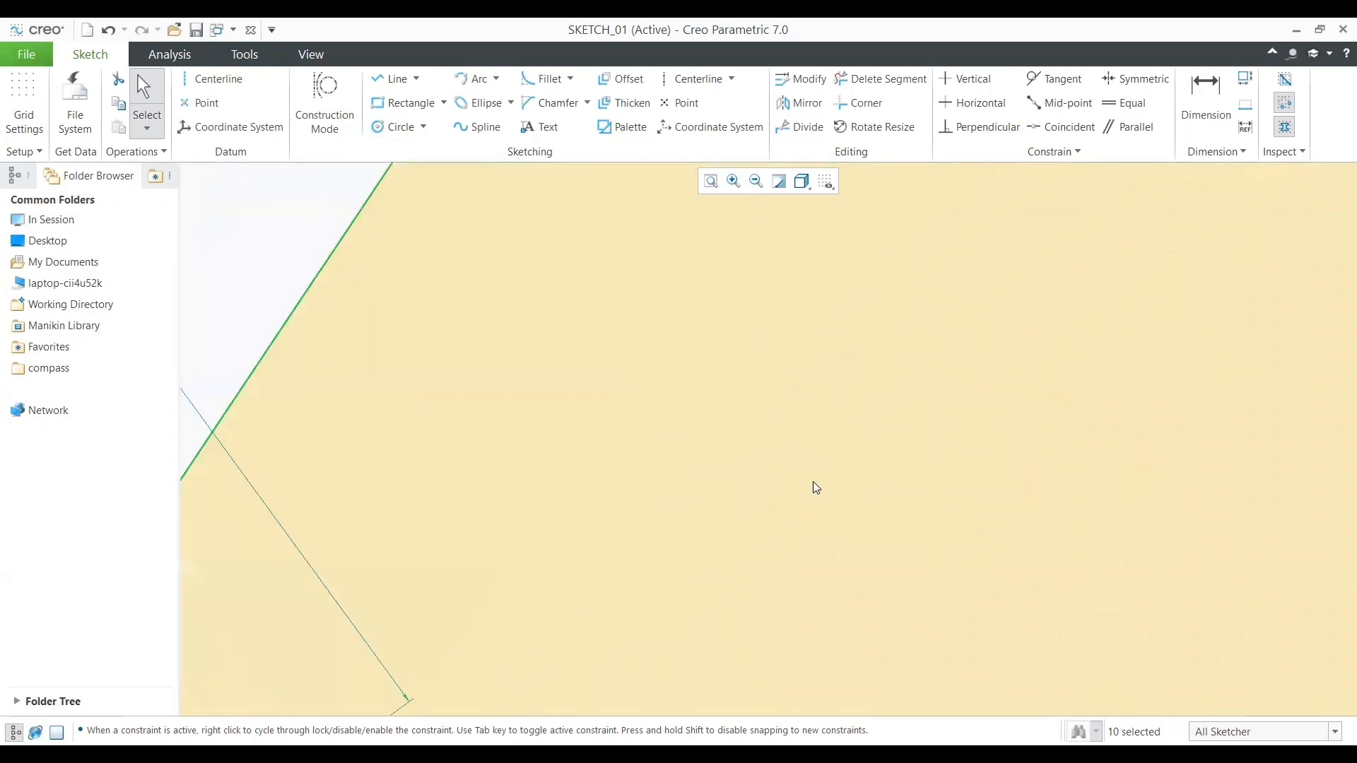
{"action": "left_click", "coordinate": [712, 182]}
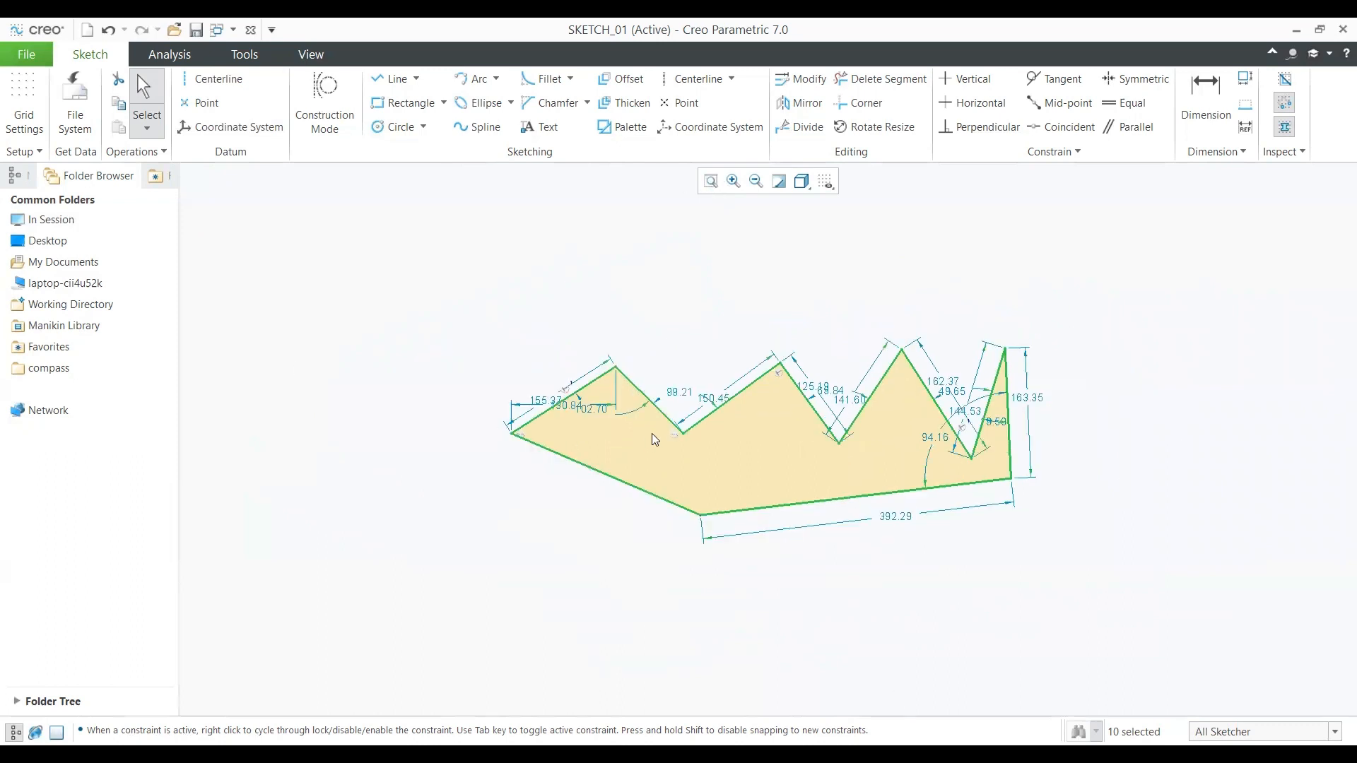
Step: Magnify a boxed area around the zigzag profile's left end, zoom out in two increments, and refit the whole sketch
{"action": "left_click", "coordinate": [734, 182]}
{"action": "left_click", "coordinate": [440, 338]}
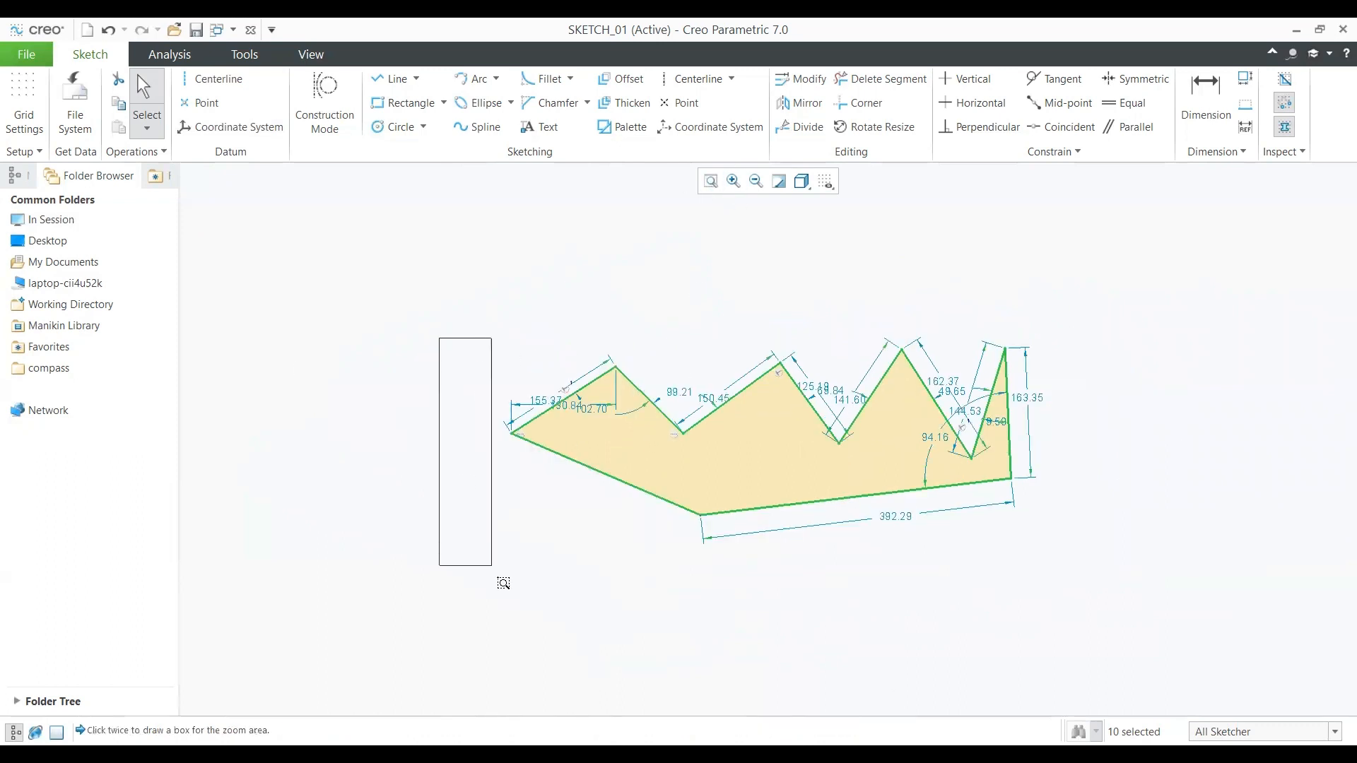
{"action": "left_click", "coordinate": [624, 580]}
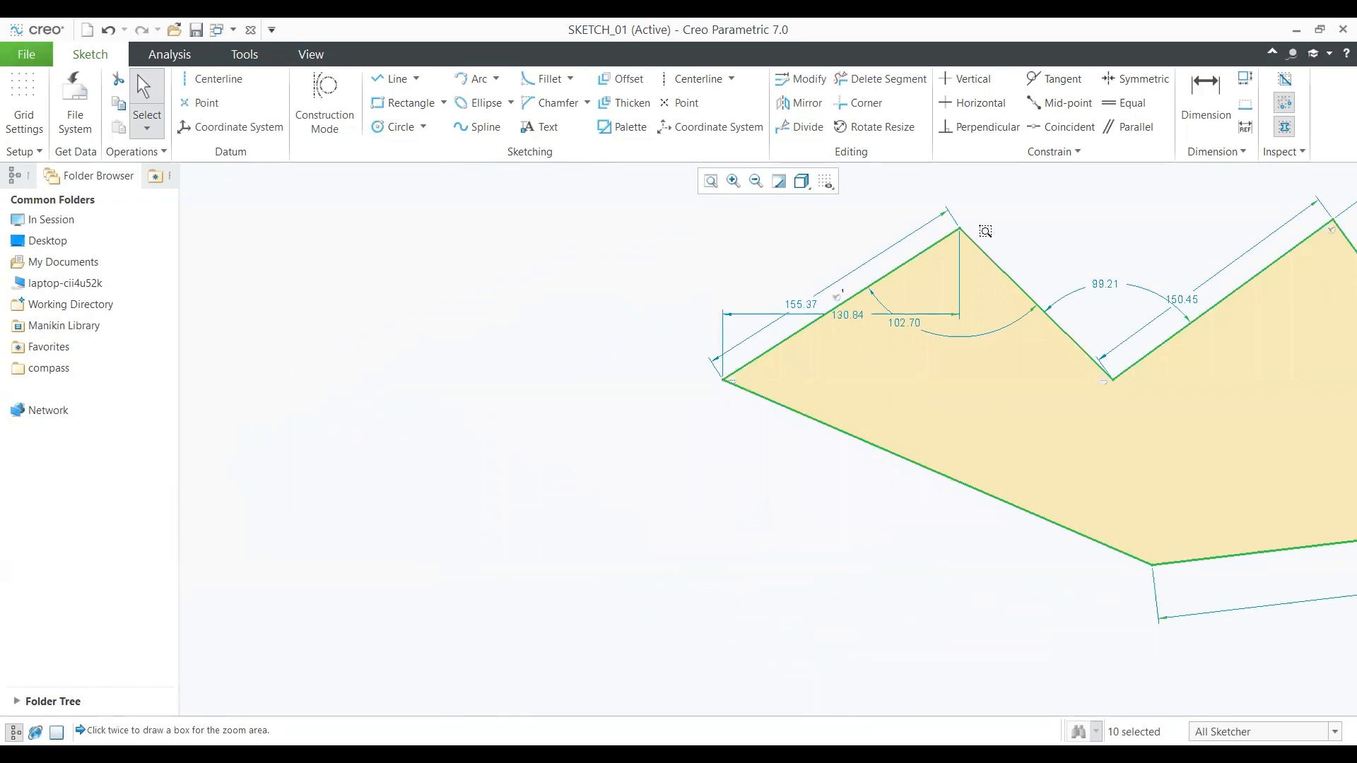
{"action": "left_click", "coordinate": [756, 182]}
{"action": "left_click", "coordinate": [757, 184]}
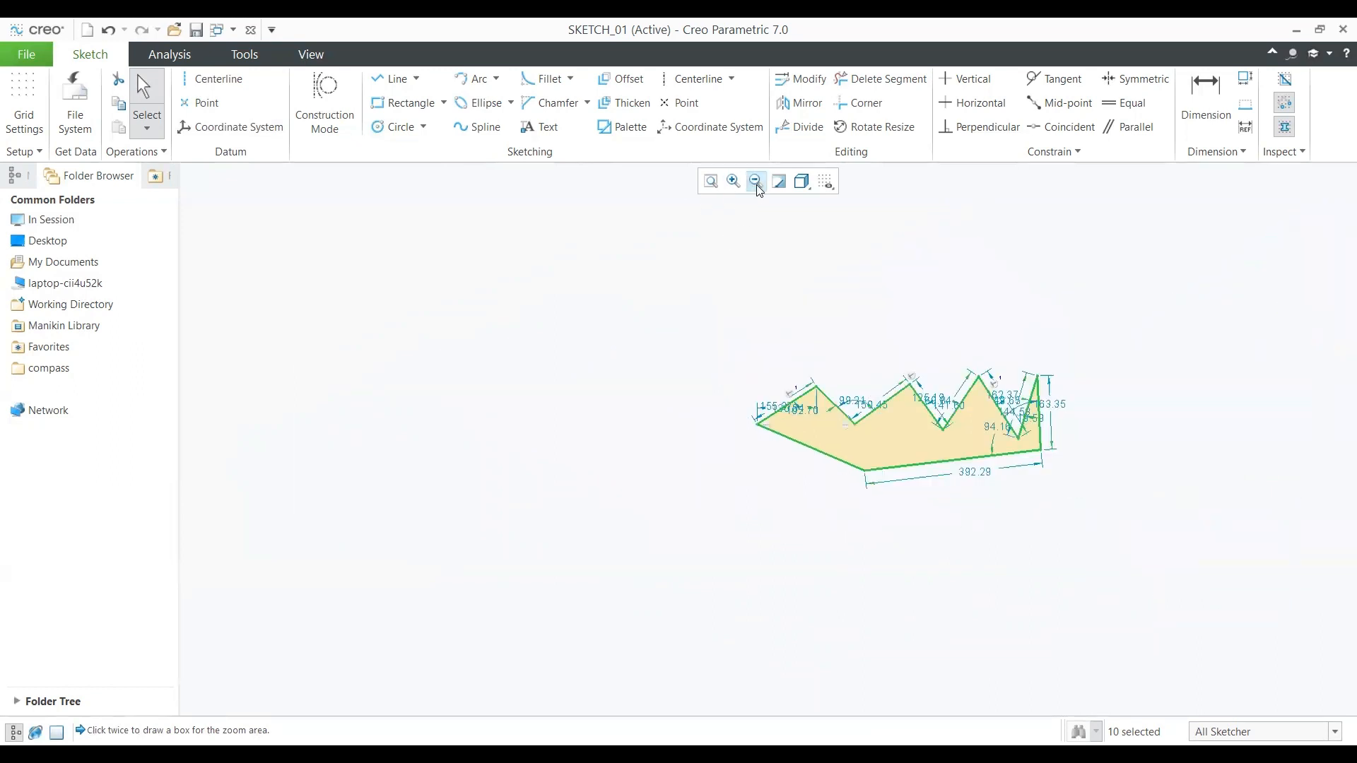
{"action": "left_click", "coordinate": [711, 182]}
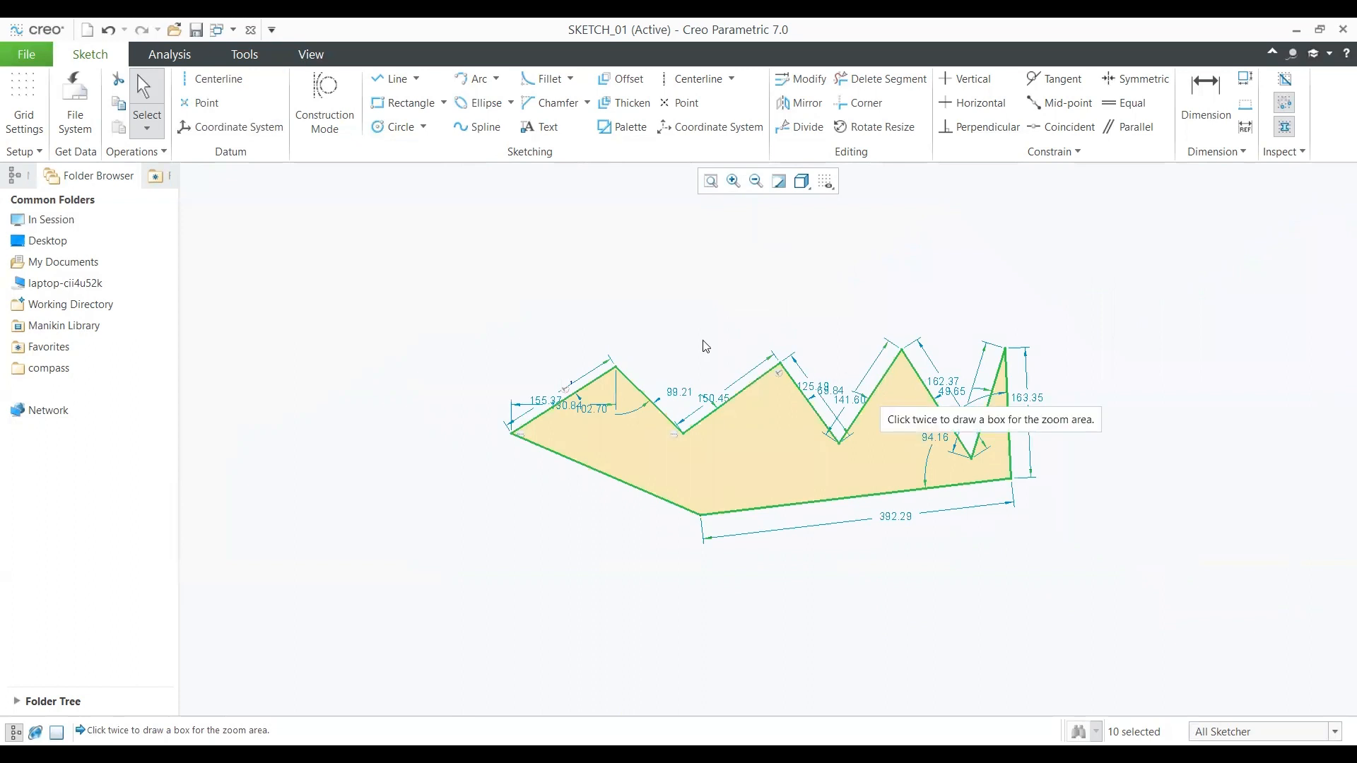
{"action": "left_click", "coordinate": [416, 81]}
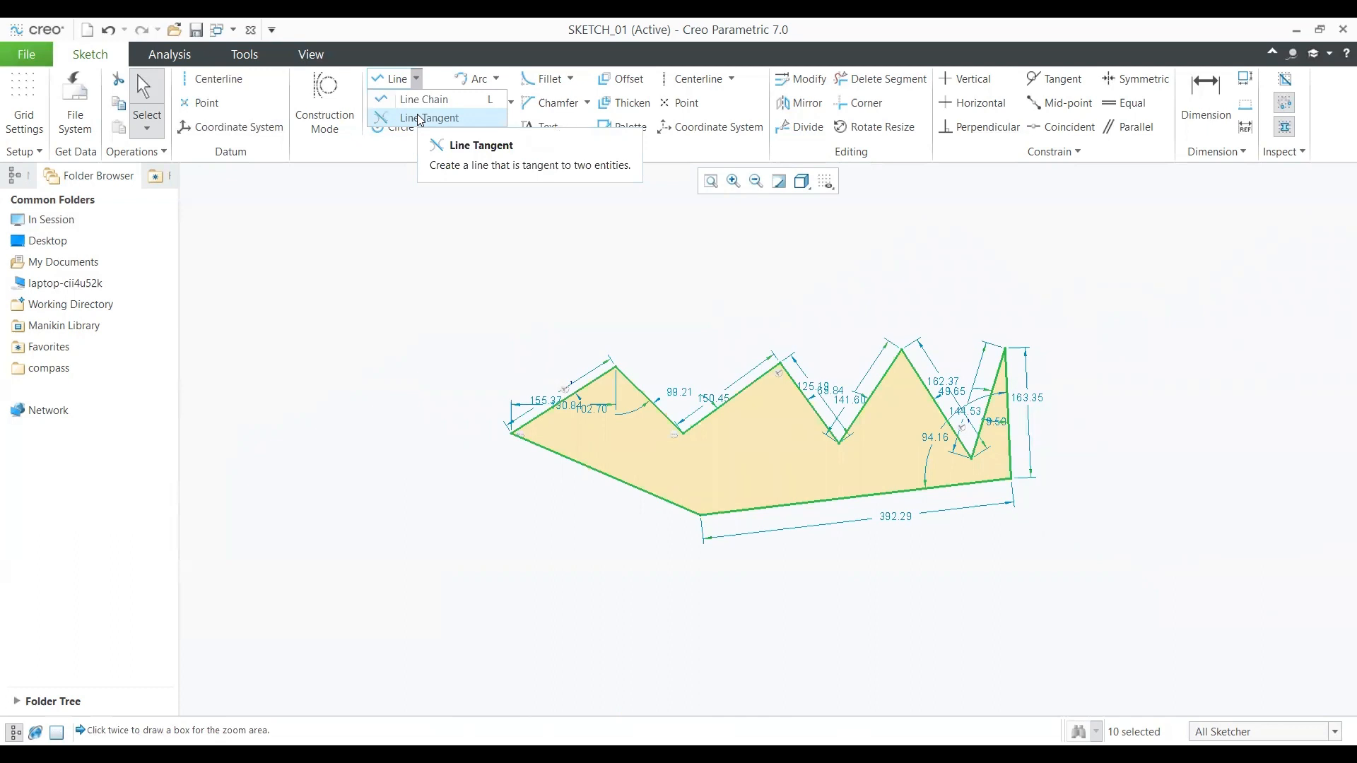
{"action": "key", "text": "Escape"}
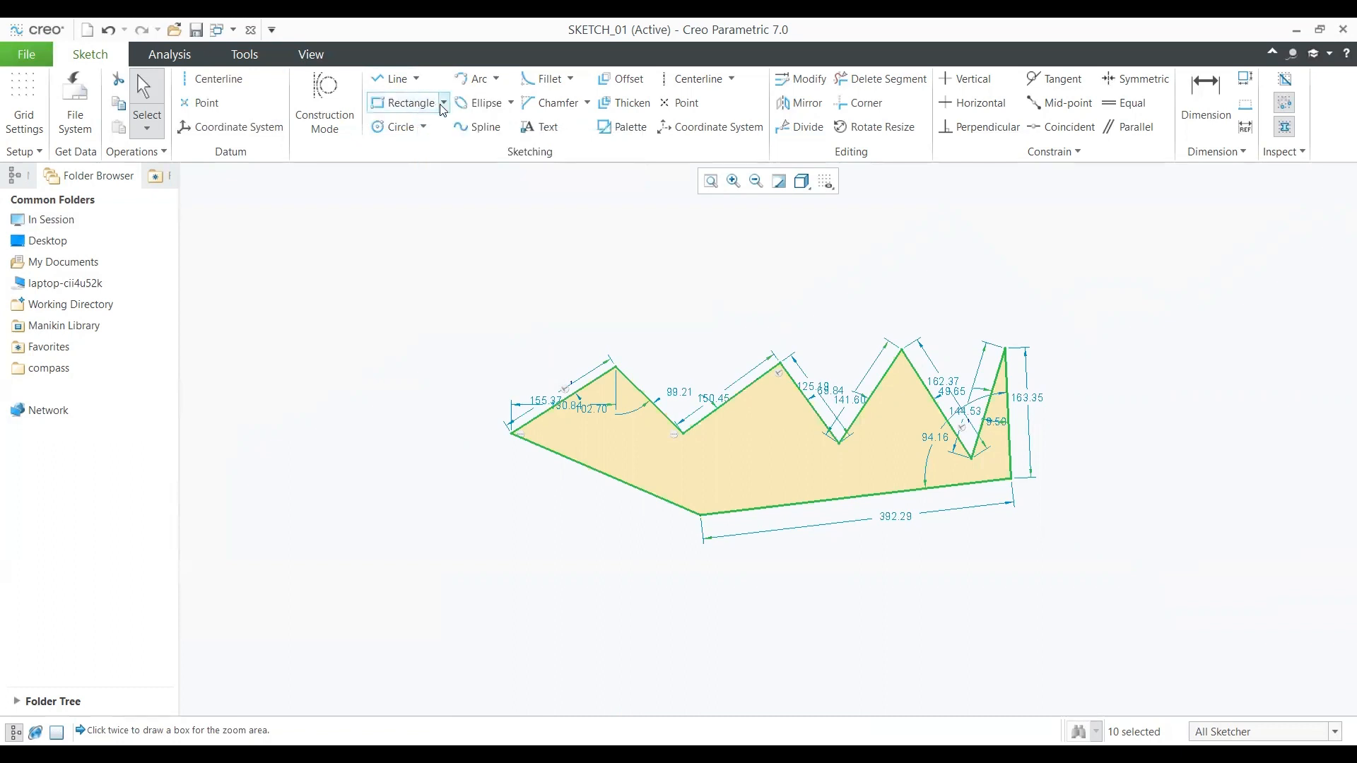
Step: Draw a closed rectangle from four connected lines, about 347 wide and 243 high, left of the zigzag profile
{"action": "mouse_move", "coordinate": [594, 477]}
{"action": "middle_mouse_down", "text": "shift"}
{"action": "mouse_move", "coordinate": [803, 491]}
{"action": "mouse_move", "coordinate": [795, 500]}
{"action": "middle_mouse_up", "text": "shift"}
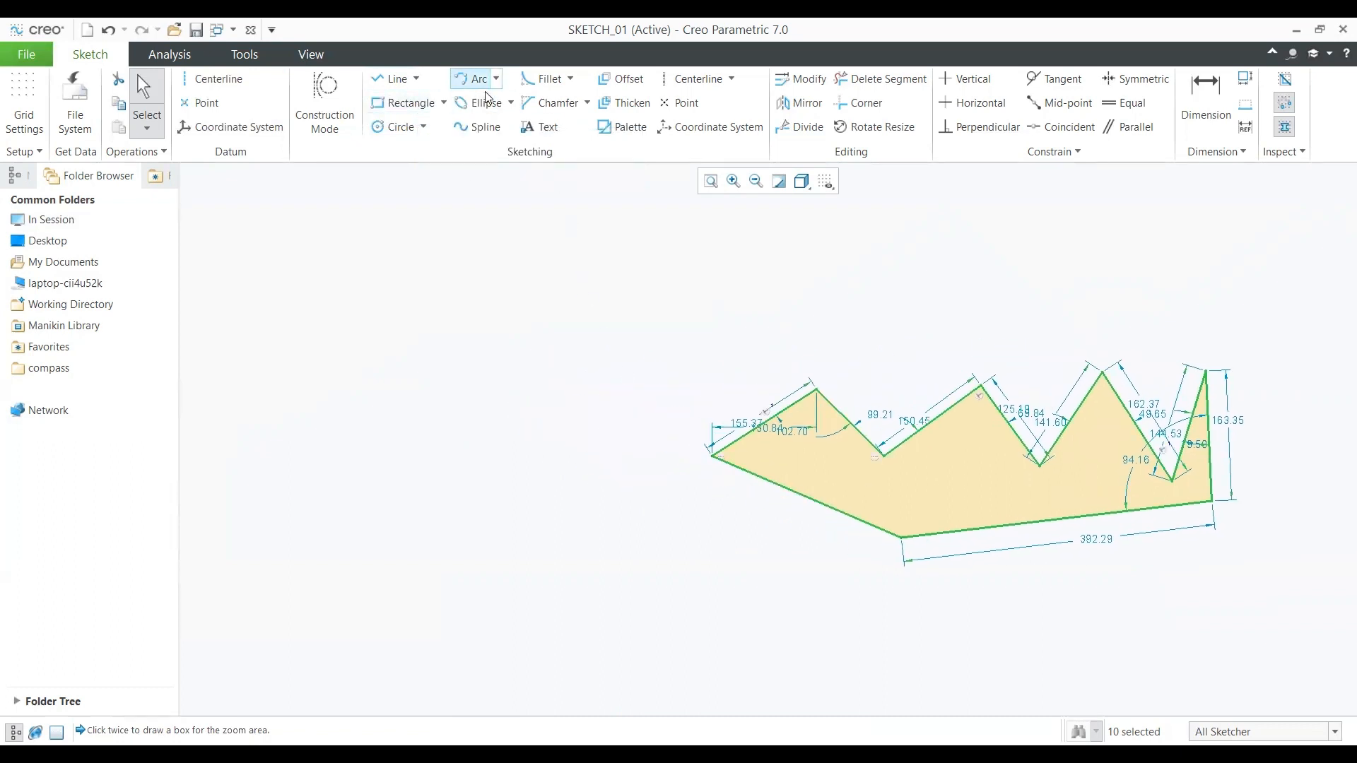
{"action": "left_click", "coordinate": [438, 104]}
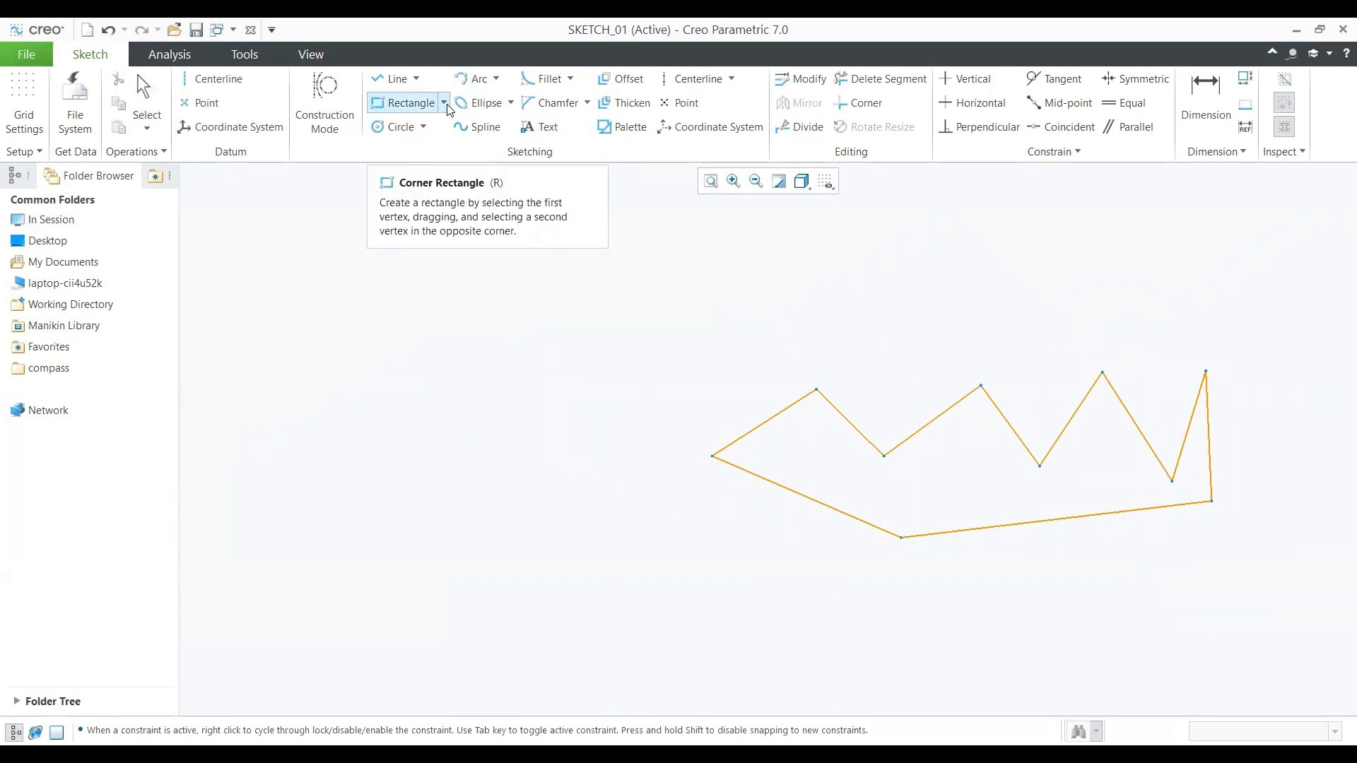
{"action": "key", "text": "l"}
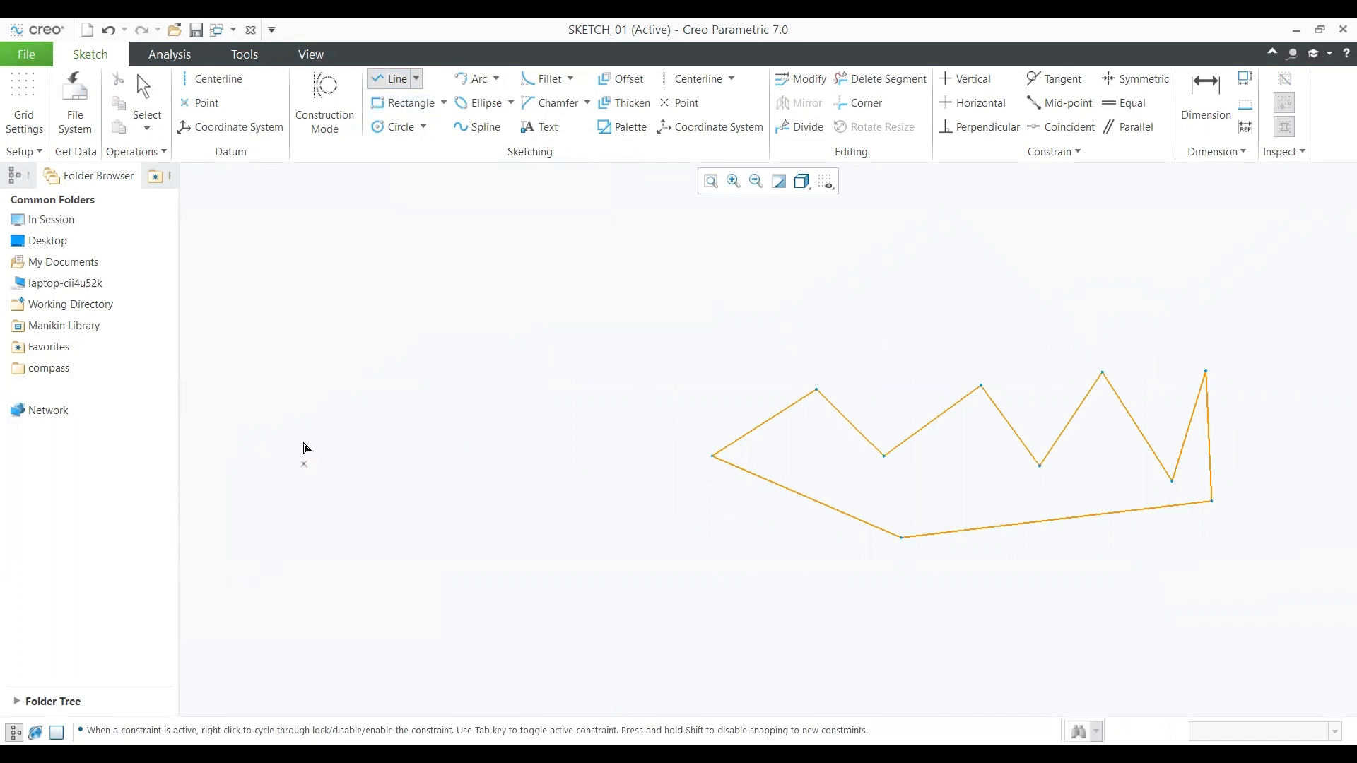
{"action": "left_click", "coordinate": [309, 366]}
{"action": "left_click", "coordinate": [310, 560]}
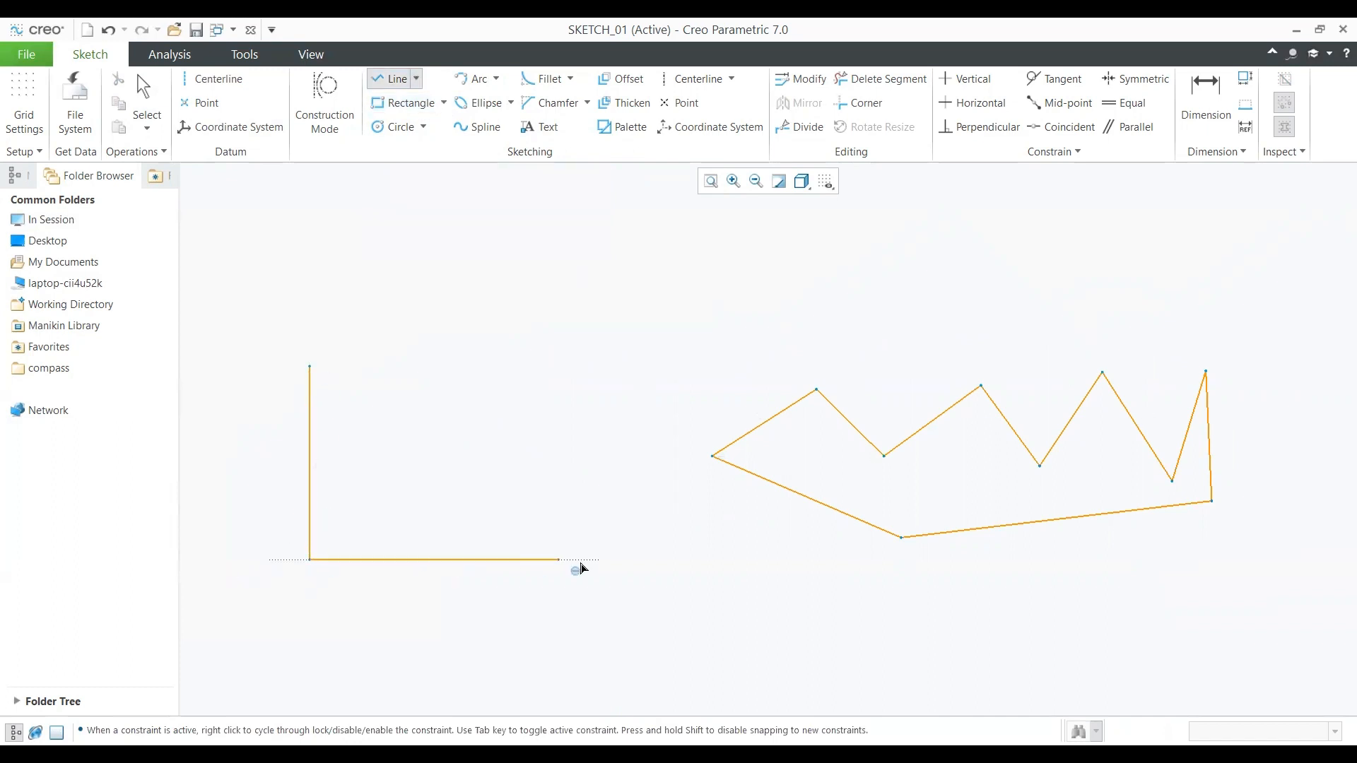
{"action": "left_click", "coordinate": [586, 560]}
{"action": "left_click", "coordinate": [586, 366]}
{"action": "left_click", "coordinate": [310, 367]}
{"action": "middle_click", "coordinate": [570, 327]}
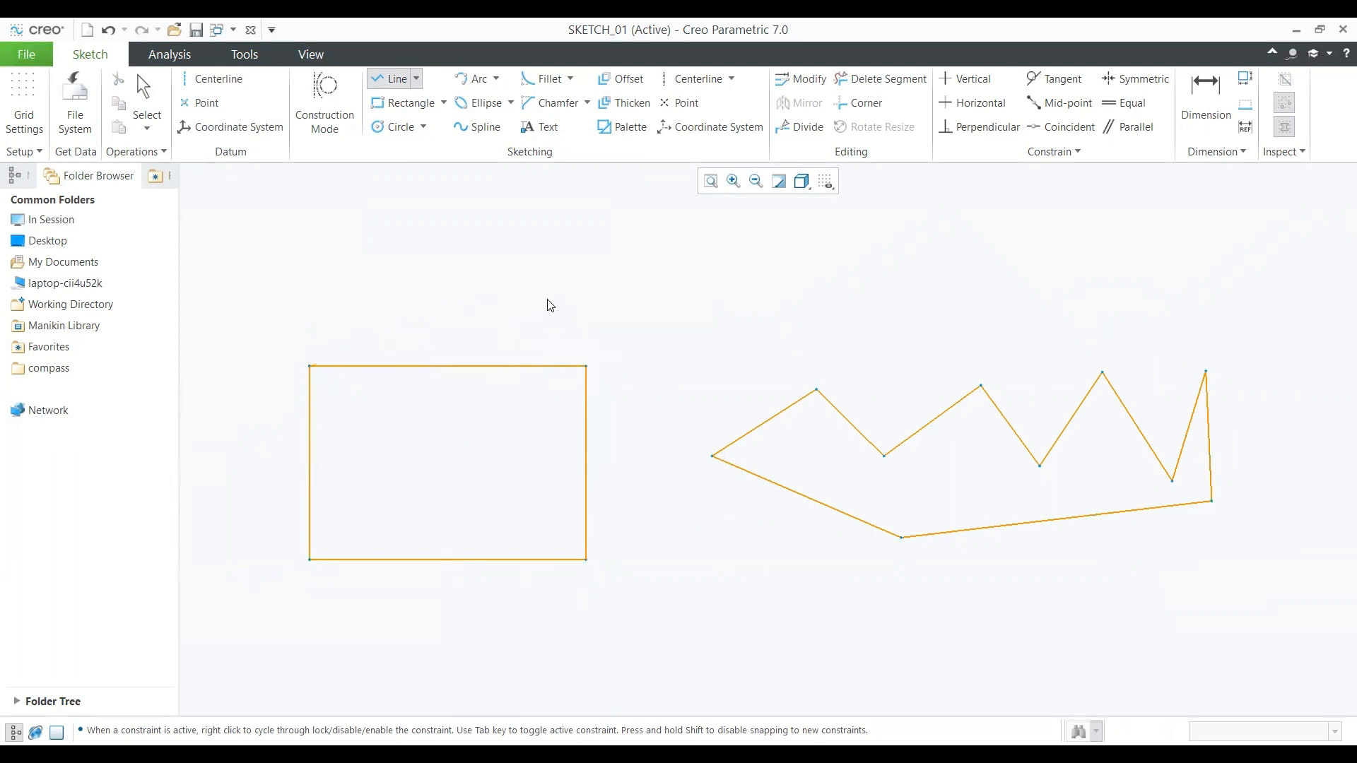
{"action": "middle_click", "coordinate": [613, 488]}
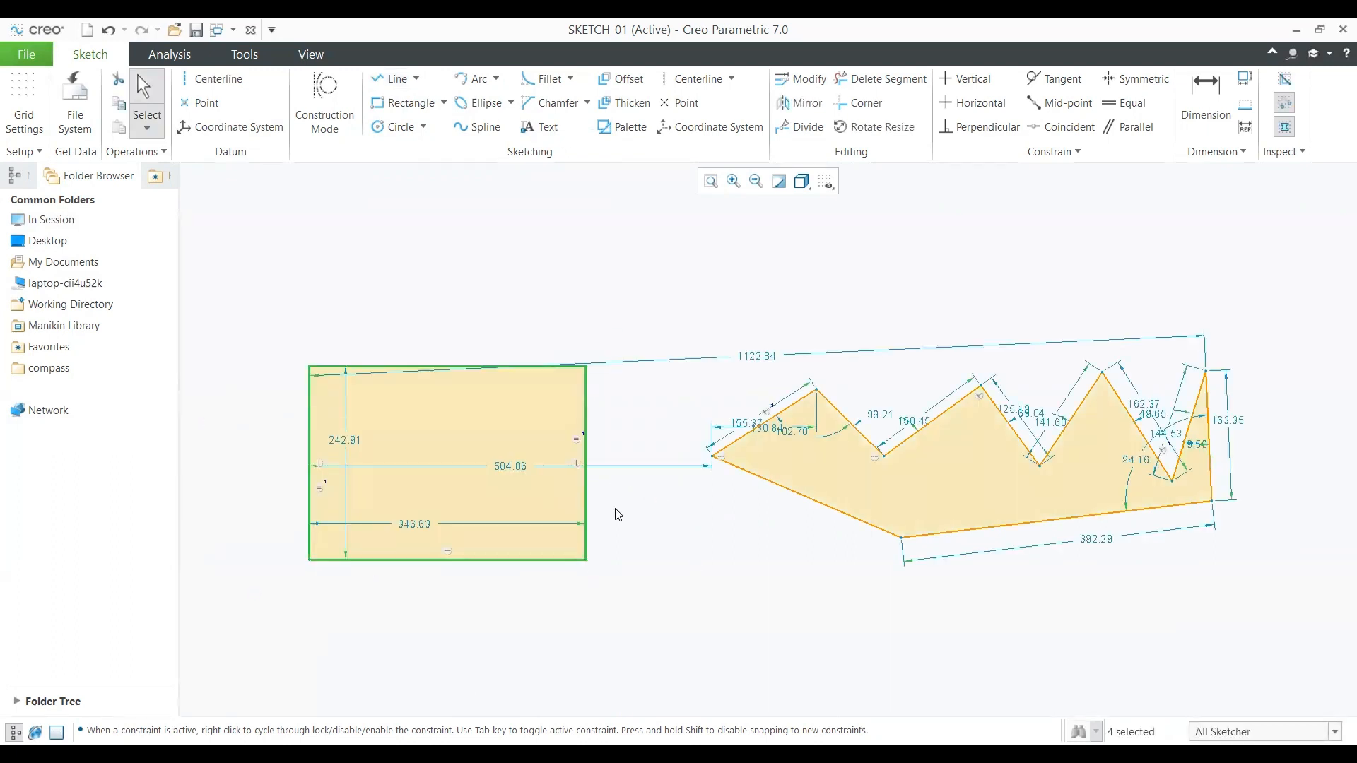
Step: Draw a corner rectangle about 332 wide and 296 high in the empty area right of the zigzag profile
{"action": "middle_click_drag", "start_coordinate": [695, 580], "coordinate": [612, 558], "text": "shift"}
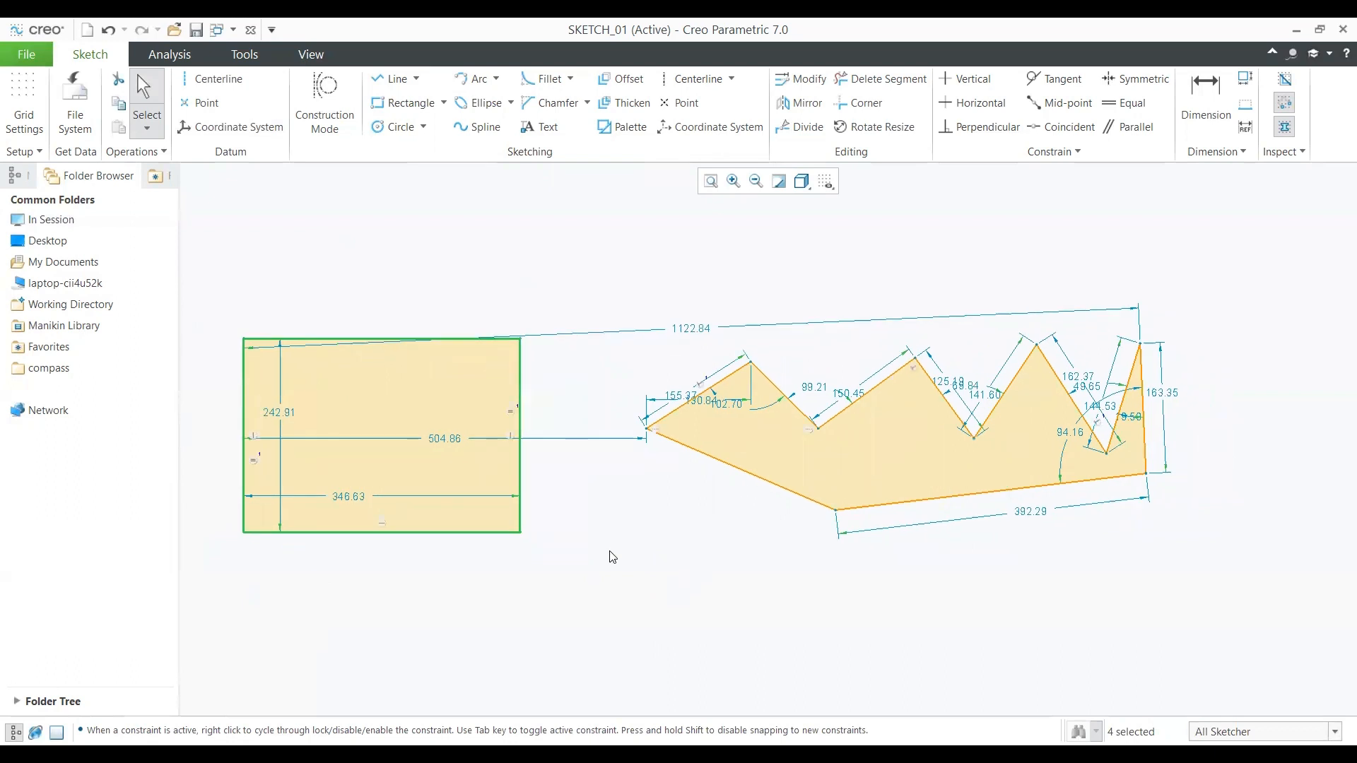
{"action": "middle_click_drag", "start_coordinate": [754, 549], "coordinate": [217, 537], "text": "shift"}
{"action": "mouse_move", "coordinate": [733, 509]}
{"action": "middle_mouse_down", "text": "shift"}
{"action": "mouse_move", "coordinate": [528, 494]}
{"action": "mouse_move", "coordinate": [388, 509]}
{"action": "middle_mouse_up", "text": "shift"}
{"action": "middle_click_drag", "start_coordinate": [636, 518], "coordinate": [596, 566], "text": "shift"}
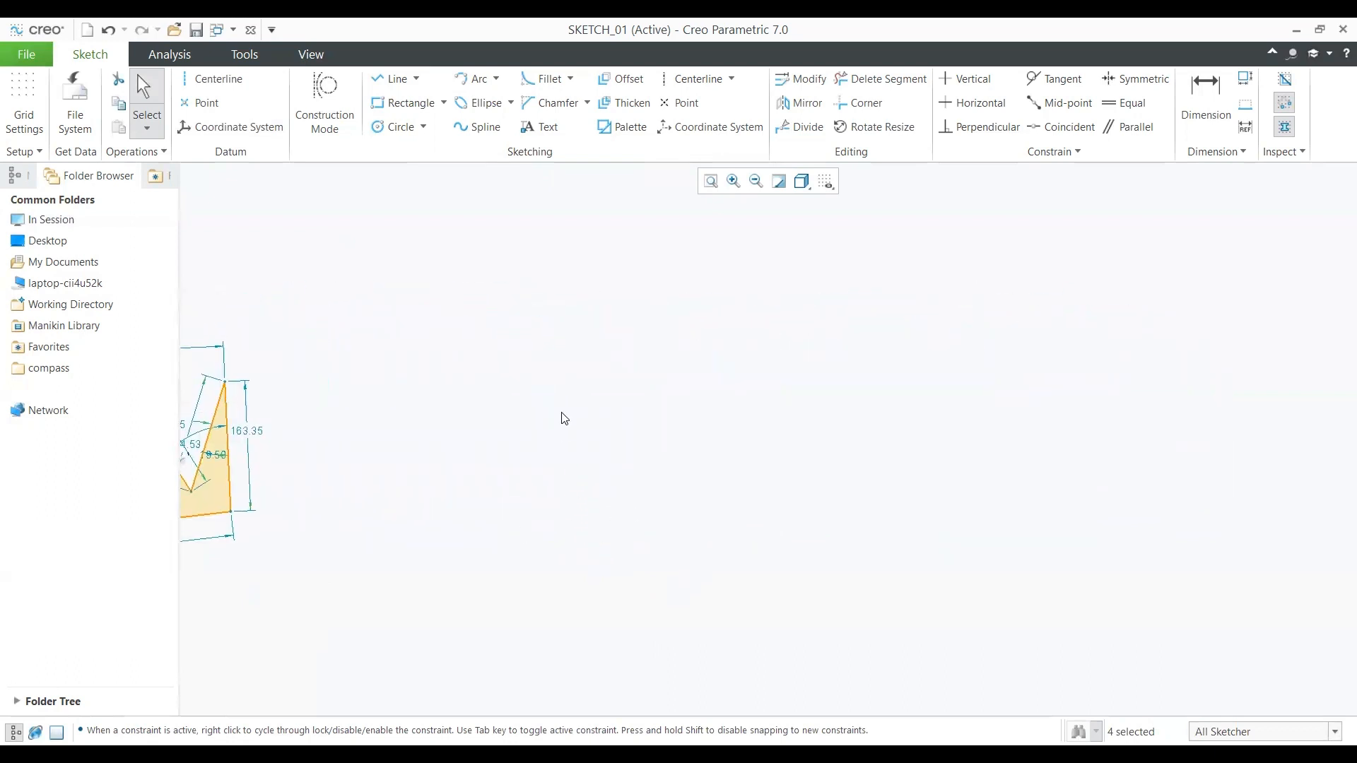
{"action": "left_click", "coordinate": [415, 105]}
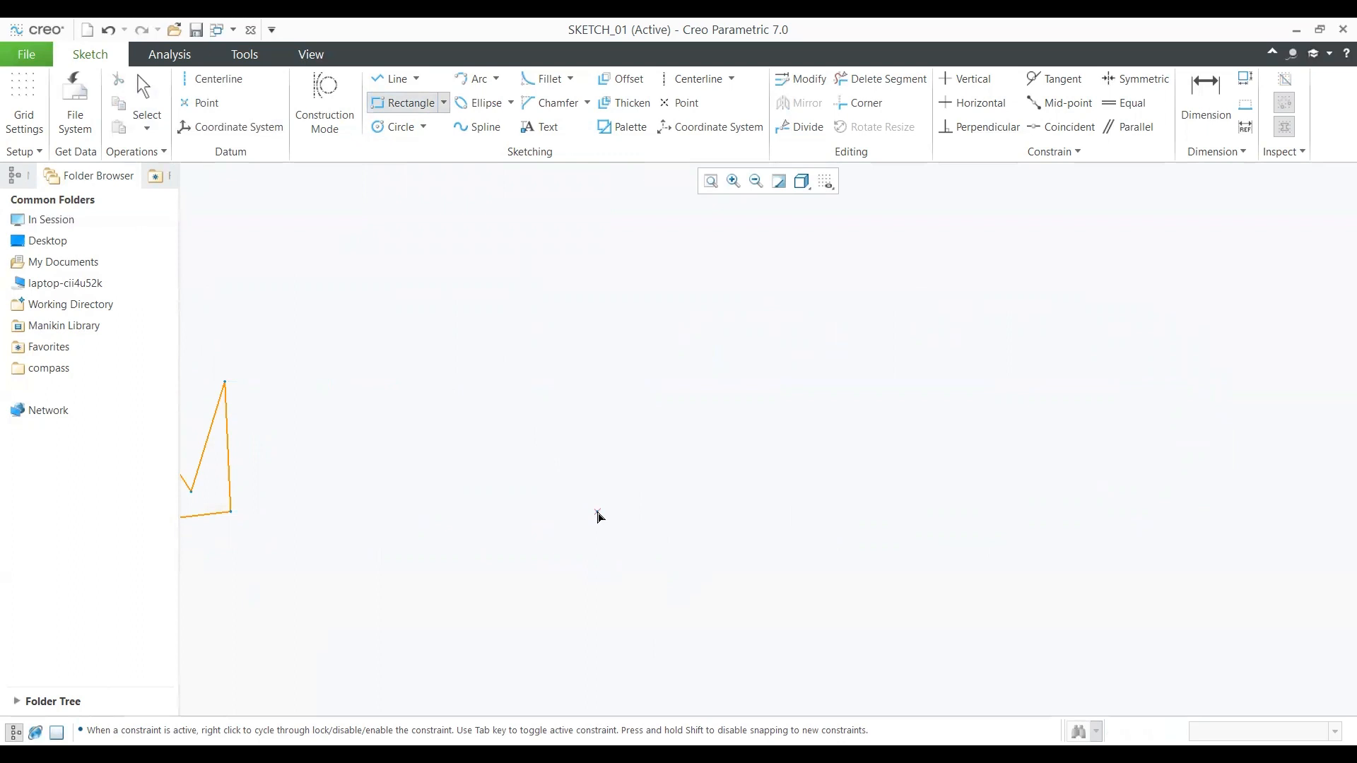
{"action": "left_click", "coordinate": [598, 512]}
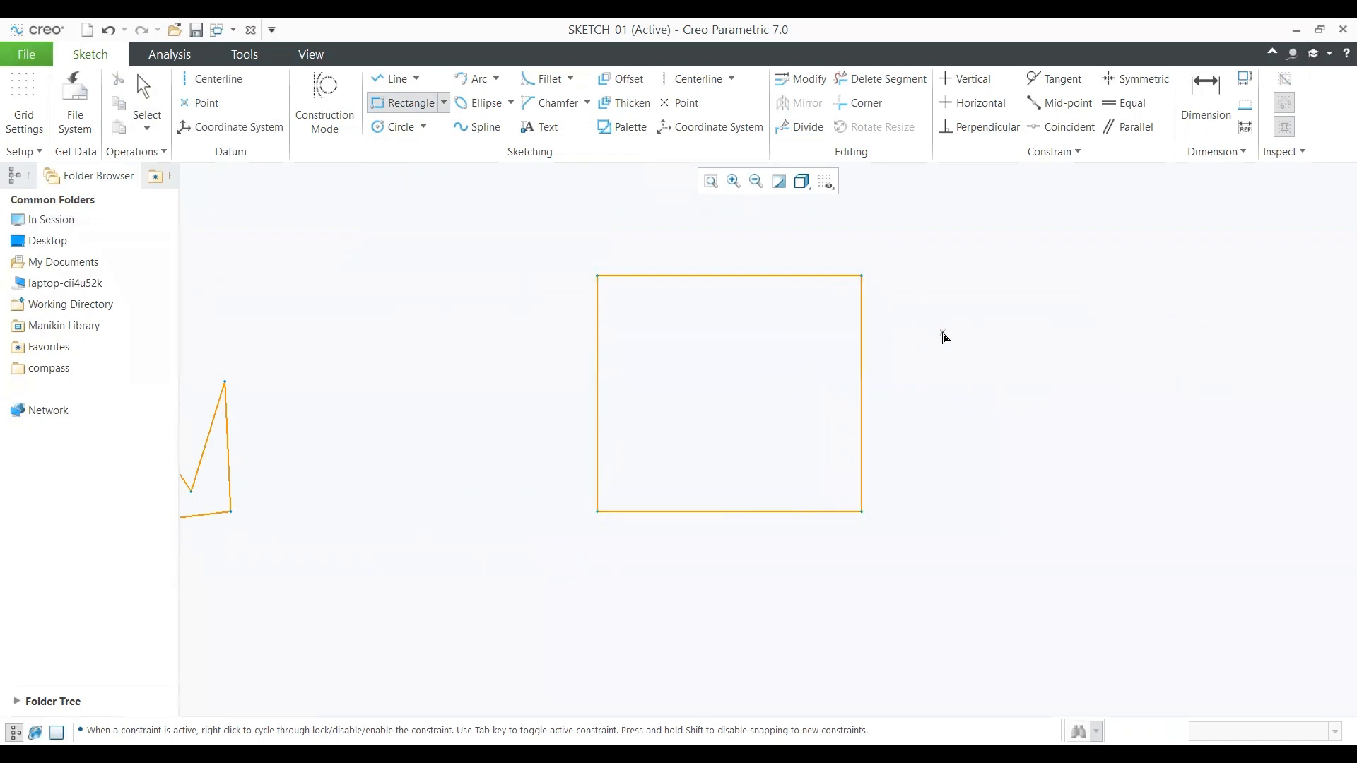
{"action": "middle_click", "coordinate": [945, 337]}
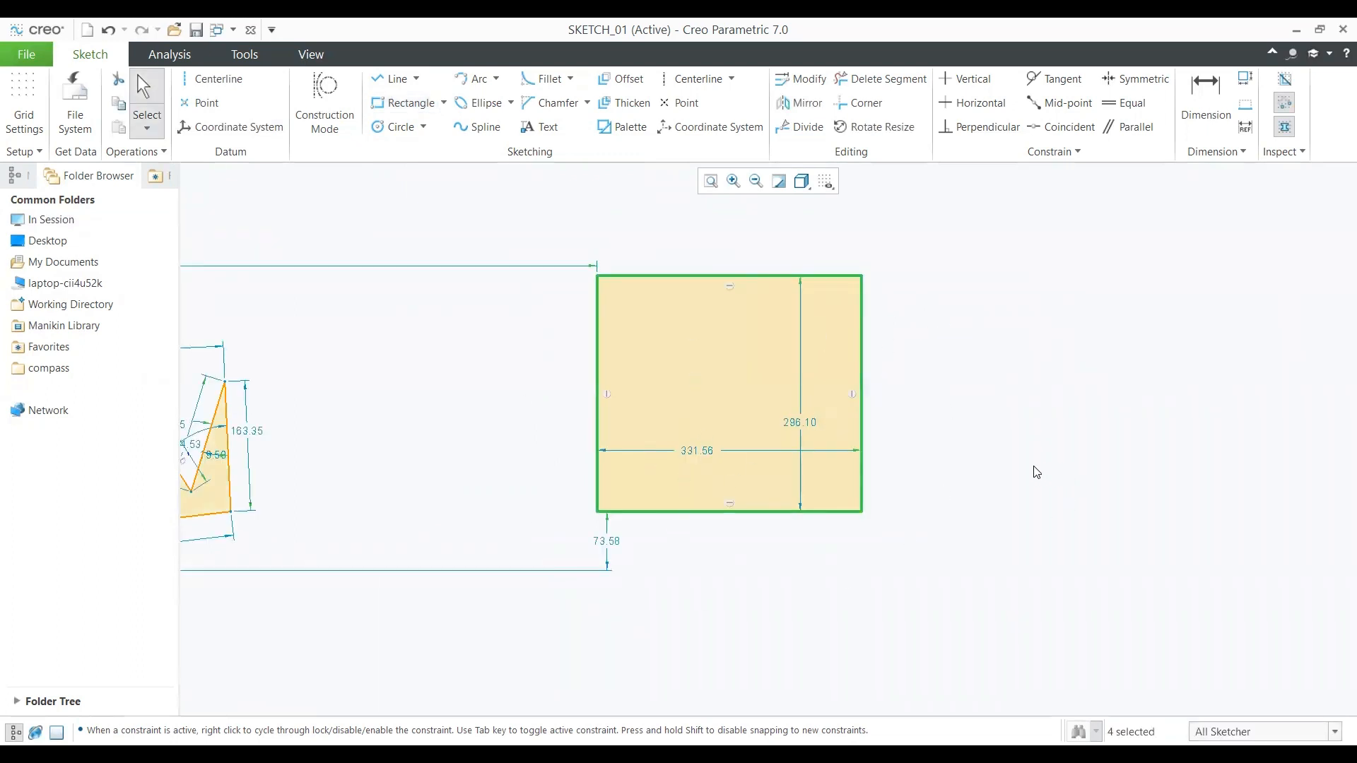
Step: Draw a slanted rectangle right of the corner rectangle, with its first side rising steeply to the right
{"action": "middle_click_drag", "start_coordinate": [1034, 467], "coordinate": [944, 477]}
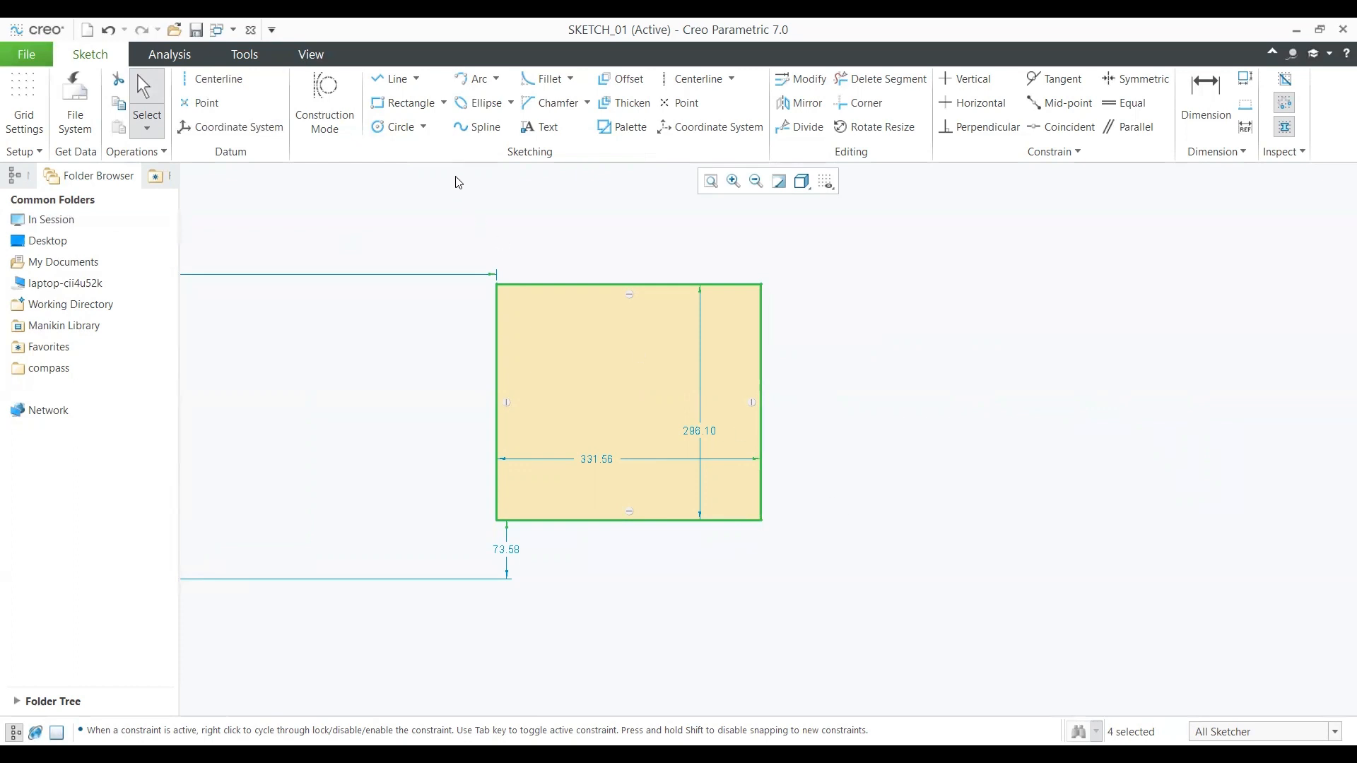
{"action": "left_click", "coordinate": [445, 104]}
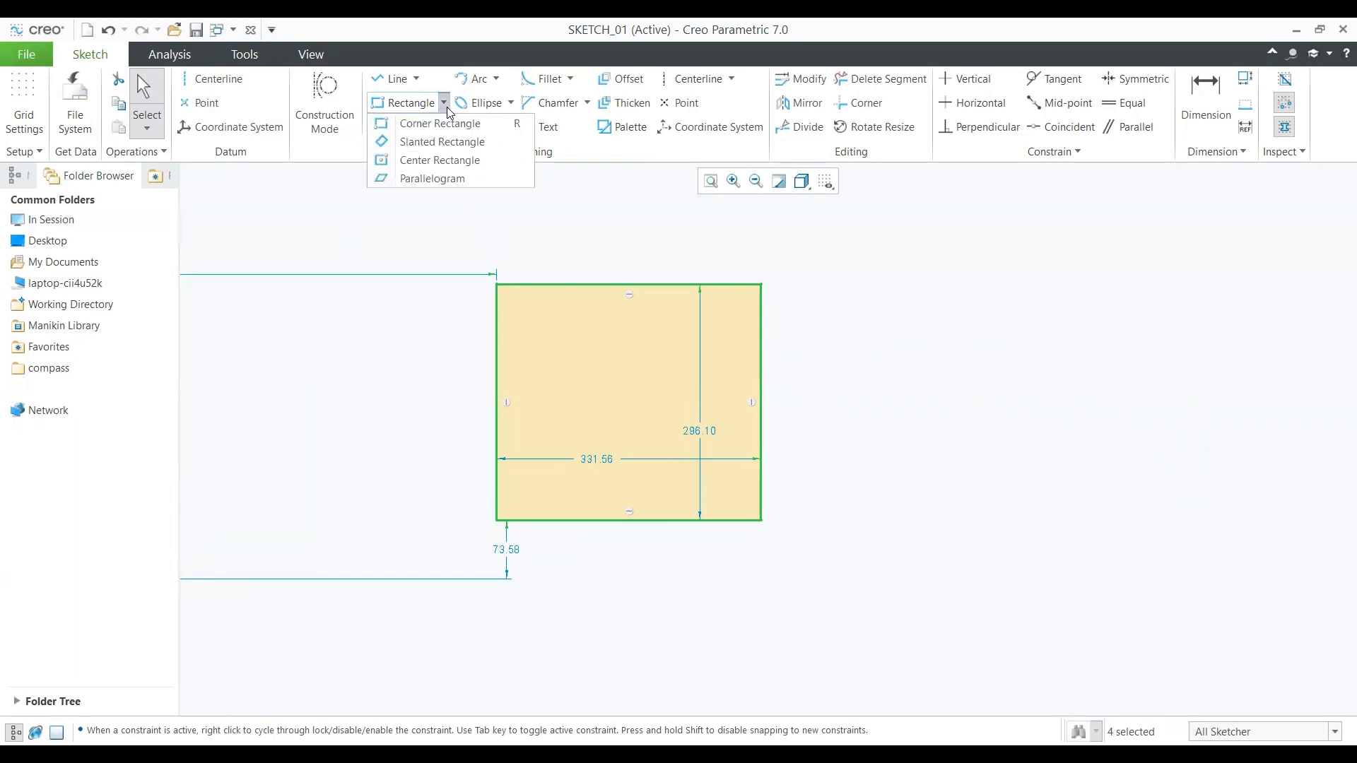
{"action": "left_click", "coordinate": [437, 142]}
{"action": "left_click", "coordinate": [864, 520]}
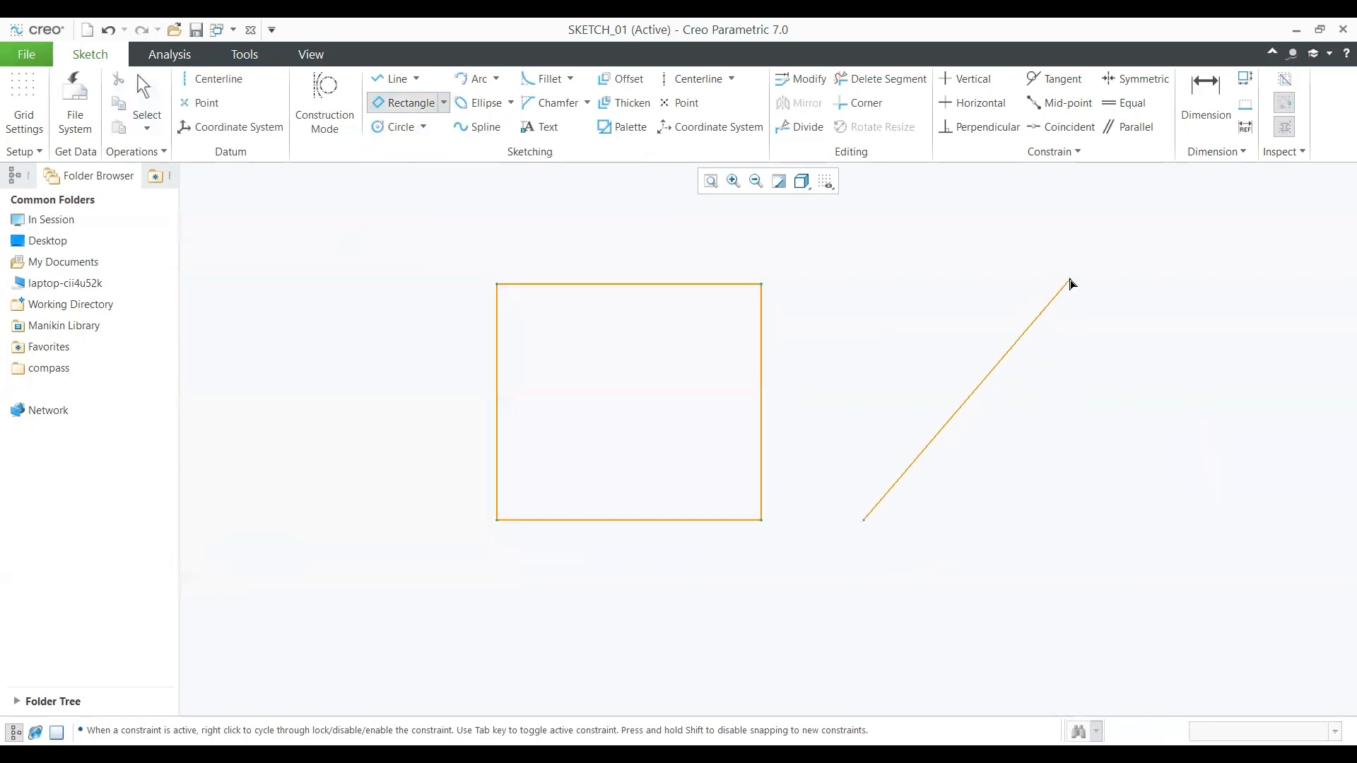
{"action": "left_click", "coordinate": [1070, 280]}
{"action": "left_click", "coordinate": [1278, 391]}
Step: Draw an upright center rectangle, taller than wide, right of the slanted rectangle
{"action": "middle_click_drag", "start_coordinate": [1037, 483], "coordinate": [555, 510]}
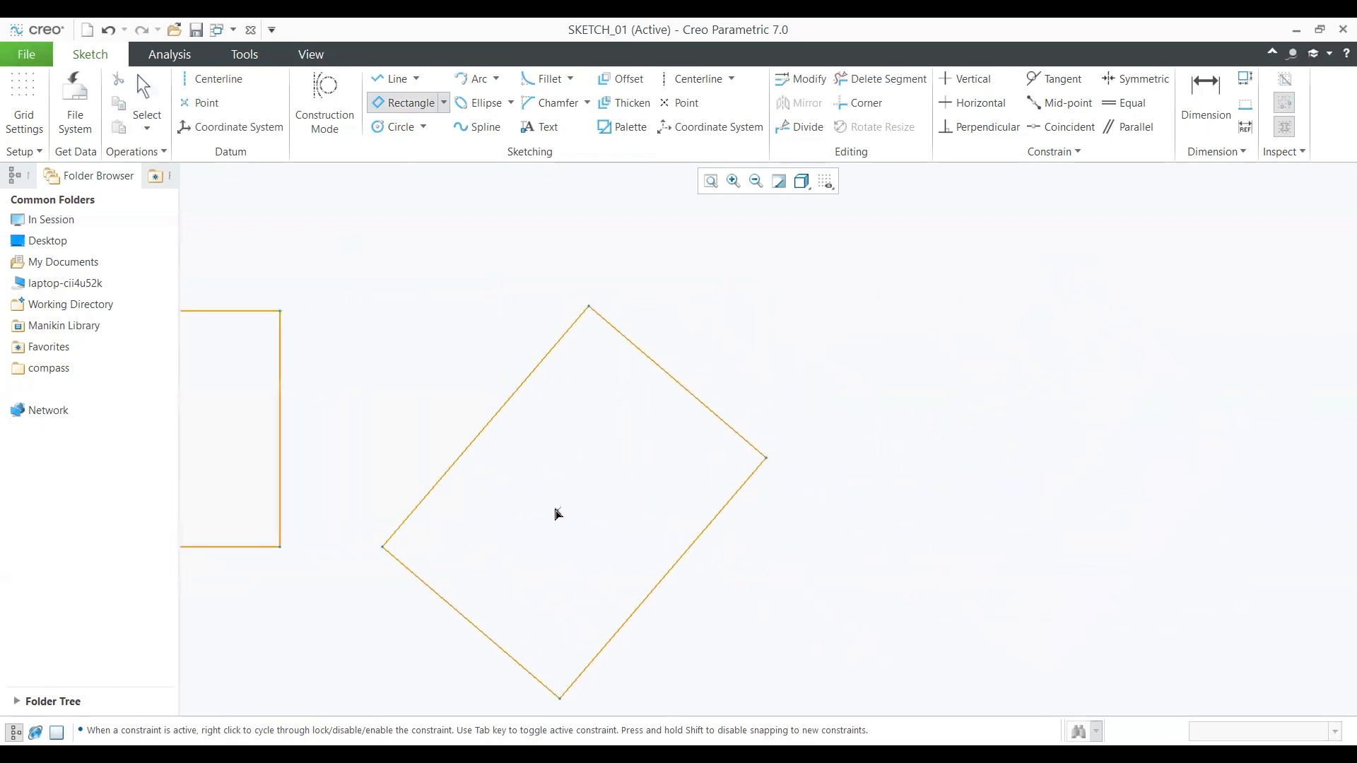
{"action": "left_click", "coordinate": [443, 104]}
{"action": "left_click", "coordinate": [1015, 447]}
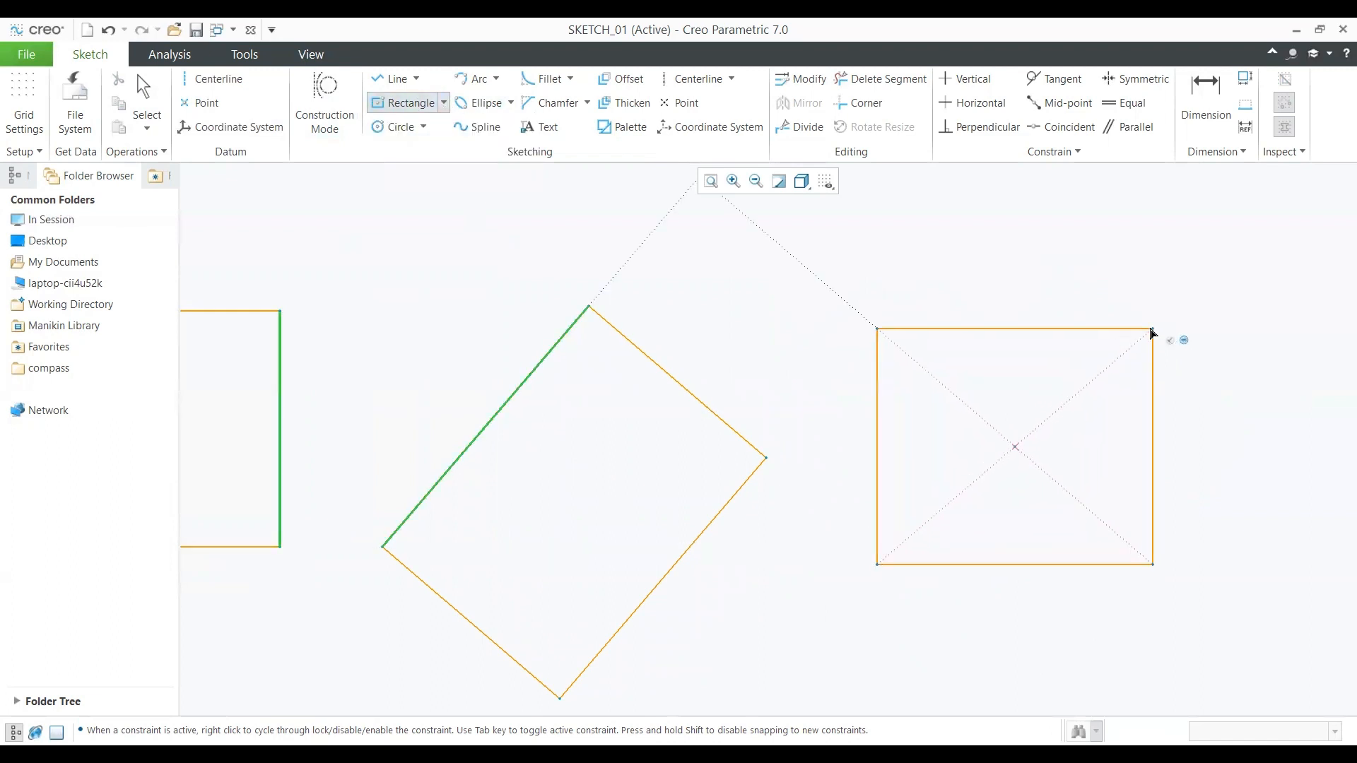
{"action": "left_click", "coordinate": [1177, 265]}
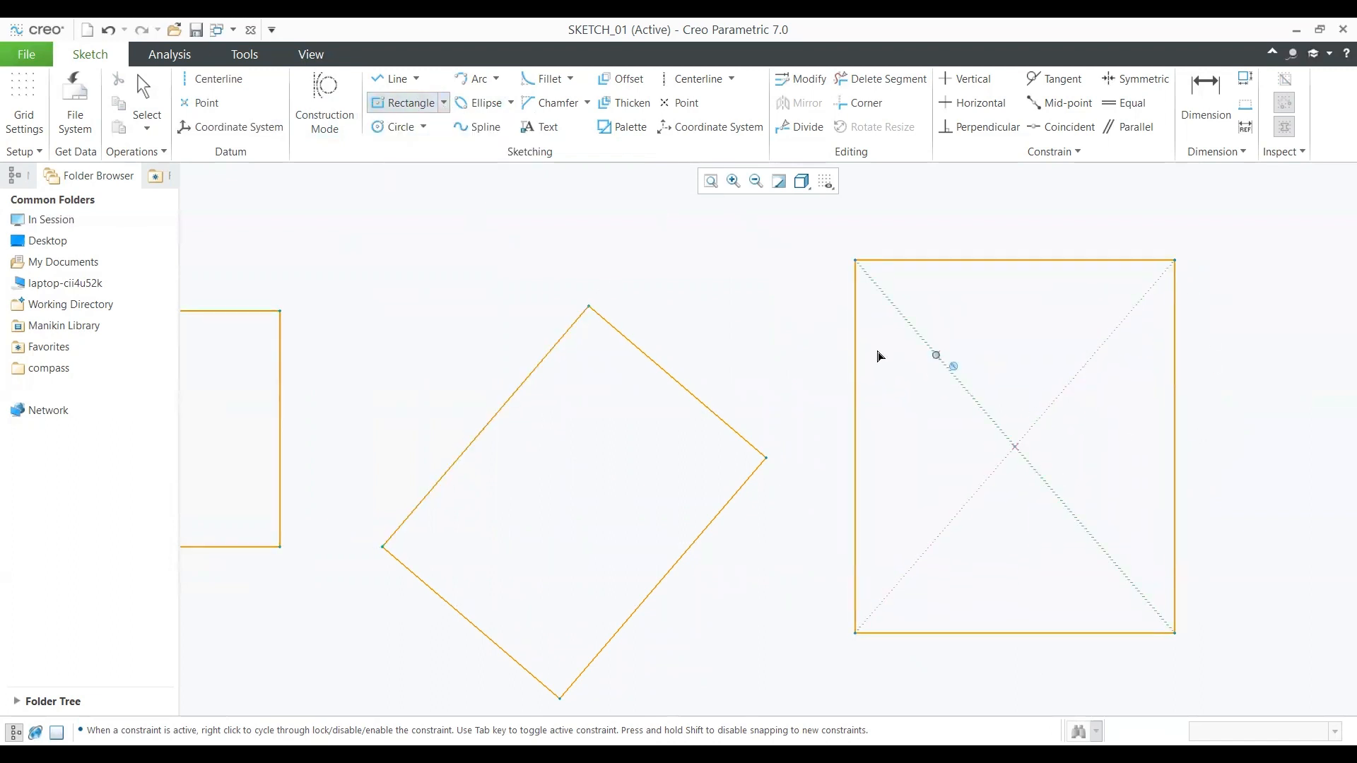
Step: Draw a parallelogram right of the center rectangle, with long sides rising to the right and short sides sloping gently down
{"action": "middle_click_drag", "start_coordinate": [1063, 457], "coordinate": [442, 460]}
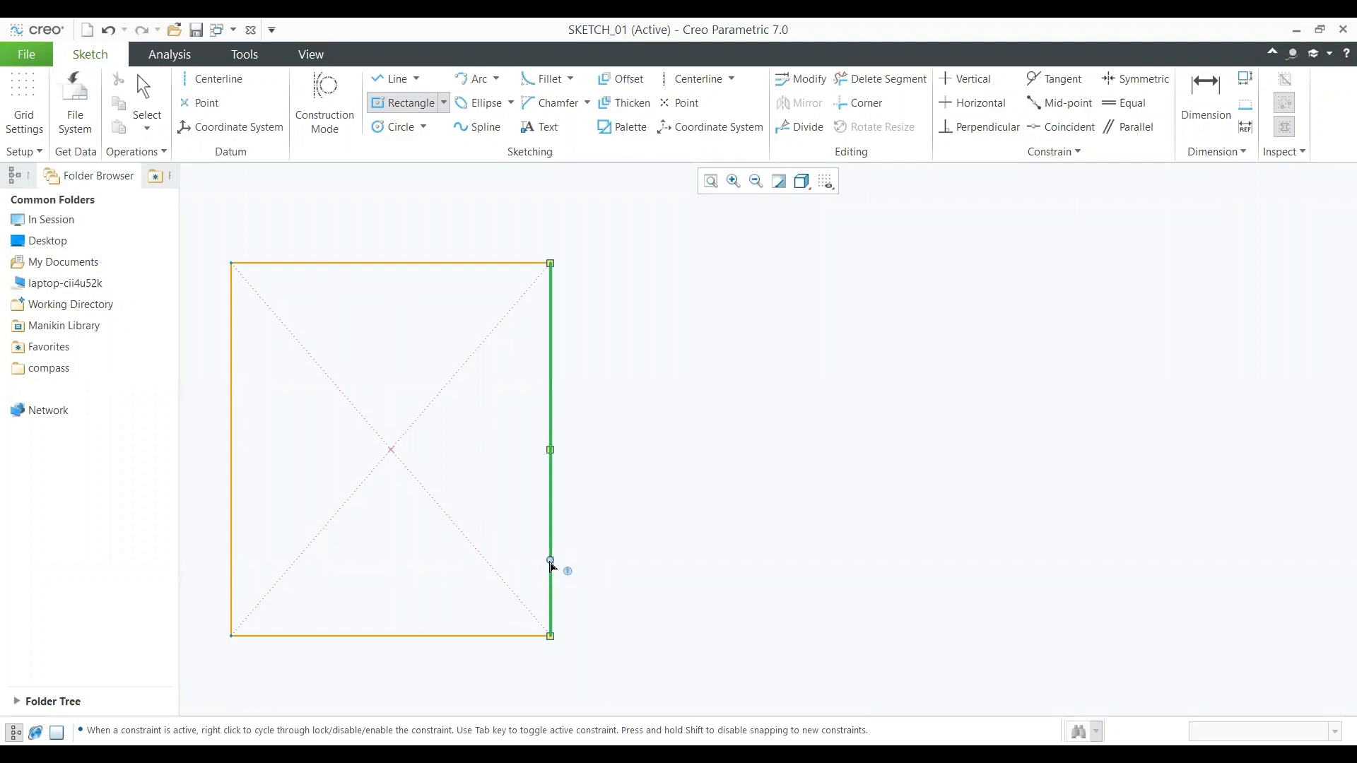
{"action": "left_click", "coordinate": [444, 103]}
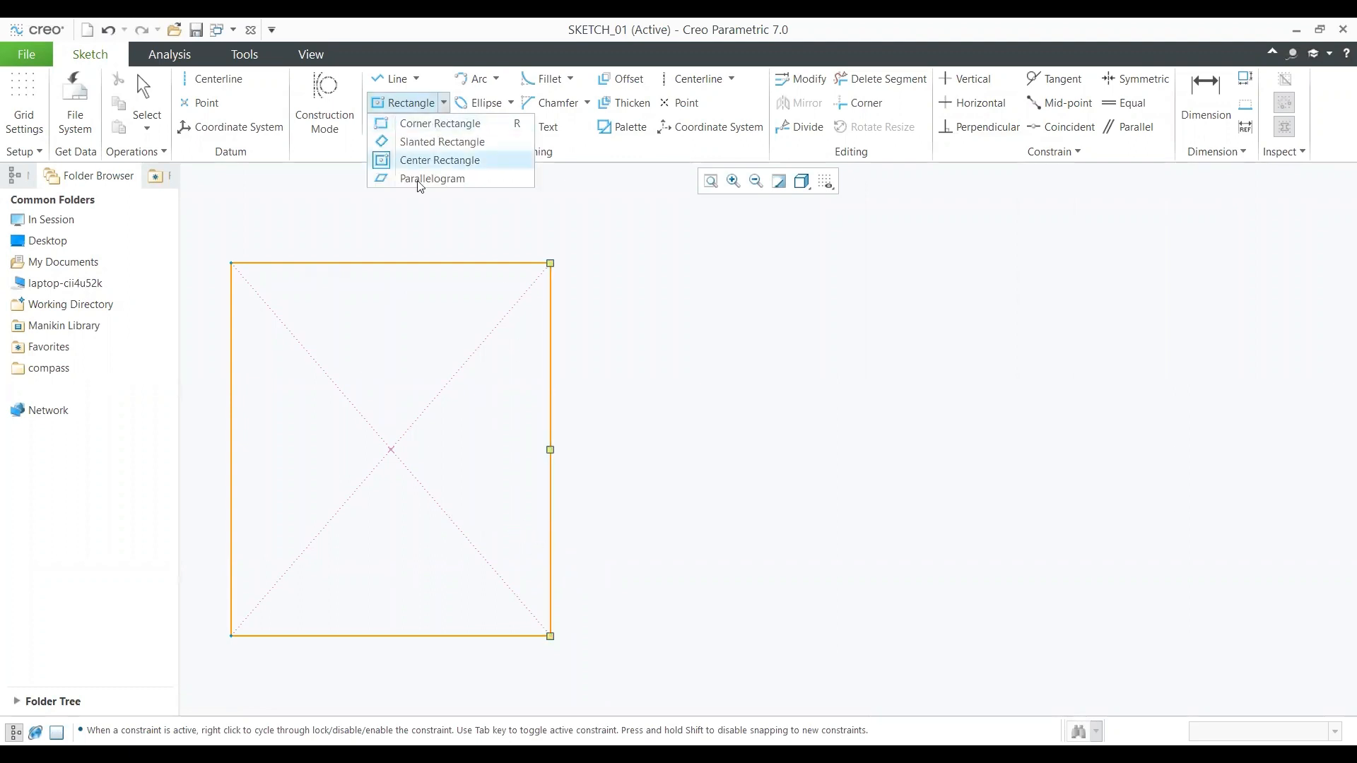
{"action": "left_click", "coordinate": [432, 178]}
{"action": "left_click", "coordinate": [797, 544]}
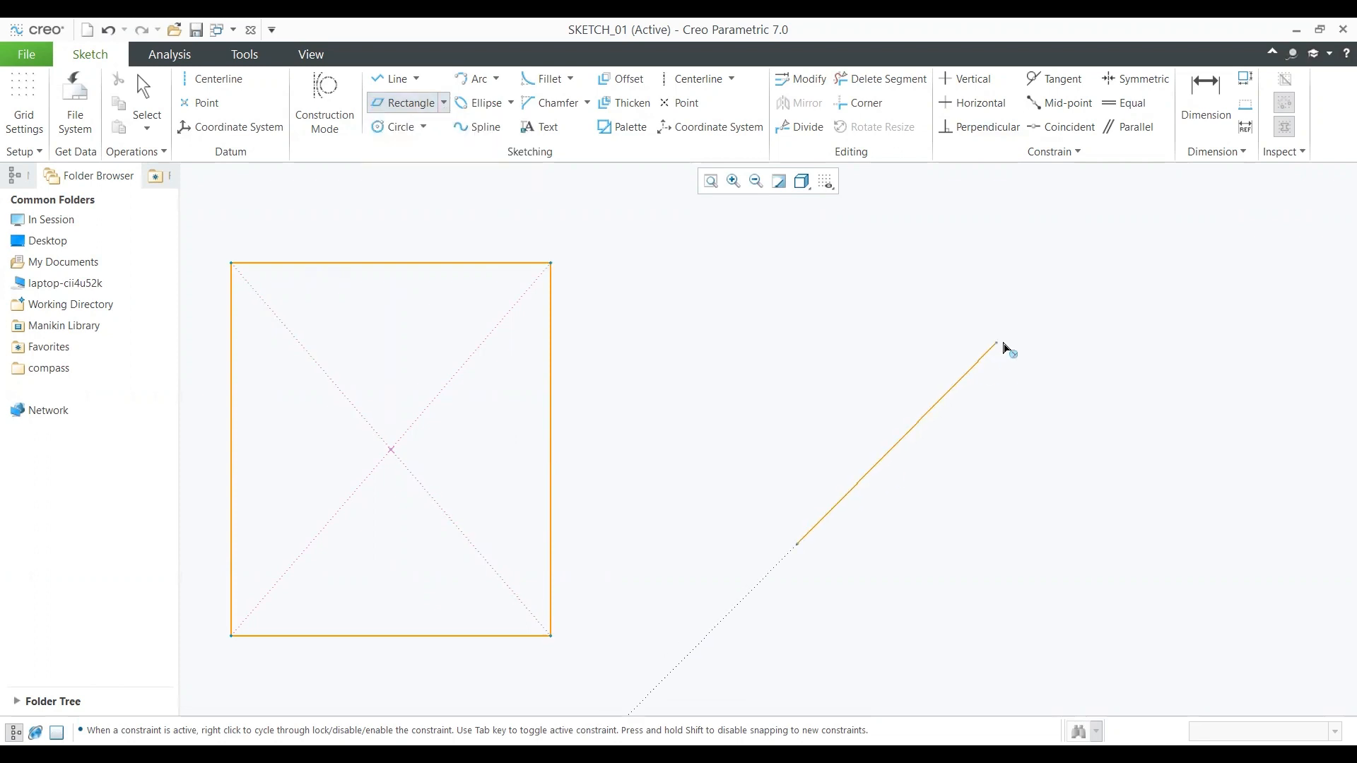
{"action": "left_click", "coordinate": [1001, 341]}
{"action": "left_click", "coordinate": [1183, 394]}
{"action": "mouse_move", "coordinate": [1150, 550]}
{"action": "middle_mouse_down"}
{"action": "mouse_move", "coordinate": [1021, 564]}
{"action": "mouse_move", "coordinate": [593, 542]}
{"action": "middle_mouse_up"}
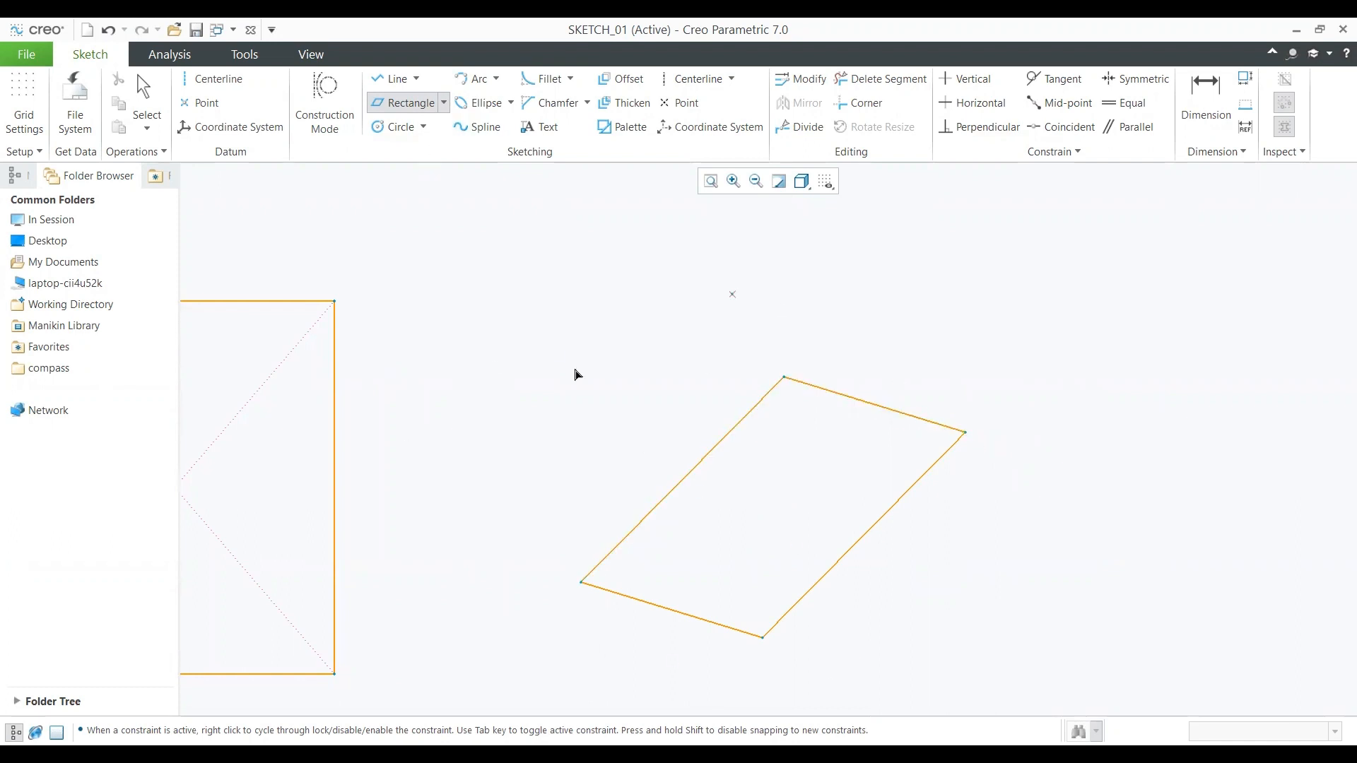
{"action": "left_click", "coordinate": [444, 103]}
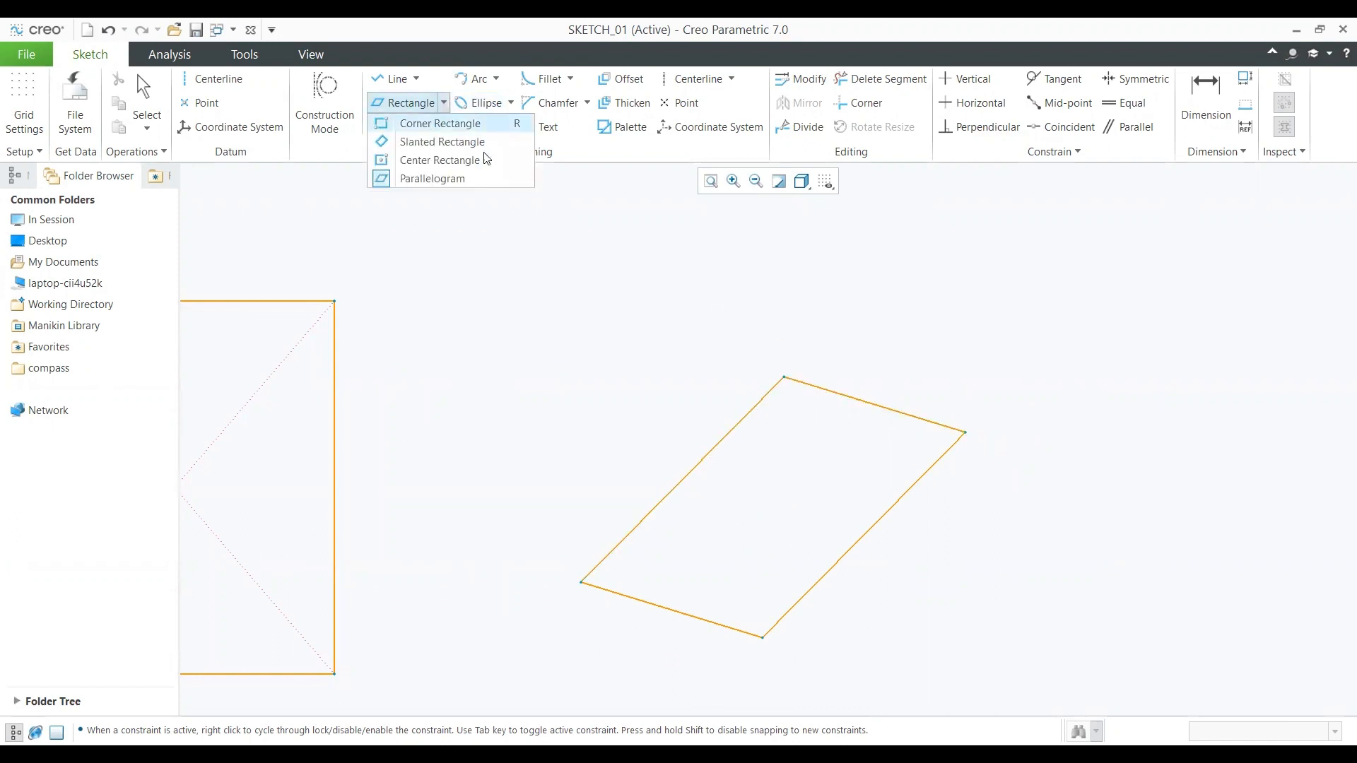
Step: Draw a center-and-point circle about 163 in diameter in the empty area right of the parallelogram
{"action": "middle_click_drag", "start_coordinate": [1054, 554], "coordinate": [752, 577]}
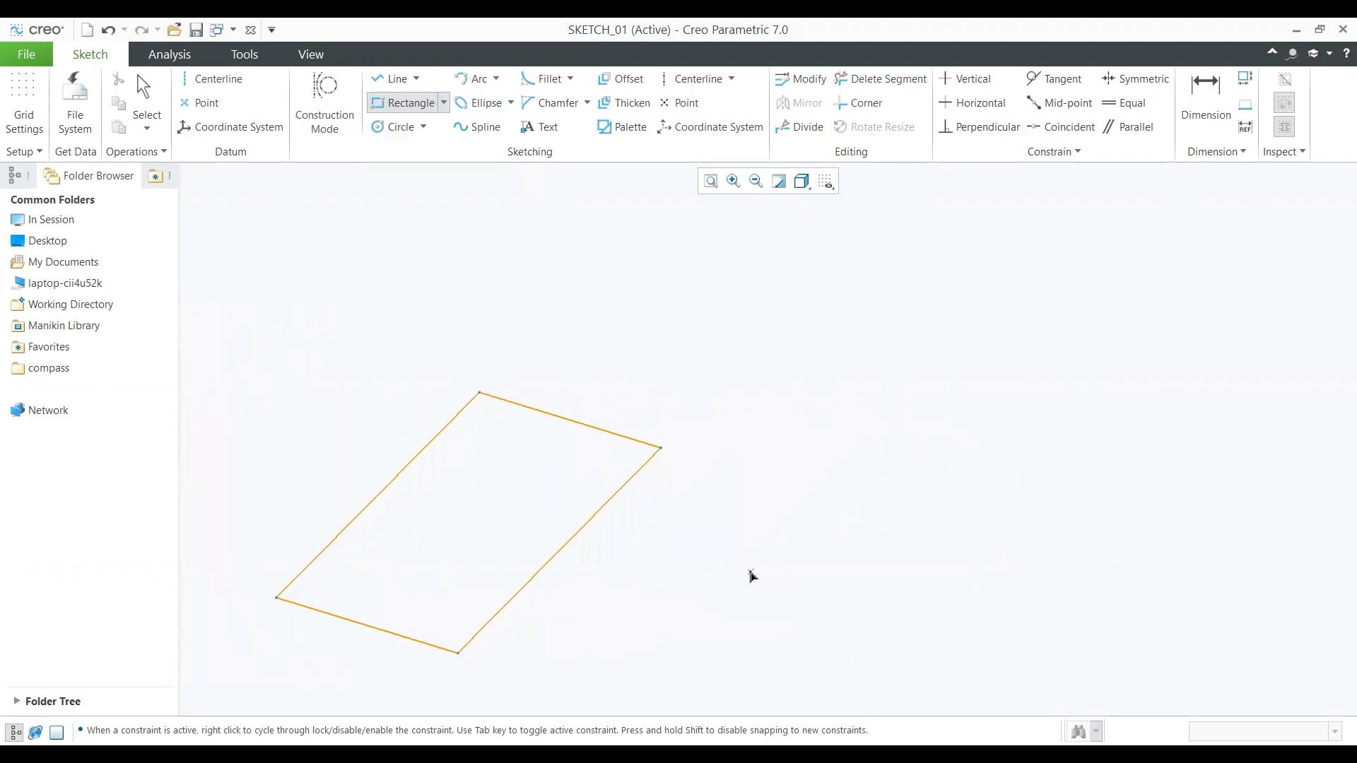
{"action": "left_click", "coordinate": [423, 127]}
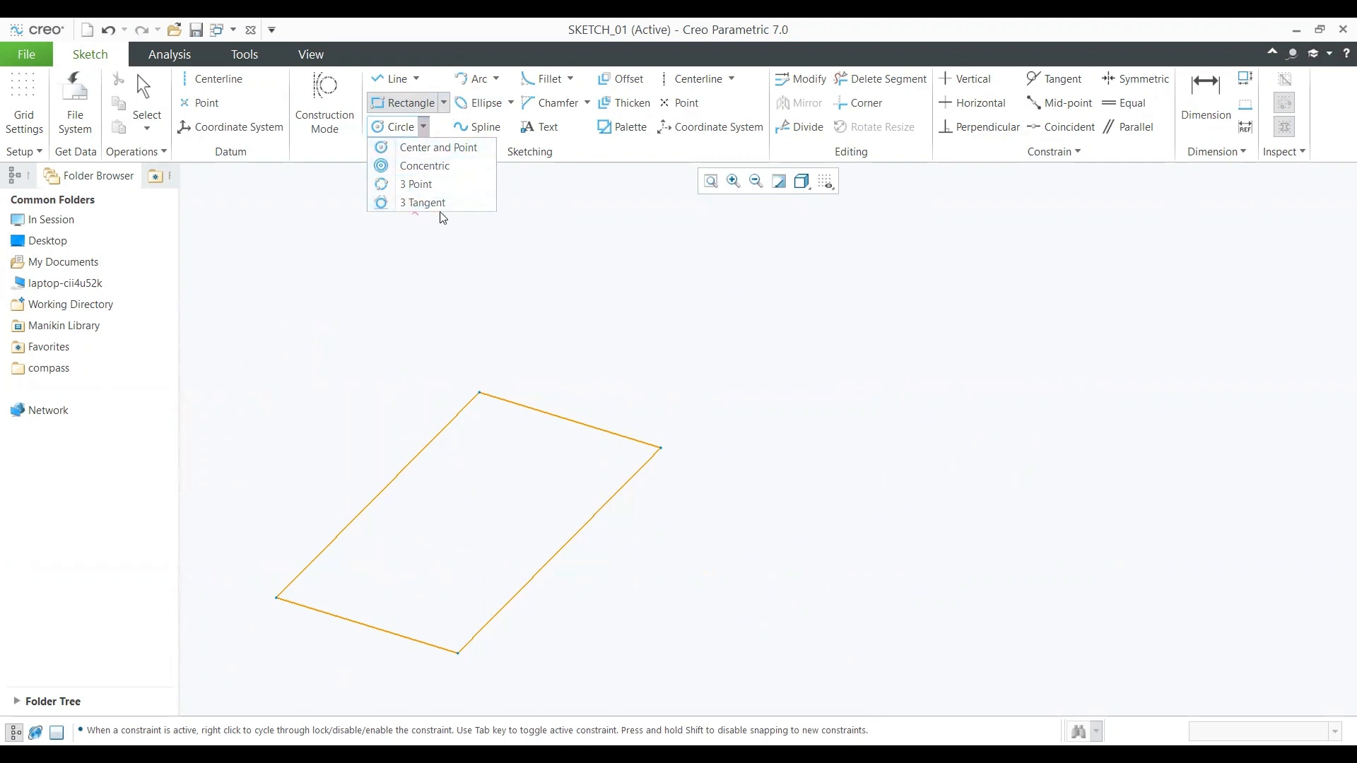
{"action": "left_click", "coordinate": [456, 148]}
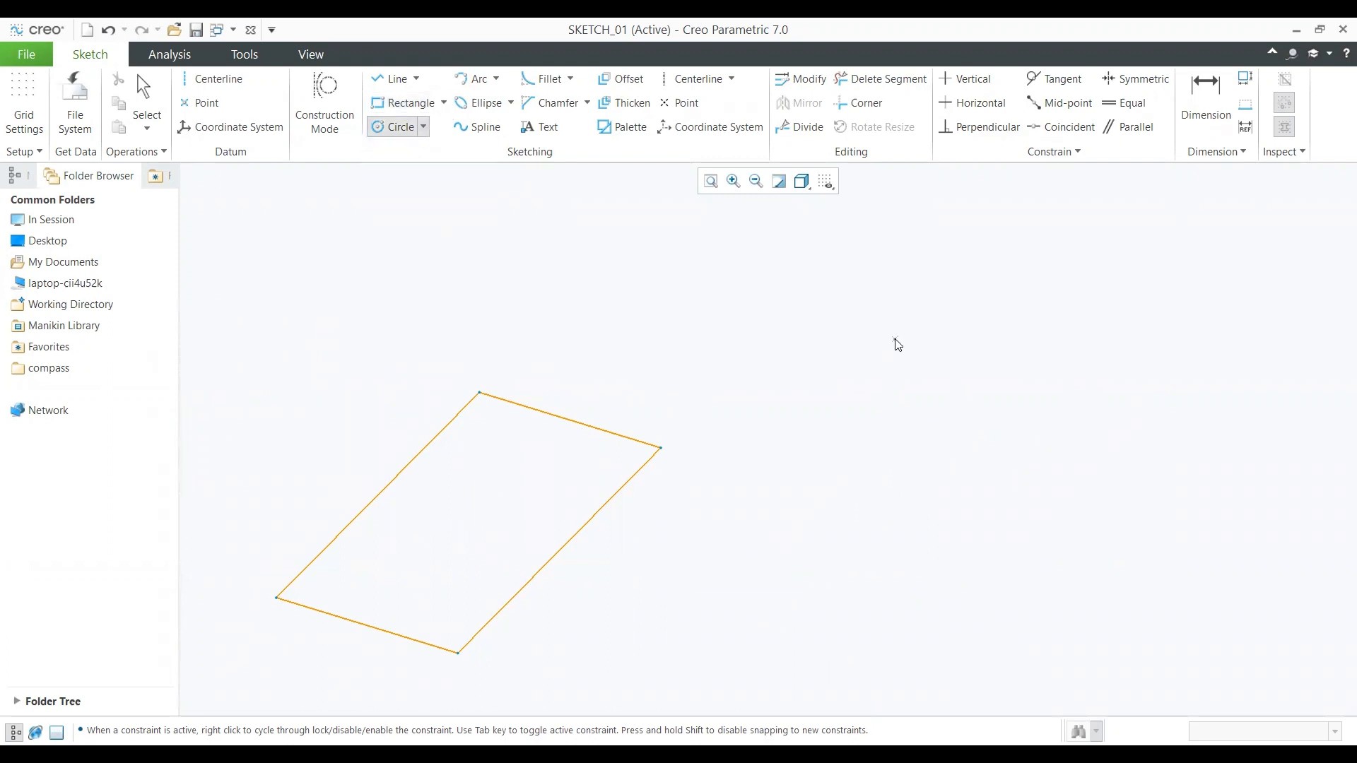
{"action": "left_click", "coordinate": [895, 339]}
{"action": "left_click", "coordinate": [960, 353]}
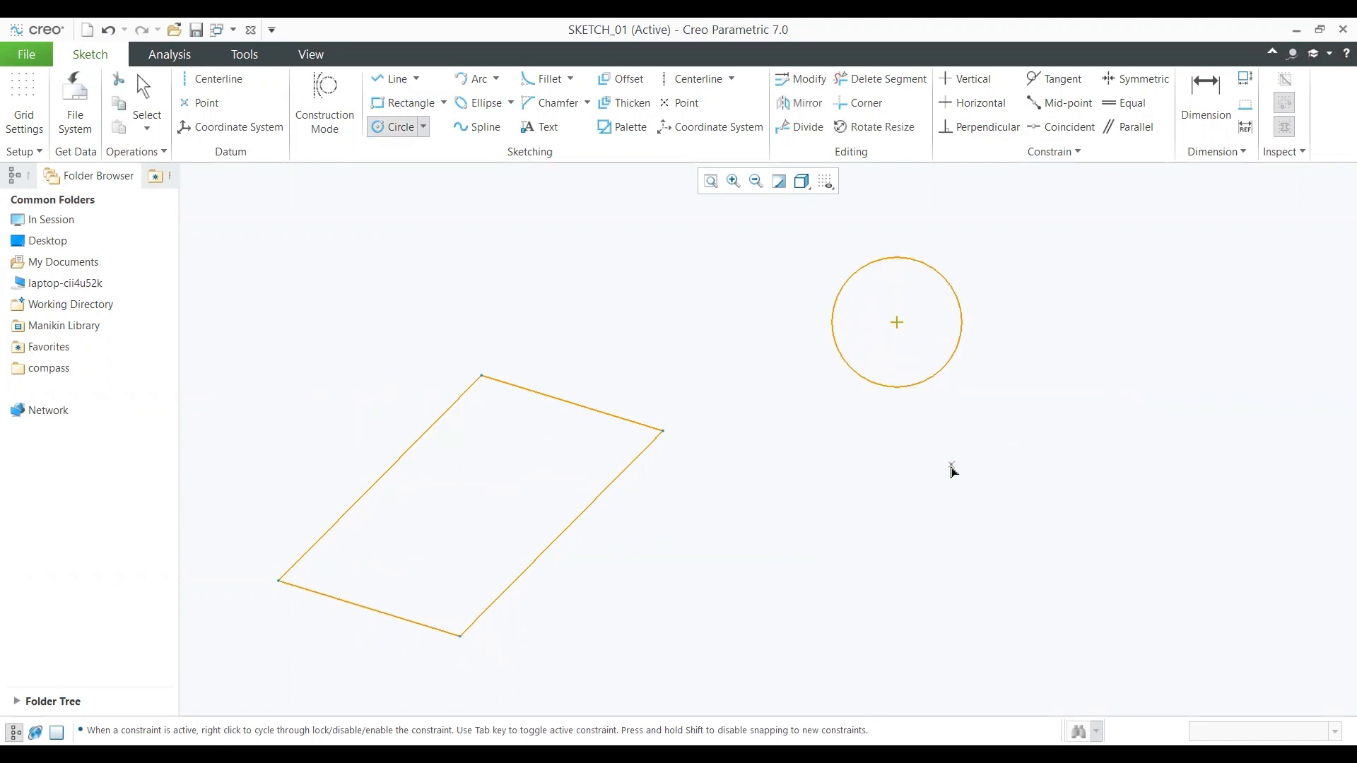
{"action": "middle_click", "coordinate": [969, 454]}
{"action": "middle_click_drag", "start_coordinate": [966, 458], "coordinate": [916, 531]}
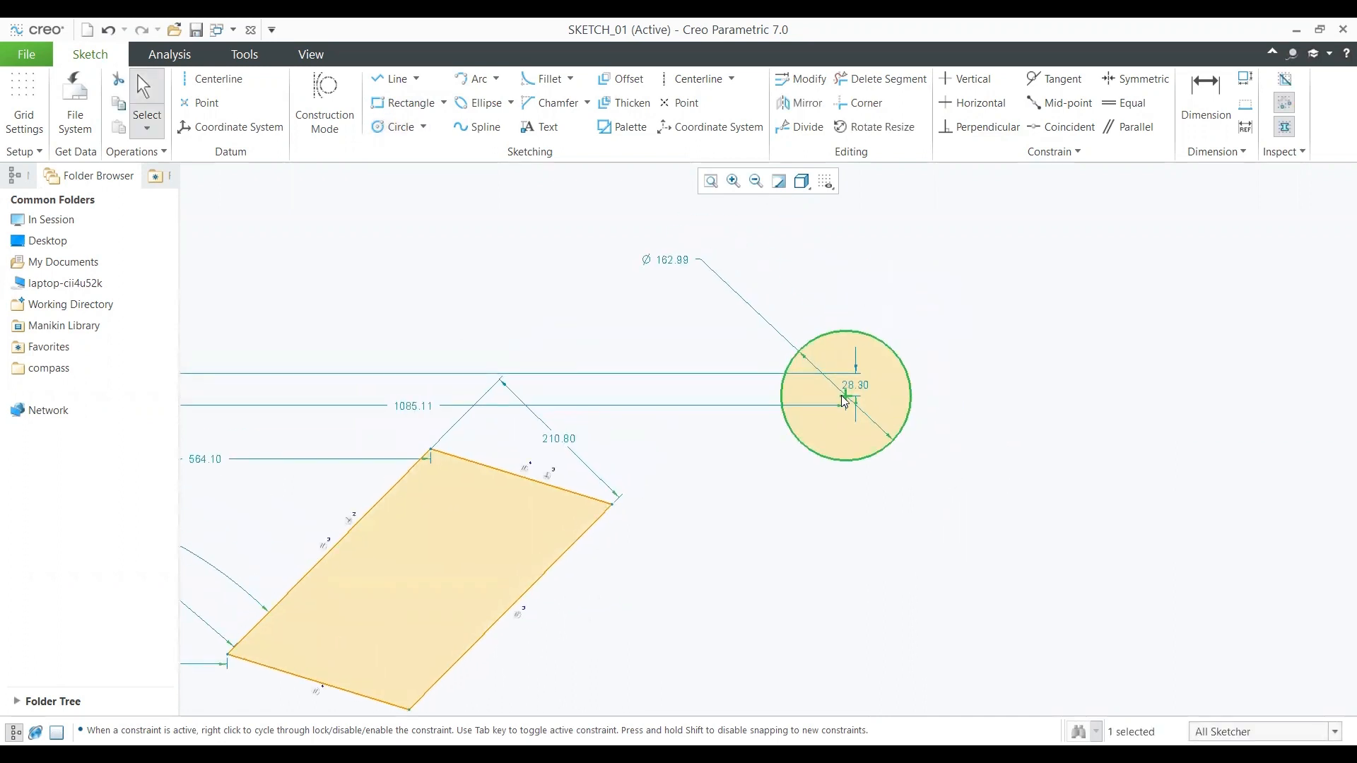
Step: Draw six concentric circles around the center-and-point circle, with diameters of about 264, 373, 510, 683, 779 and 888
{"action": "middle_click_drag", "start_coordinate": [972, 432], "coordinate": [760, 508]}
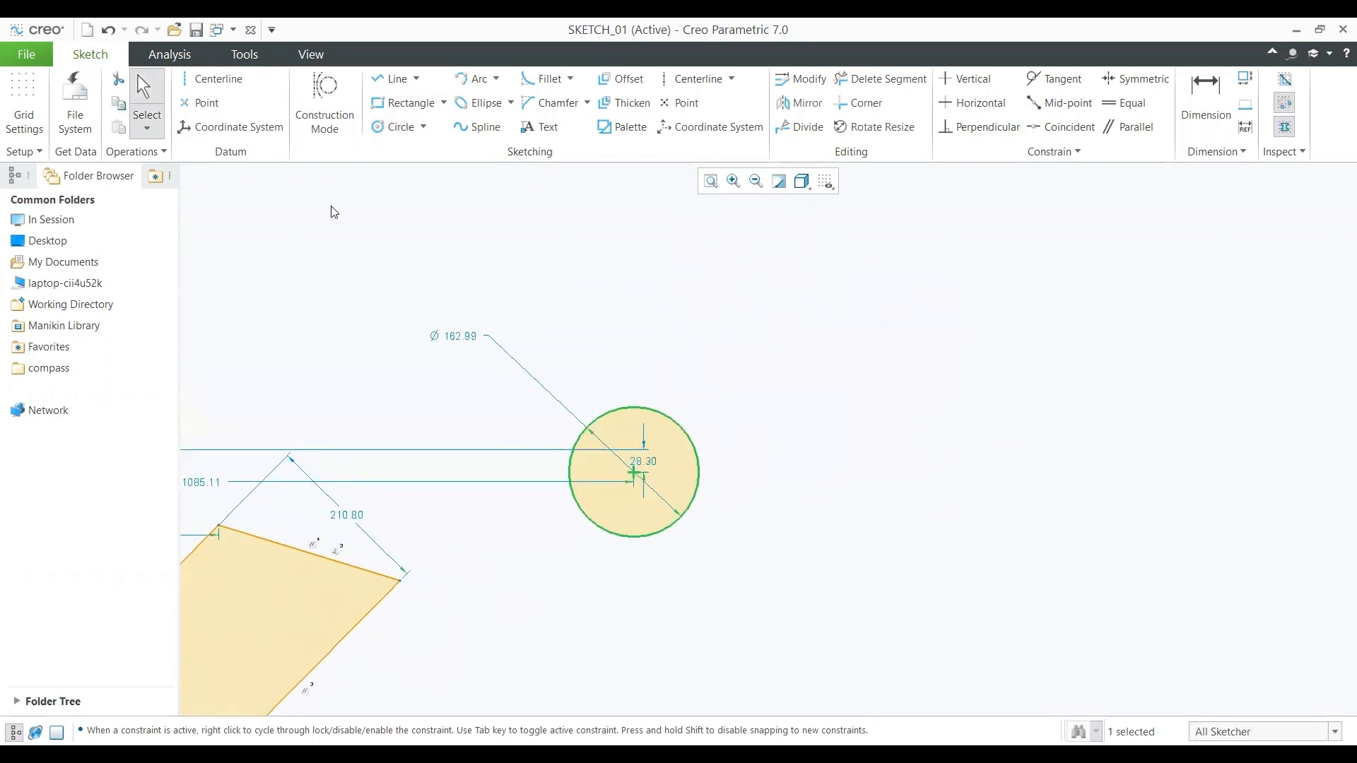
{"action": "left_click", "coordinate": [424, 128]}
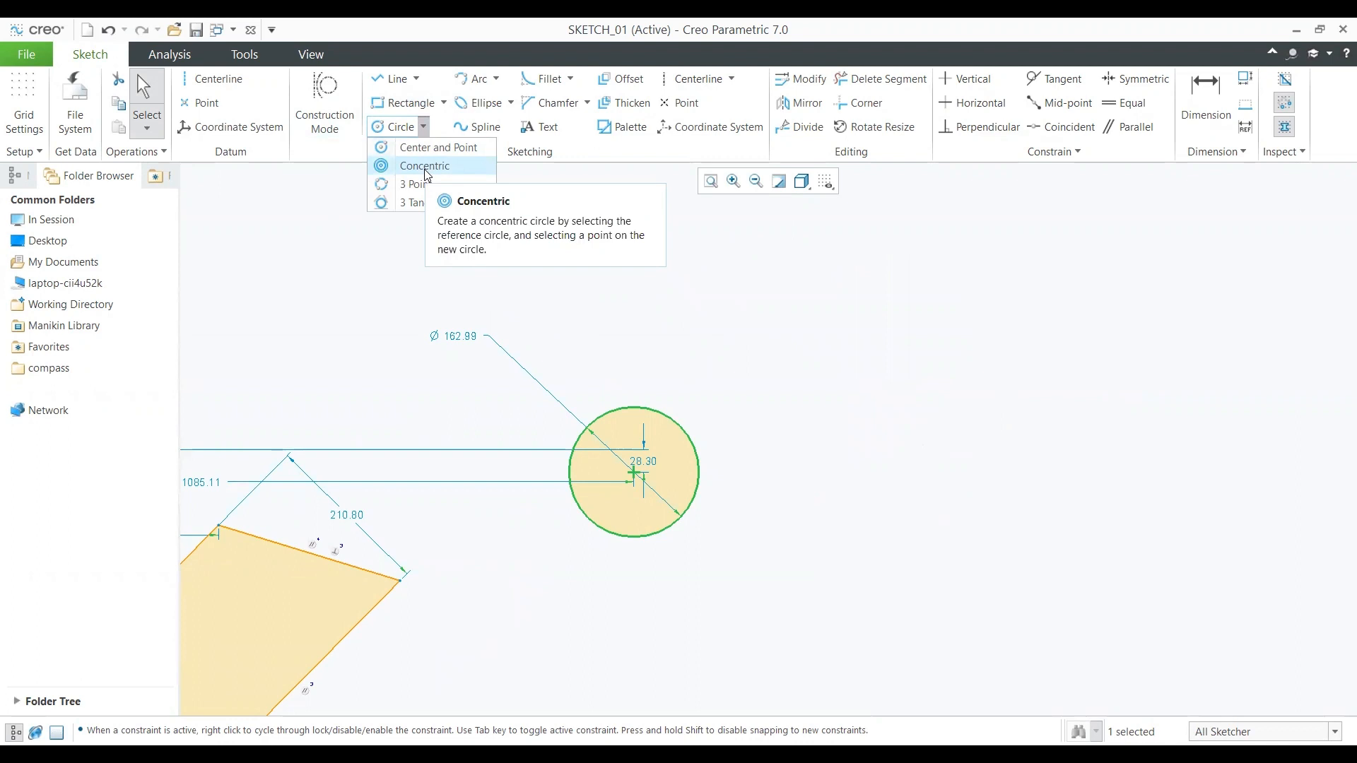
{"action": "left_click", "coordinate": [424, 167]}
{"action": "left_click", "coordinate": [423, 127]}
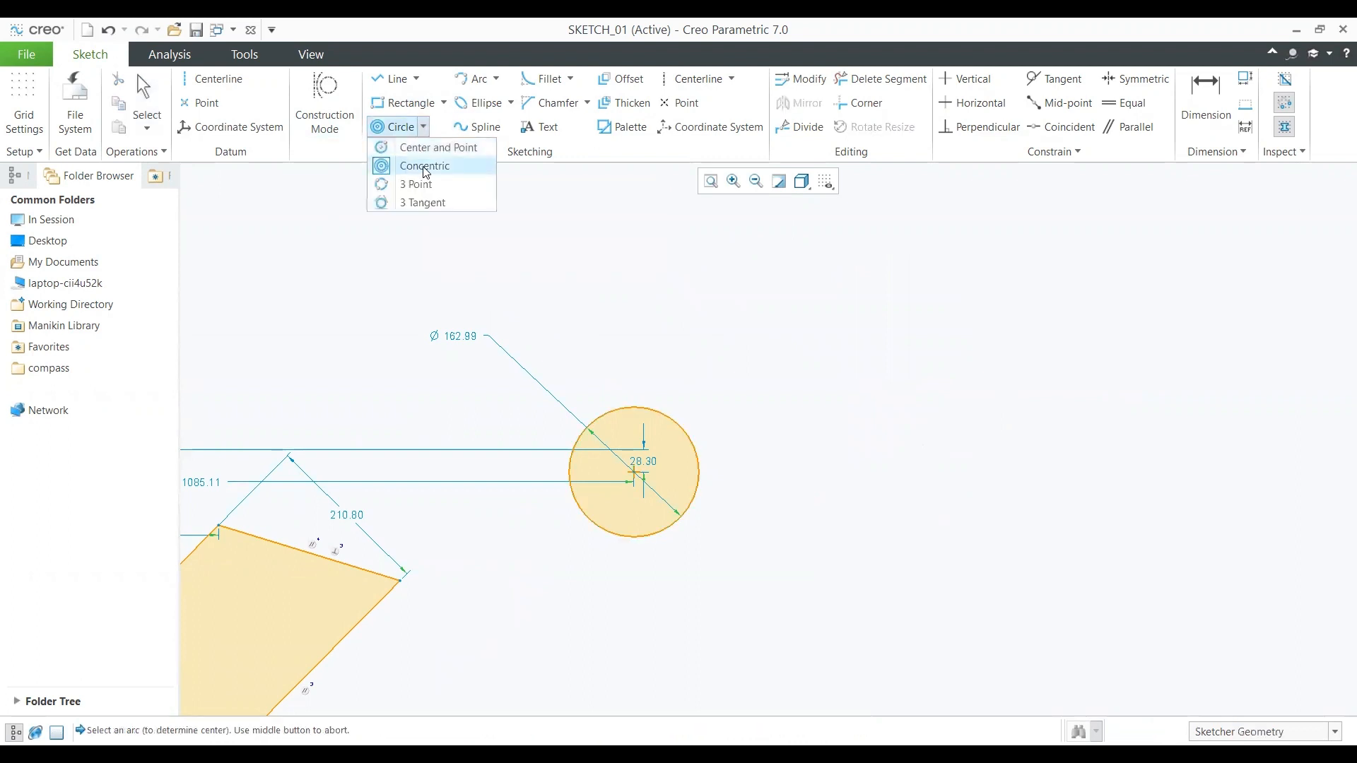
{"action": "left_click", "coordinate": [992, 413]}
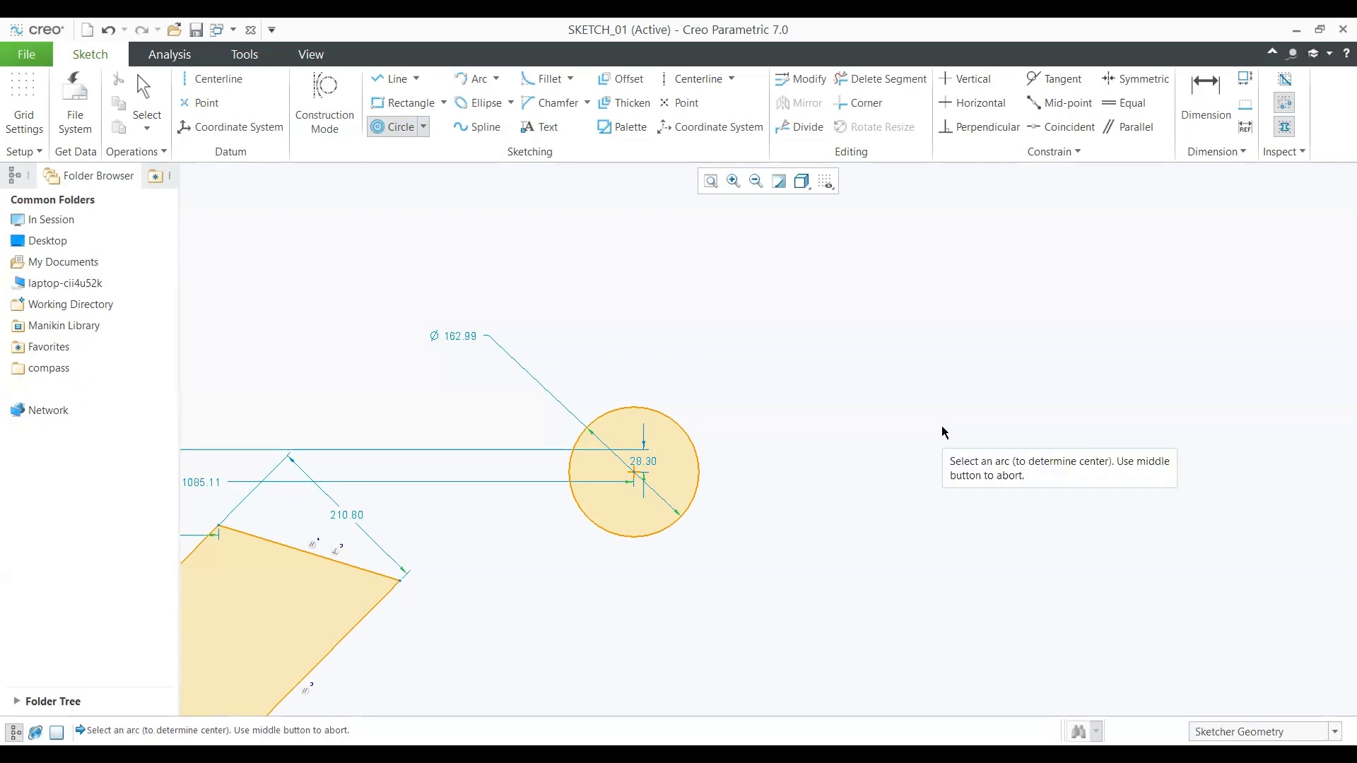
{"action": "left_click", "coordinate": [692, 446]}
{"action": "left_click", "coordinate": [728, 421]}
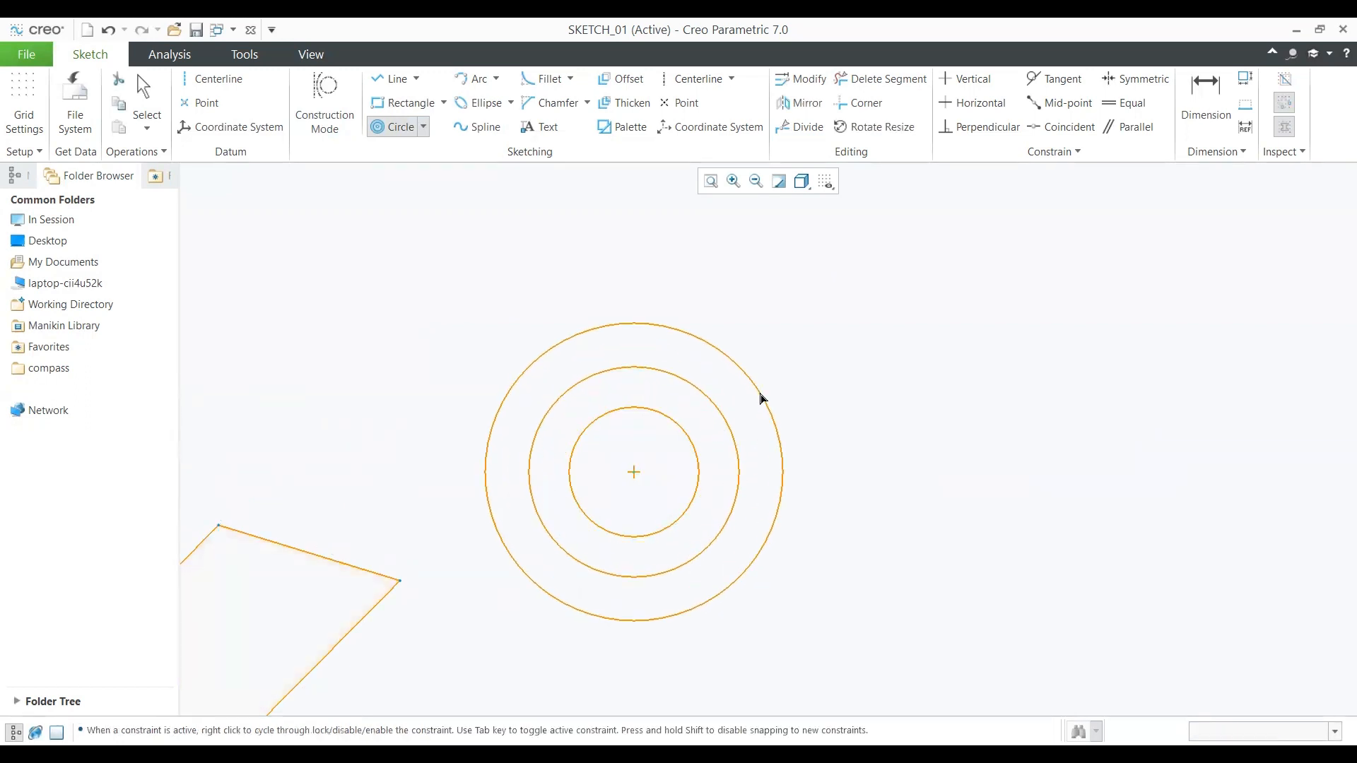
{"action": "left_click", "coordinate": [760, 397]}
{"action": "left_click", "coordinate": [807, 363]}
{"action": "left_click", "coordinate": [862, 323]}
{"action": "left_click", "coordinate": [924, 269]}
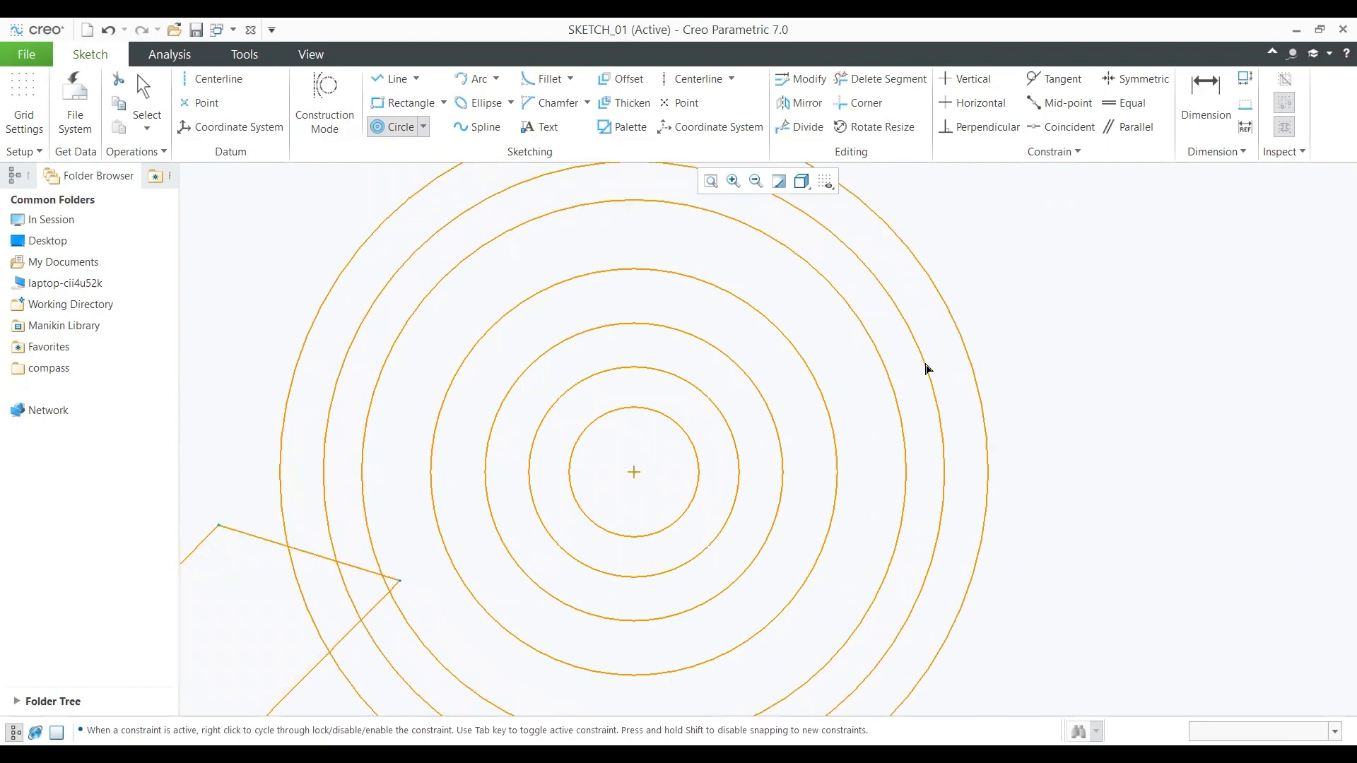
{"action": "left_click", "coordinate": [926, 365]}
{"action": "middle_click", "coordinate": [1036, 373]}
{"action": "middle_click_drag", "start_coordinate": [1044, 439], "coordinate": [1051, 476]}
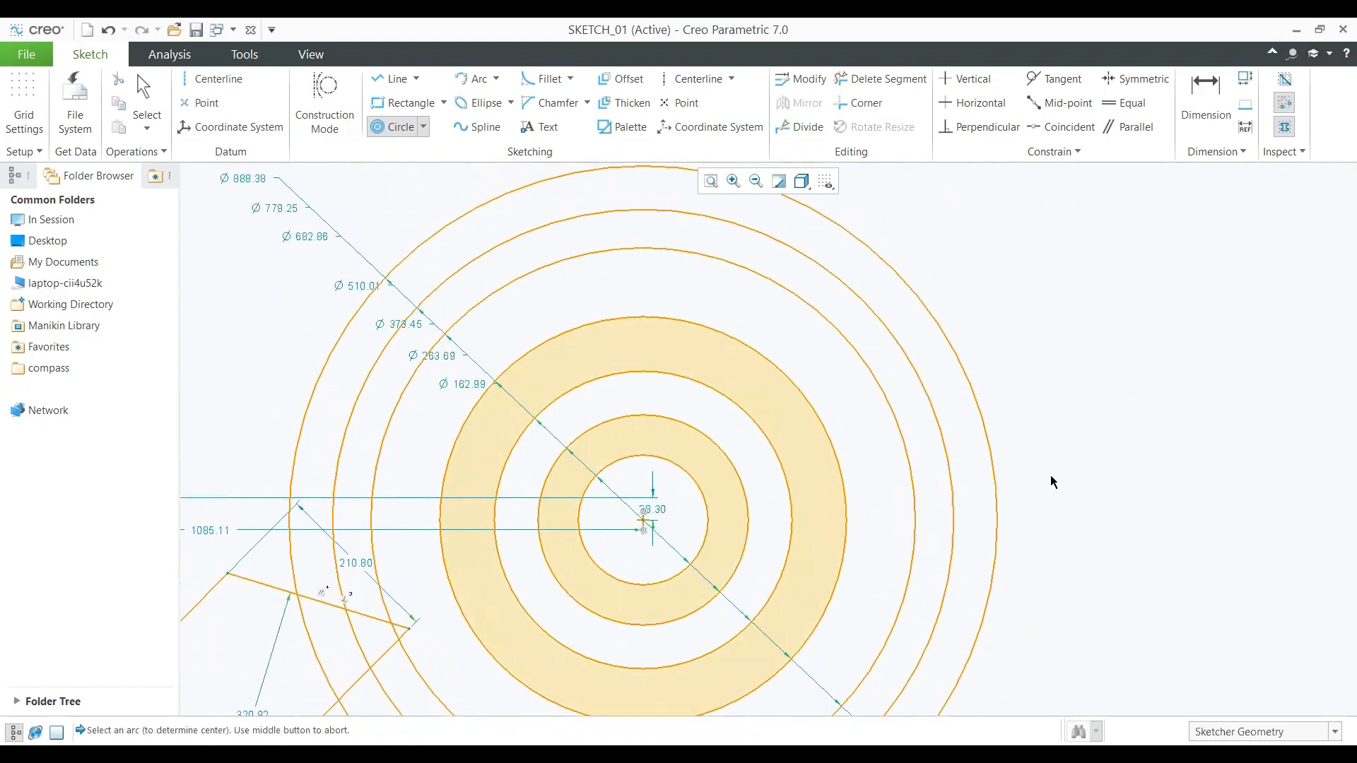
{"action": "middle_click", "coordinate": [1049, 472]}
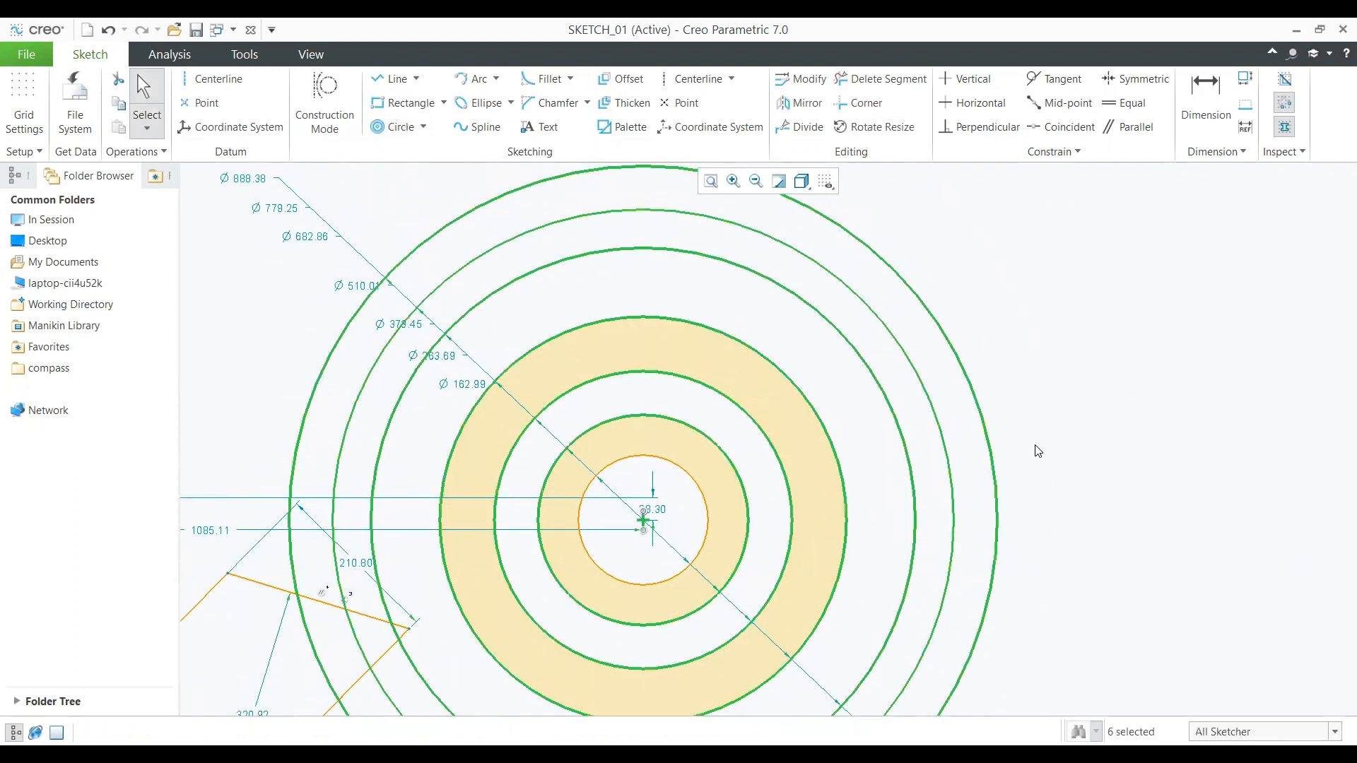
Step: Draw a 3 Point circle about 336 in diameter in the empty area right of the concentric circles
{"action": "scroll", "coordinate": [1028, 452], "scroll_direction": "up", "scroll_amount": 5}
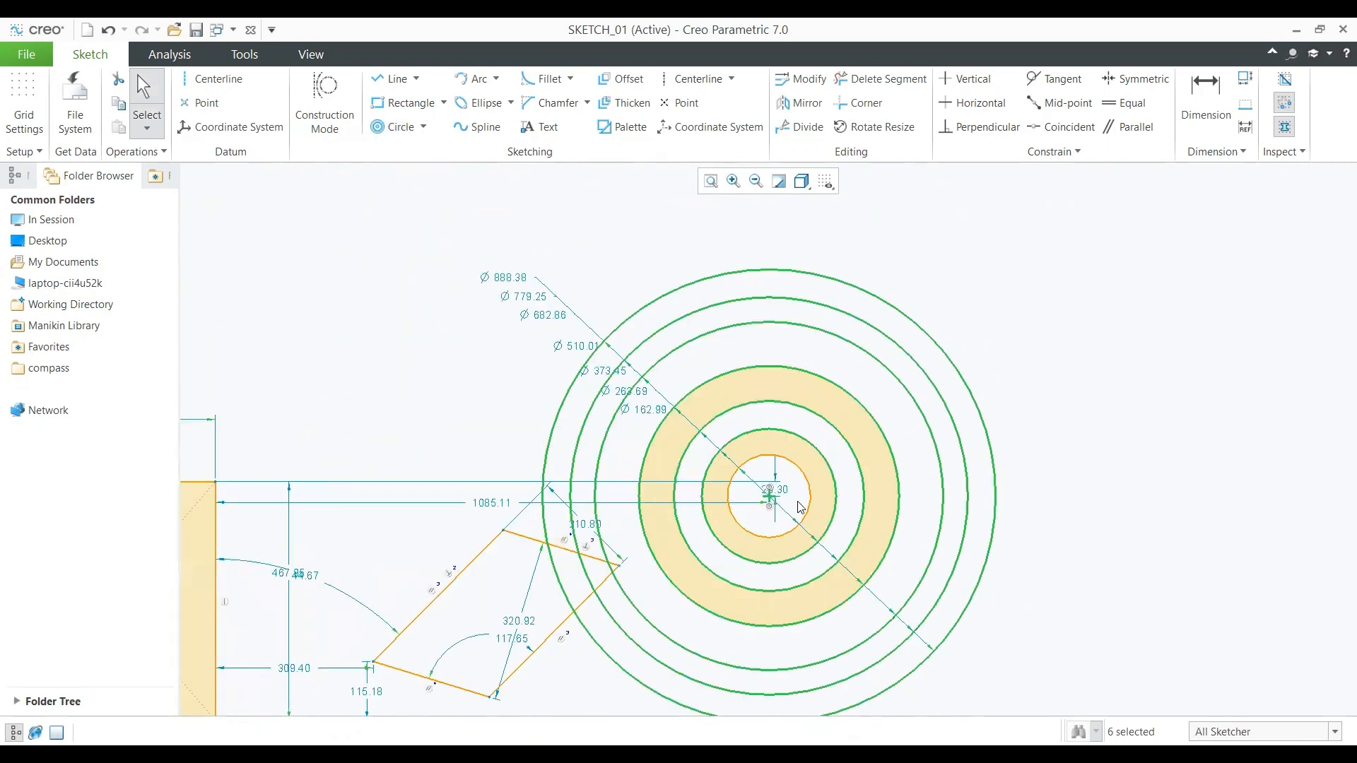
{"action": "scroll", "coordinate": [786, 511], "scroll_direction": "up", "scroll_amount": 2}
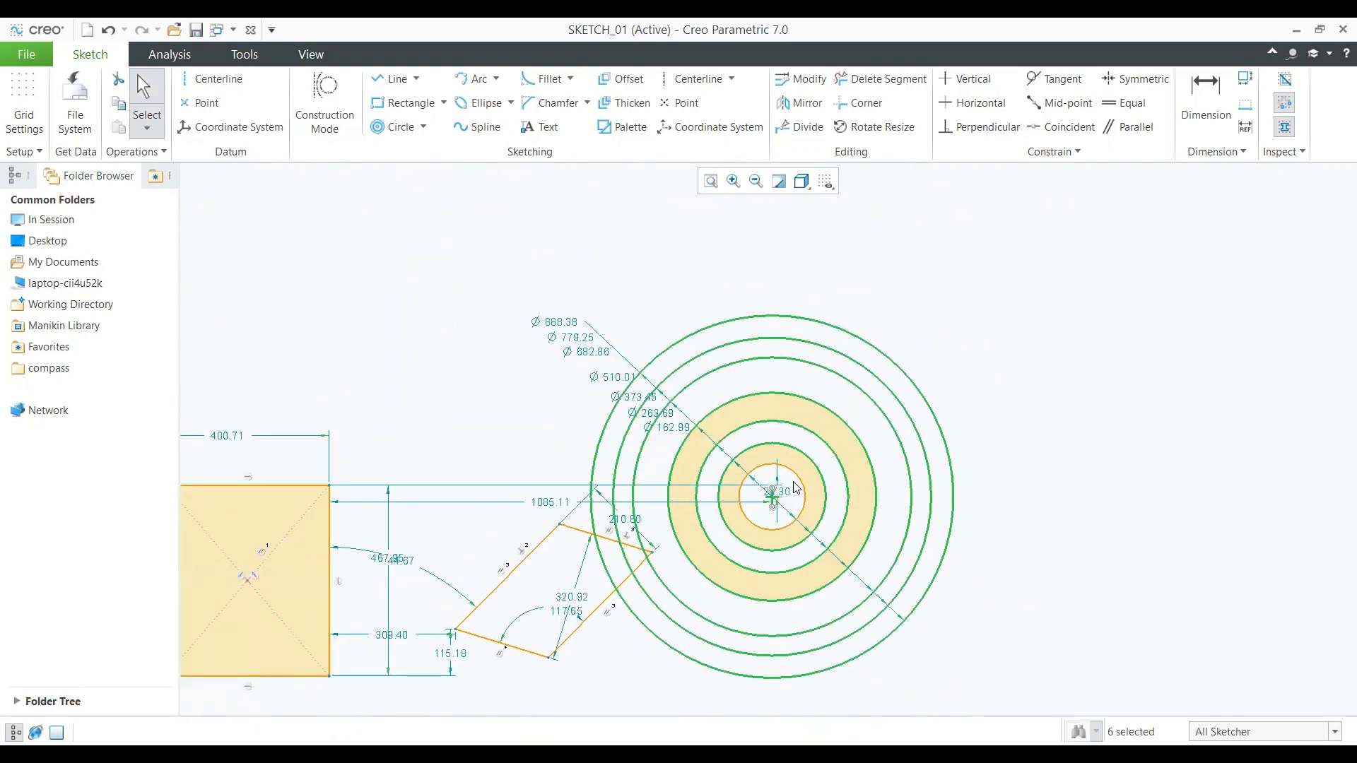
{"action": "scroll", "coordinate": [898, 319], "scroll_direction": "down", "scroll_amount": 2}
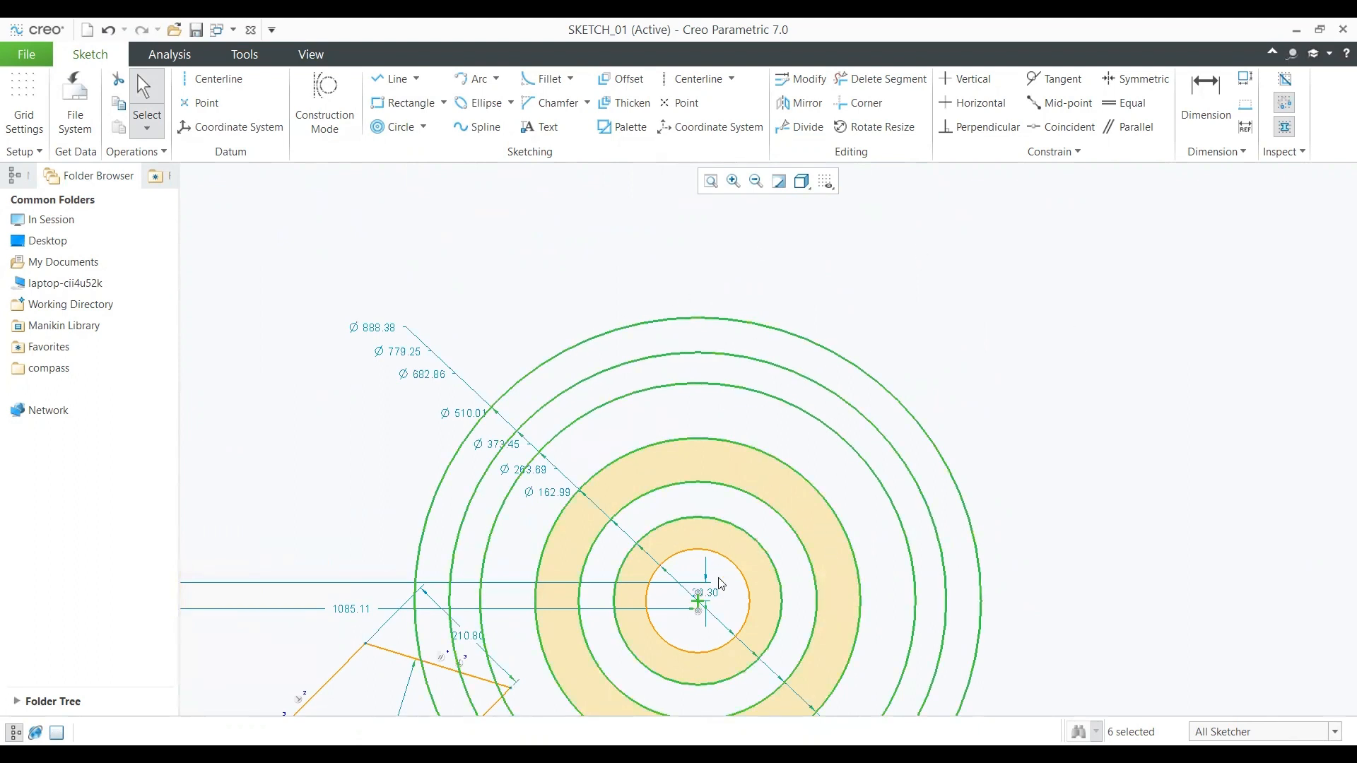
{"action": "mouse_move", "coordinate": [1080, 499]}
{"action": "middle_mouse_down"}
{"action": "mouse_move", "coordinate": [752, 493]}
{"action": "mouse_move", "coordinate": [304, 585]}
{"action": "middle_mouse_up"}
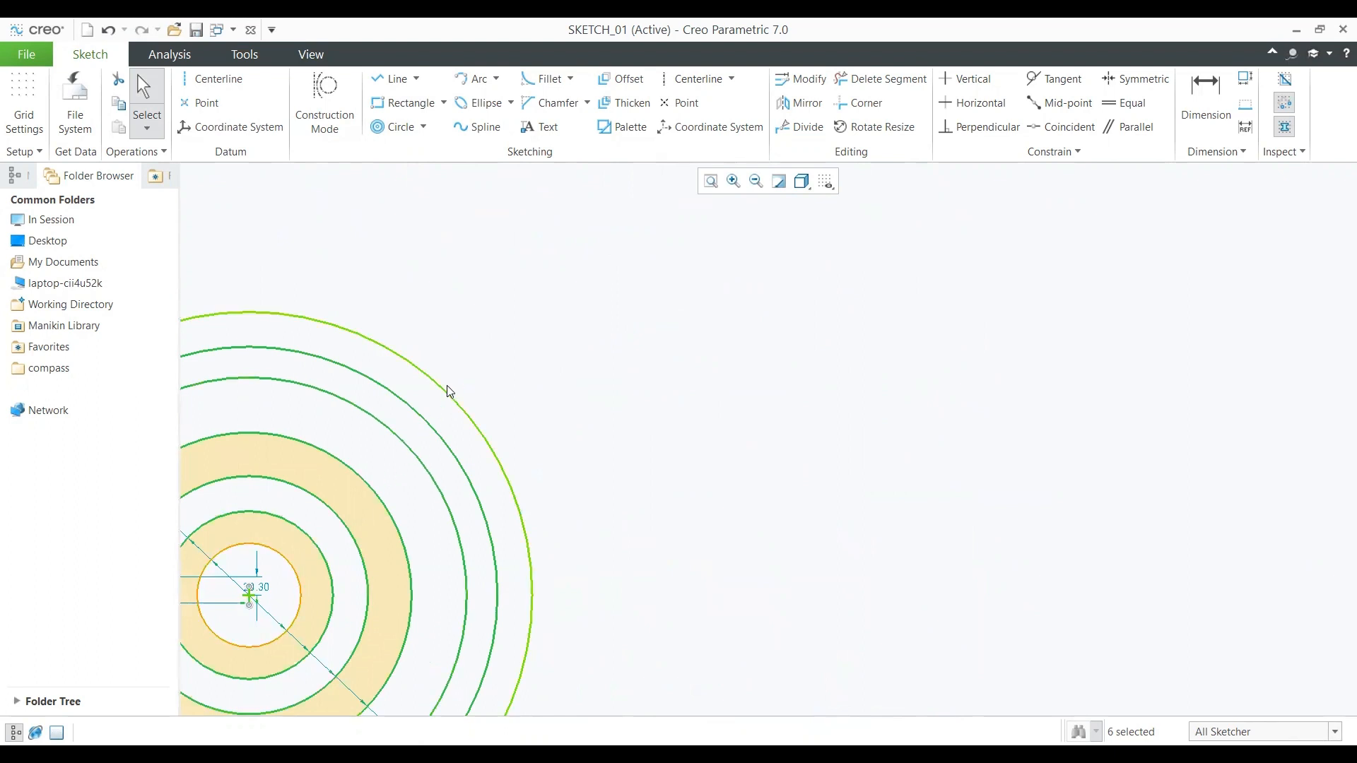
{"action": "middle_click_drag", "start_coordinate": [703, 414], "coordinate": [509, 471]}
{"action": "left_click", "coordinate": [423, 126]}
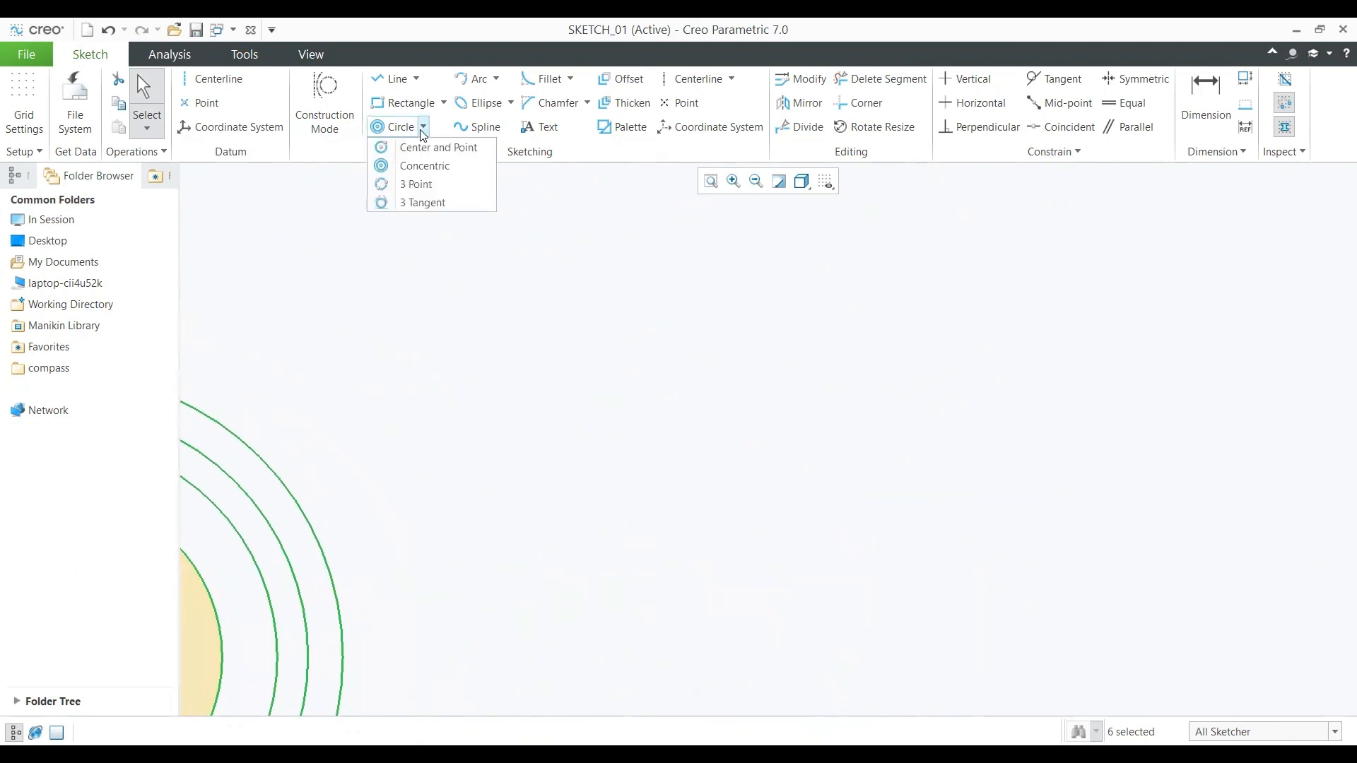
{"action": "left_click", "coordinate": [430, 184]}
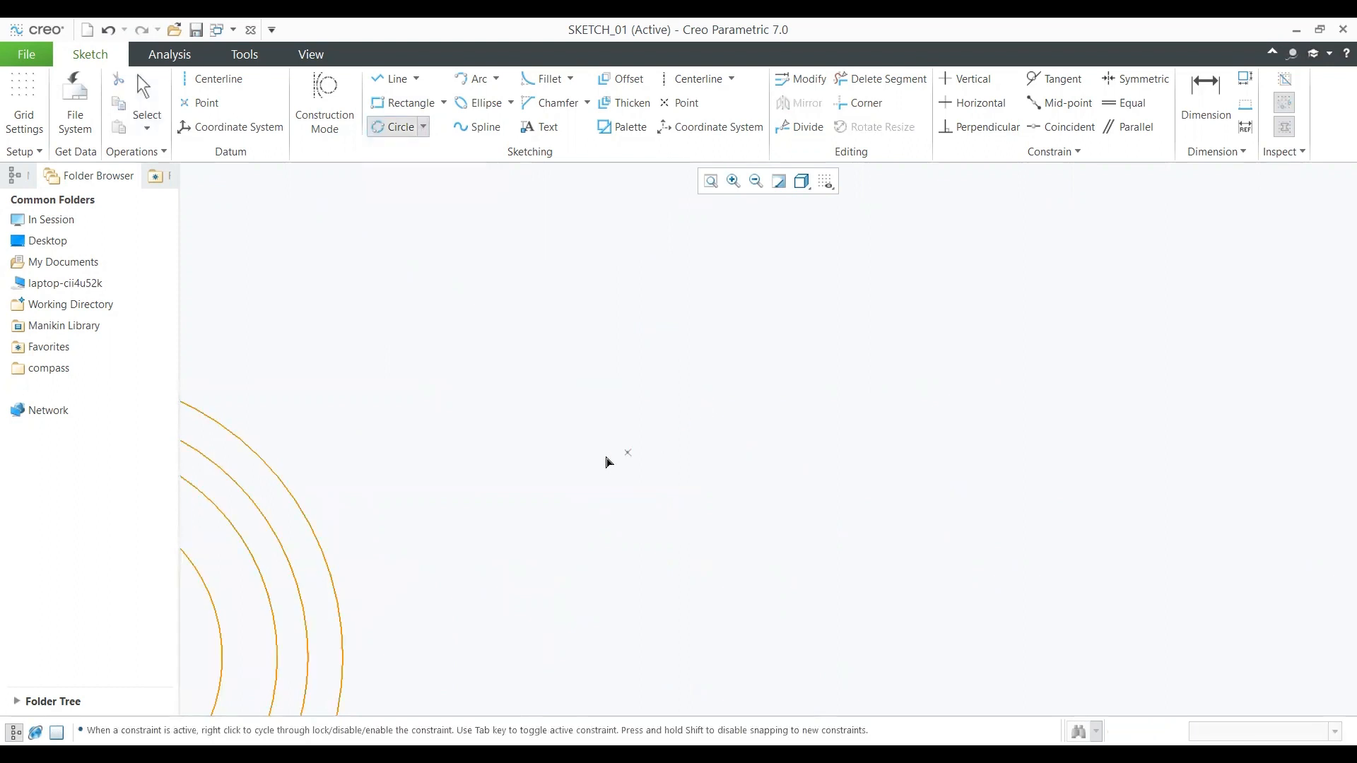
{"action": "left_click", "coordinate": [683, 428]}
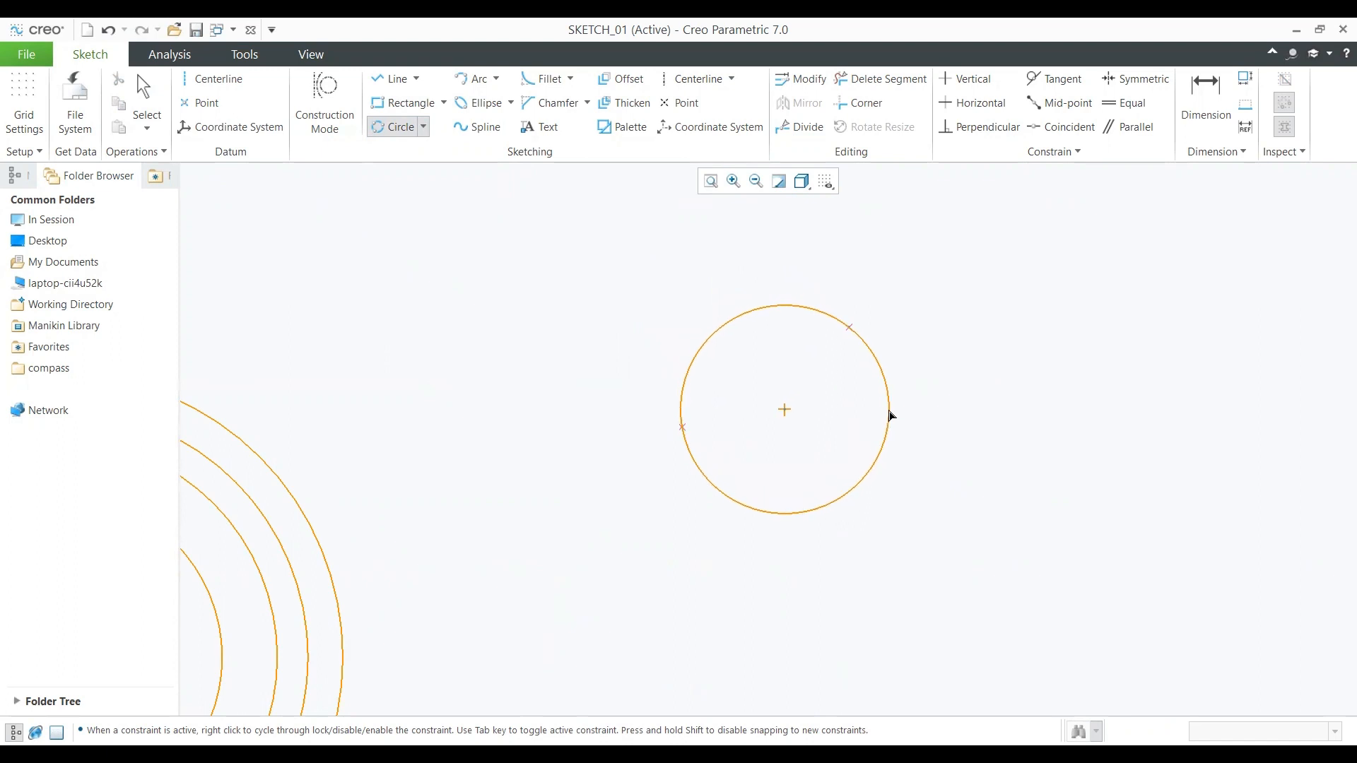
{"action": "left_click", "coordinate": [891, 455]}
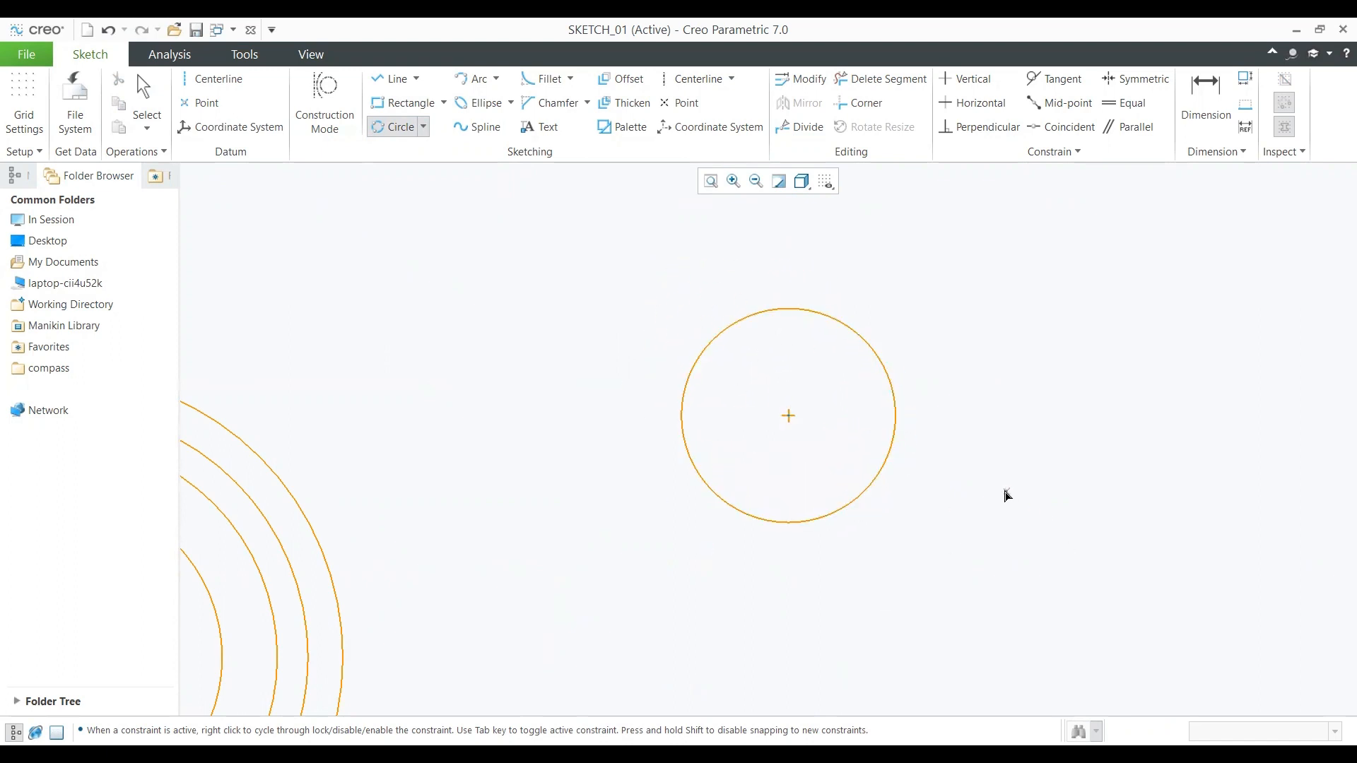
{"action": "middle_click_drag", "start_coordinate": [1004, 493], "coordinate": [850, 456]}
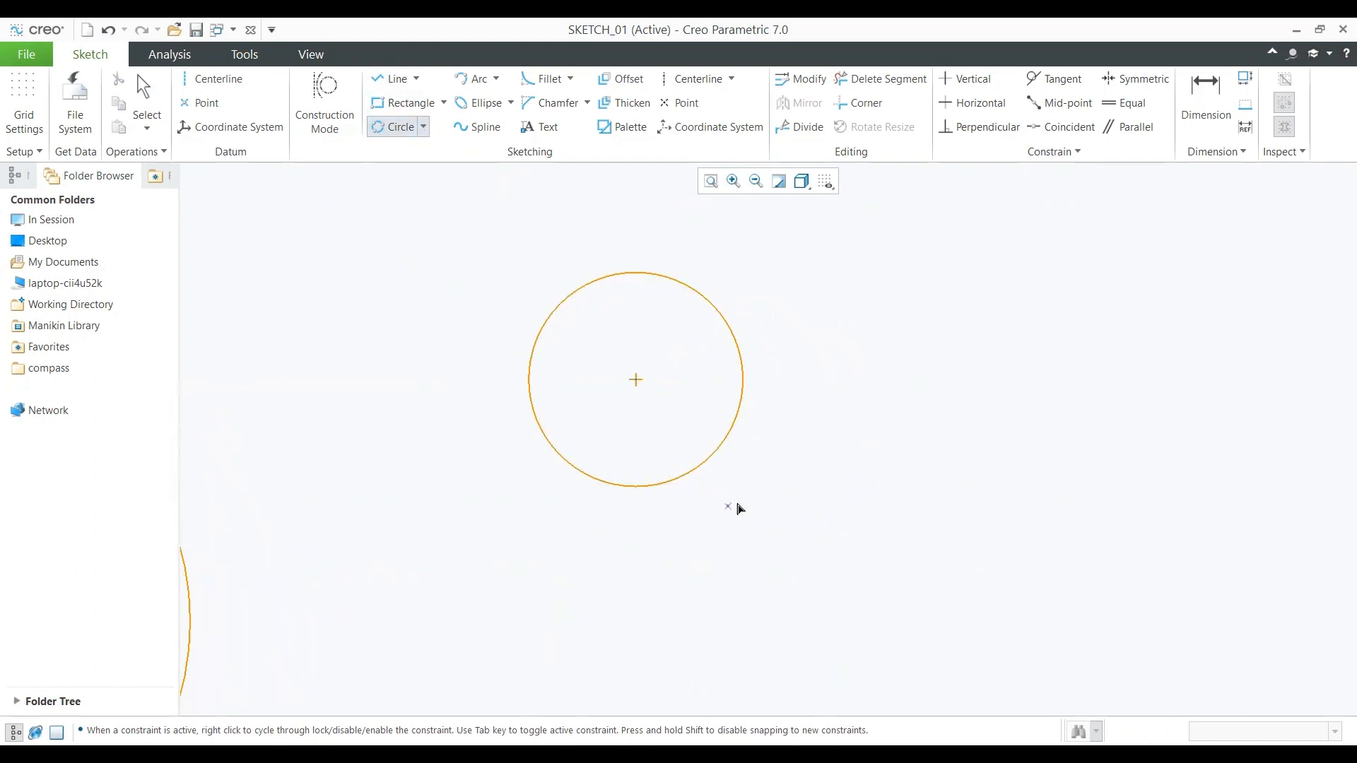
{"action": "middle_click", "coordinate": [472, 256]}
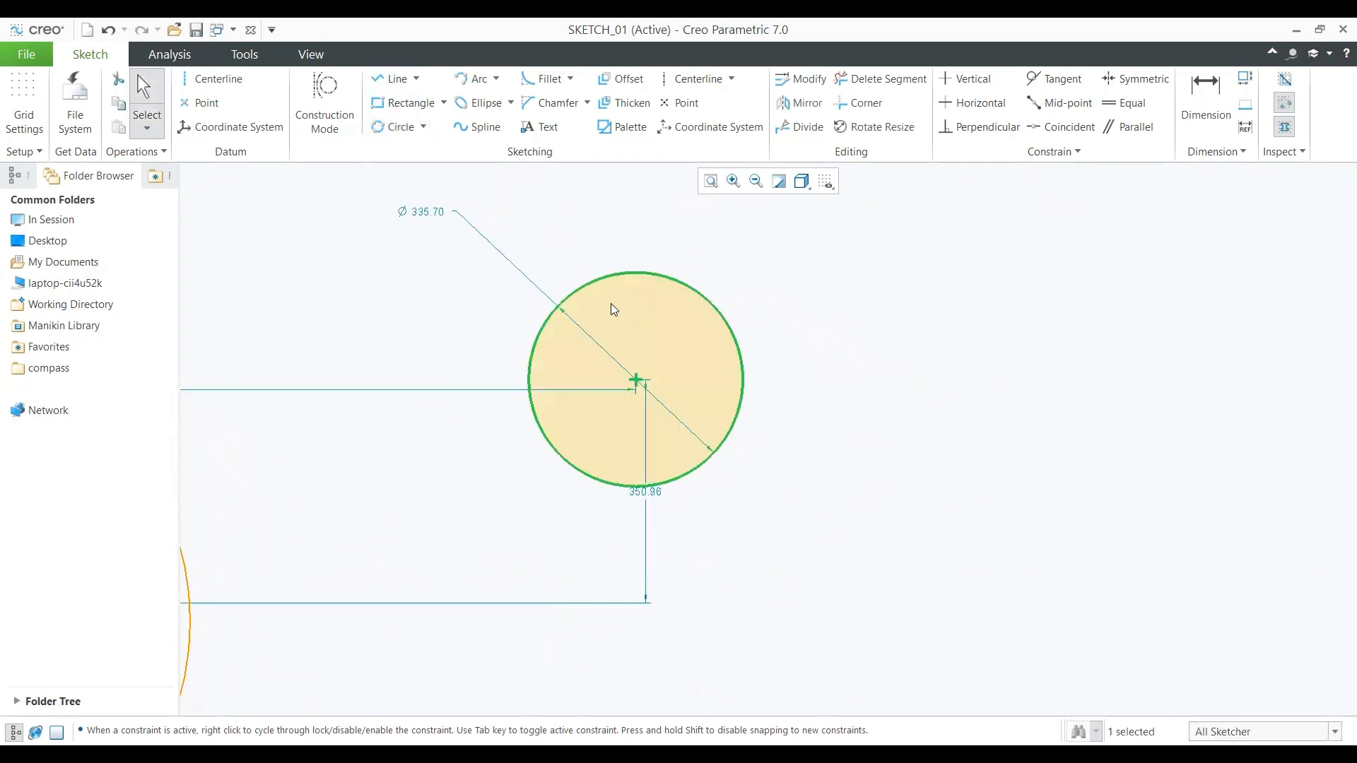
Step: Place three datum points in a triangular arrangement right of the 3 Point circle
{"action": "left_click", "coordinate": [200, 103]}
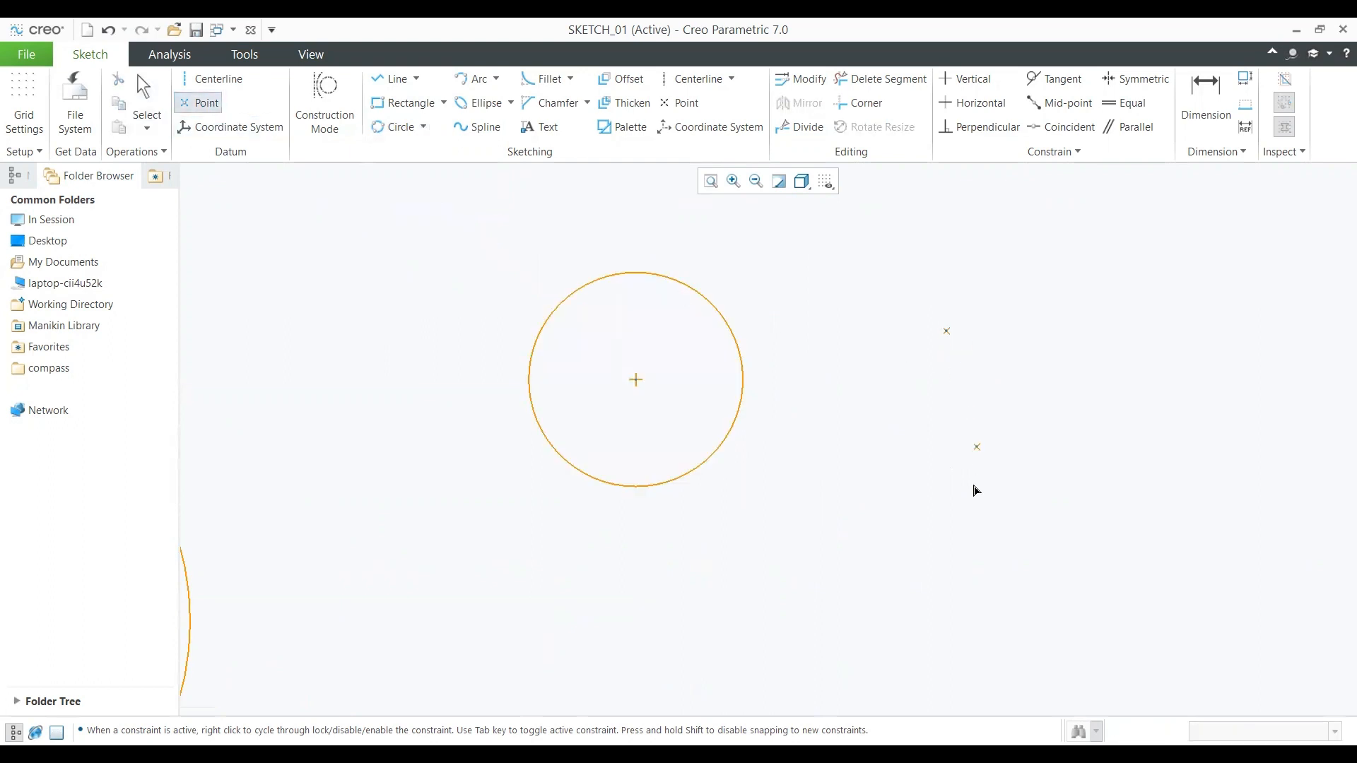
{"action": "left_click", "coordinate": [963, 518]}
{"action": "left_click", "coordinate": [1187, 405]}
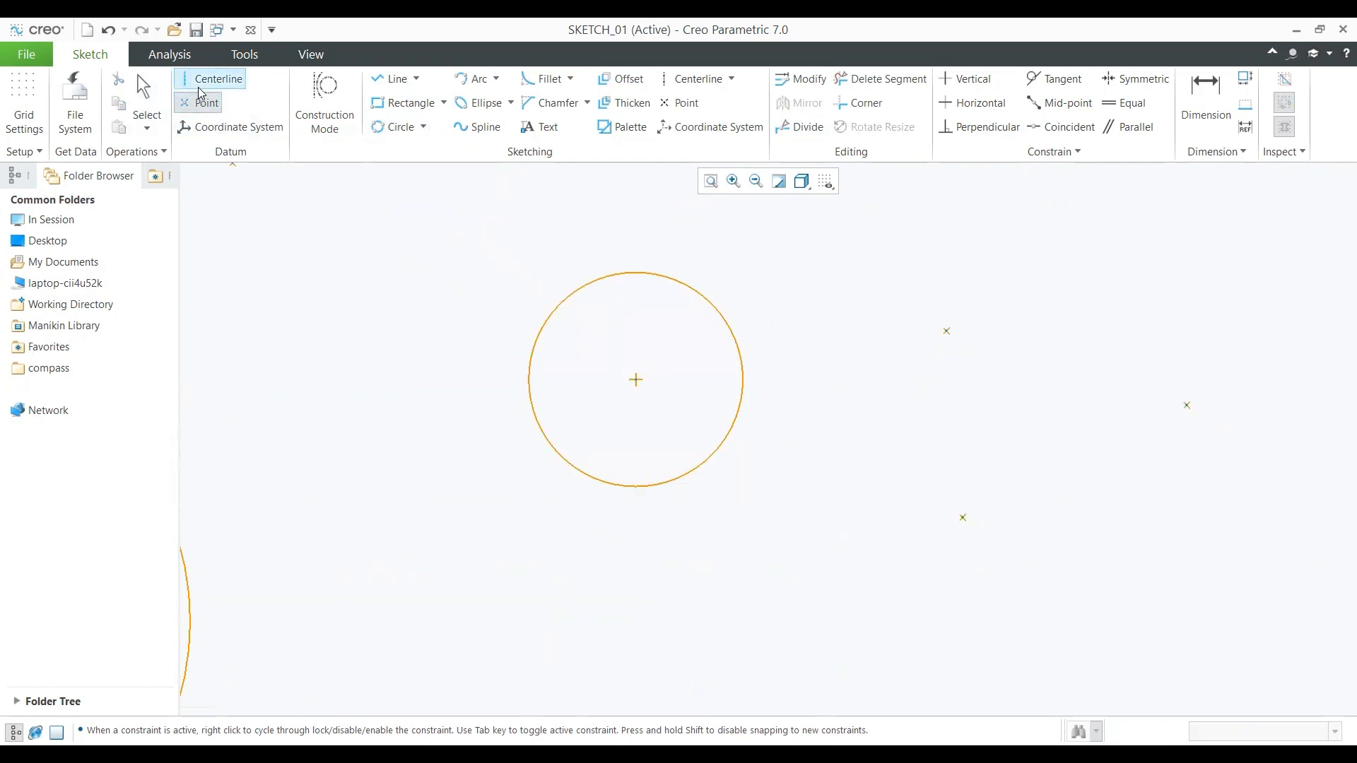
{"action": "middle_click", "coordinate": [1096, 525]}
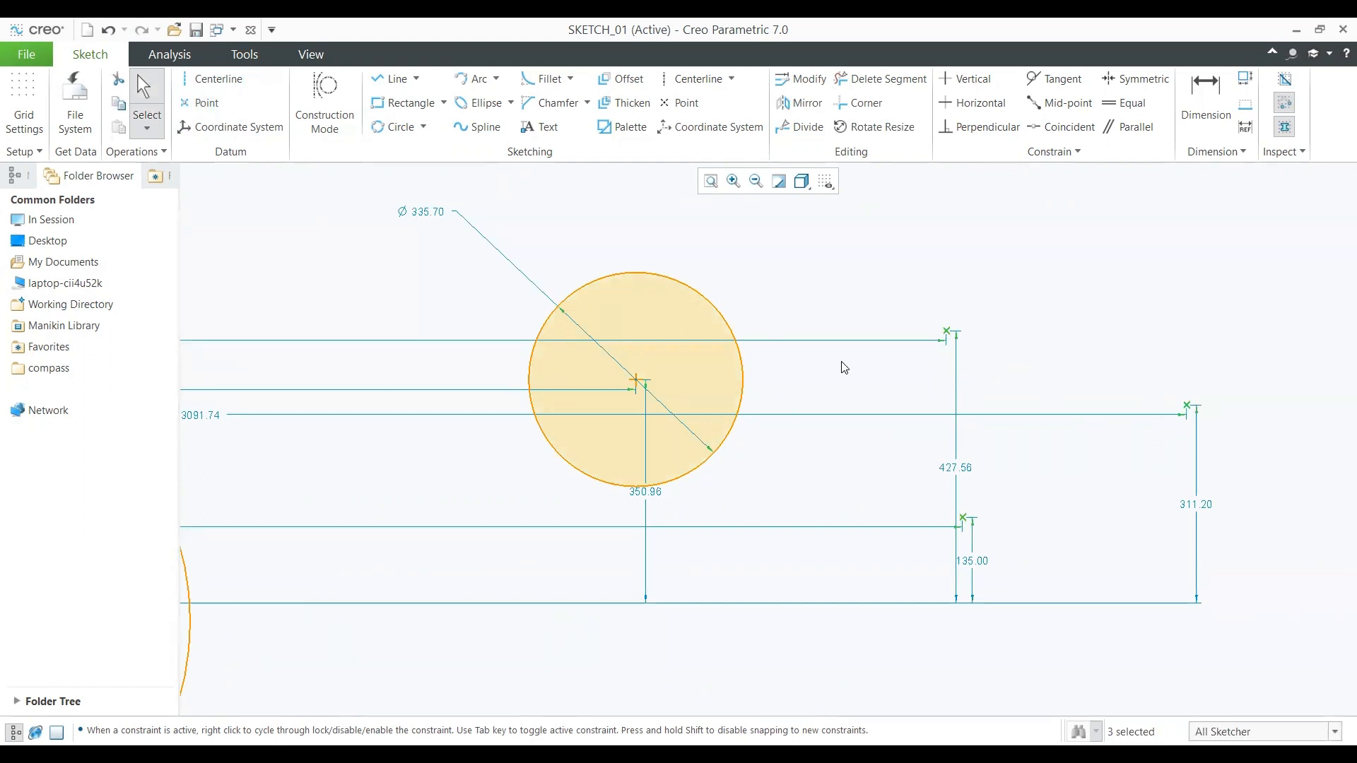
Step: Draw a 3 Point circle passing through the three datum points
{"action": "left_click", "coordinate": [396, 127]}
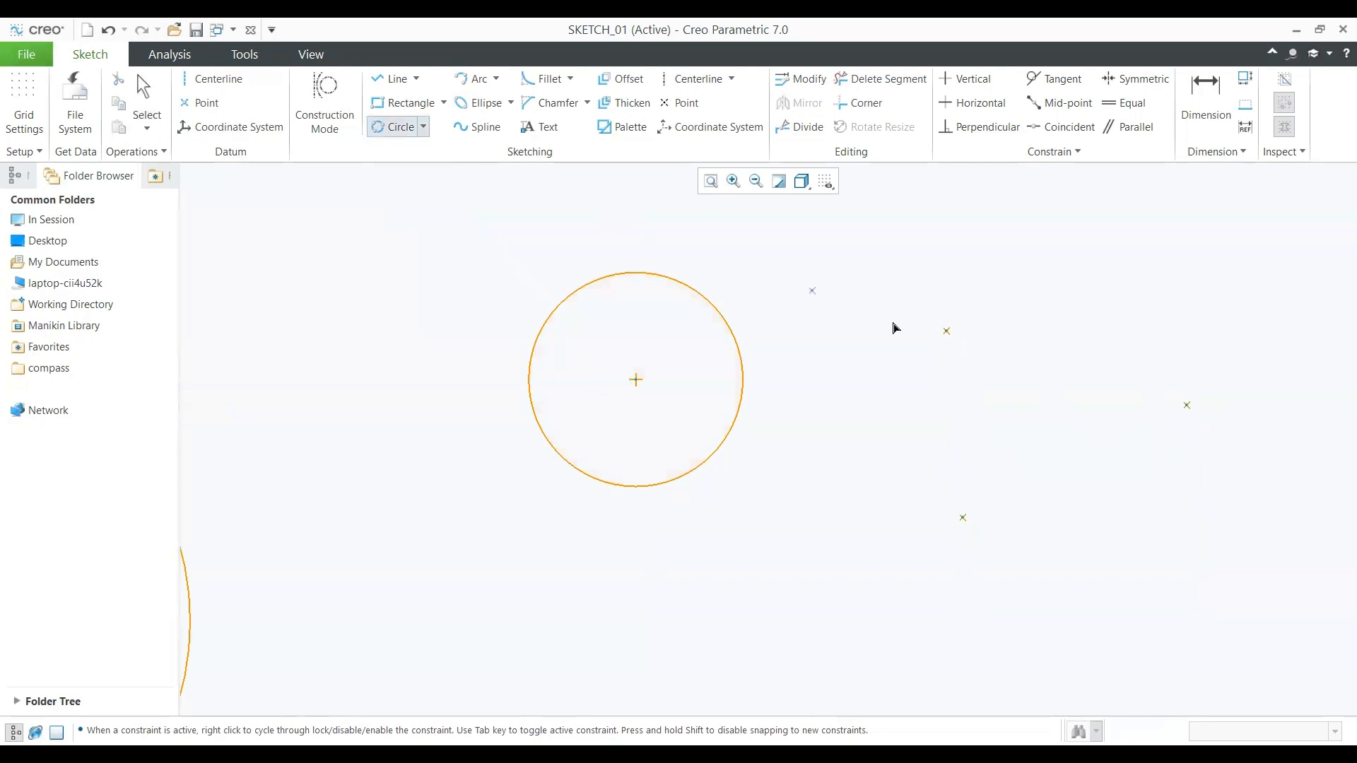
{"action": "left_click", "coordinate": [963, 517]}
{"action": "left_click", "coordinate": [947, 331]}
{"action": "left_click", "coordinate": [1187, 405]}
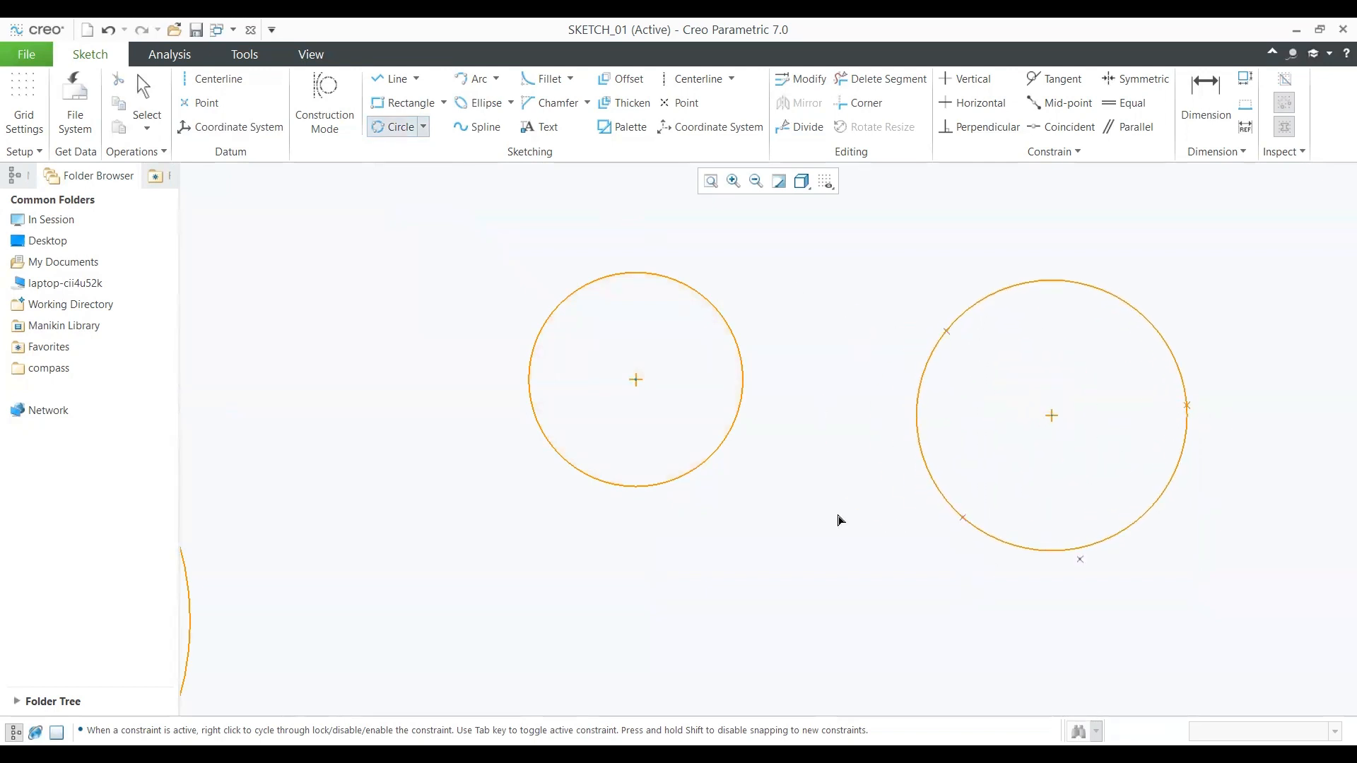
Step: Draw a 3 Tangent circle touching both 3 Point circles and the outermost concentric circle
{"action": "middle_click_drag", "start_coordinate": [870, 436], "coordinate": [688, 437]}
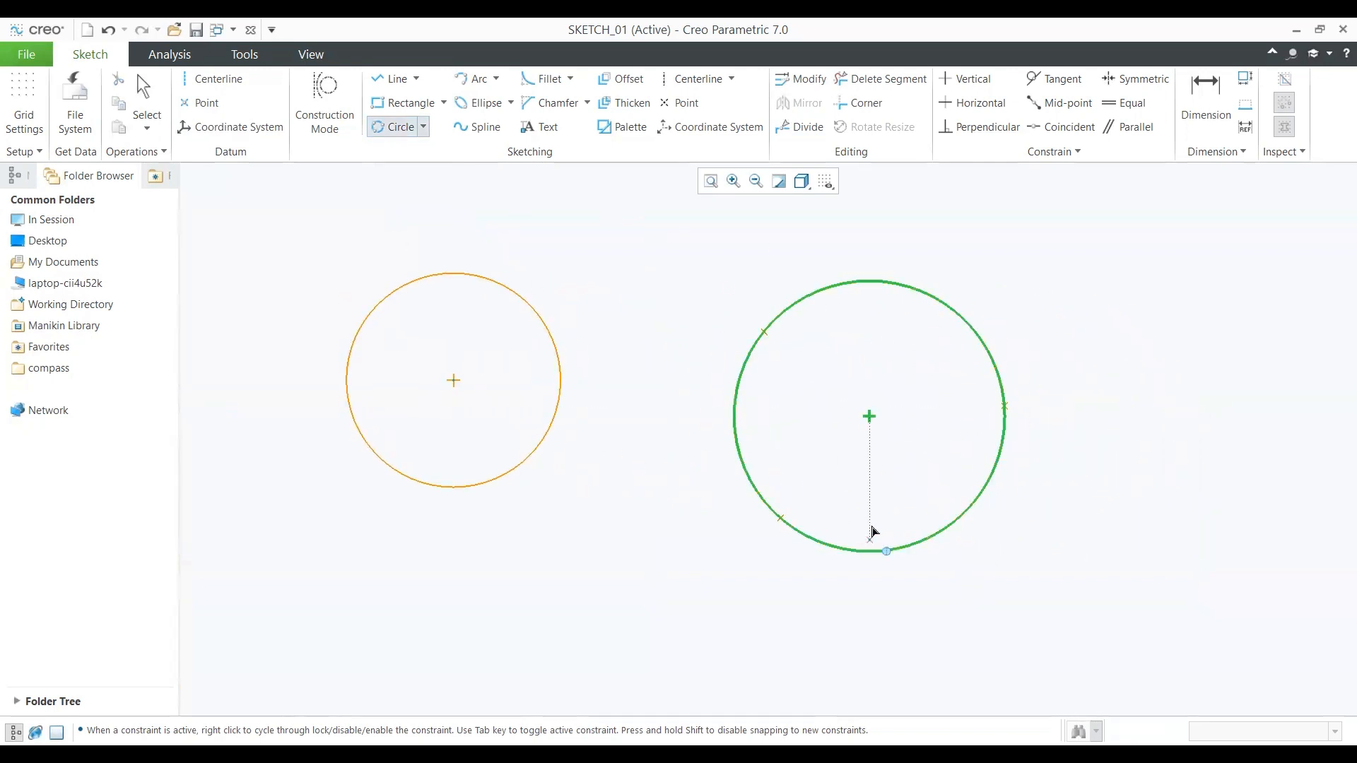
{"action": "middle_click_drag", "start_coordinate": [1117, 520], "coordinate": [884, 516]}
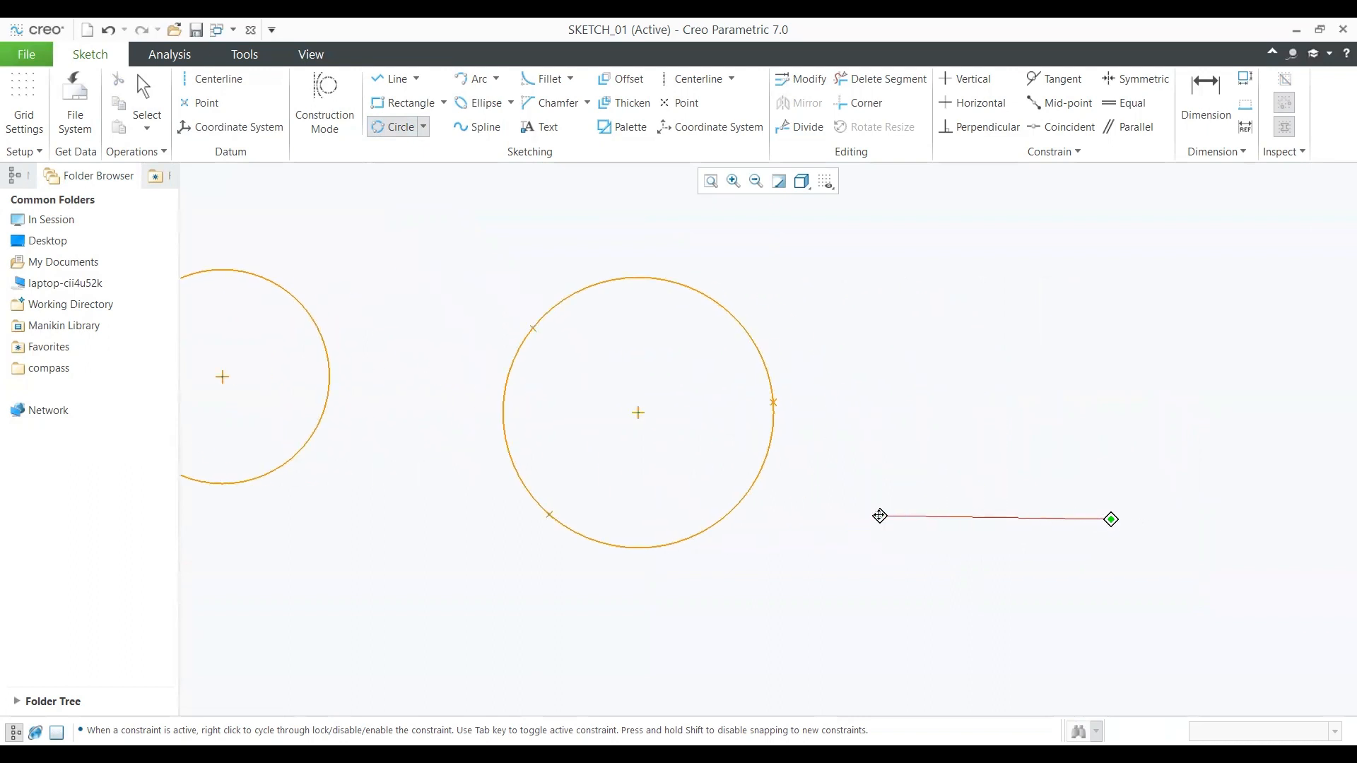
{"action": "left_click", "coordinate": [422, 128]}
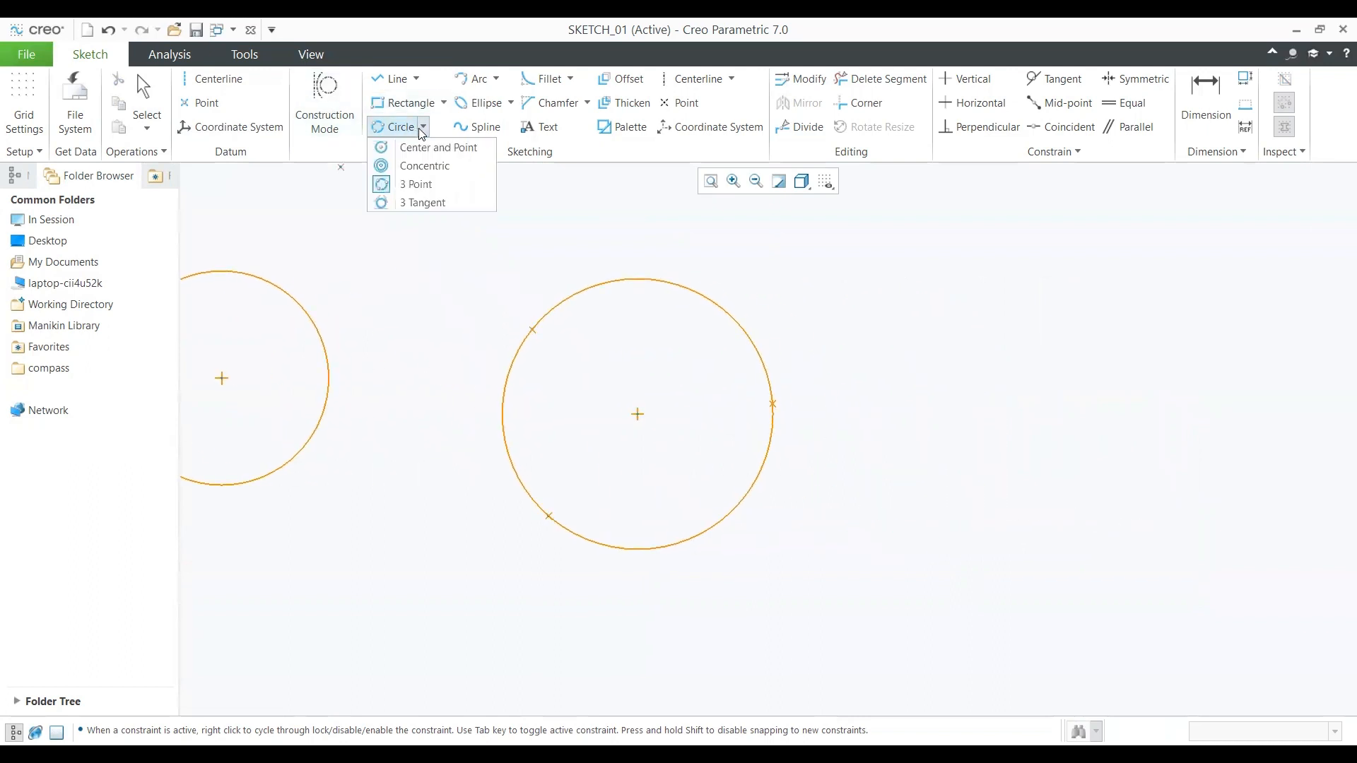
{"action": "left_click", "coordinate": [424, 203]}
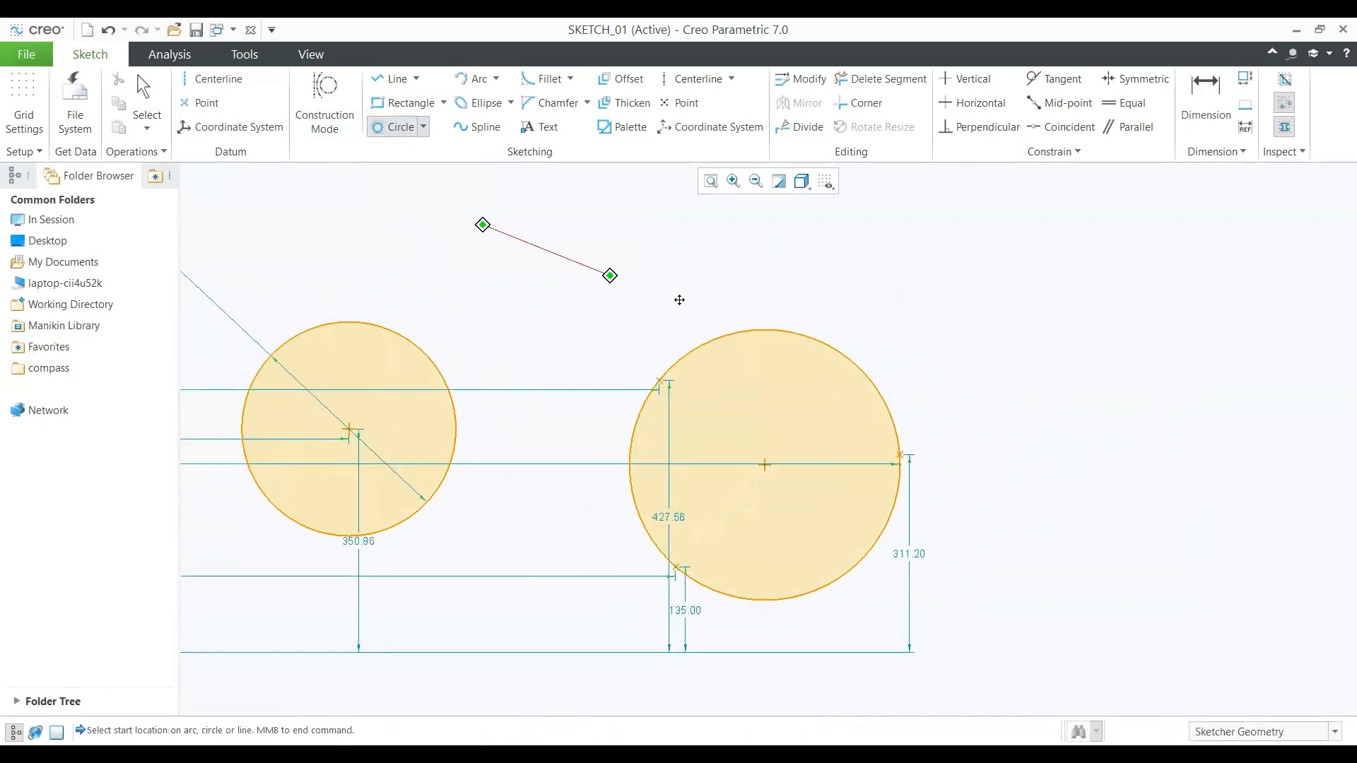
{"action": "mouse_move", "coordinate": [679, 333]}
{"action": "middle_mouse_down"}
{"action": "mouse_move", "coordinate": [745, 406]}
{"action": "mouse_move", "coordinate": [739, 353]}
{"action": "middle_mouse_up"}
{"action": "scroll", "coordinate": [739, 376], "scroll_direction": "down", "scroll_amount": 3}
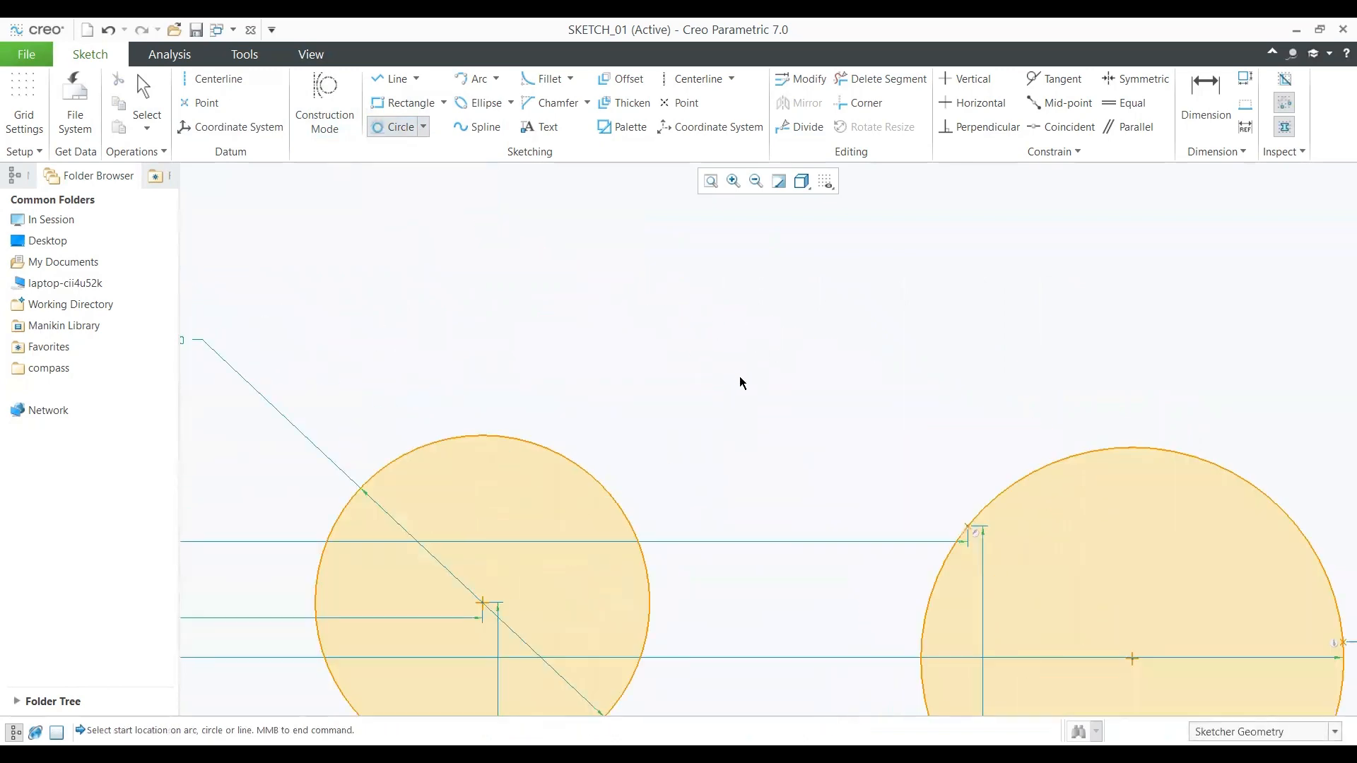
{"action": "scroll", "coordinate": [740, 377], "scroll_direction": "up", "scroll_amount": 9}
{"action": "scroll", "coordinate": [710, 527], "scroll_direction": "down", "scroll_amount": 2}
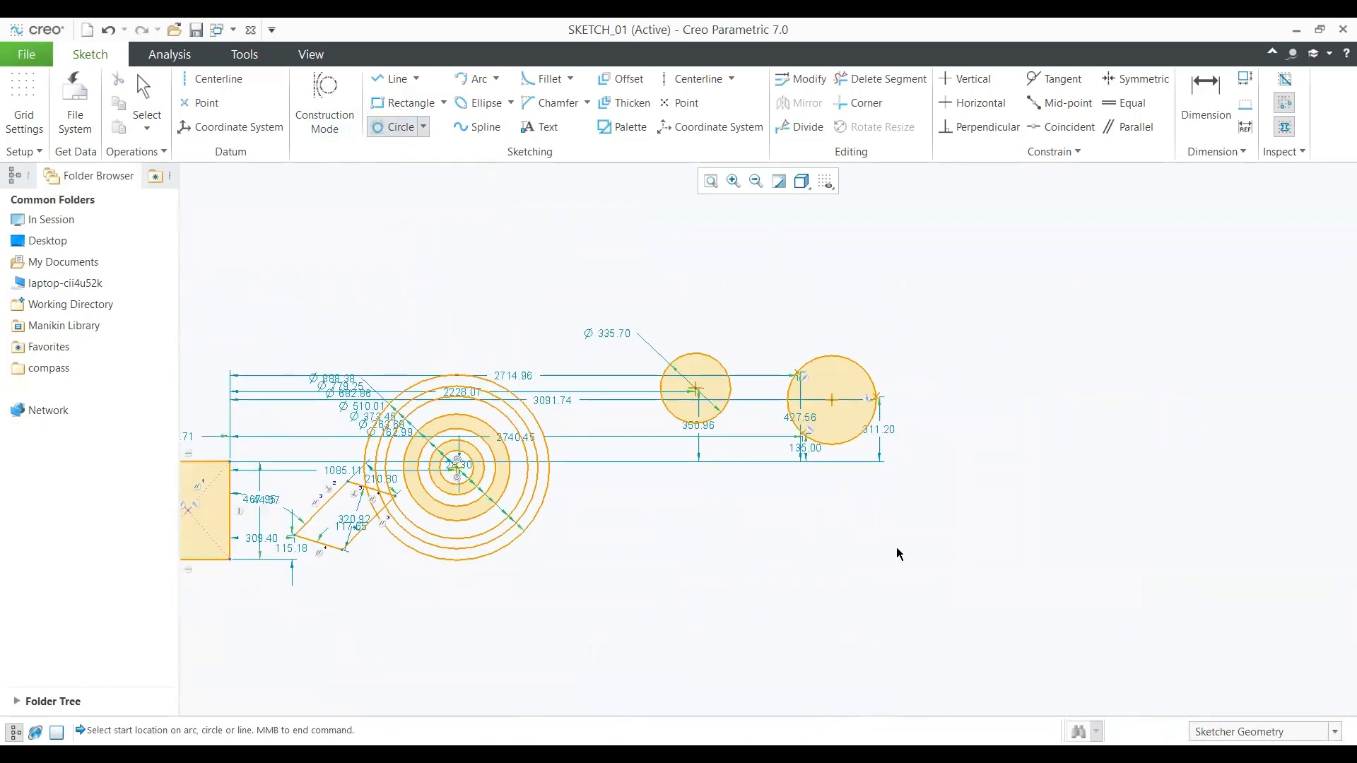
{"action": "scroll", "coordinate": [875, 503], "scroll_direction": "down", "scroll_amount": 4}
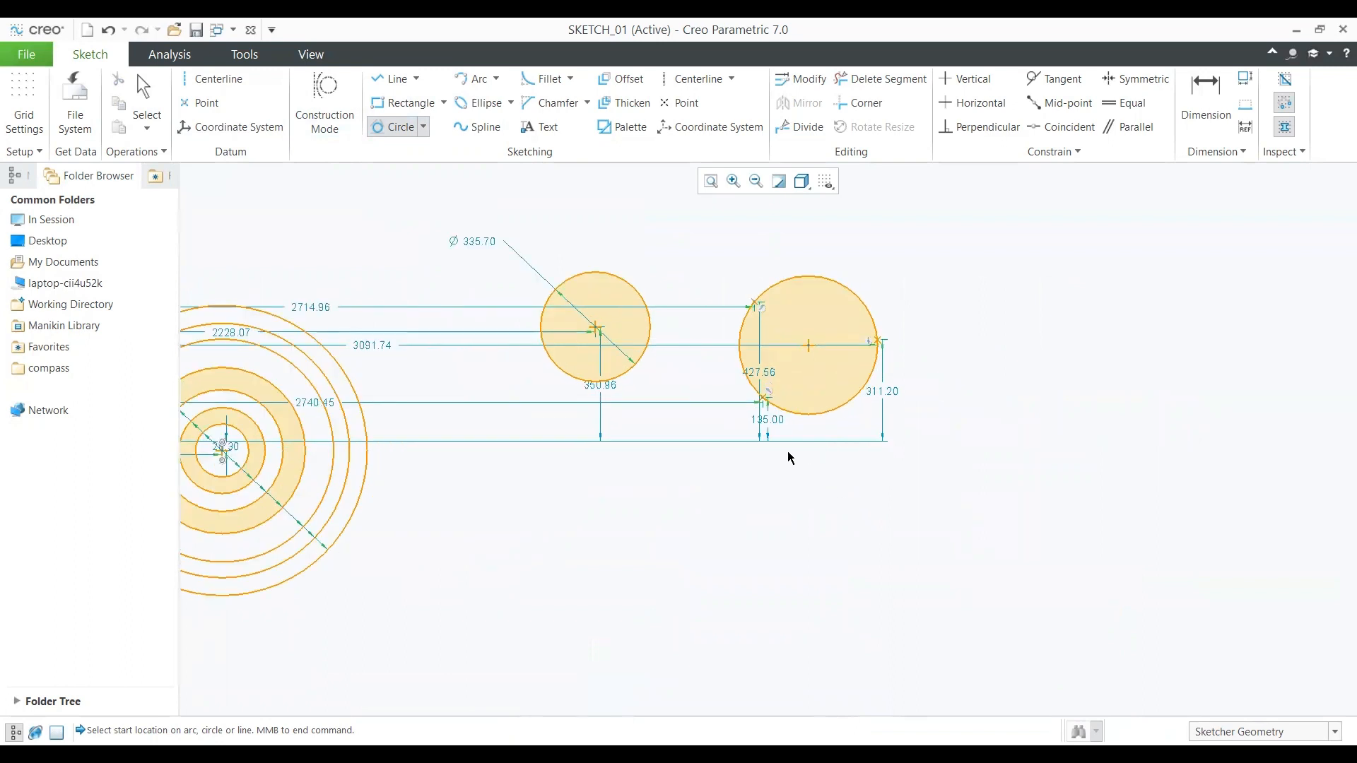
{"action": "left_click", "coordinate": [814, 418]}
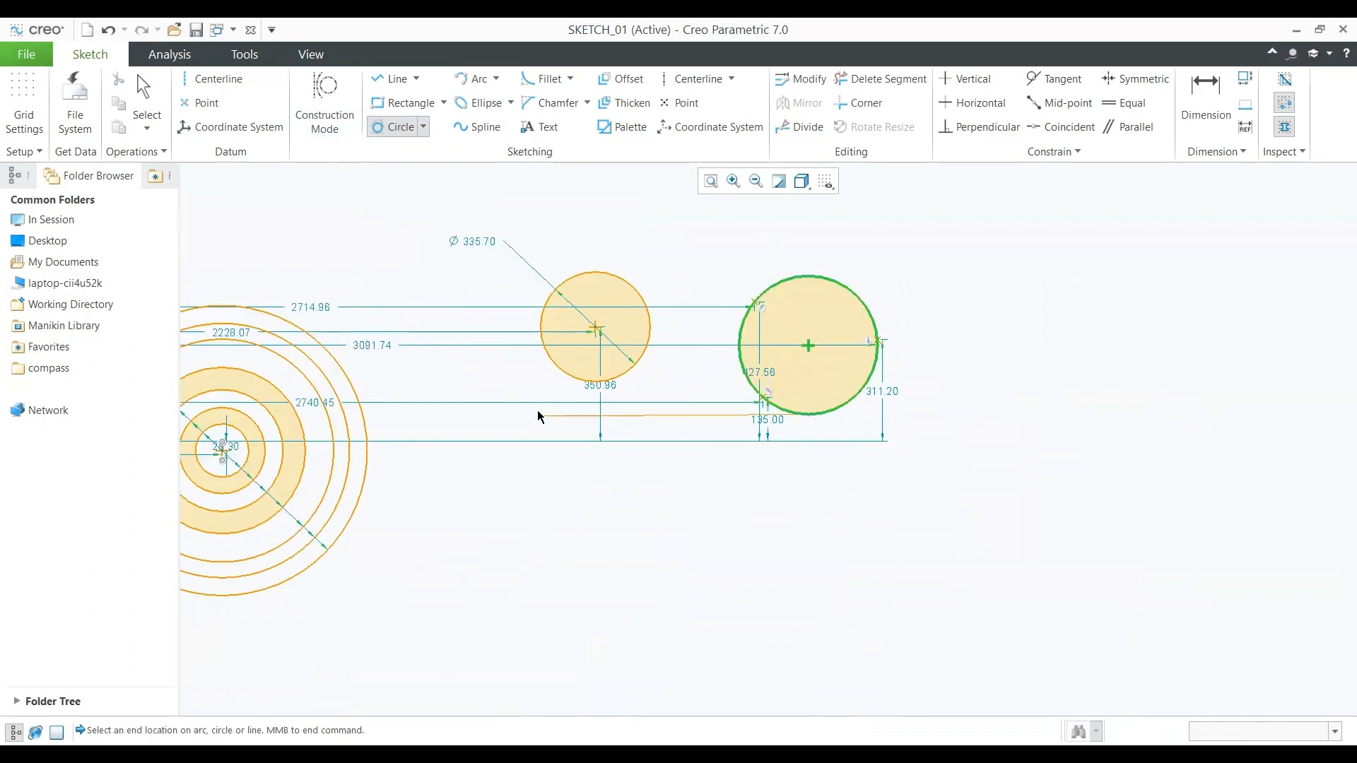
{"action": "left_click", "coordinate": [573, 382]}
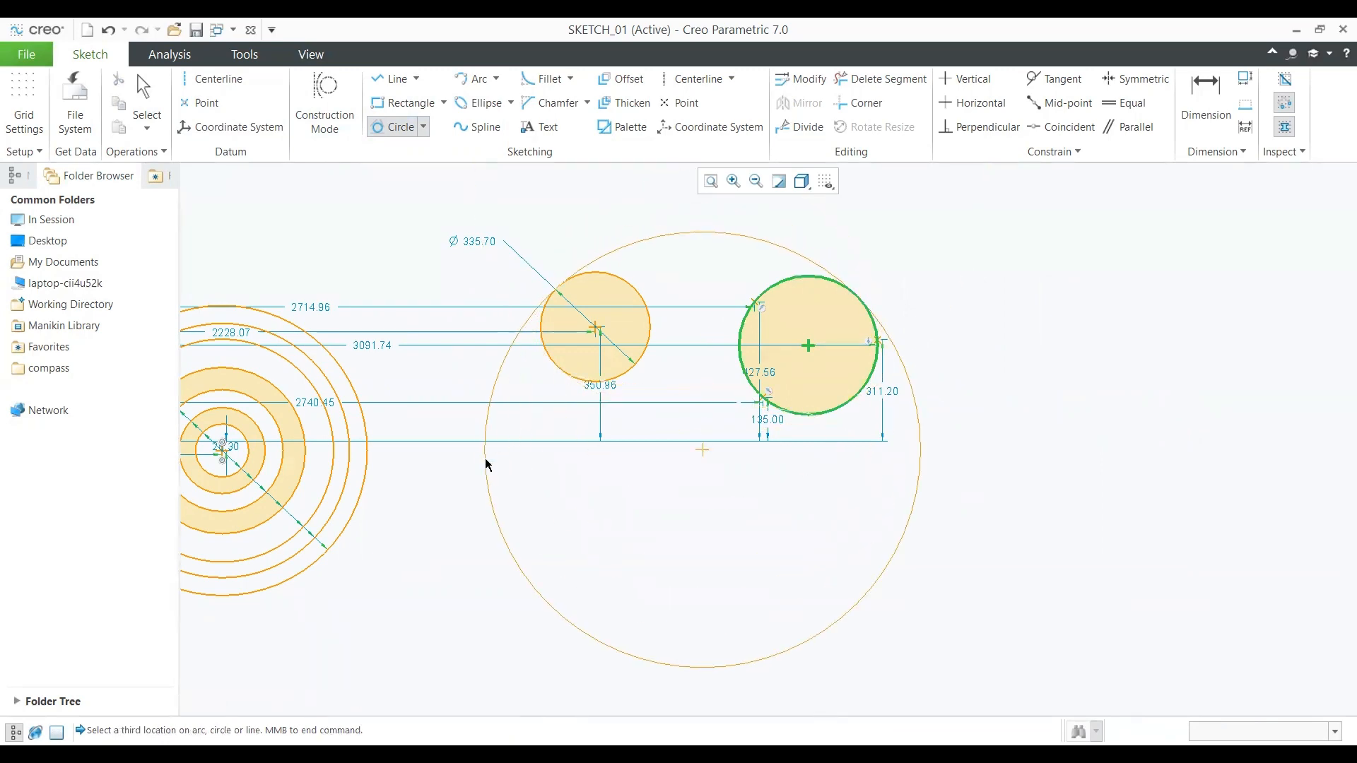
{"action": "left_click", "coordinate": [368, 450]}
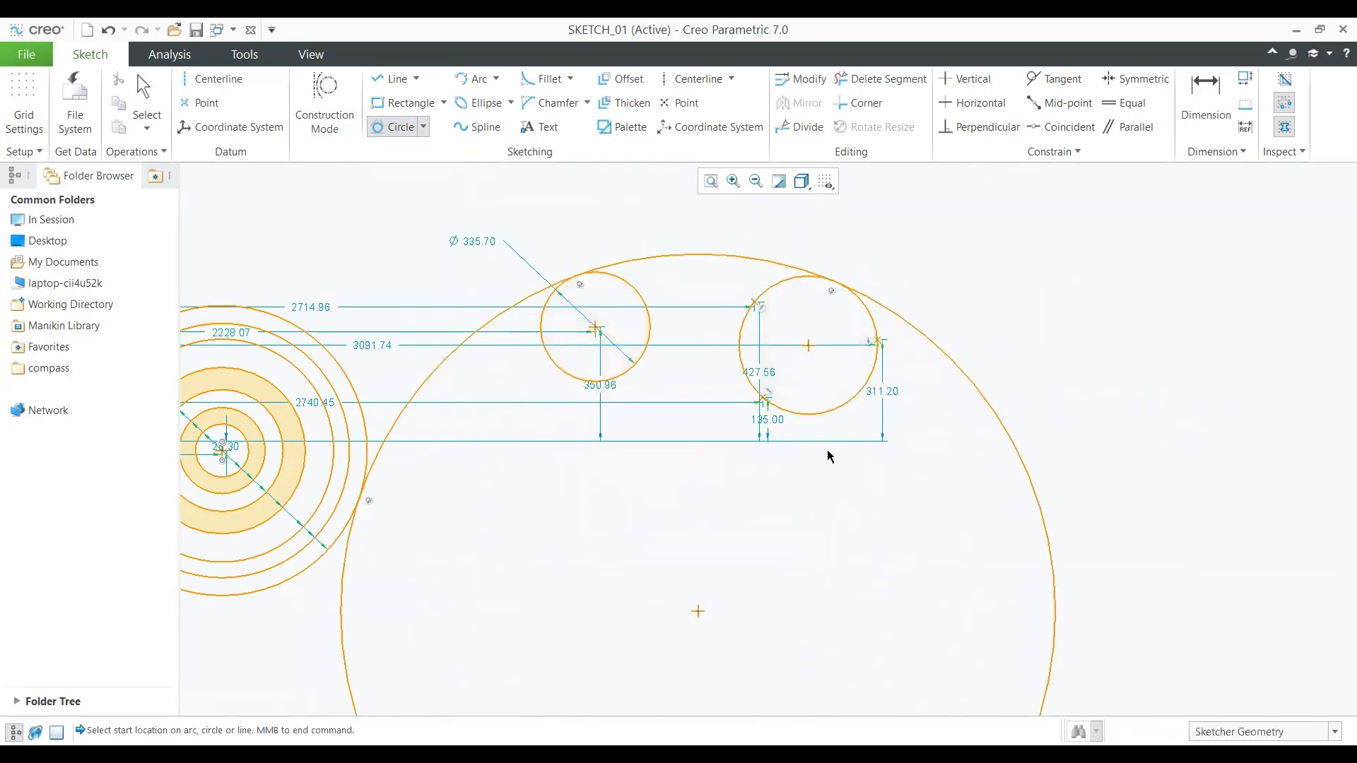
Step: Draw a downward-bulging 3-Point / Tangent End arc about 619 in radius in the empty area right of the large tangent circle
{"action": "scroll", "coordinate": [829, 456], "scroll_direction": "down", "scroll_amount": 4}
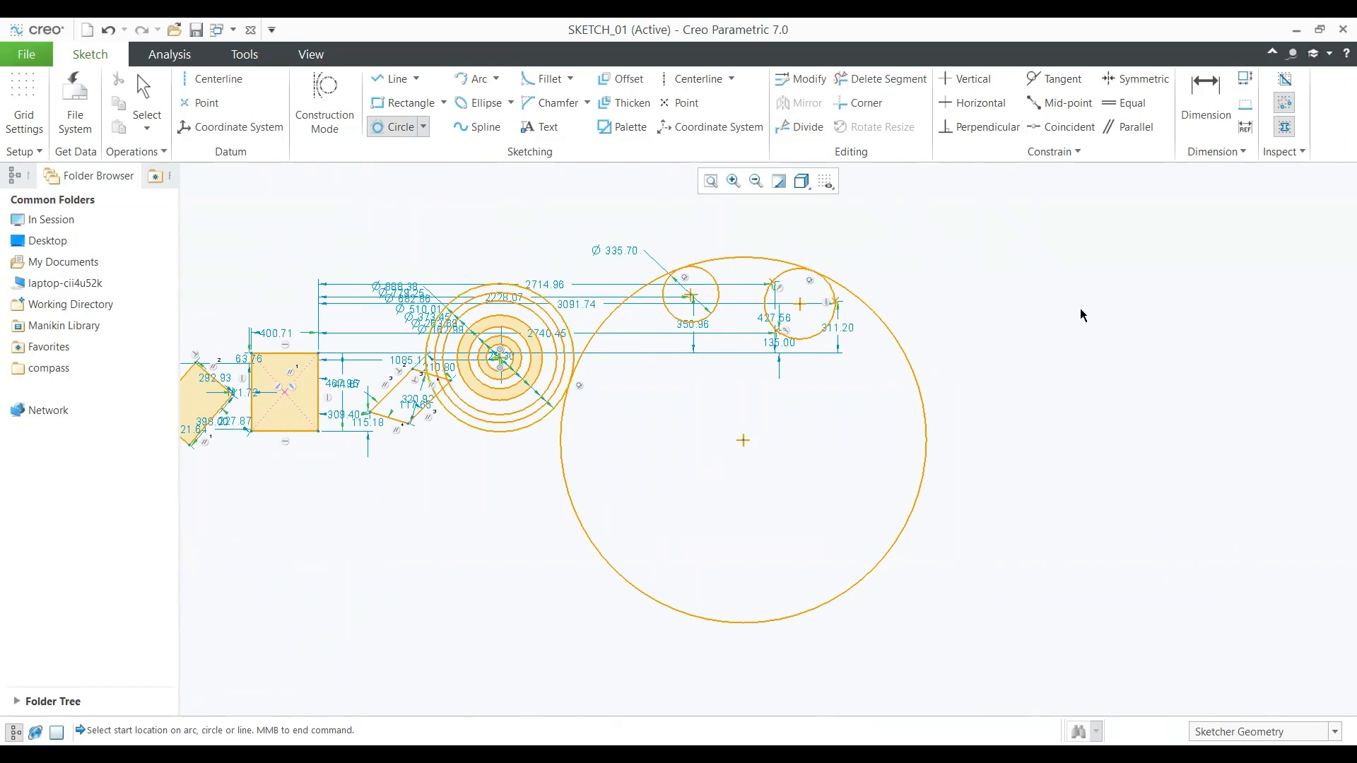
{"action": "scroll", "coordinate": [1060, 339], "scroll_direction": "down", "scroll_amount": 2}
{"action": "scroll", "coordinate": [1058, 343], "scroll_direction": "up", "scroll_amount": 2}
{"action": "scroll", "coordinate": [983, 509], "scroll_direction": "down", "scroll_amount": 2}
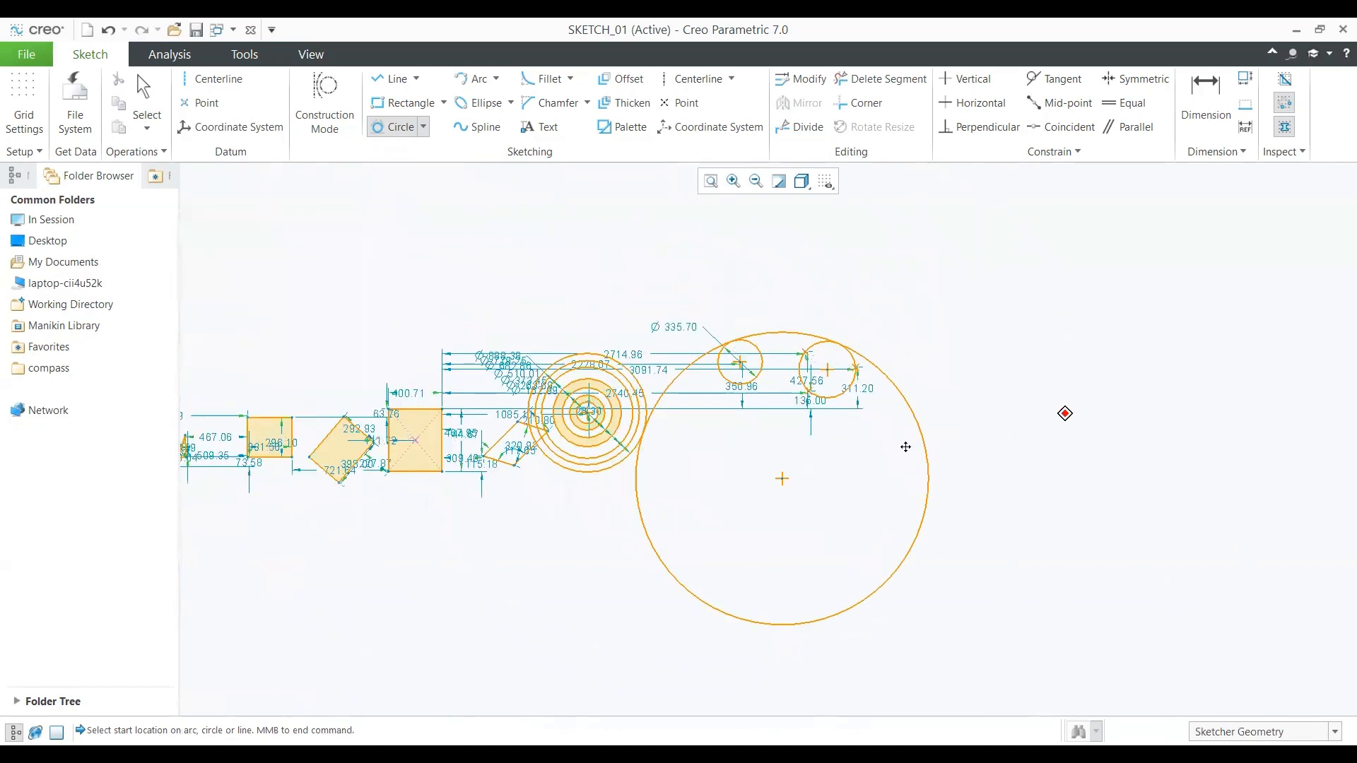
{"action": "middle_click_drag", "start_coordinate": [1065, 413], "coordinate": [660, 440]}
{"action": "scroll", "coordinate": [1027, 433], "scroll_direction": "down", "scroll_amount": 2}
{"action": "scroll", "coordinate": [909, 409], "scroll_direction": "up", "scroll_amount": 4}
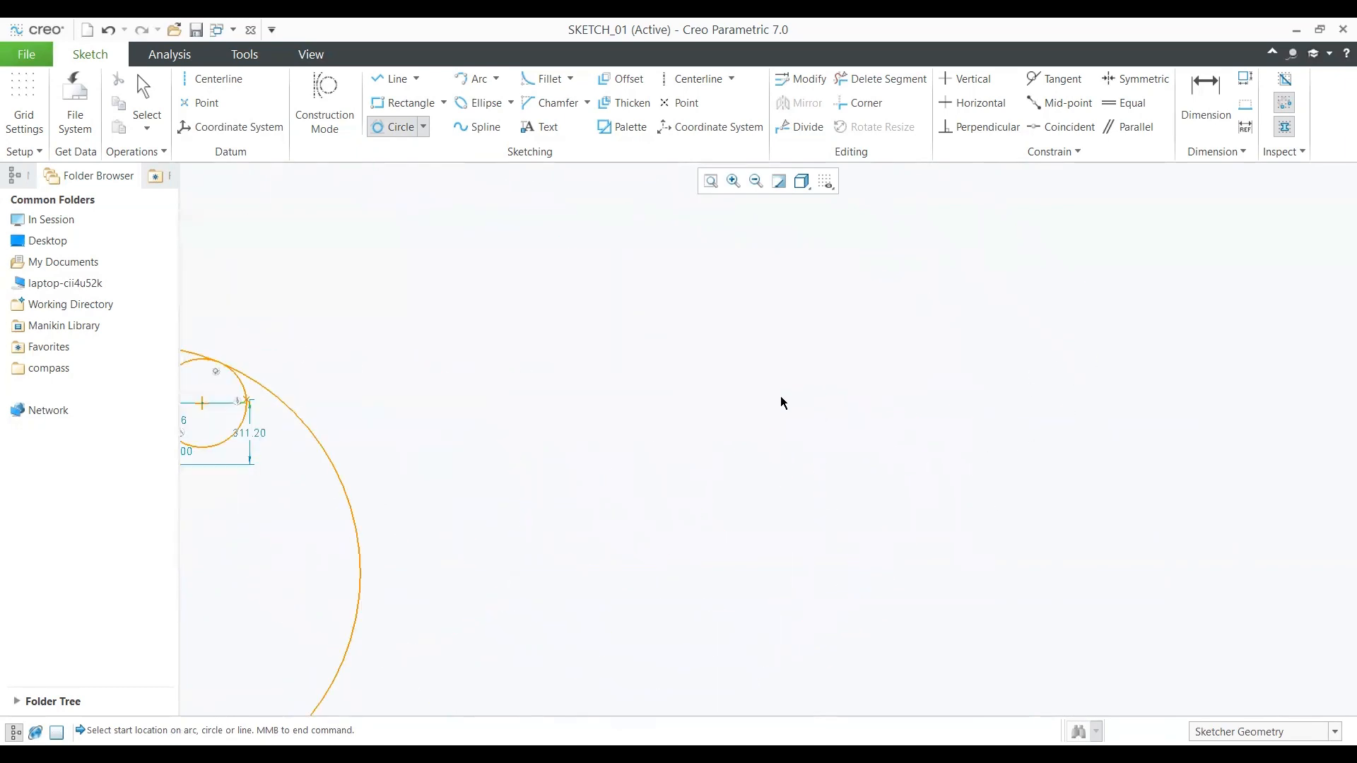
{"action": "scroll", "coordinate": [780, 396], "scroll_direction": "down", "scroll_amount": 1}
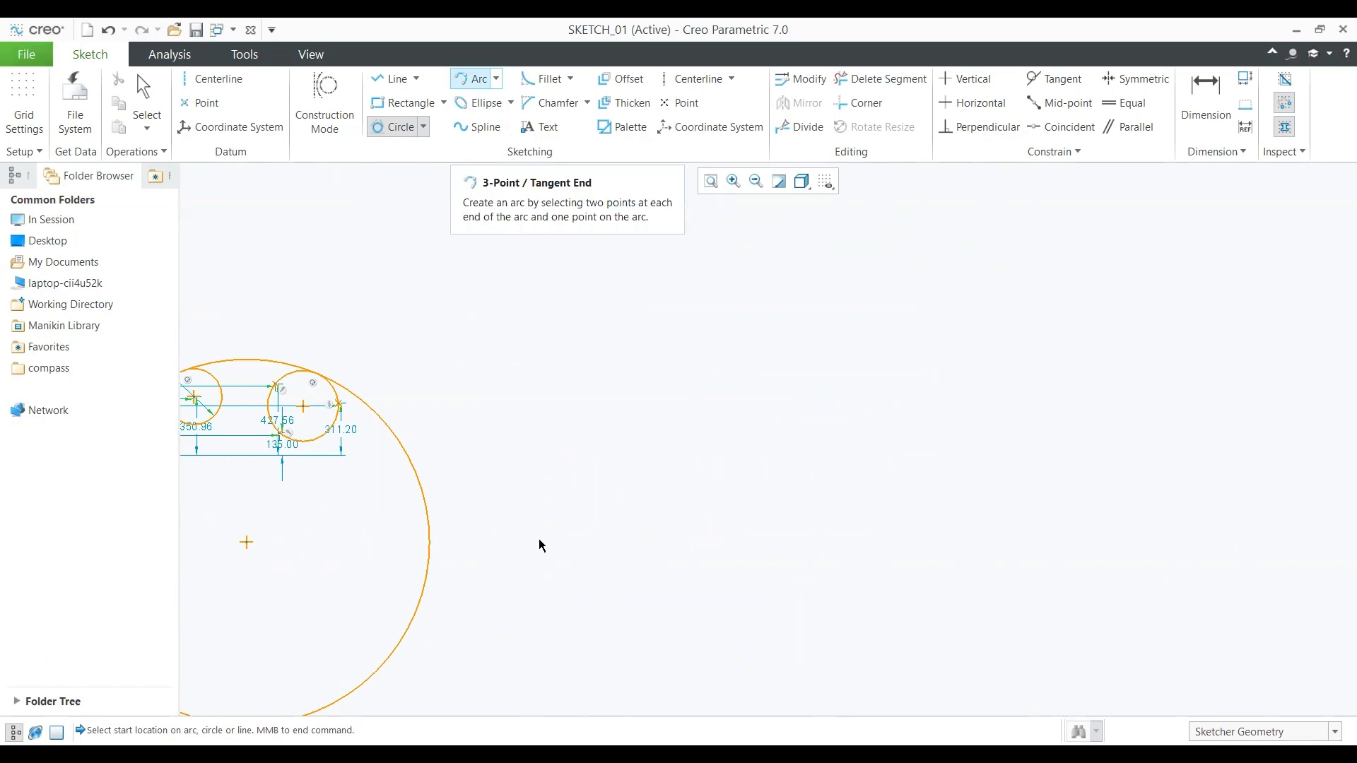
{"action": "left_click", "coordinate": [472, 78]}
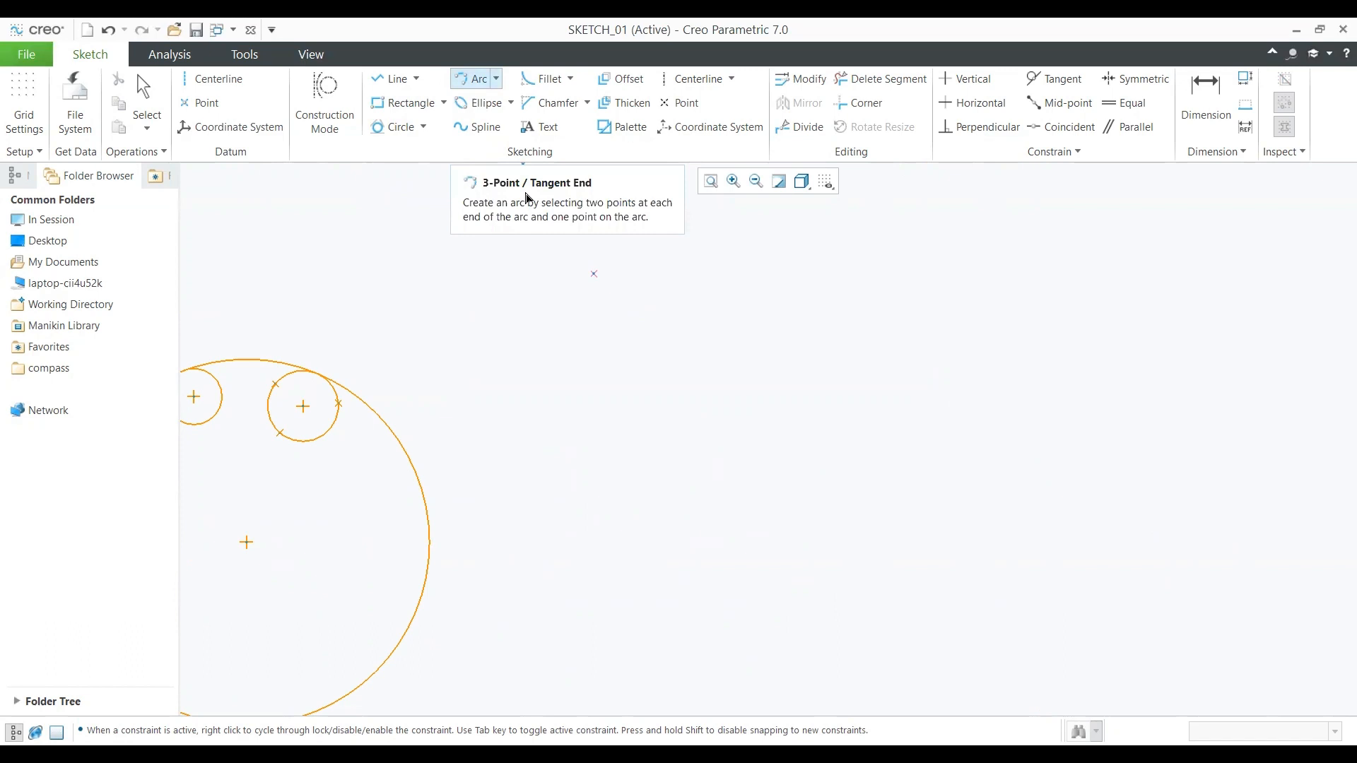
{"action": "left_click", "coordinate": [496, 79]}
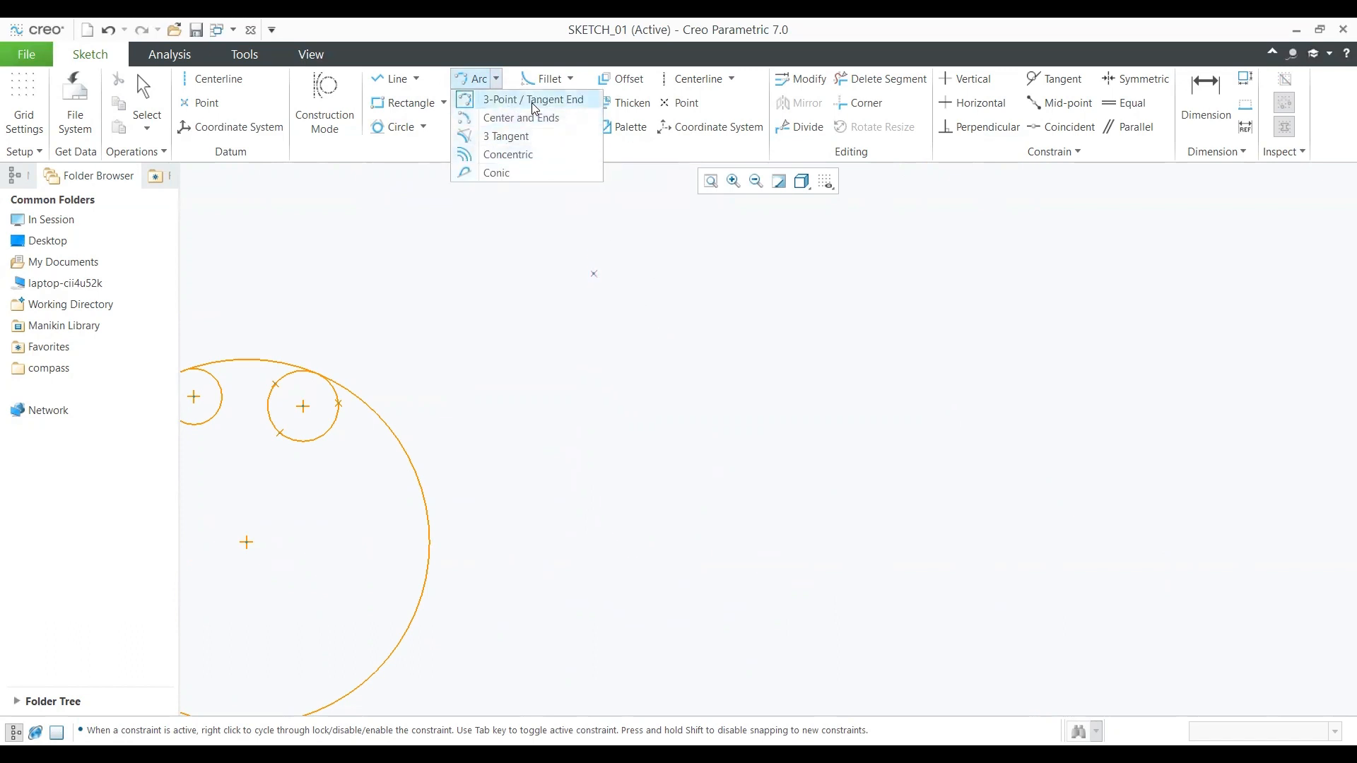
{"action": "left_click", "coordinate": [650, 353]}
{"action": "left_click", "coordinate": [845, 311]}
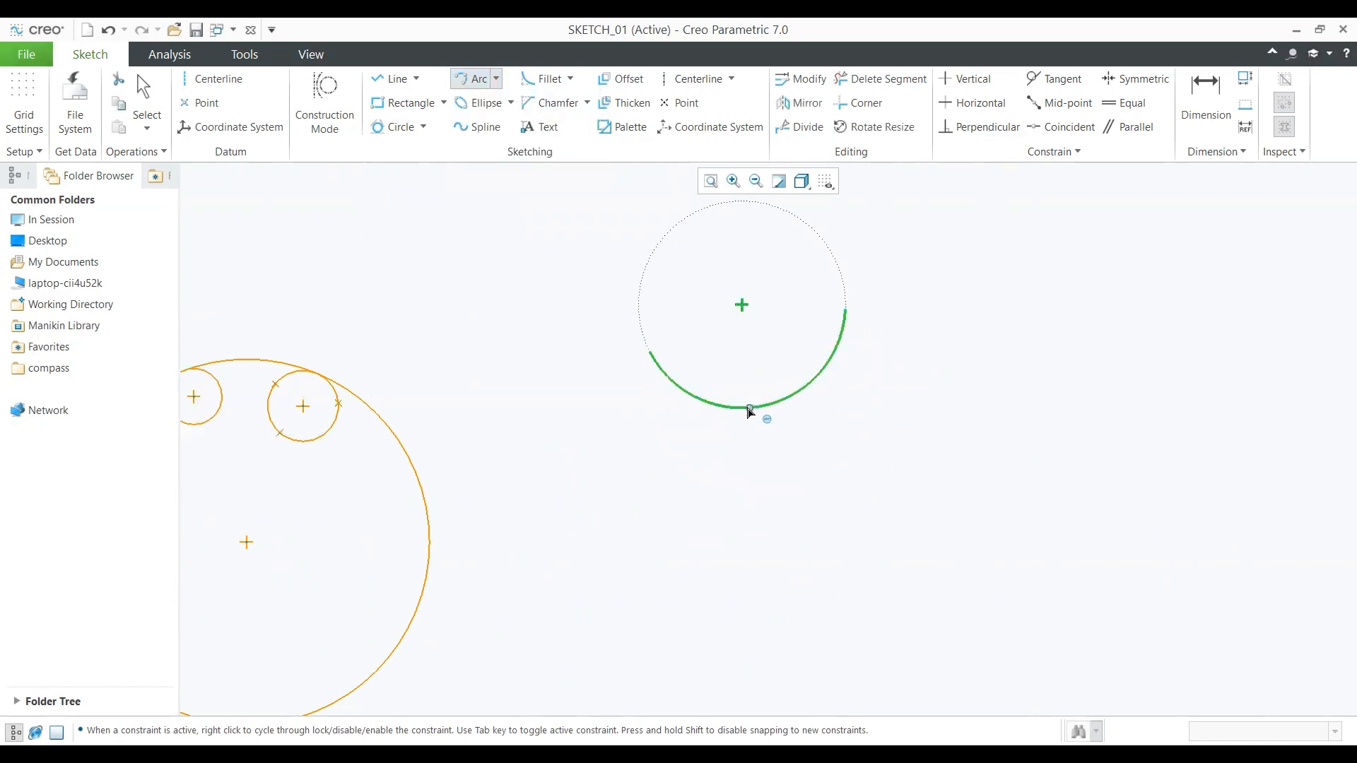
{"action": "left_click", "coordinate": [750, 410]}
Step: Draw a second 3-Point arc about 744 in radius below the first, bulging upward and tangent to it
{"action": "left_click", "coordinate": [811, 545]}
{"action": "left_click", "coordinate": [1024, 503]}
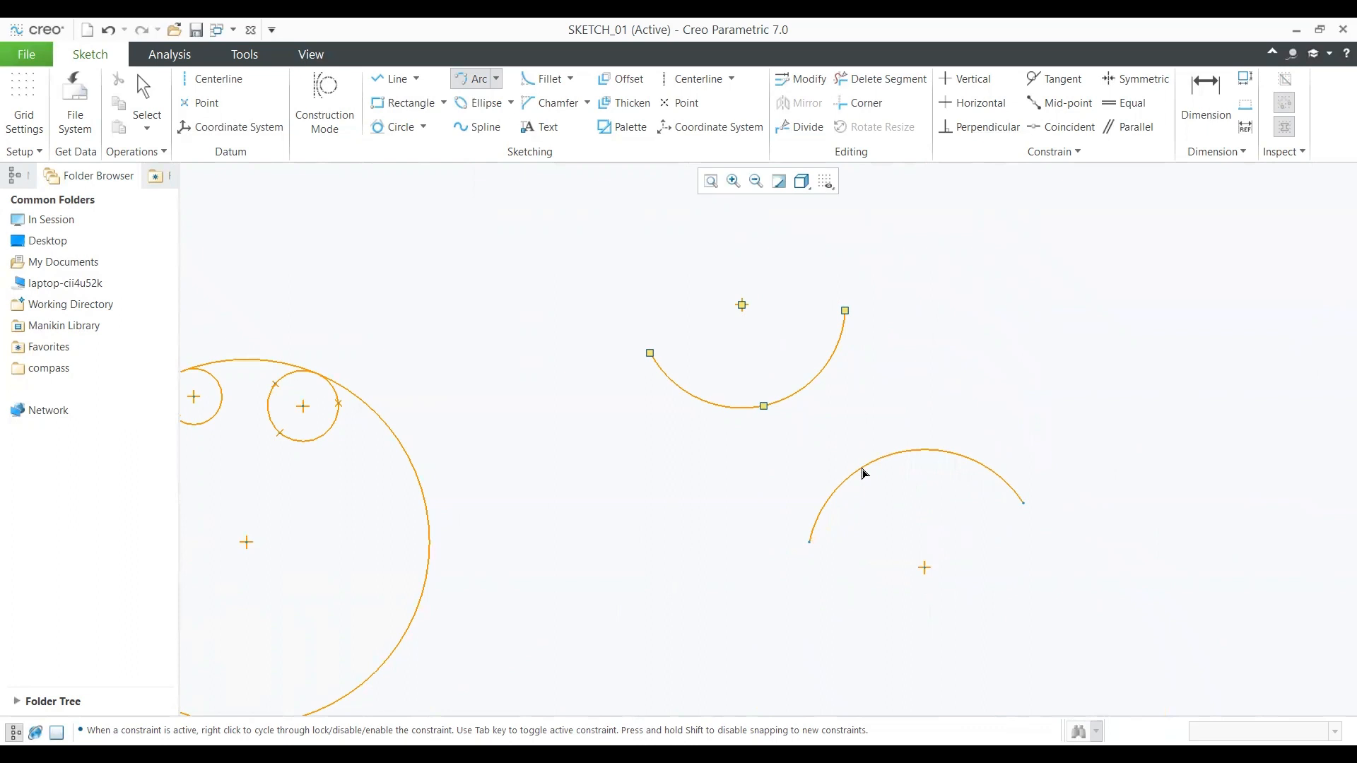
{"action": "left_click", "coordinate": [820, 379]}
{"action": "middle_click", "coordinate": [1083, 526]}
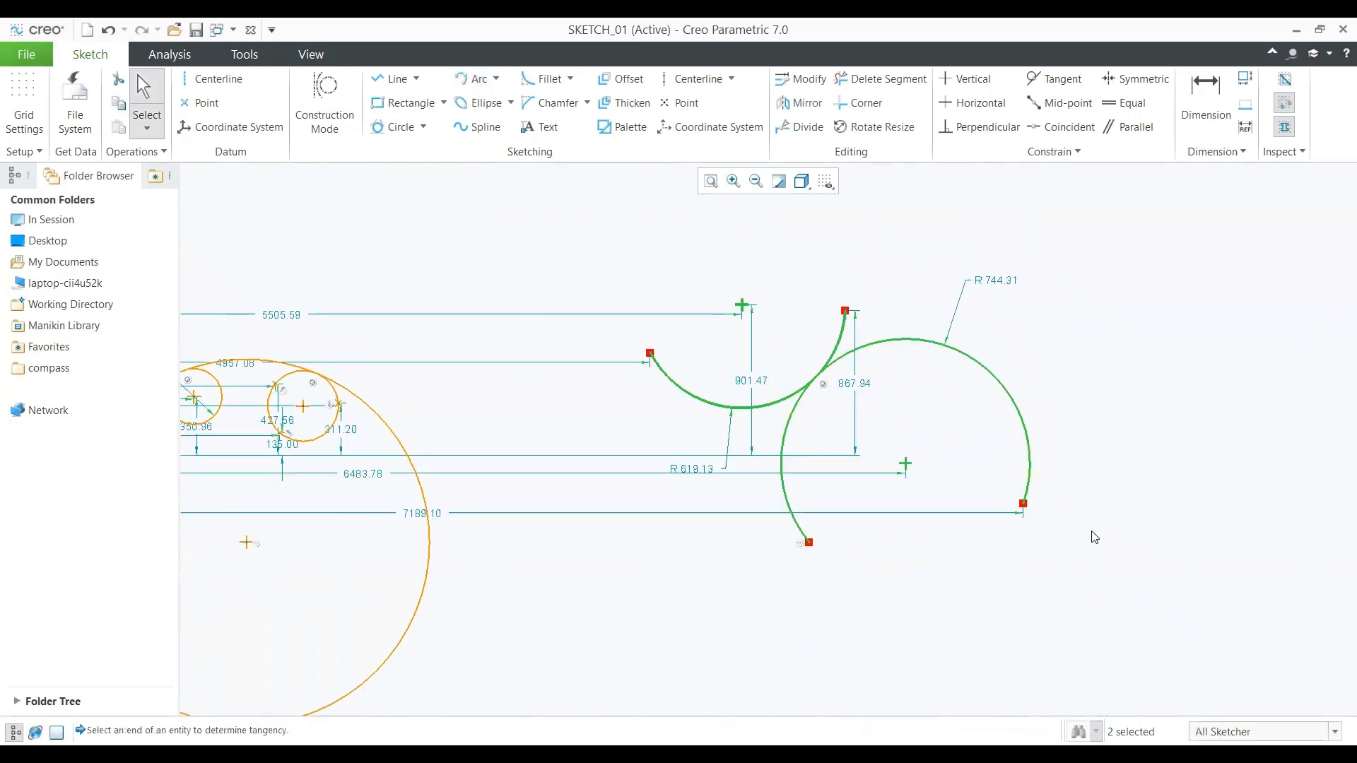
Step: Draw a Center and Ends arc about 685 in radius, forming an open-topped half circle above and right of the two tangent arcs
{"action": "middle_click_drag", "start_coordinate": [1091, 536], "coordinate": [1014, 586], "text": "shift"}
{"action": "middle_click_drag", "start_coordinate": [1005, 423], "coordinate": [959, 474], "text": "shift"}
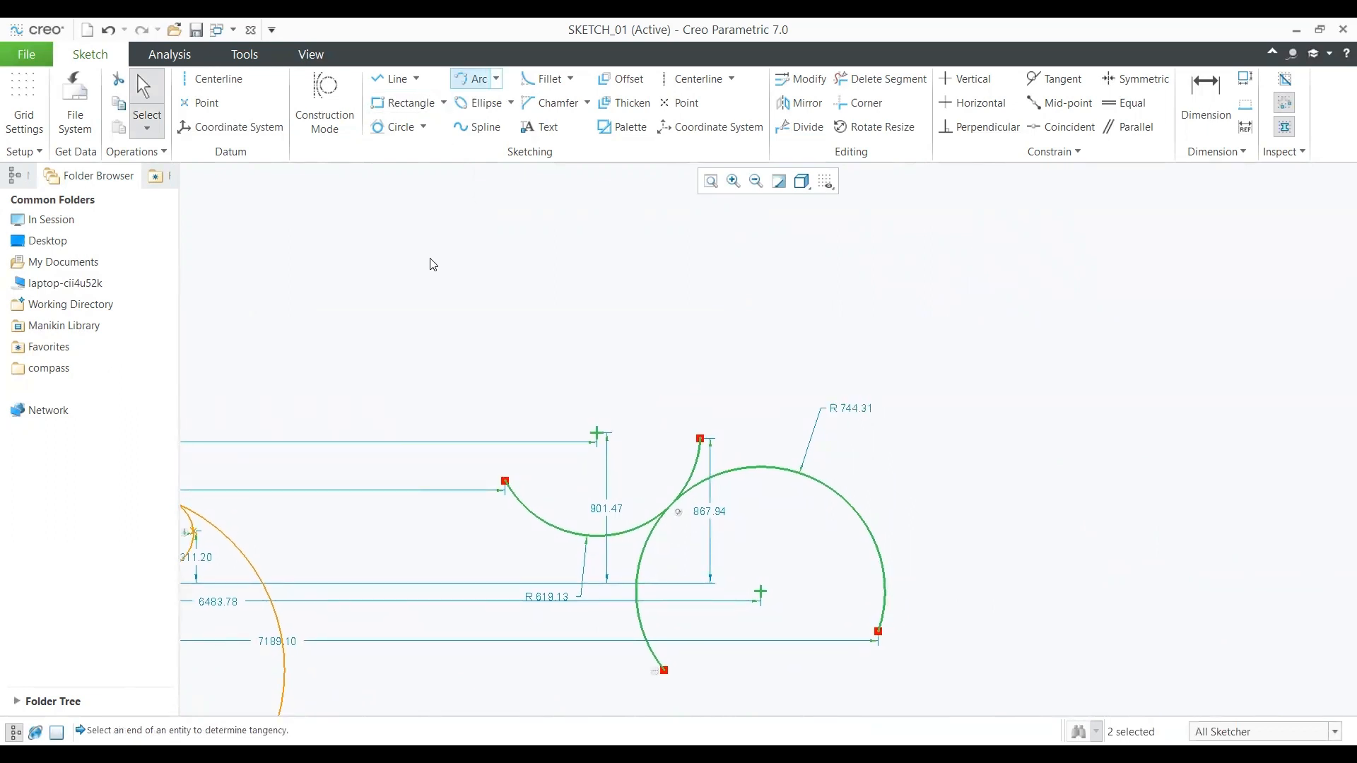
{"action": "left_click", "coordinate": [496, 78]}
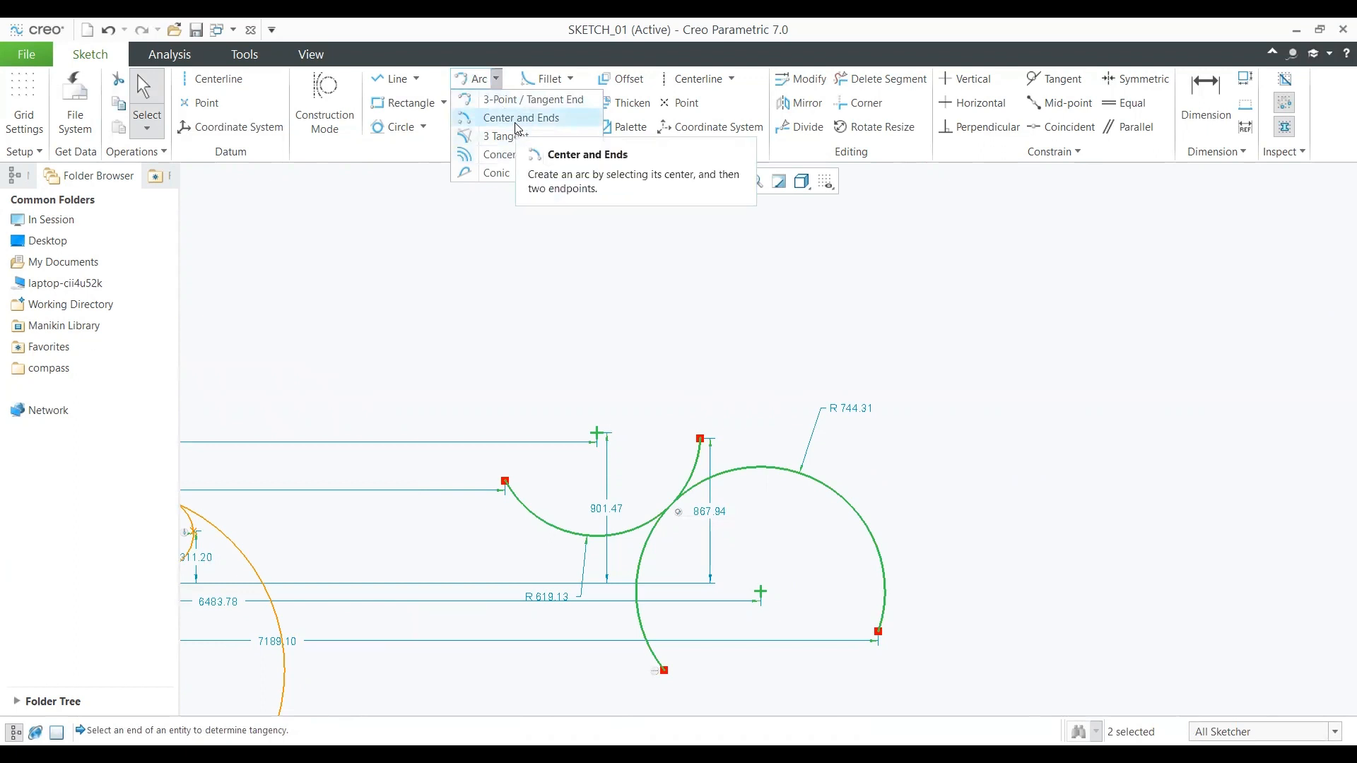
{"action": "left_click", "coordinate": [514, 119]}
{"action": "left_click", "coordinate": [976, 348]}
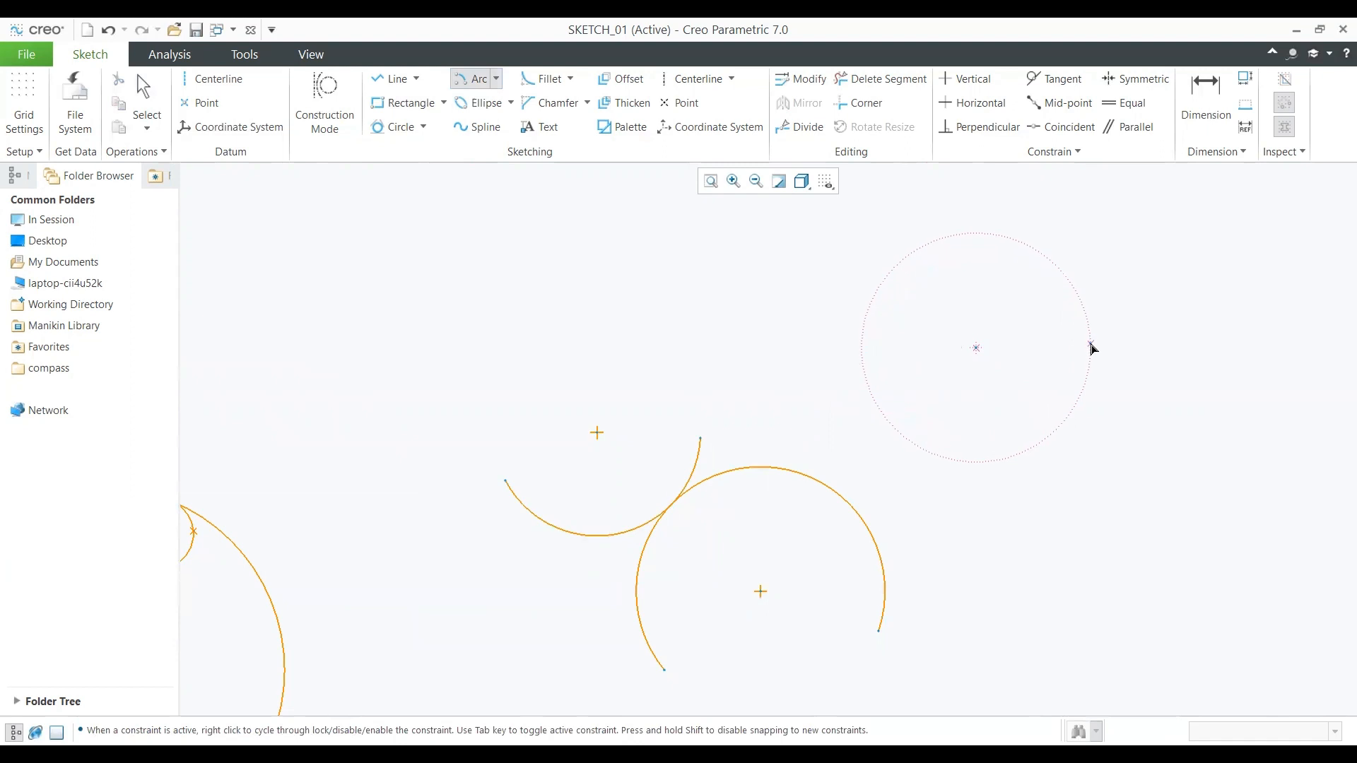
{"action": "left_click", "coordinate": [1090, 345]}
{"action": "left_click", "coordinate": [877, 406]}
{"action": "left_click", "coordinate": [839, 352]}
{"action": "middle_click", "coordinate": [967, 382]}
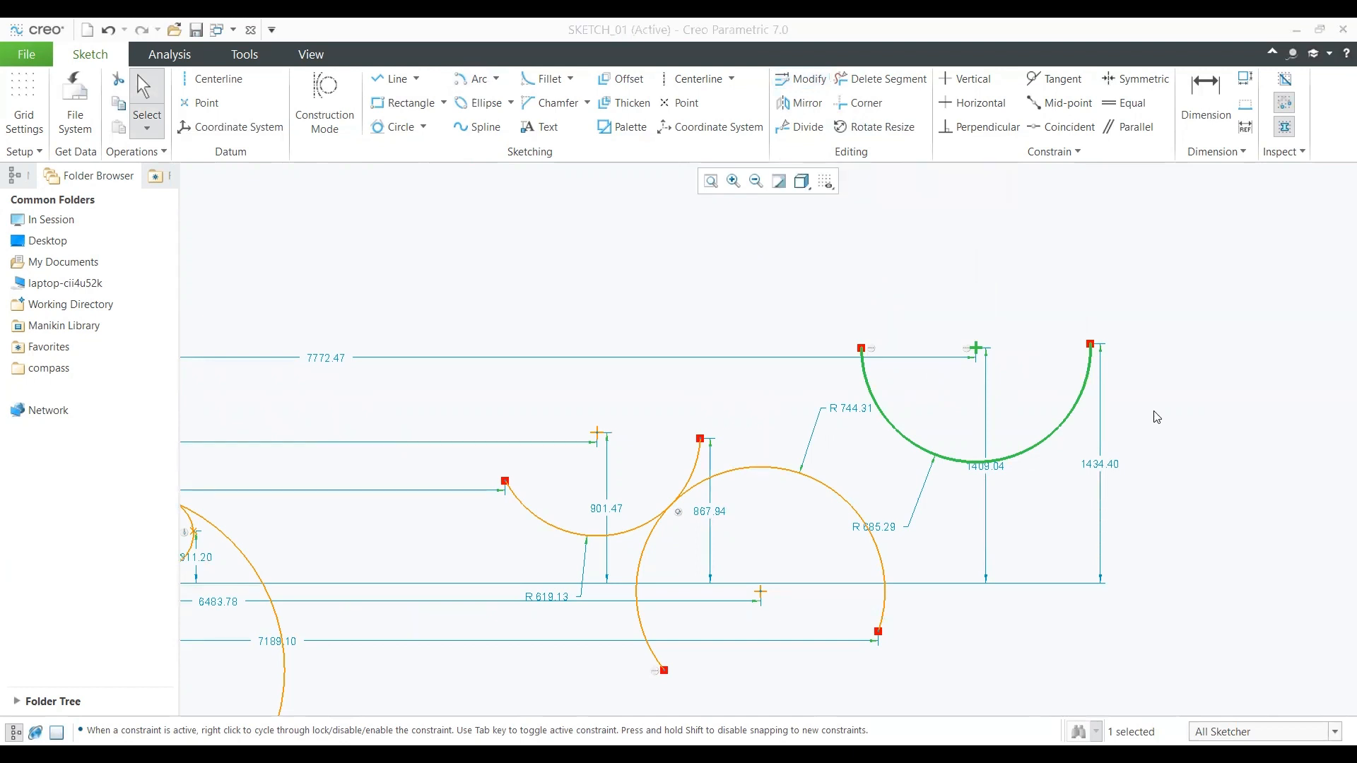
Step: Draw a 3 Tangent arc about 633 in radius, referencing the Center and Ends arc, the large upward-bulging arc and the first 3-Point arc
{"action": "middle_click_drag", "start_coordinate": [1130, 399], "coordinate": [326, 432], "text": "shift"}
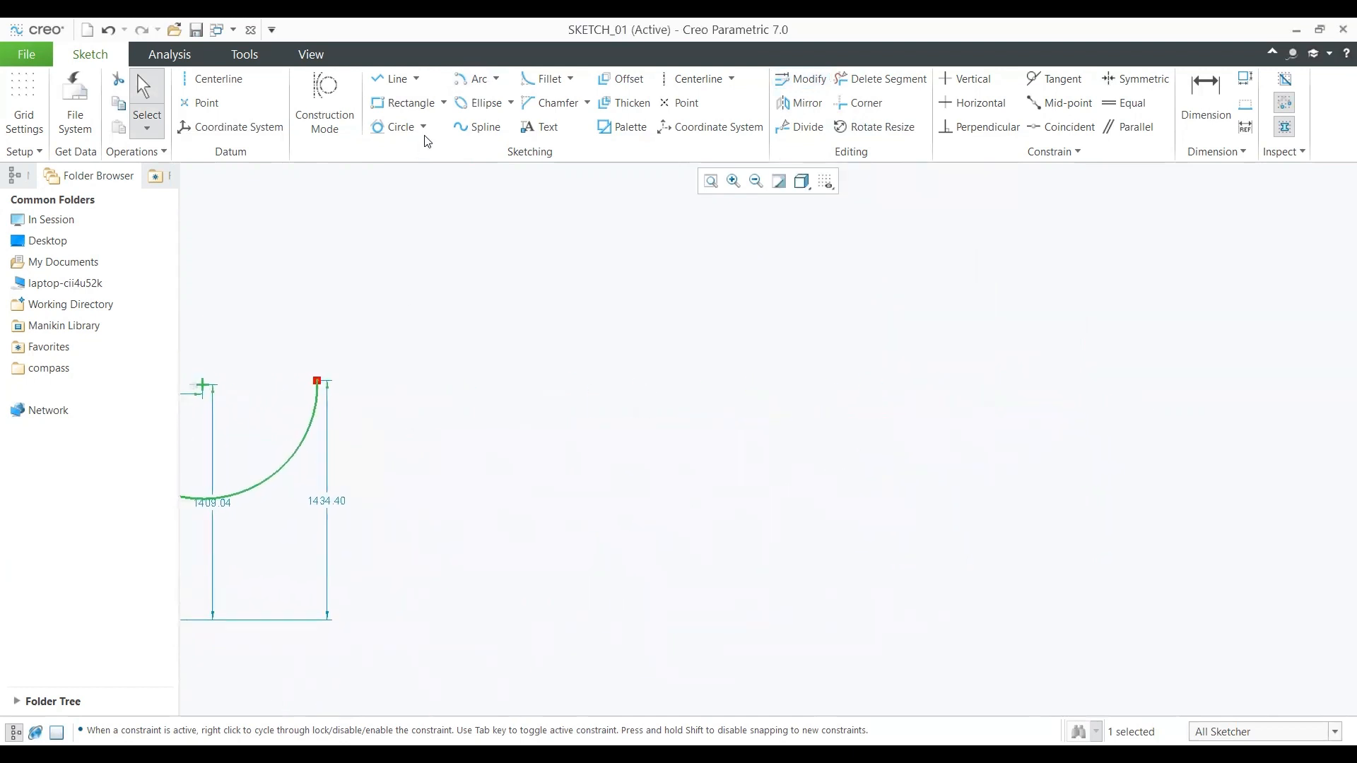
{"action": "left_click", "coordinate": [496, 79]}
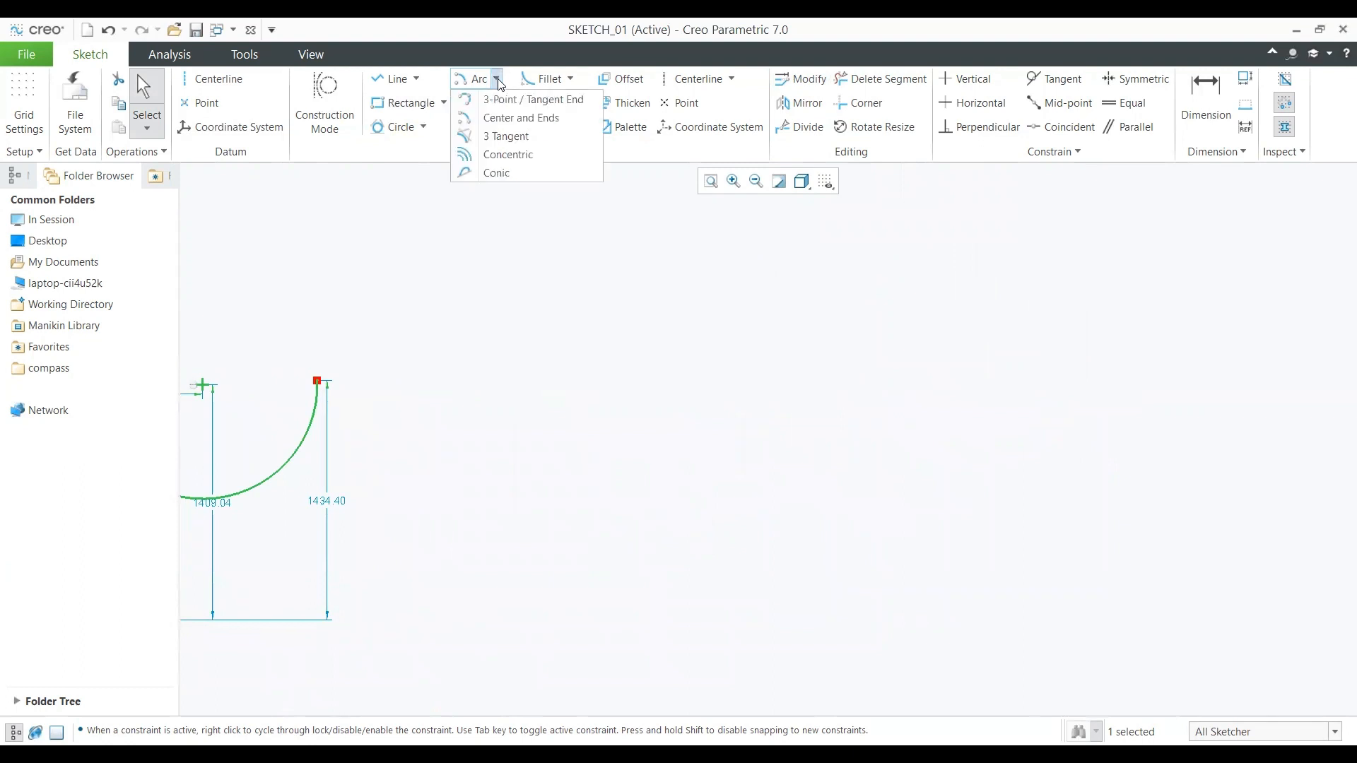
{"action": "left_click", "coordinate": [513, 138]}
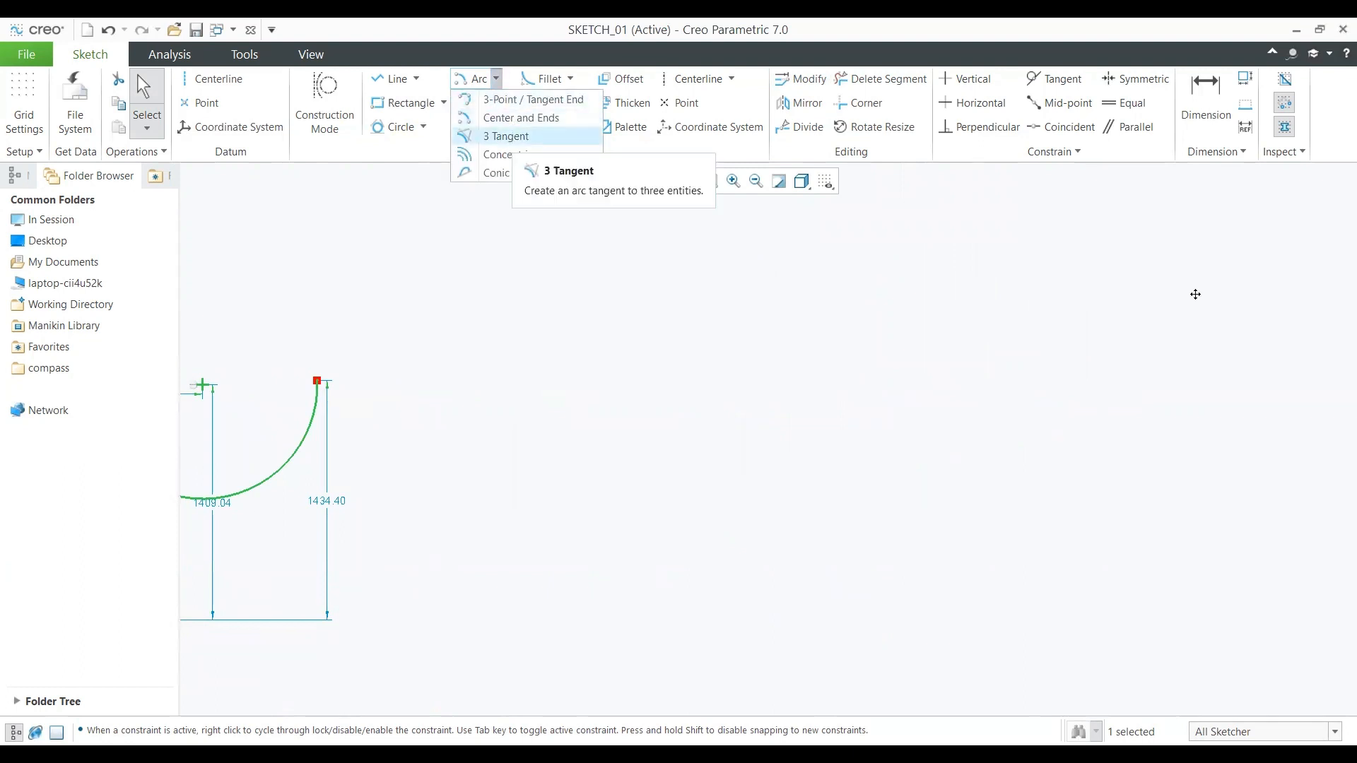
{"action": "left_click", "coordinate": [776, 353]}
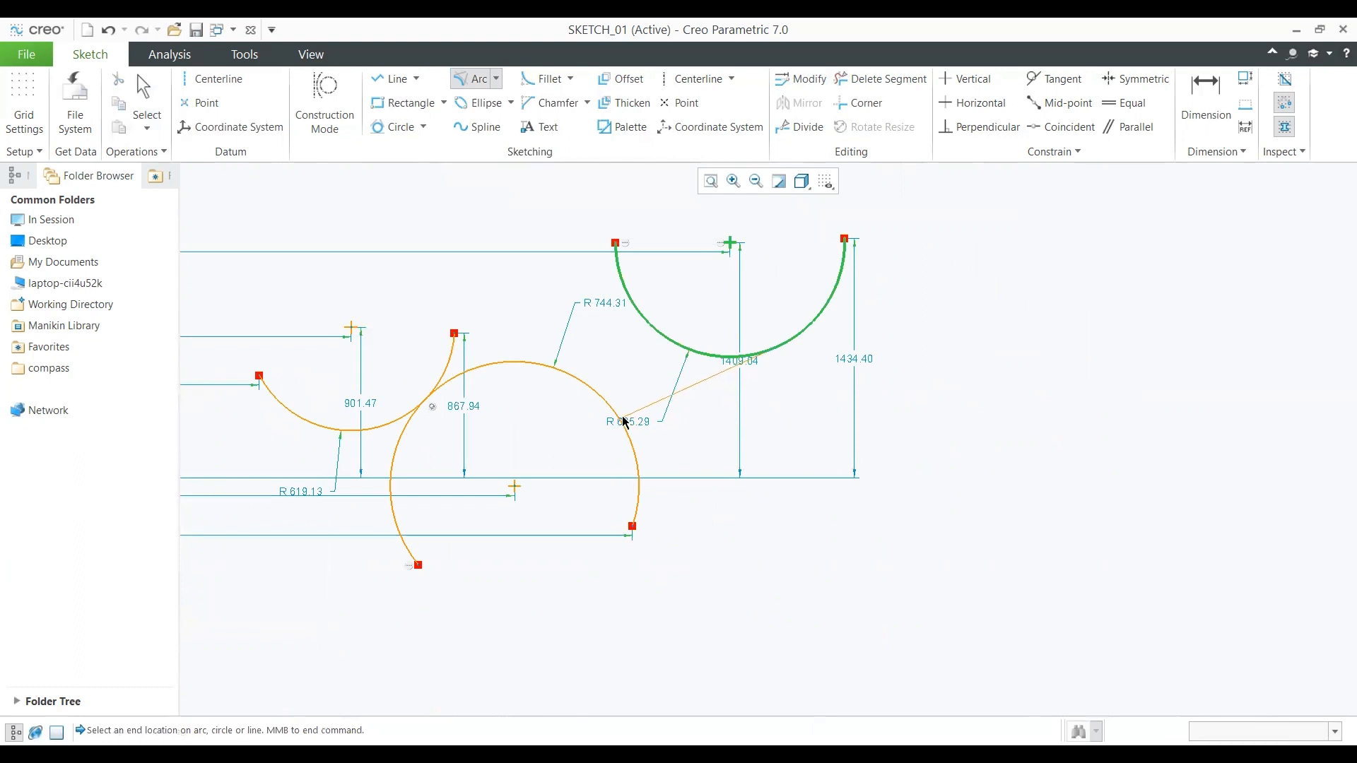
{"action": "left_click", "coordinate": [649, 479]}
{"action": "middle_click", "coordinate": [906, 532]}
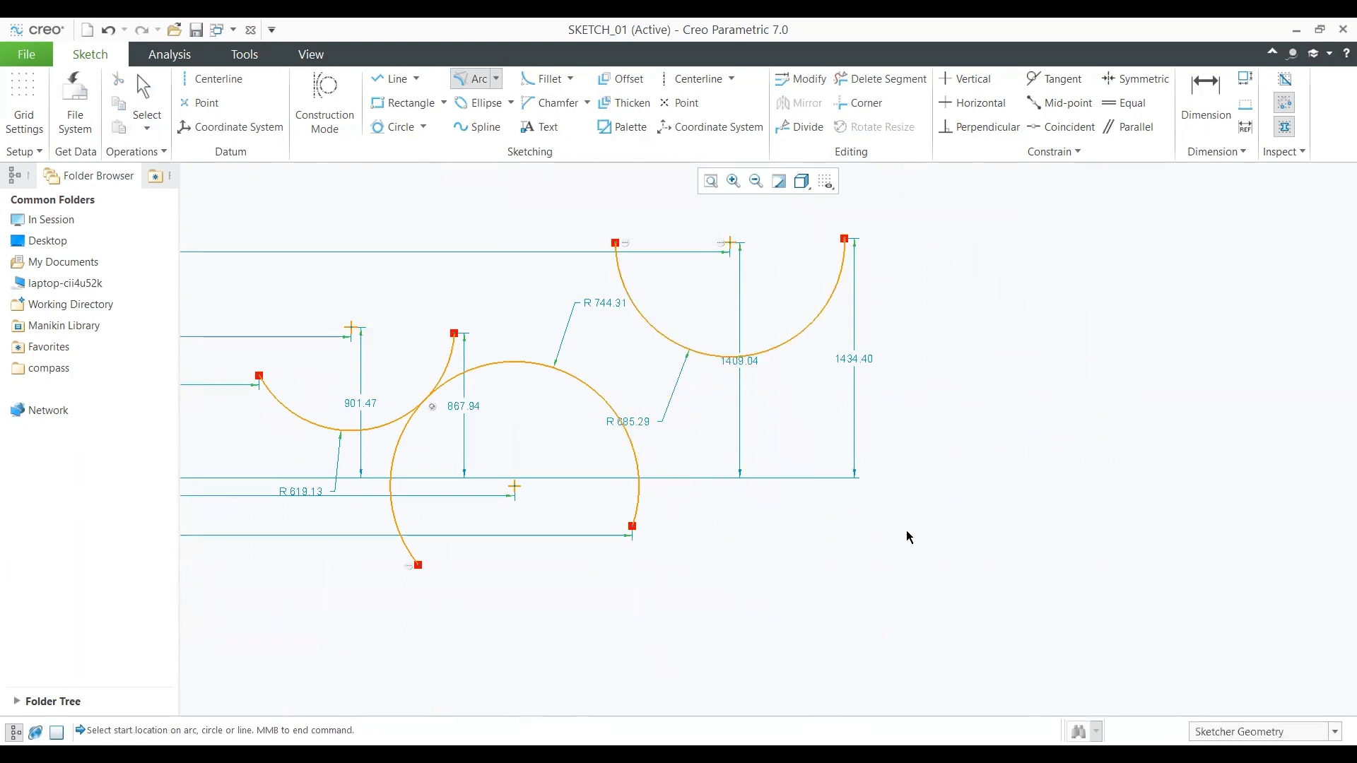
{"action": "left_click", "coordinate": [644, 327]}
{"action": "left_click", "coordinate": [563, 374]}
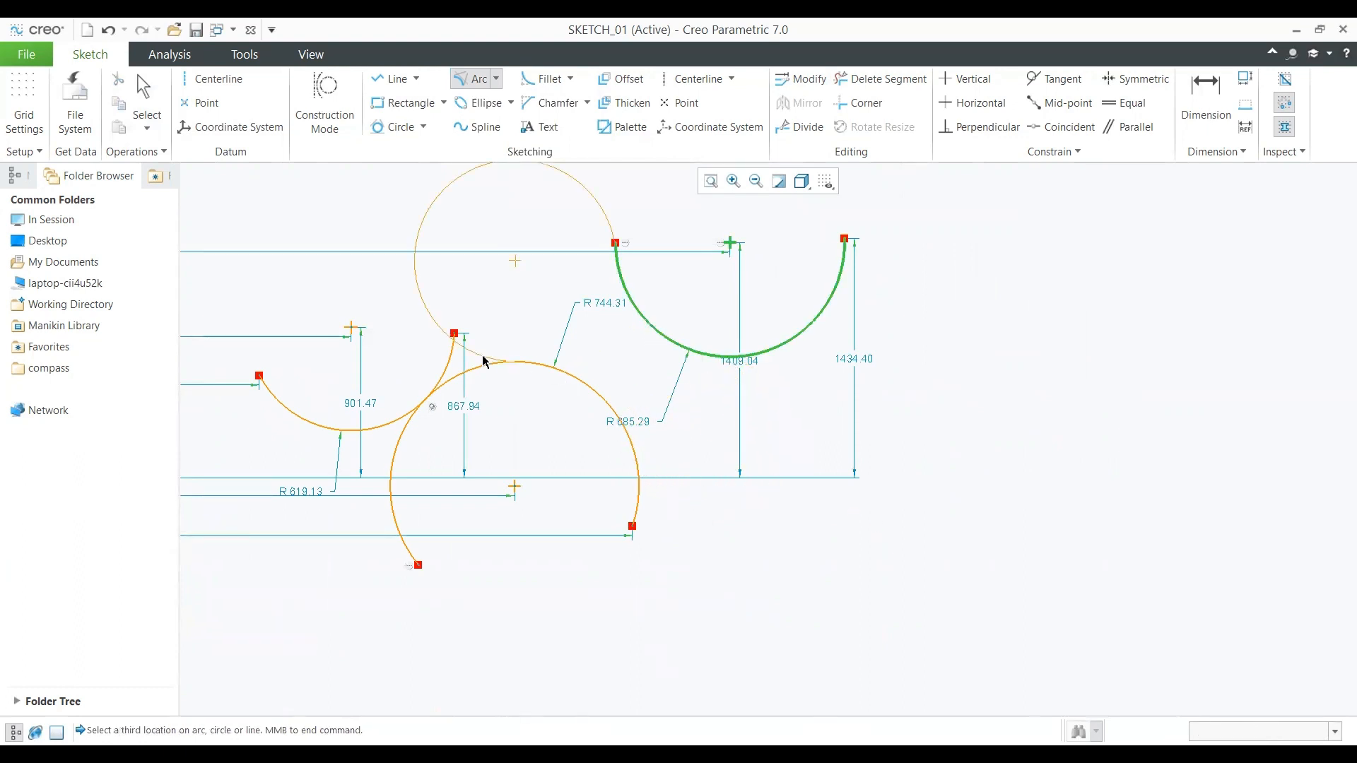
{"action": "left_click", "coordinate": [452, 366]}
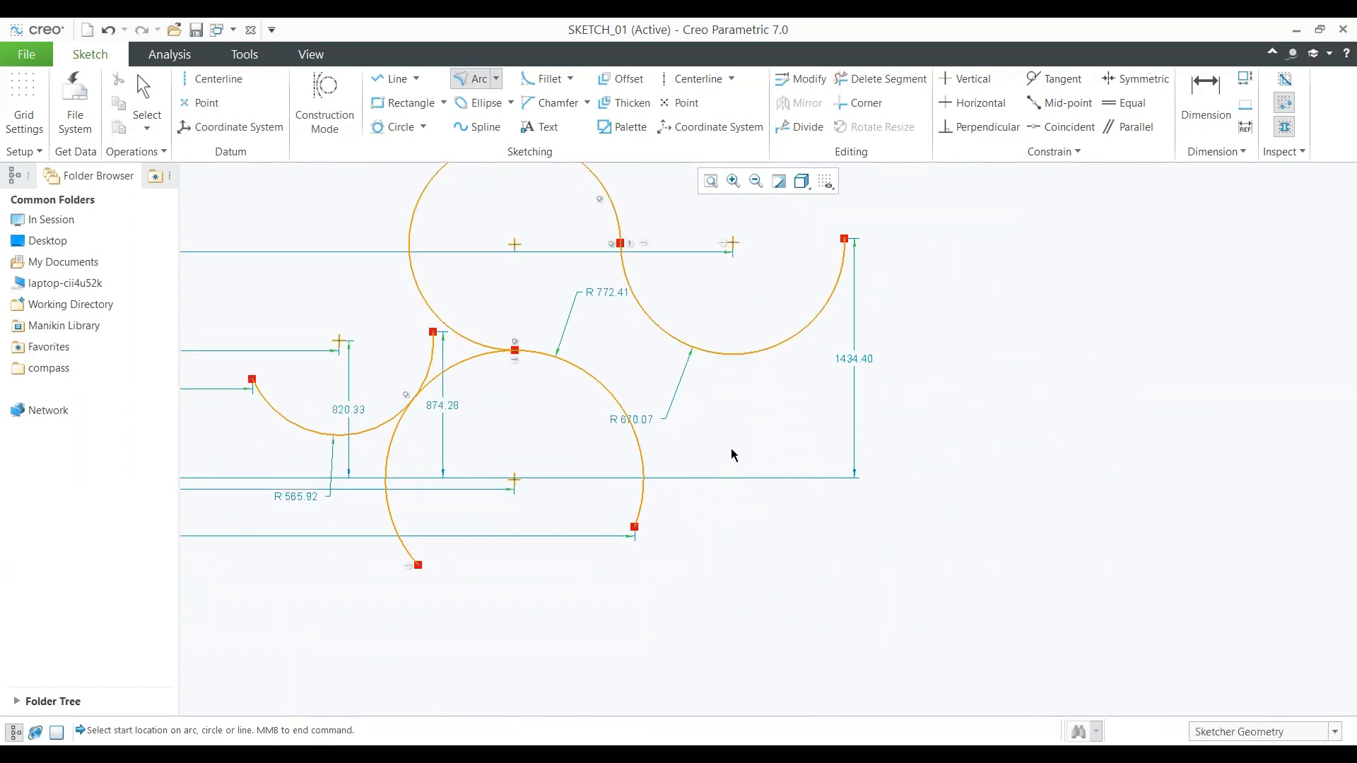
{"action": "middle_click_drag", "start_coordinate": [732, 449], "coordinate": [750, 555]}
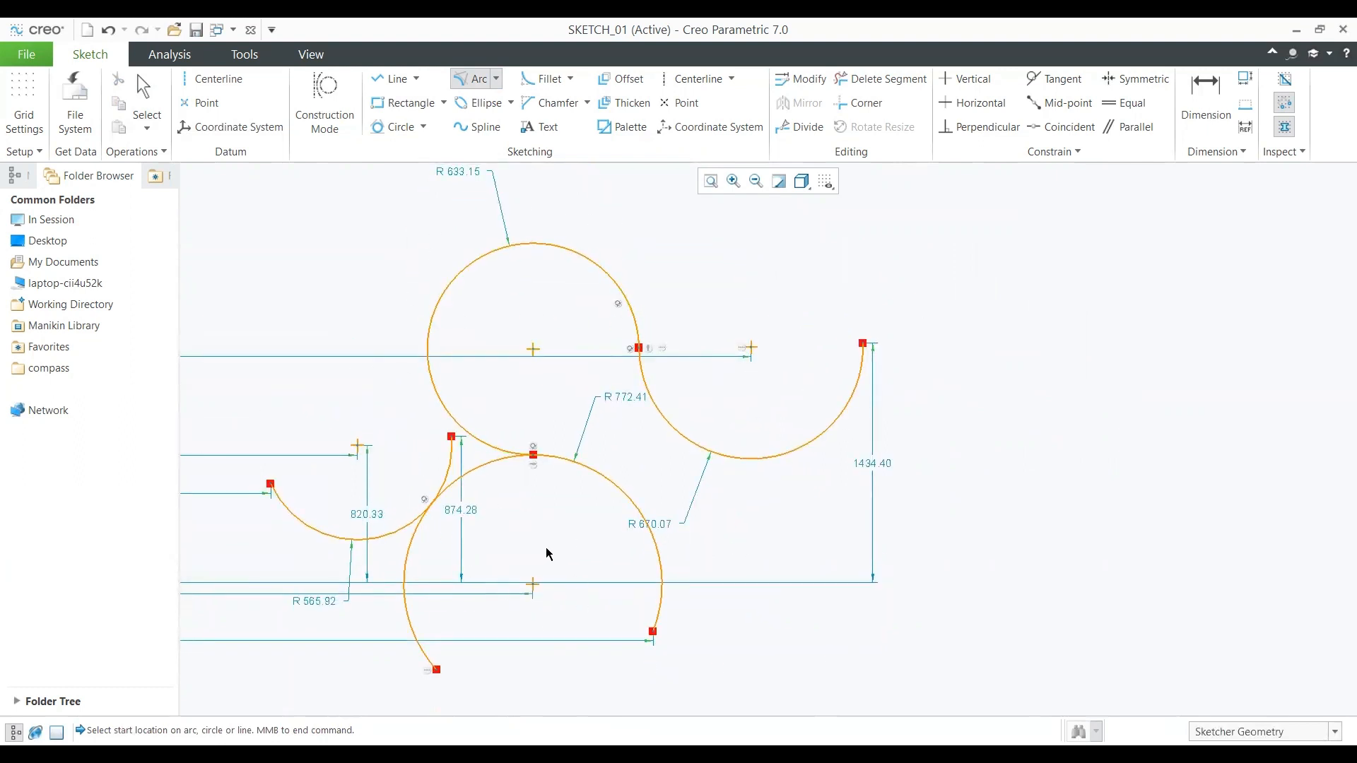
{"action": "scroll", "coordinate": [681, 341], "scroll_direction": "down", "scroll_amount": 1}
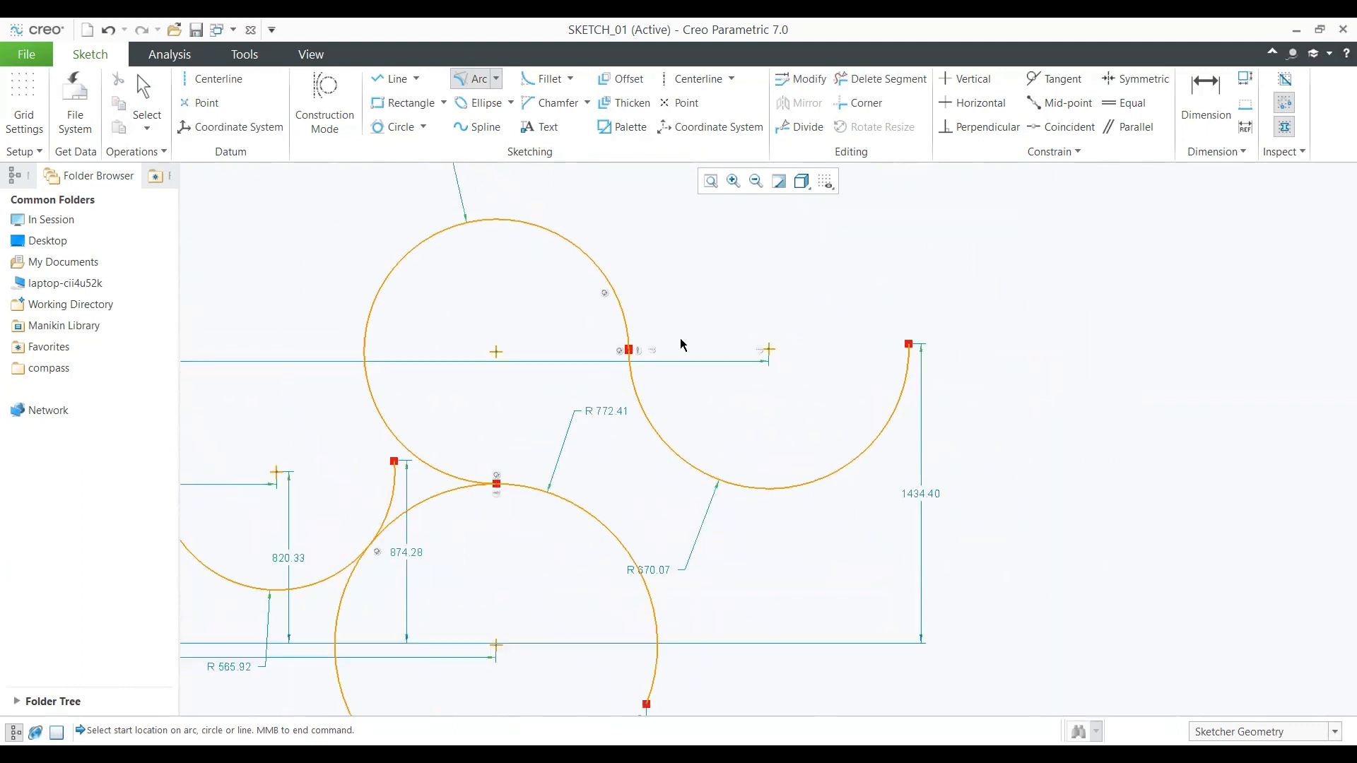
{"action": "scroll", "coordinate": [681, 342], "scroll_direction": "up", "scroll_amount": 1}
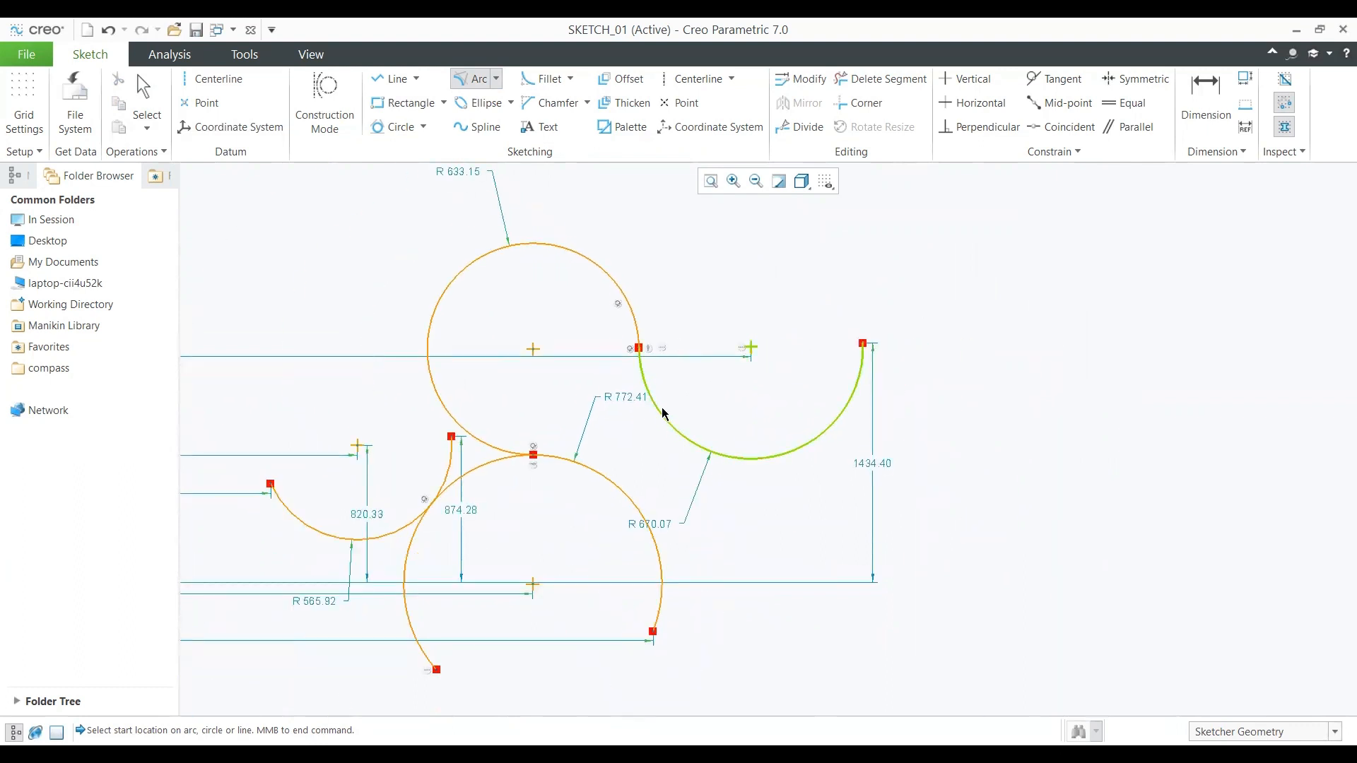
{"action": "scroll", "coordinate": [453, 431], "scroll_direction": "up", "scroll_amount": 1}
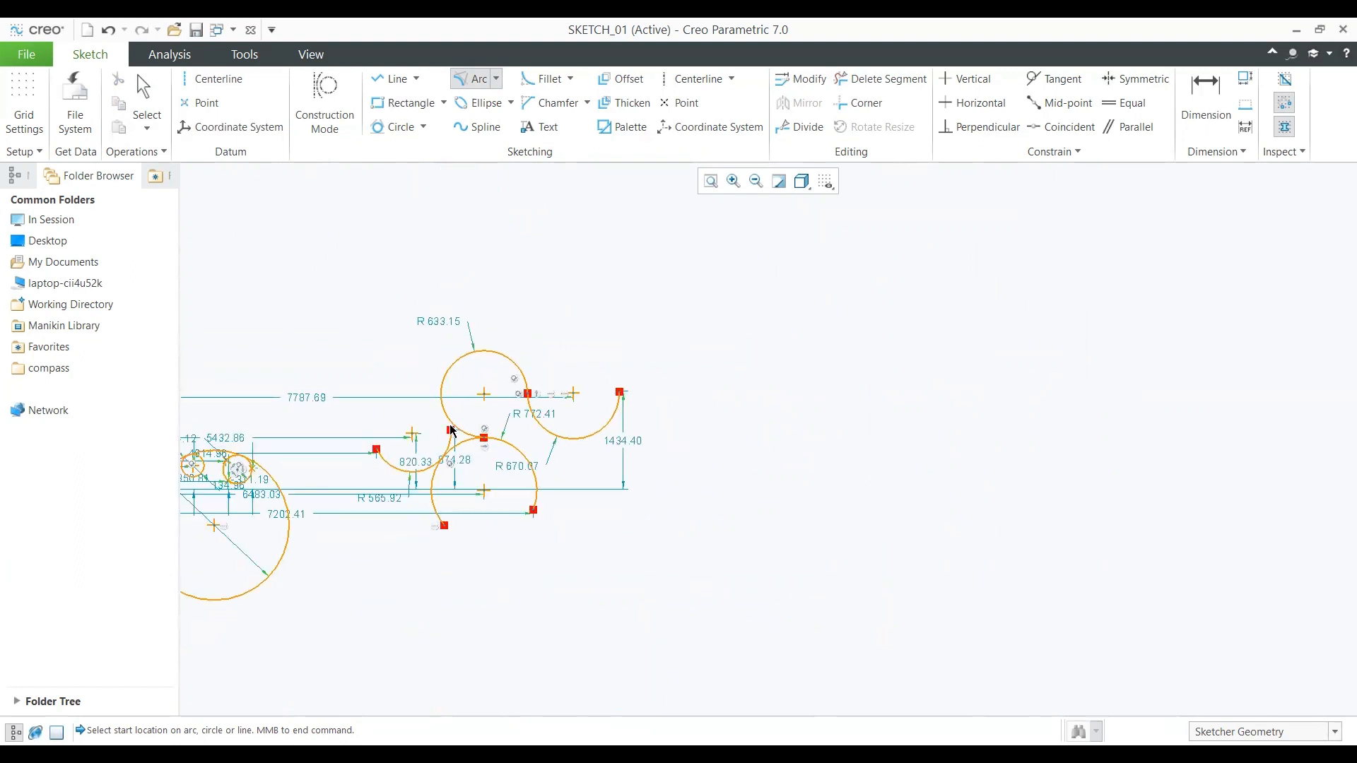
{"action": "scroll", "coordinate": [453, 424], "scroll_direction": "down", "scroll_amount": 1}
{"action": "scroll", "coordinate": [453, 425], "scroll_direction": "down", "scroll_amount": 3}
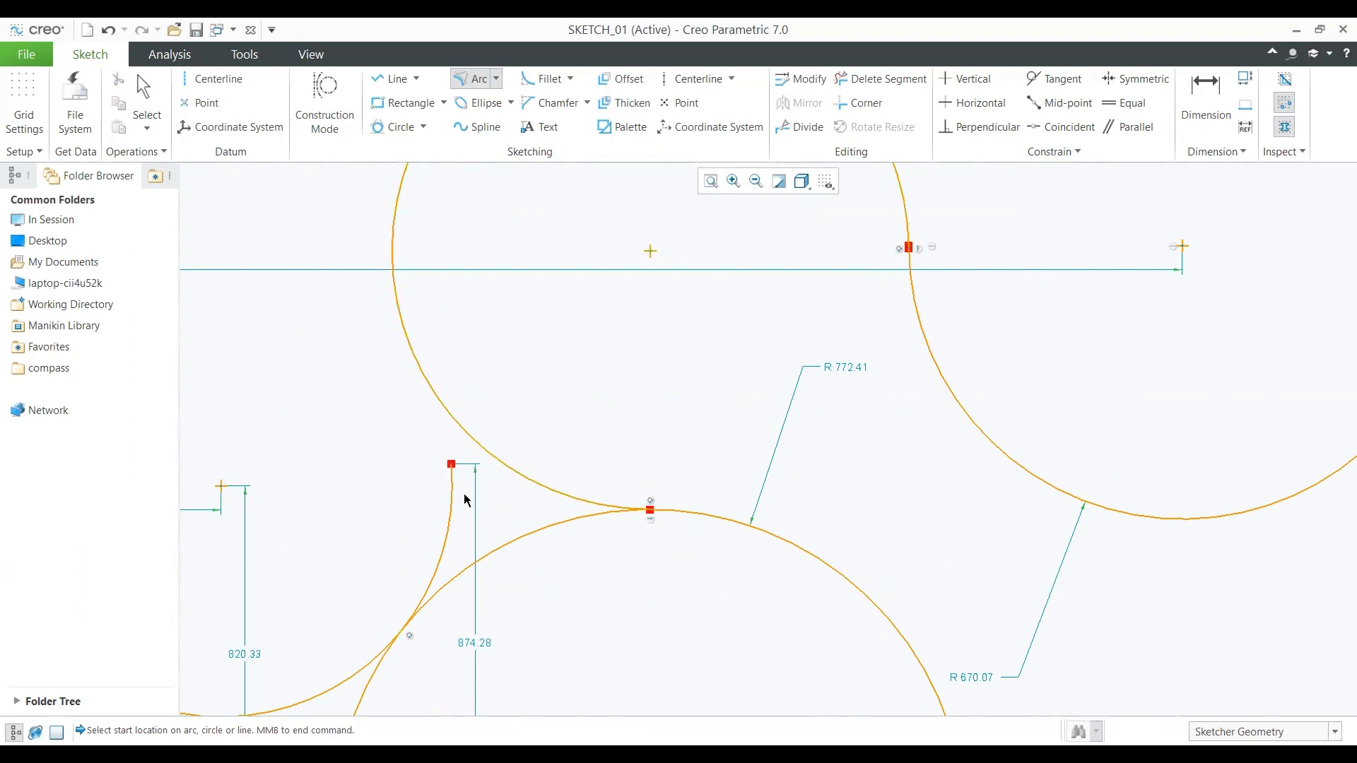
Step: Draw two Concentric arcs about 898 and 1202 in radius around the center of the open-topped Center and Ends arc
{"action": "scroll", "coordinate": [525, 469], "scroll_direction": "up", "scroll_amount": 3}
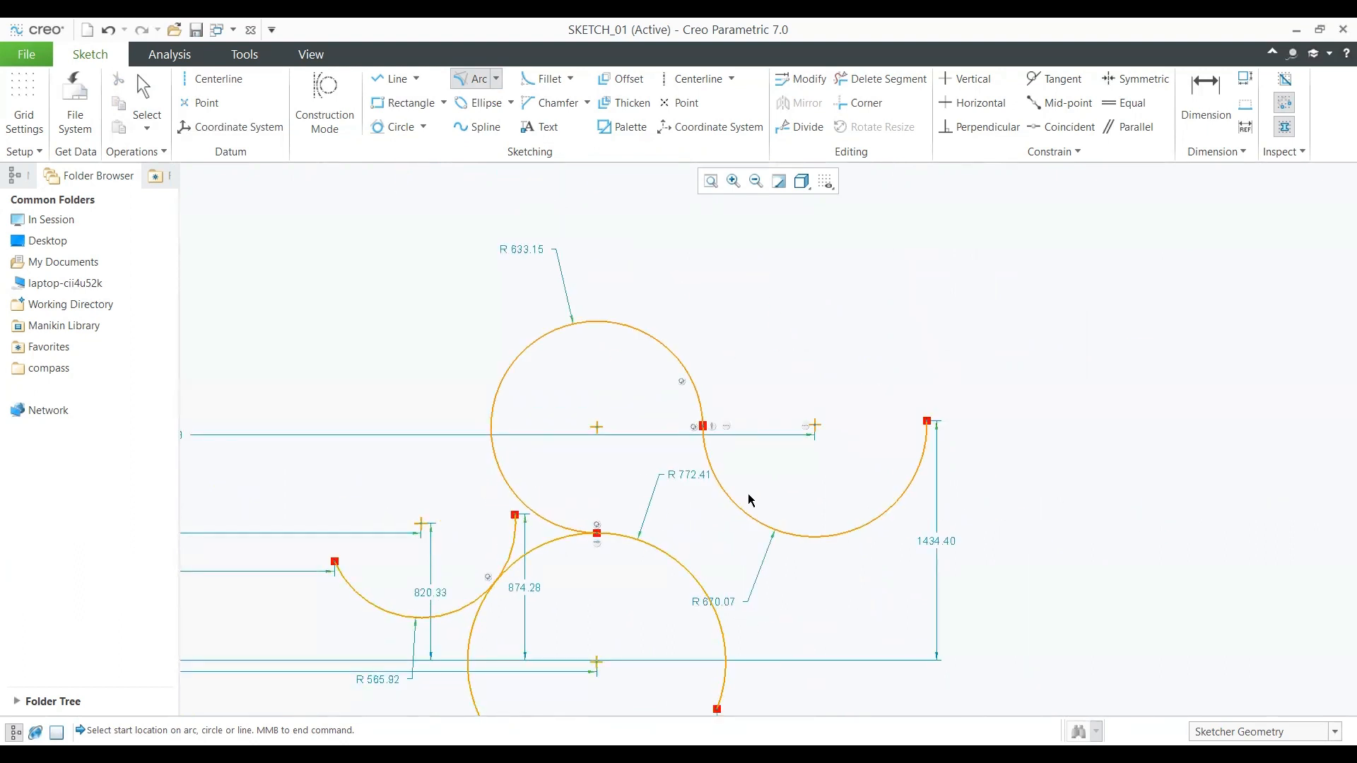
{"action": "scroll", "coordinate": [641, 531], "scroll_direction": "up", "scroll_amount": 1}
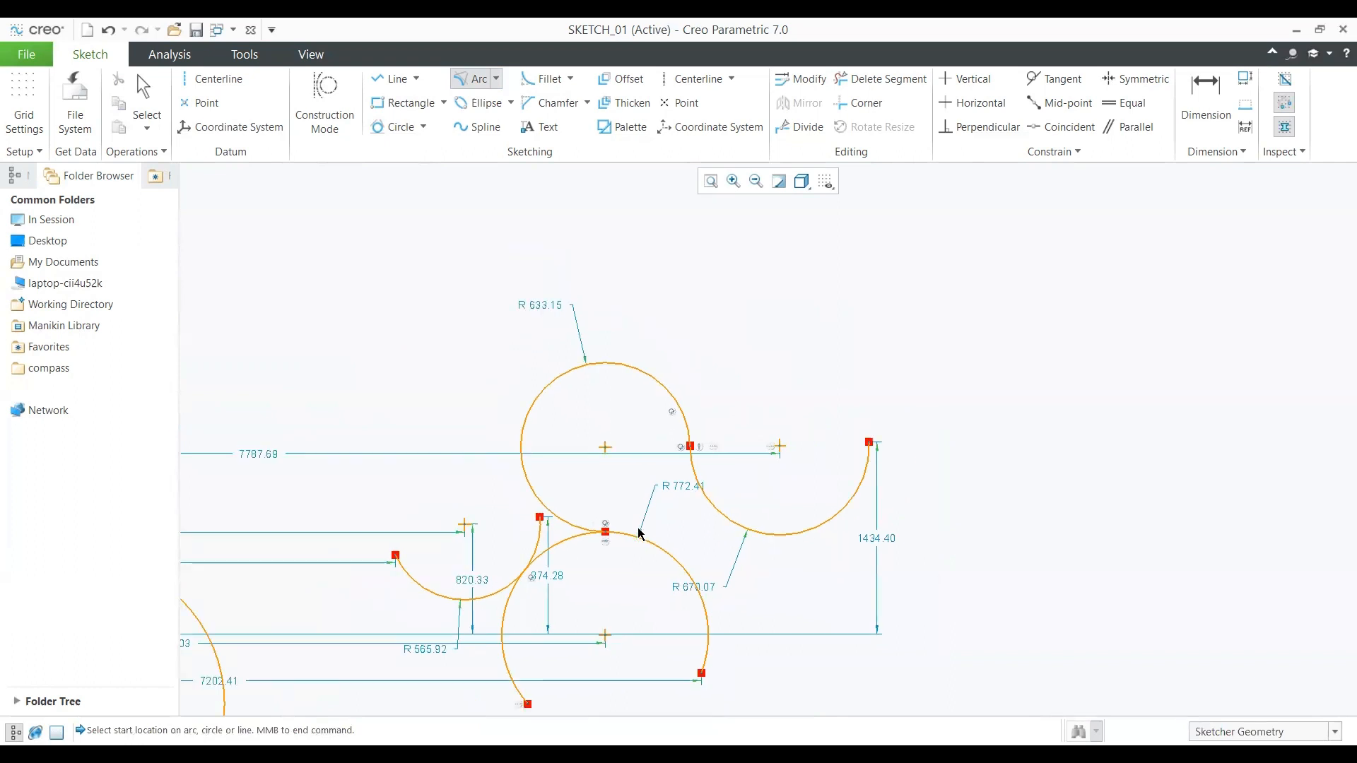
{"action": "left_click", "coordinate": [496, 79]}
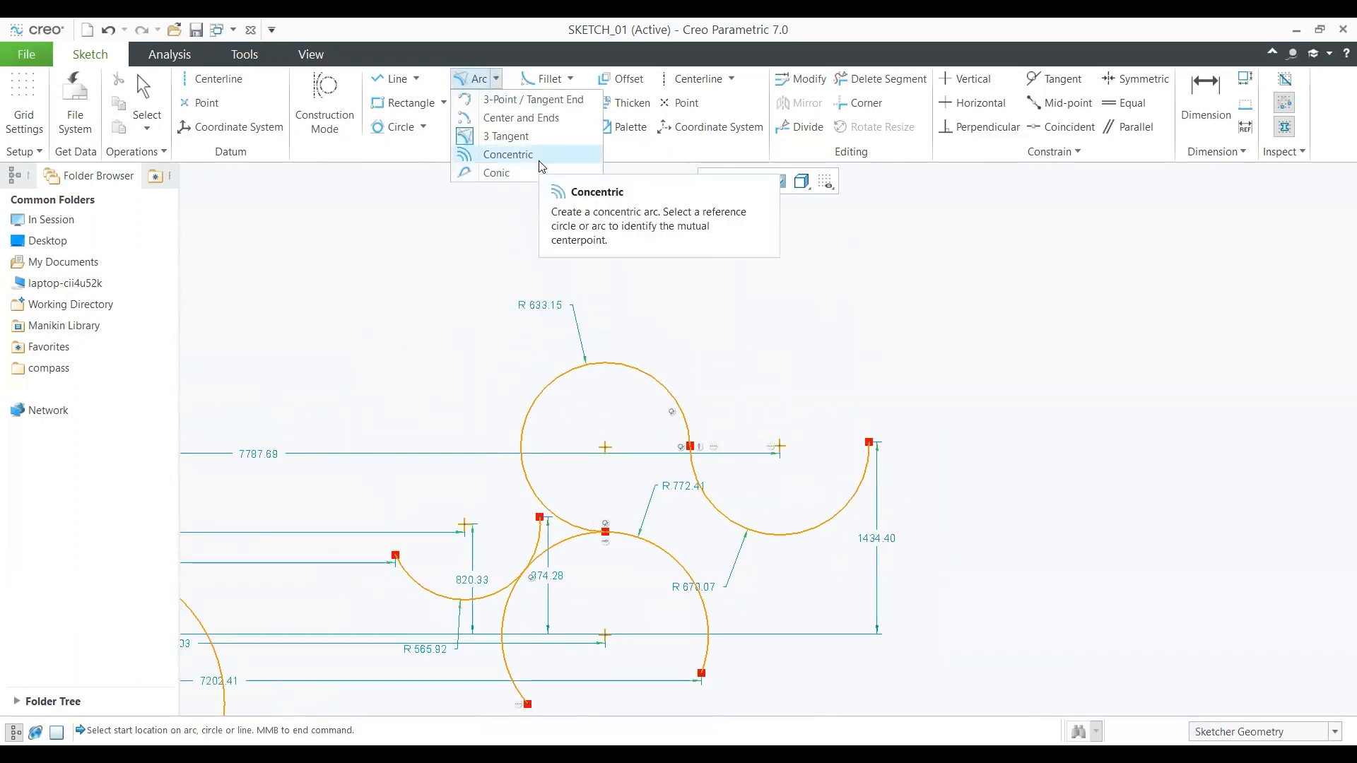
{"action": "left_click", "coordinate": [798, 534]}
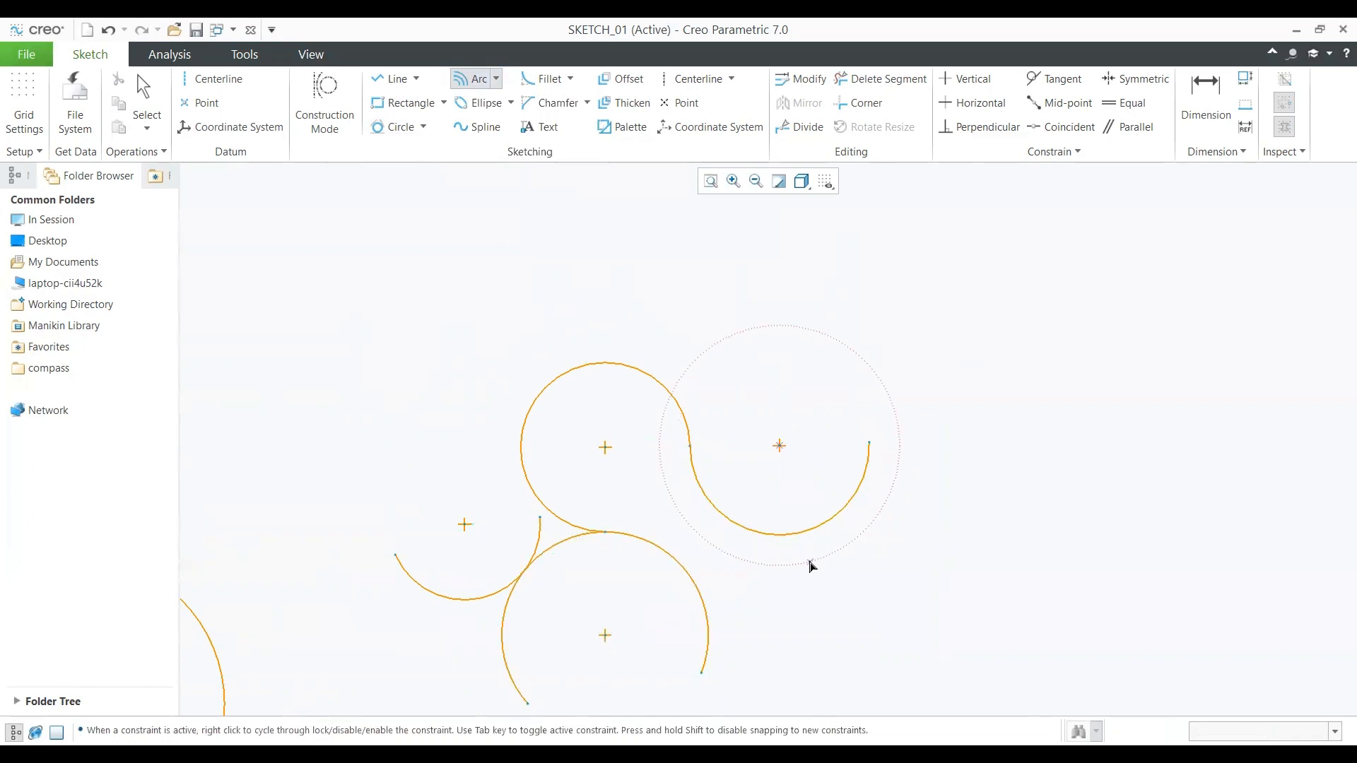
{"action": "left_click", "coordinate": [810, 561]}
{"action": "left_click", "coordinate": [900, 445]}
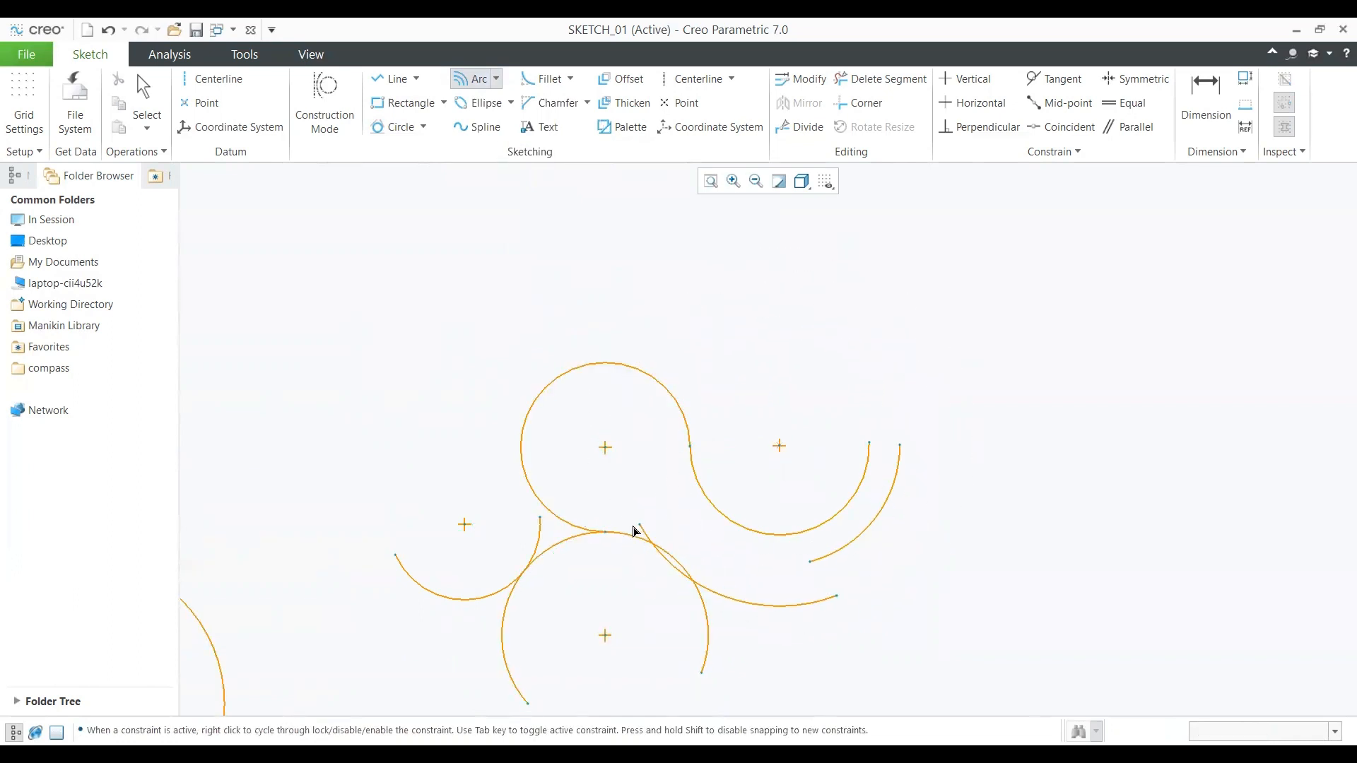
{"action": "left_click", "coordinate": [639, 523]}
{"action": "middle_click", "coordinate": [801, 504]}
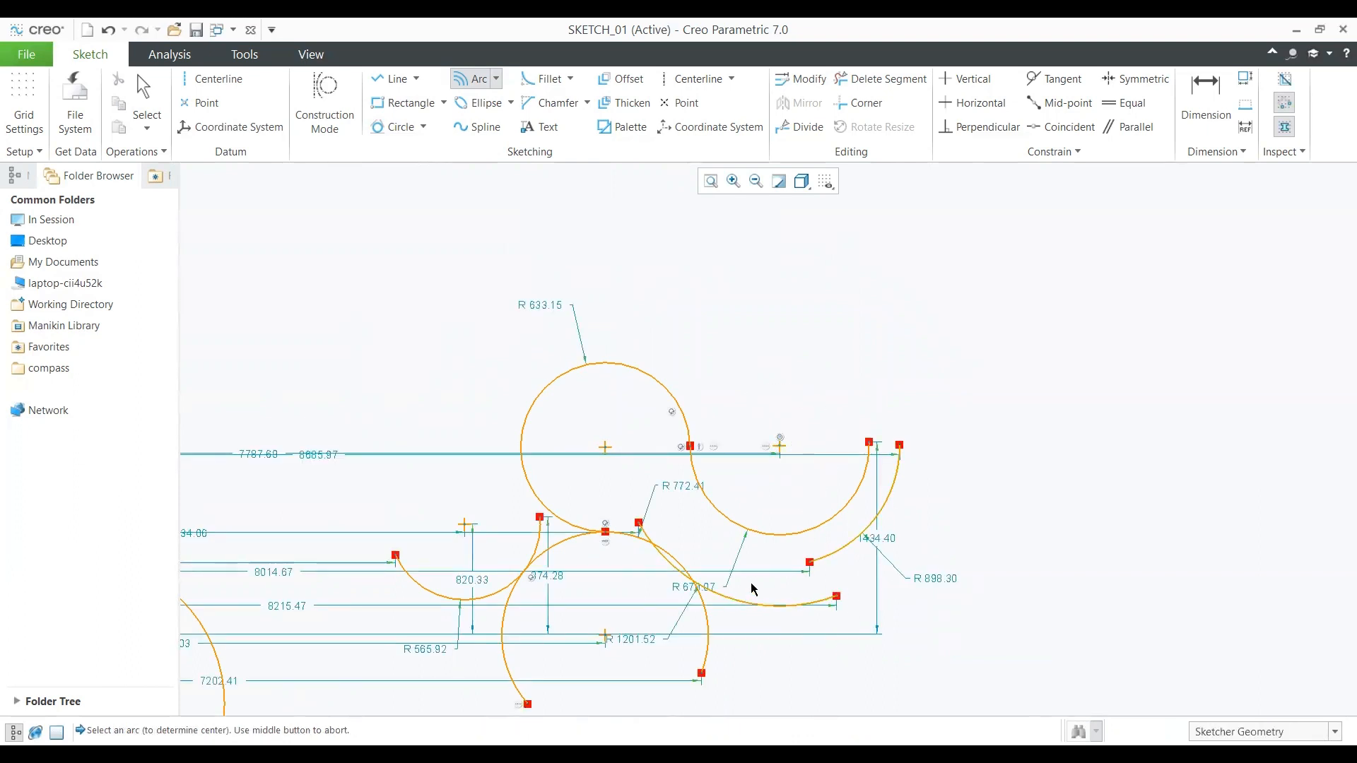
Step: Draw two Conic arcs one above the other in the empty area right of the concentric arcs, both bulging toward the lower right
{"action": "left_click", "coordinate": [496, 79]}
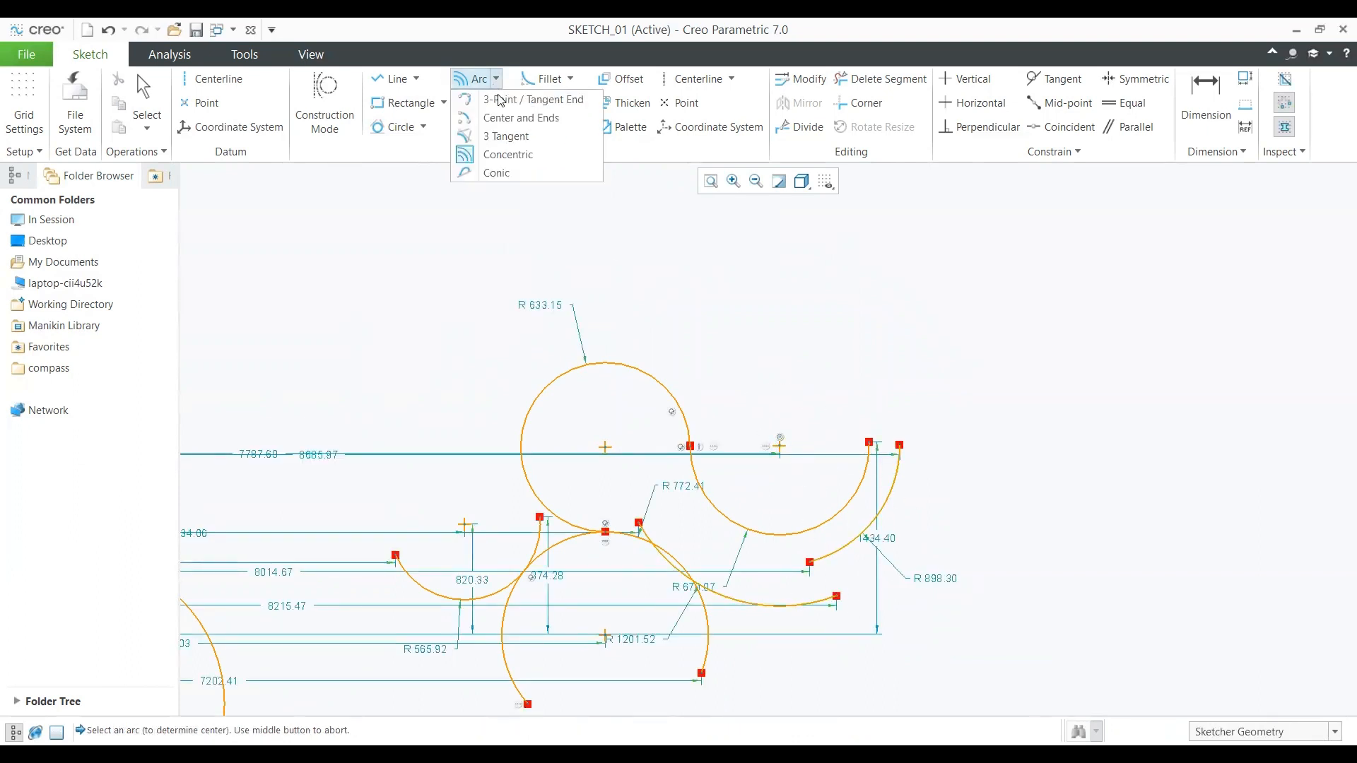
{"action": "left_click", "coordinate": [499, 173]}
{"action": "left_click", "coordinate": [998, 391]}
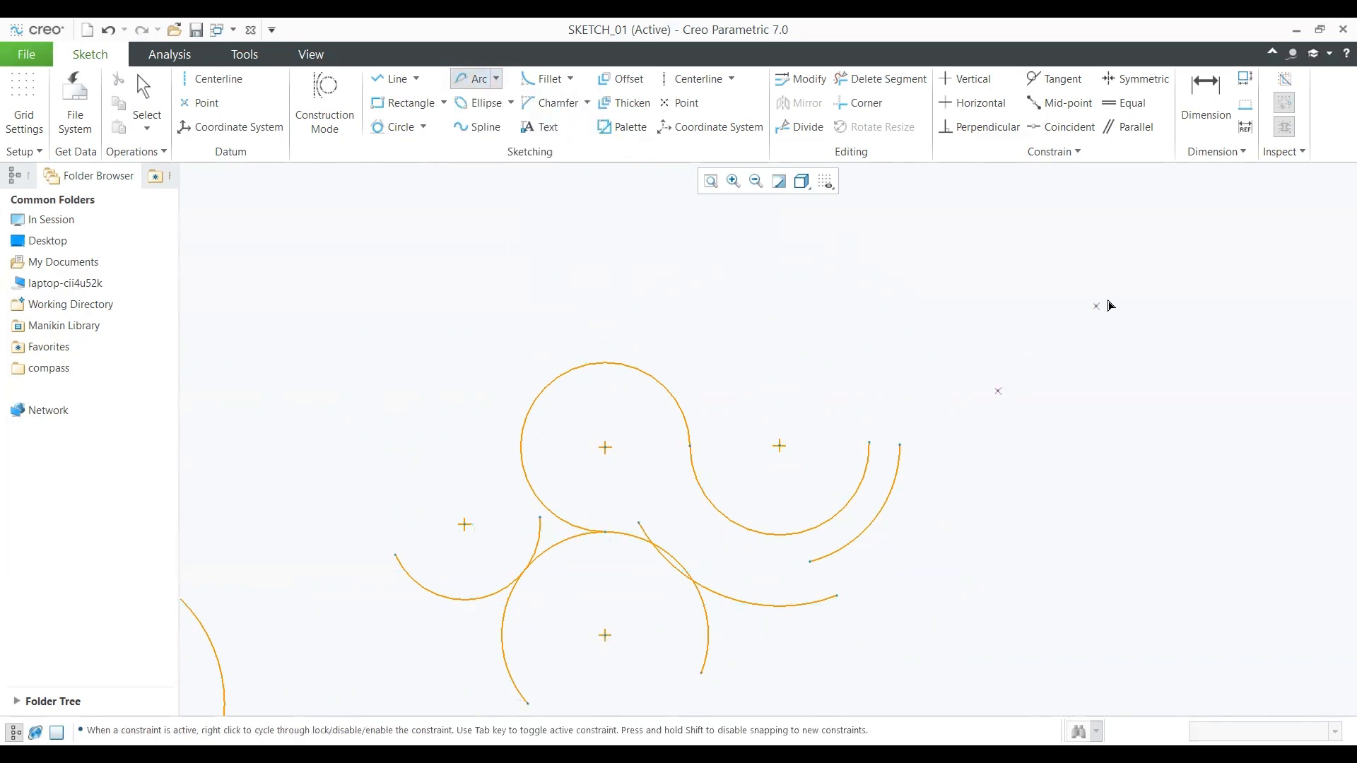
{"action": "left_click", "coordinate": [1109, 300]}
{"action": "left_click", "coordinate": [1157, 417]}
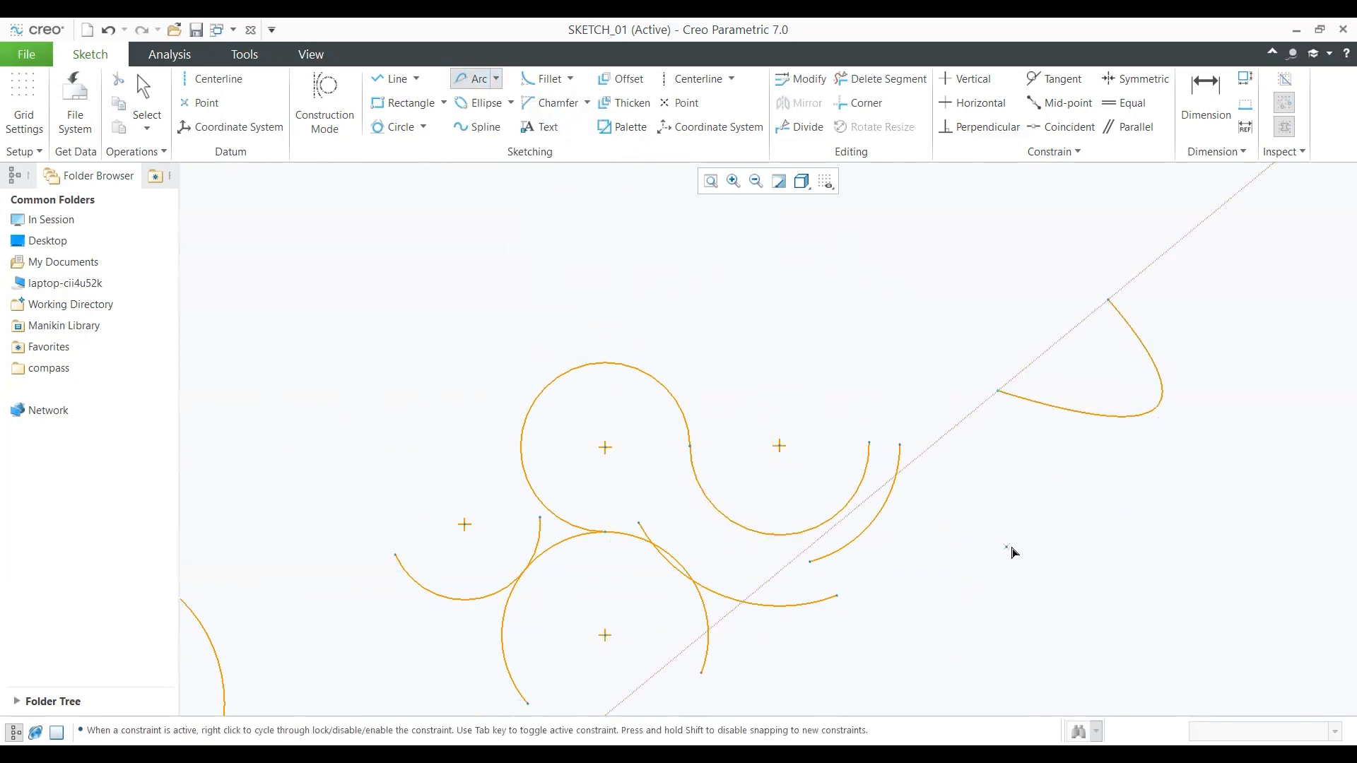
{"action": "left_click", "coordinate": [1006, 548]}
{"action": "left_click", "coordinate": [1164, 524]}
{"action": "left_click", "coordinate": [1150, 631]}
{"action": "middle_click", "coordinate": [1223, 568]}
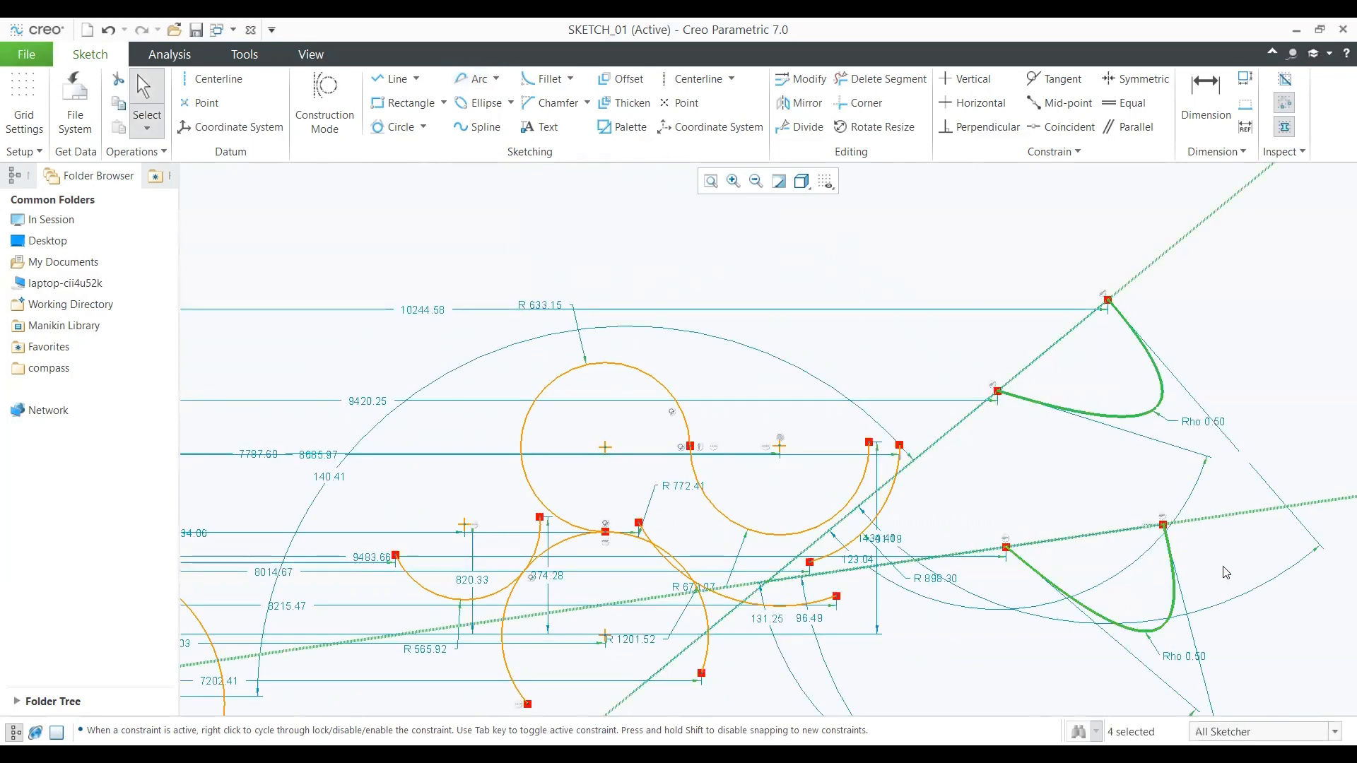
Step: Delete all existing geometry from the sketch
{"action": "scroll", "coordinate": [715, 527], "scroll_direction": "down", "scroll_amount": 8}
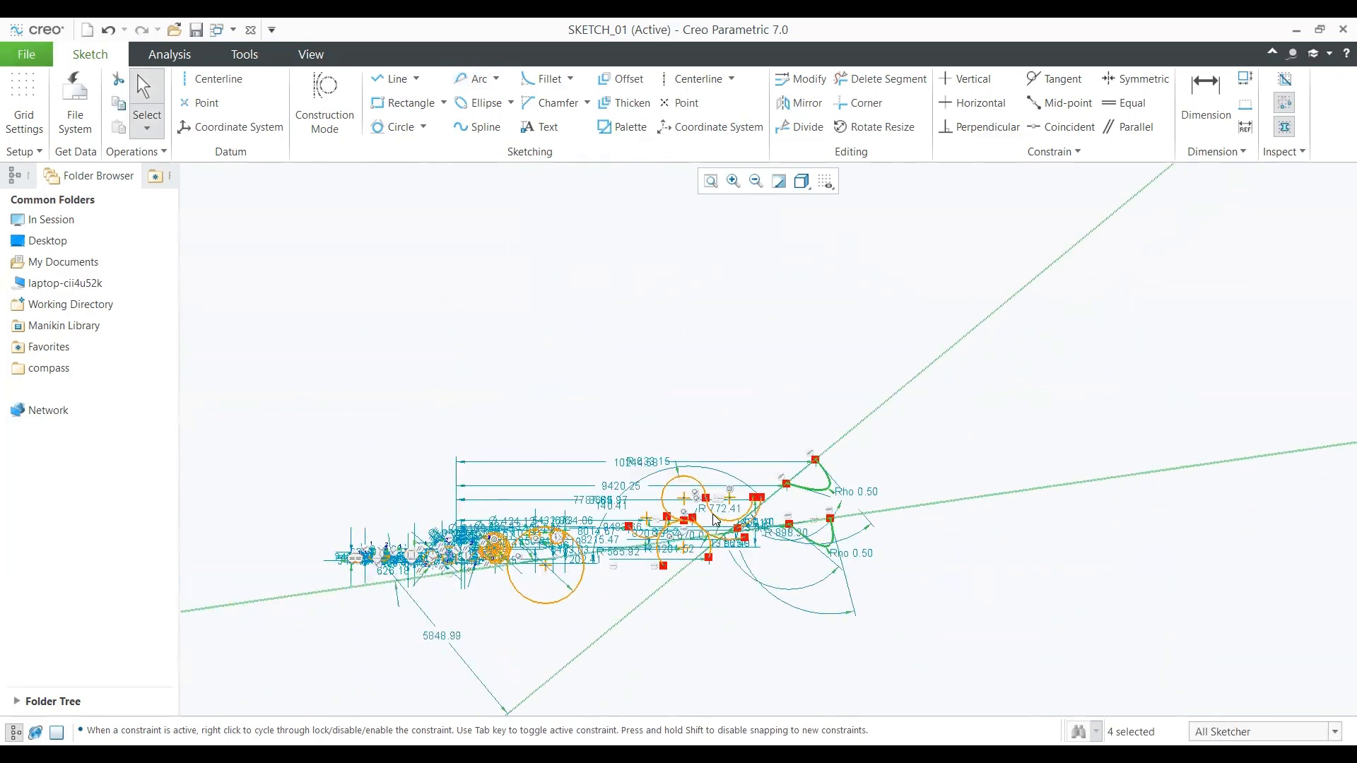
{"action": "left_click_drag", "start_coordinate": [497, 368], "coordinate": [963, 656]}
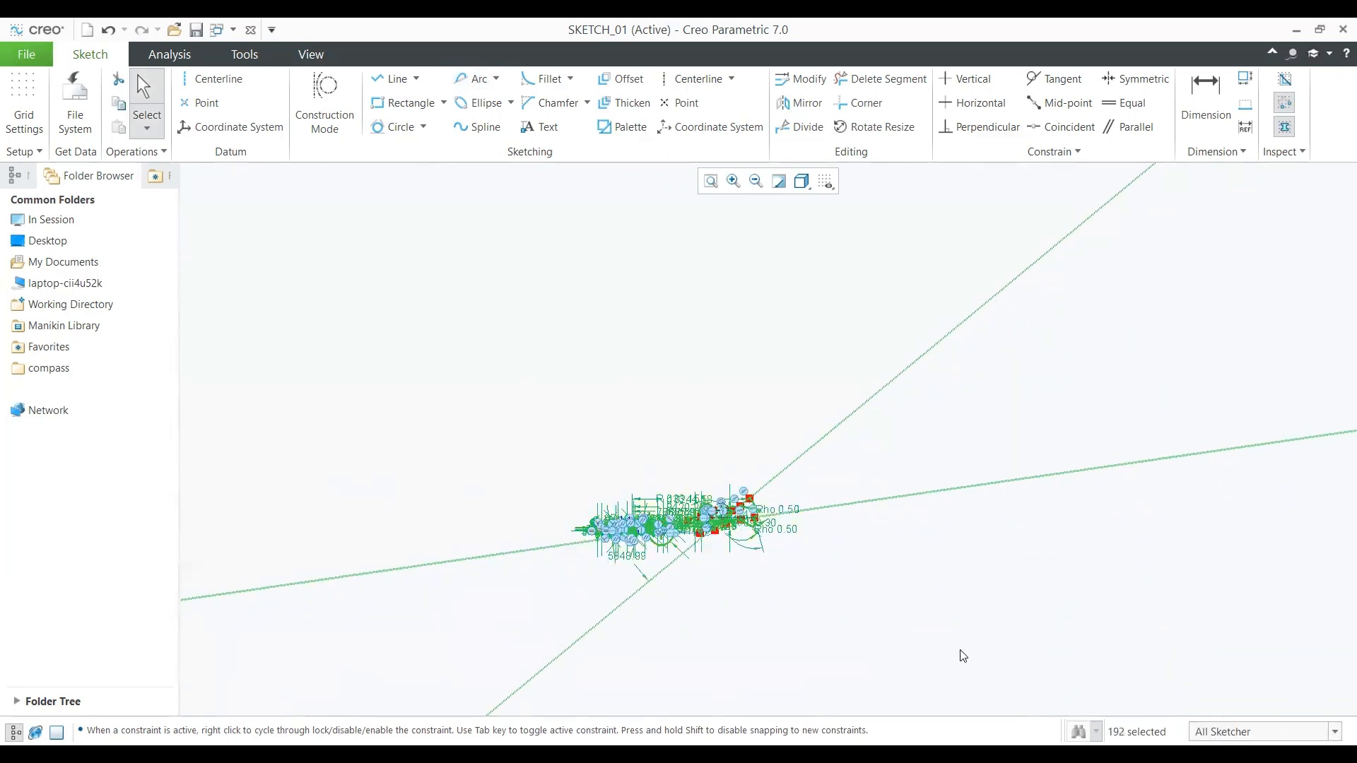
{"action": "key", "text": "Delete"}
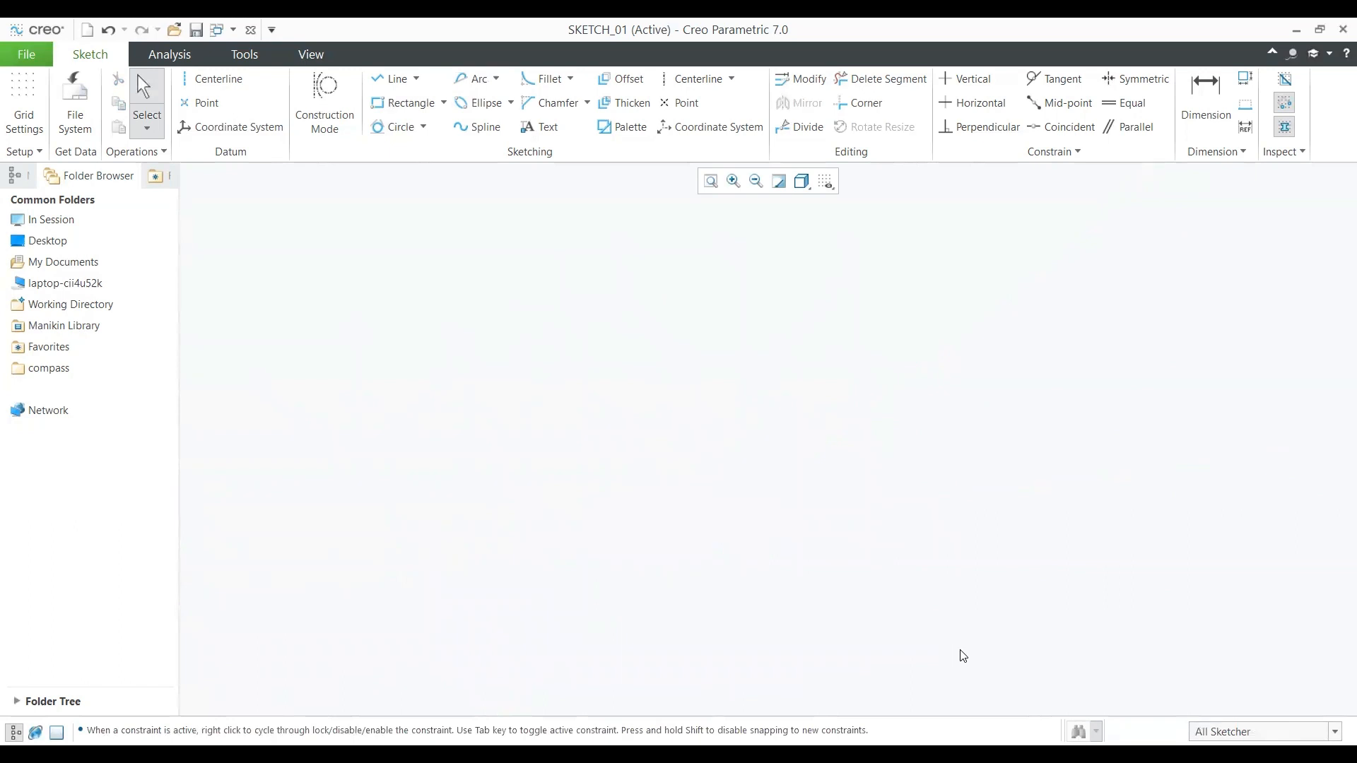
Step: Draw two horizontal Axis Ends ellipses side by side, about 20054 by 6029 and about 14272 by 5167 in size
{"action": "left_click", "coordinate": [512, 103]}
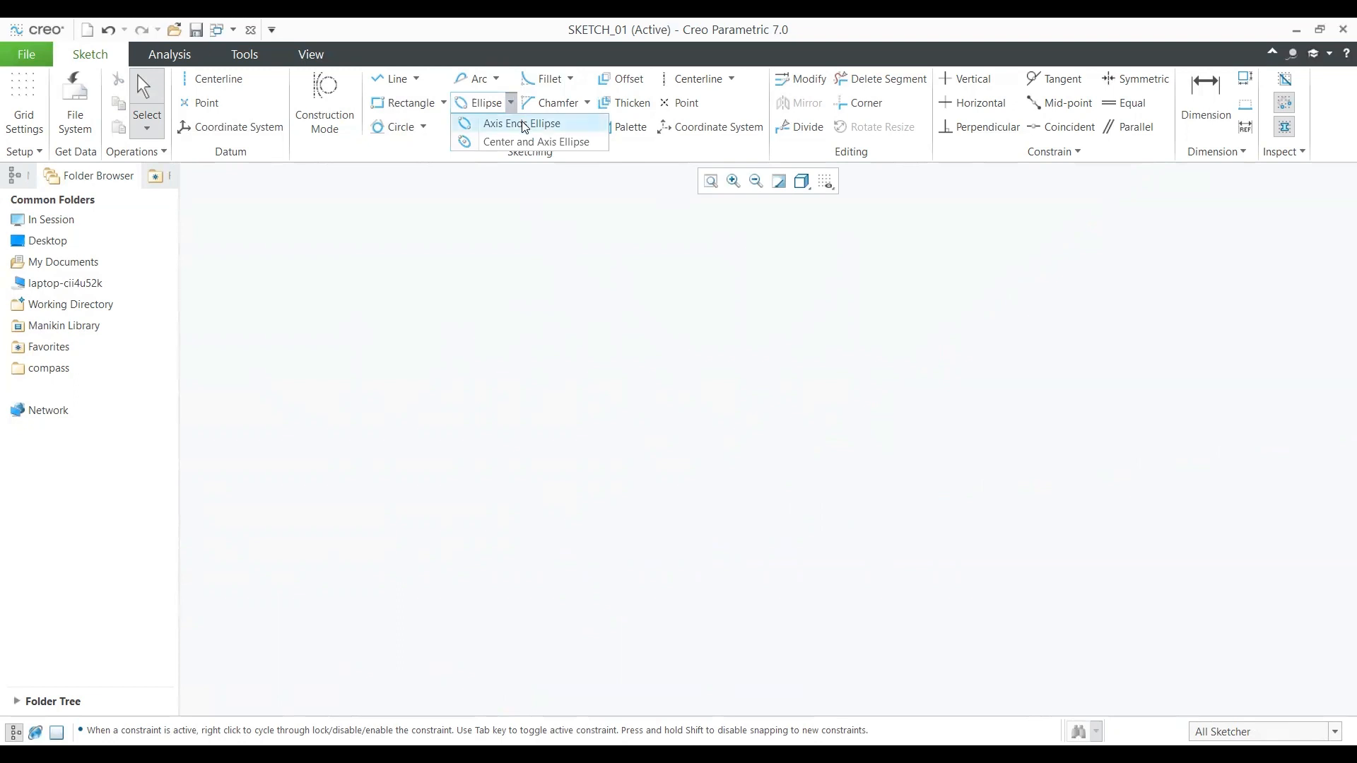
{"action": "left_click", "coordinate": [525, 125]}
{"action": "left_click", "coordinate": [551, 394]}
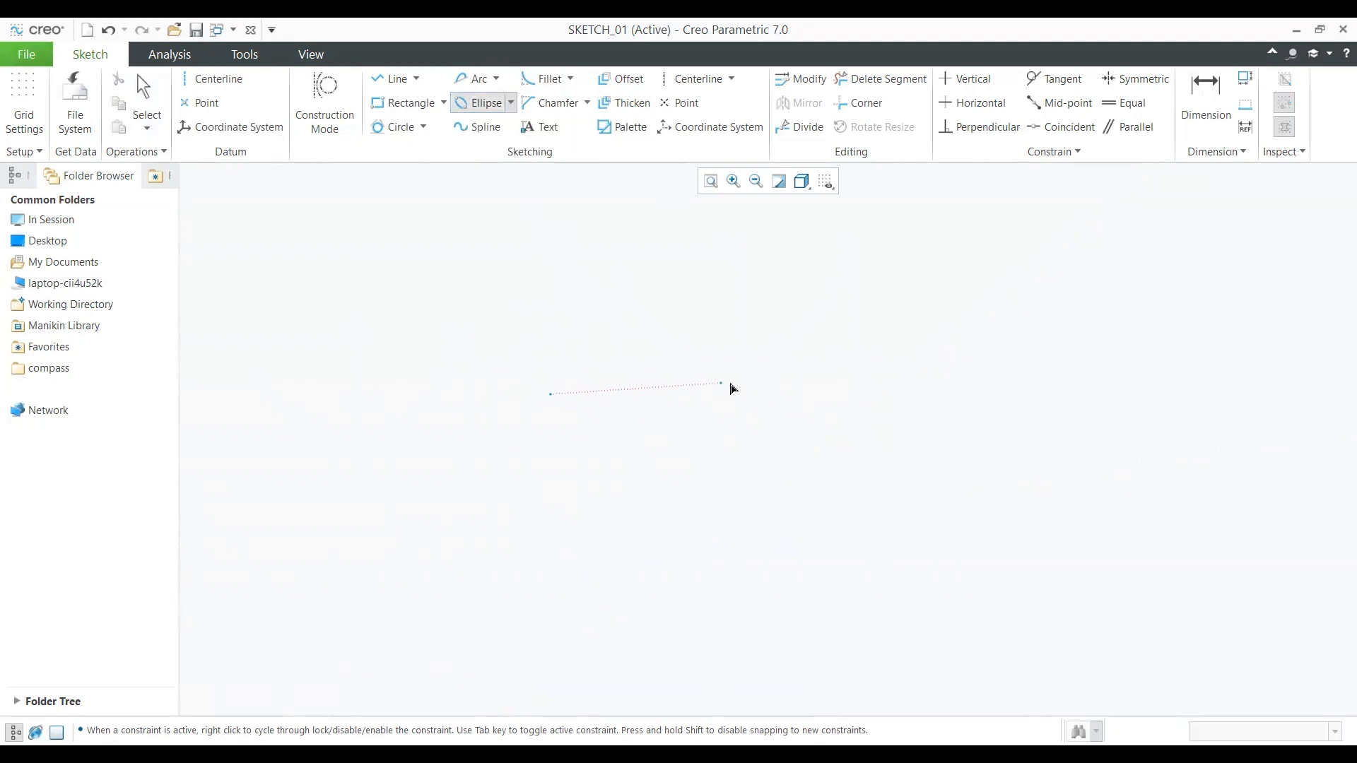
{"action": "left_click", "coordinate": [781, 395]}
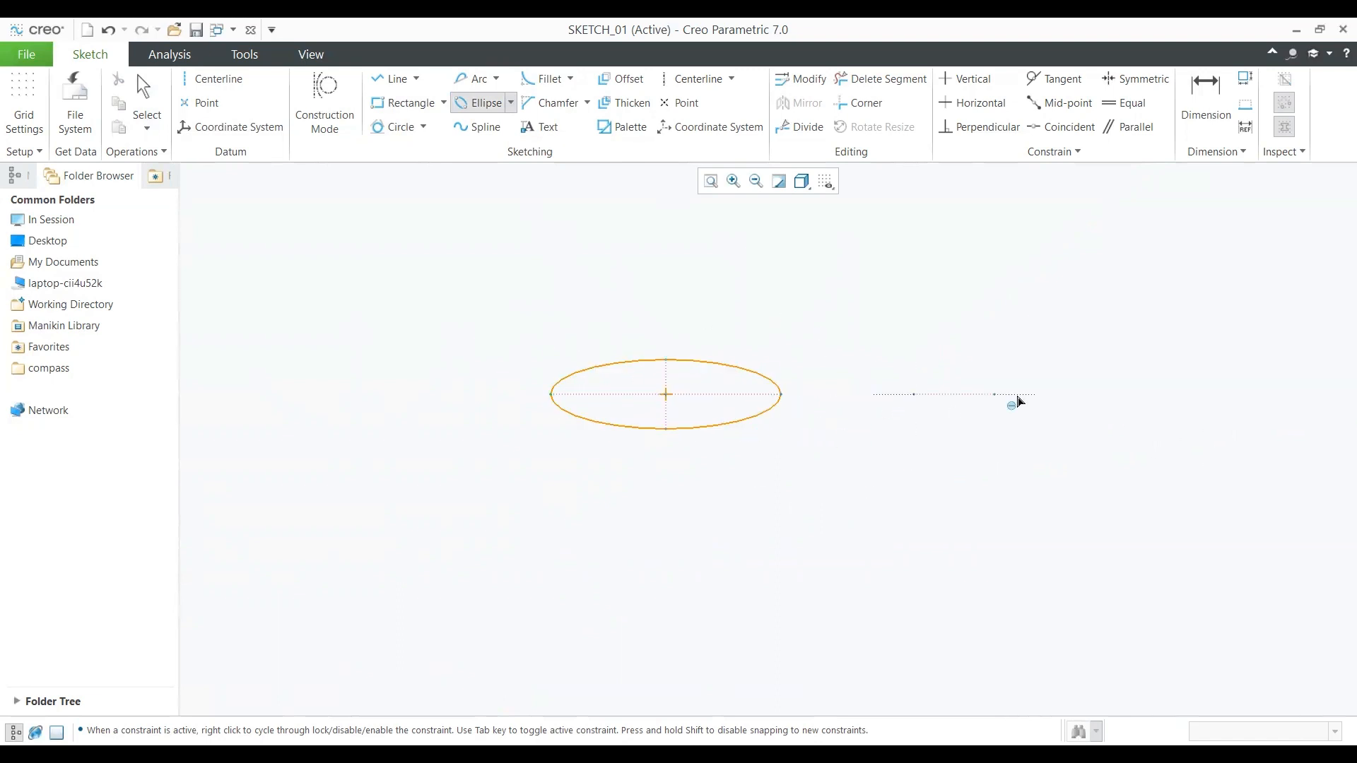
{"action": "left_click", "coordinate": [1079, 396]}
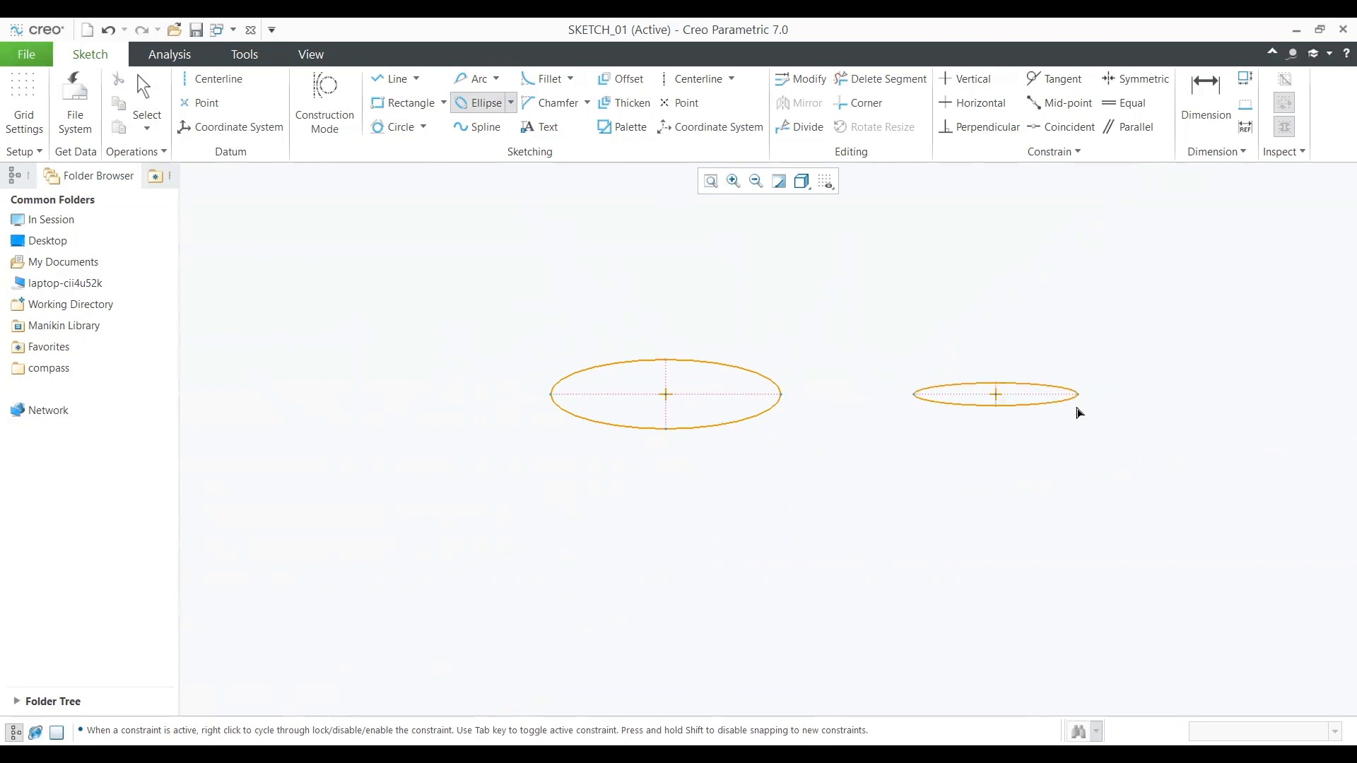
{"action": "middle_click", "coordinate": [1059, 493]}
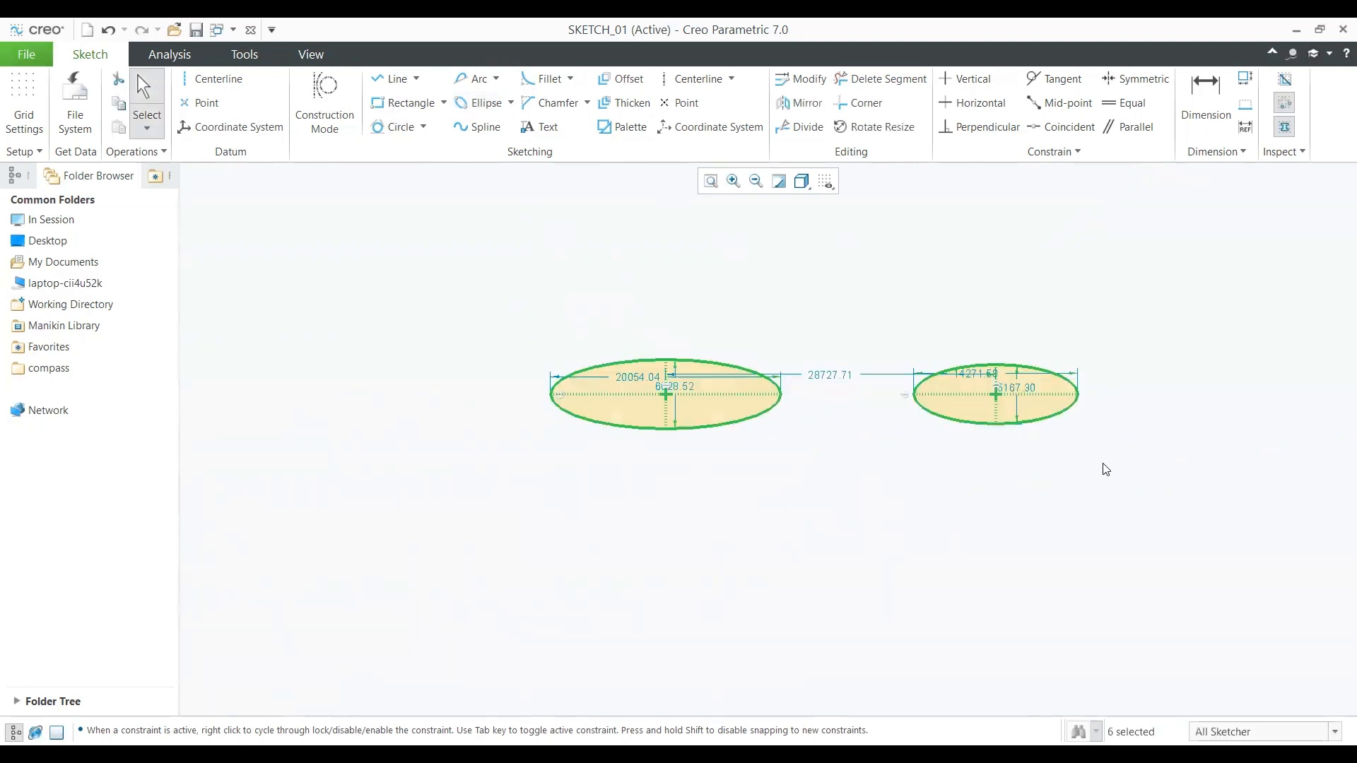
Step: Draw a horizontal Center and Axis ellipse centered about 14320 above the smaller ellipse
{"action": "middle_click_drag", "start_coordinate": [1103, 462], "coordinate": [964, 536]}
{"action": "scroll", "coordinate": [887, 511], "scroll_direction": "up", "scroll_amount": 3}
{"action": "scroll", "coordinate": [883, 492], "scroll_direction": "down", "scroll_amount": 4}
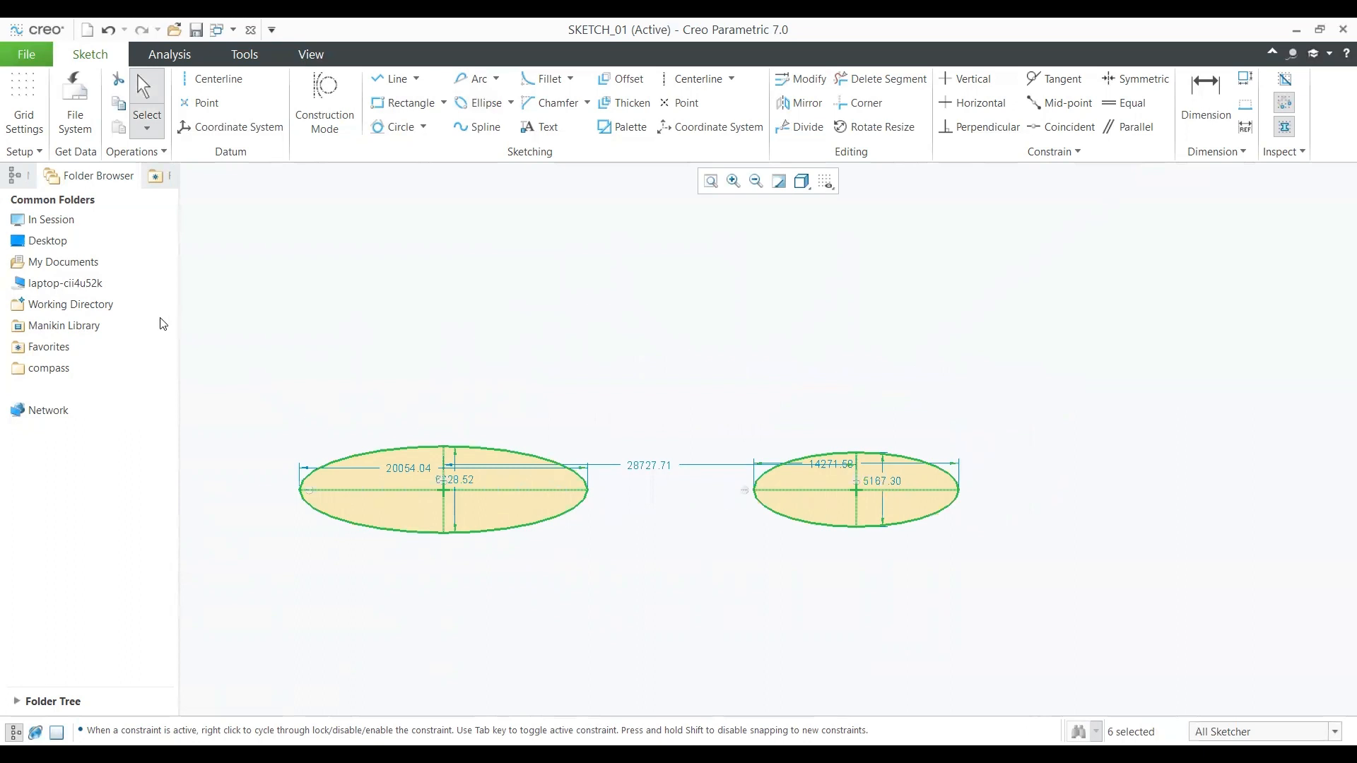
{"action": "scroll", "coordinate": [442, 472], "scroll_direction": "down", "scroll_amount": 2}
{"action": "scroll", "coordinate": [438, 473], "scroll_direction": "up", "scroll_amount": 2}
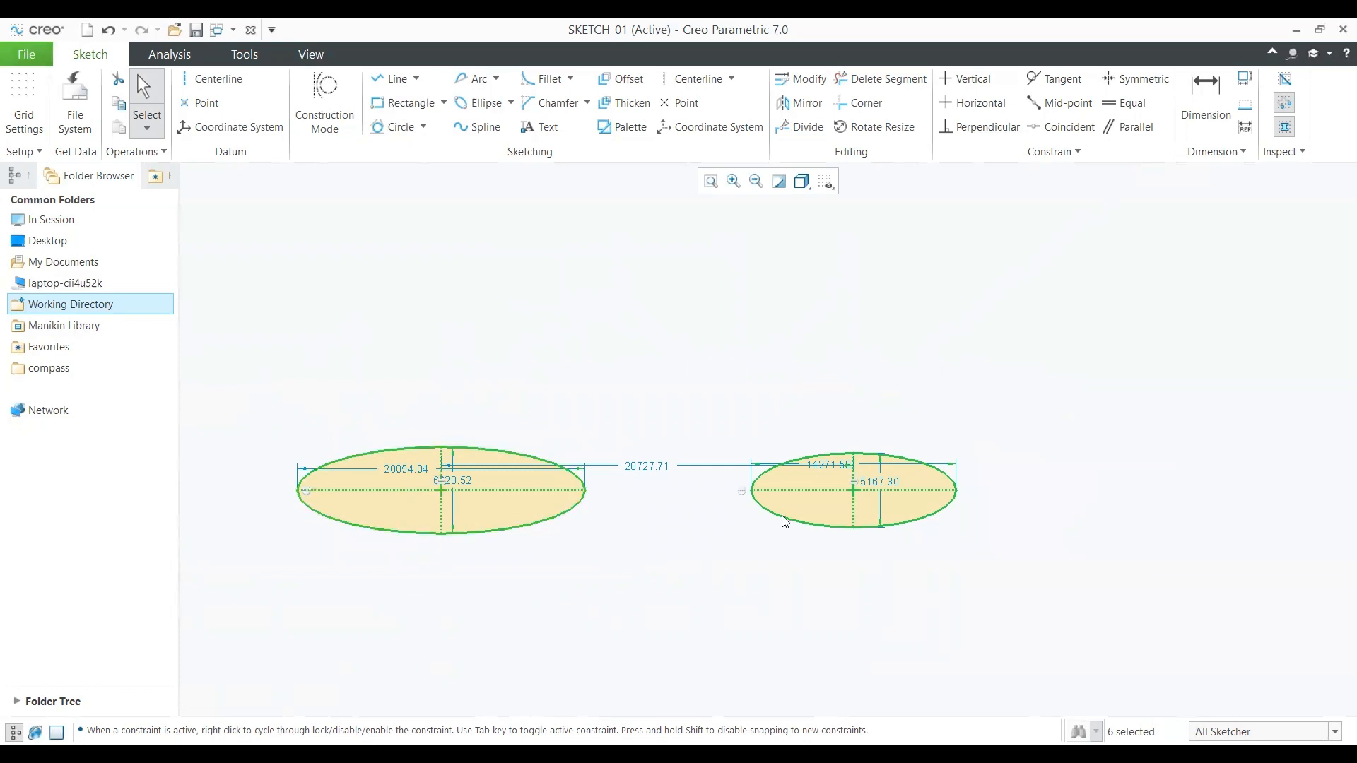
{"action": "left_click", "coordinate": [510, 103]}
{"action": "left_click", "coordinate": [507, 144]}
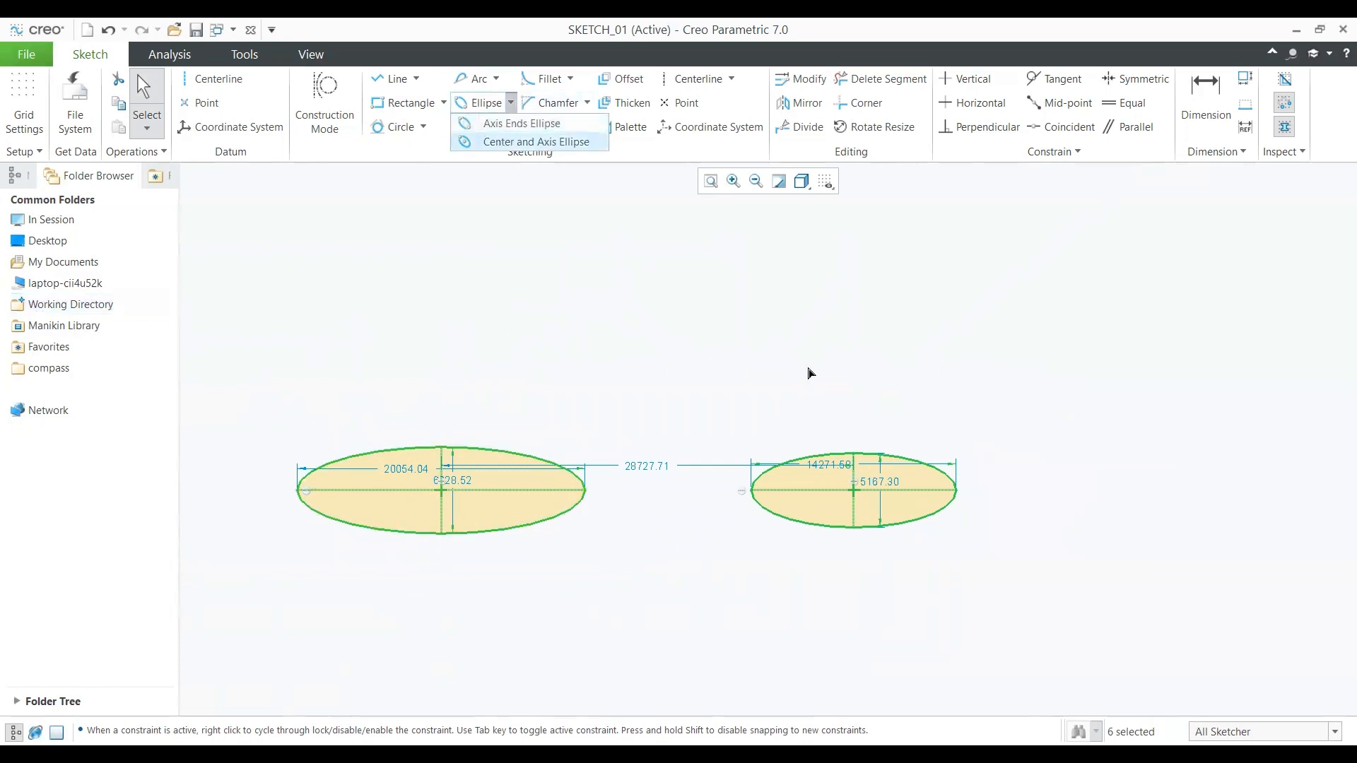
{"action": "middle_click_drag", "start_coordinate": [797, 368], "coordinate": [565, 394]}
{"action": "left_click", "coordinate": [630, 311]}
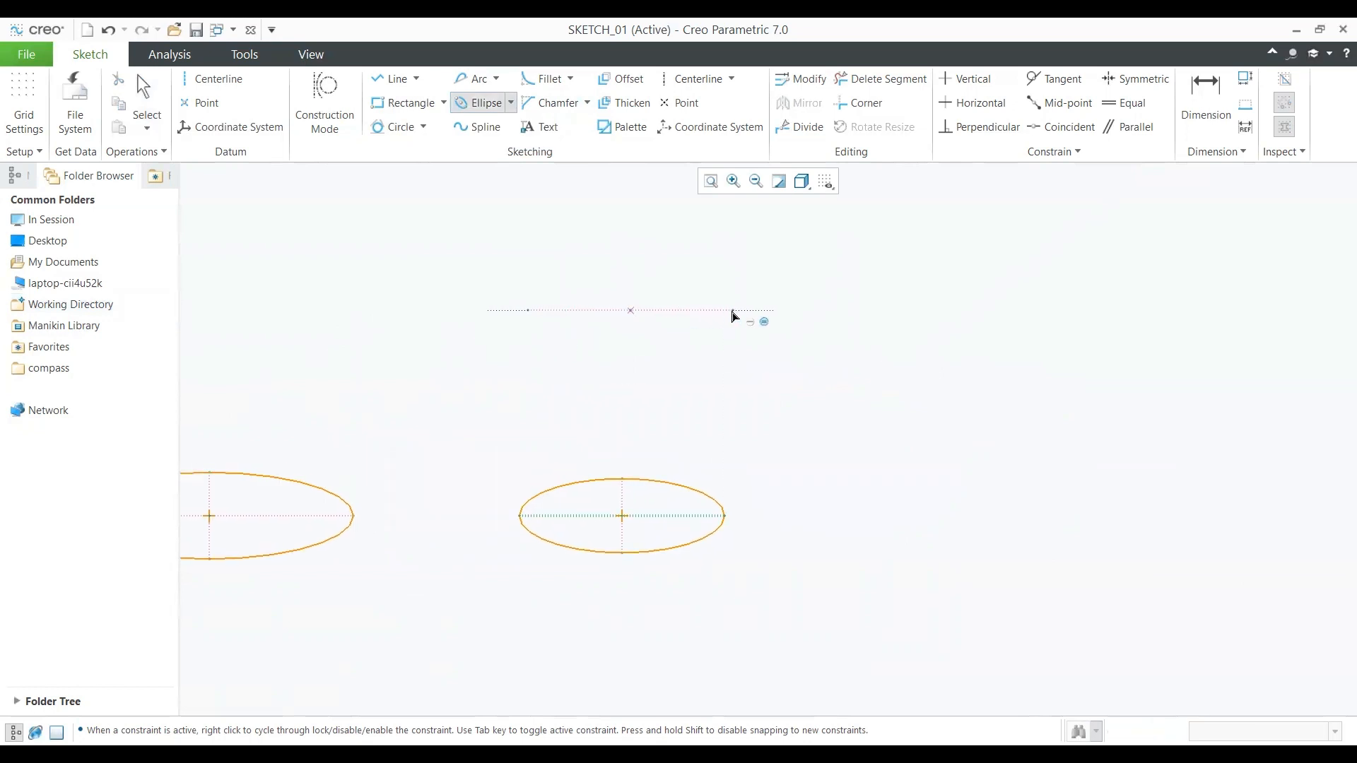
{"action": "left_click", "coordinate": [733, 311]}
{"action": "left_click", "coordinate": [737, 356]}
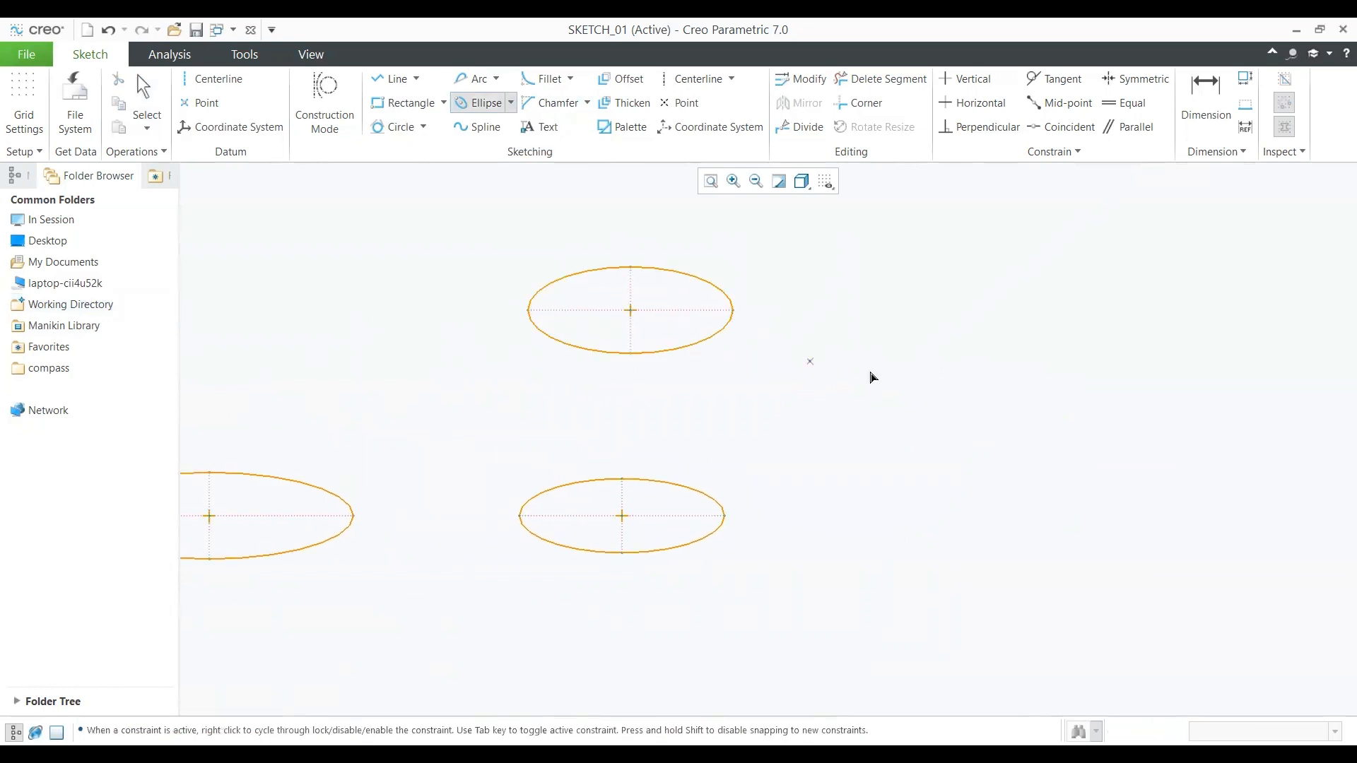
{"action": "middle_click", "coordinate": [817, 374]}
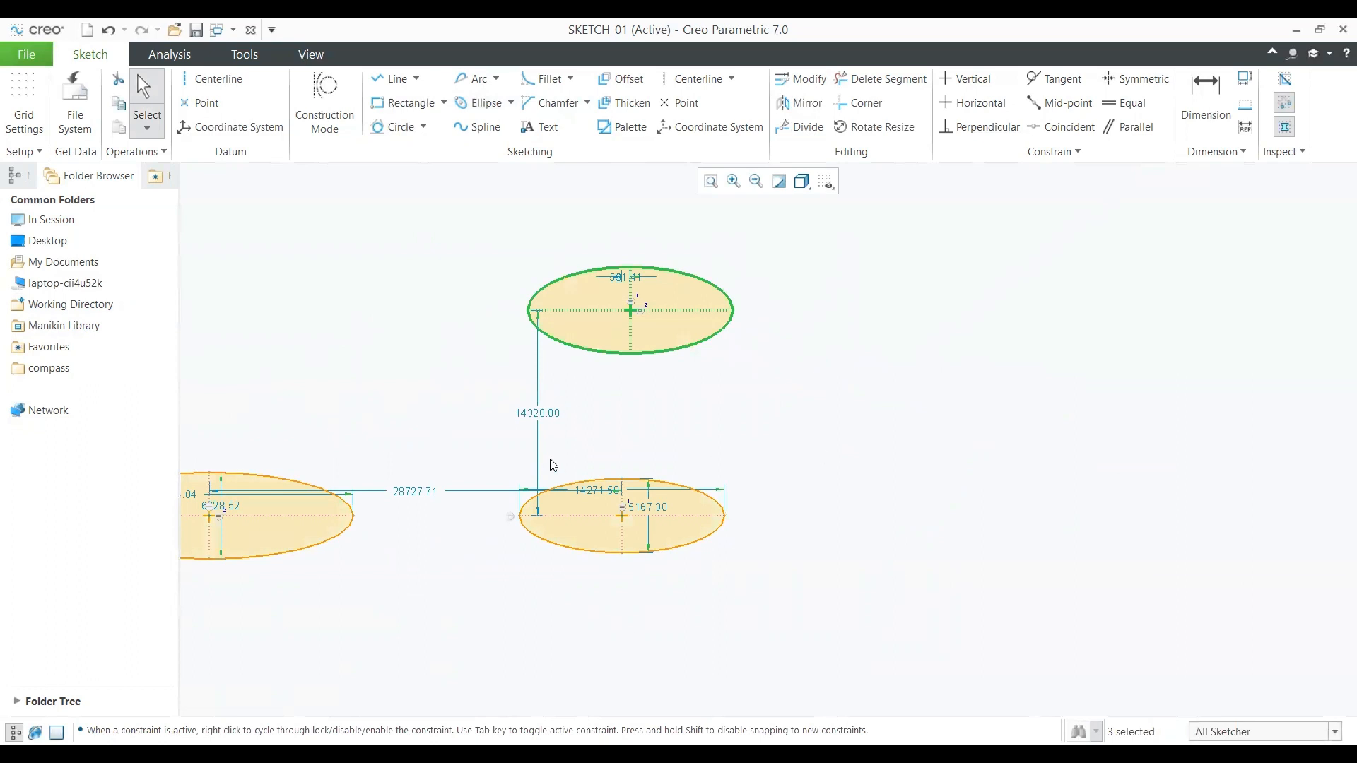
Step: Draw a closed, wavy-topped Spline through nine points in the empty area right of the ellipses, ending at its start point
{"action": "scroll", "coordinate": [700, 441], "scroll_direction": "down", "scroll_amount": 3}
{"action": "scroll", "coordinate": [718, 451], "scroll_direction": "down", "scroll_amount": 3}
{"action": "scroll", "coordinate": [724, 396], "scroll_direction": "up", "scroll_amount": 5}
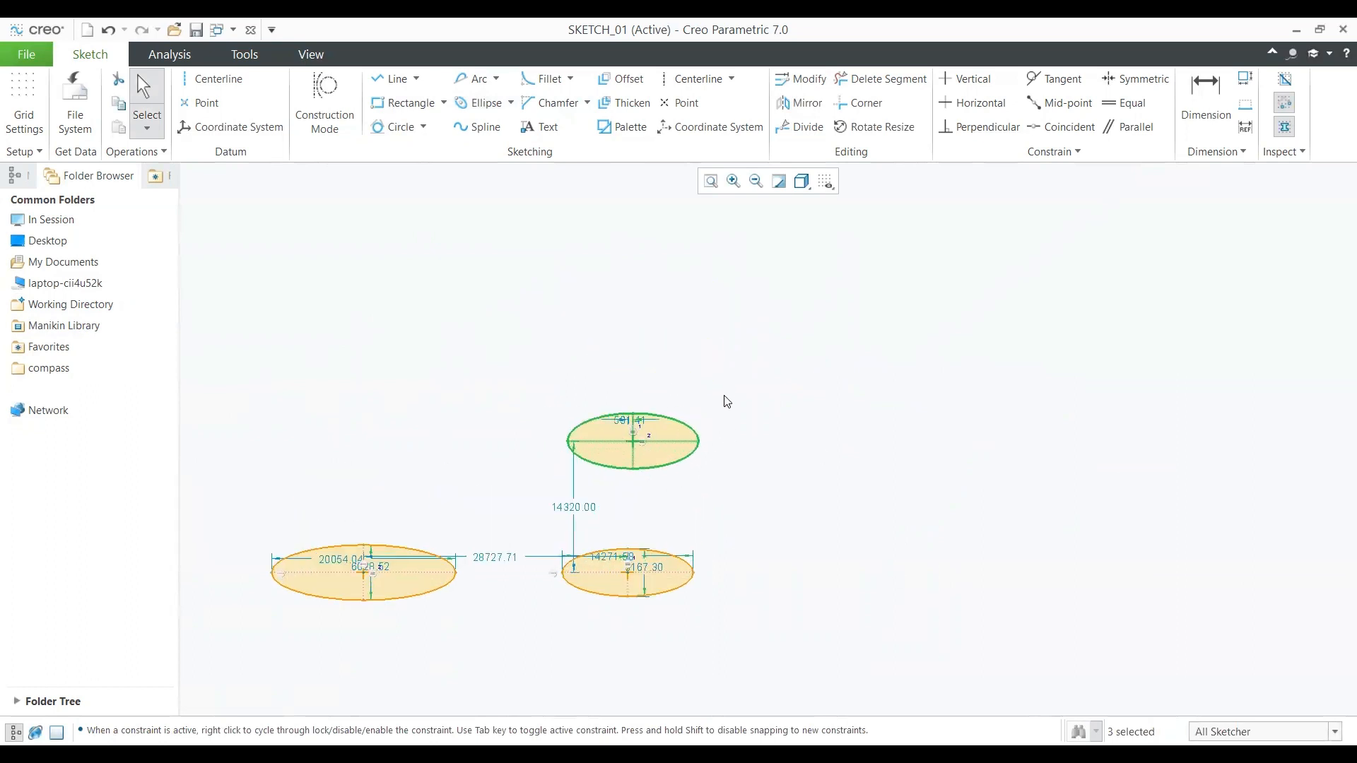
{"action": "middle_click_drag", "start_coordinate": [770, 512], "coordinate": [656, 491], "text": "shift"}
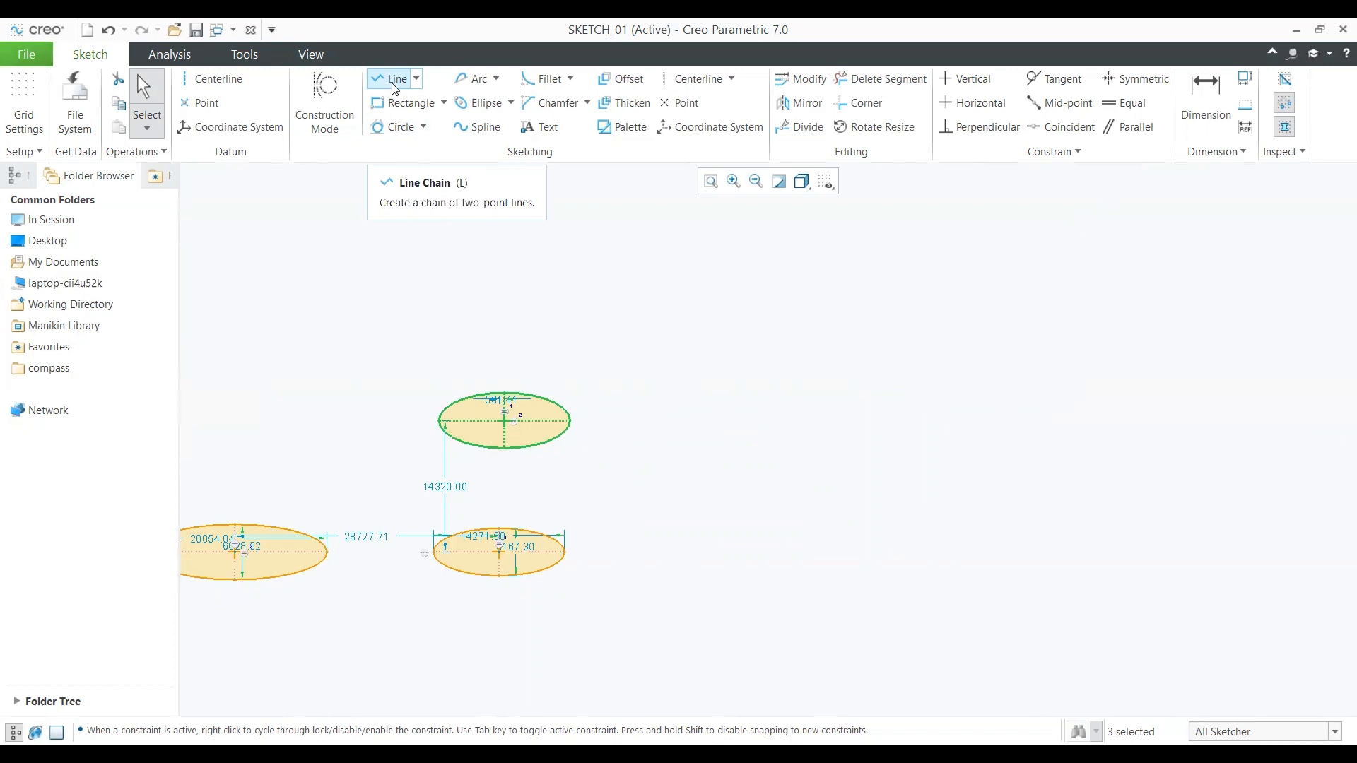
{"action": "left_click", "coordinate": [478, 127]}
{"action": "left_click", "coordinate": [688, 428]}
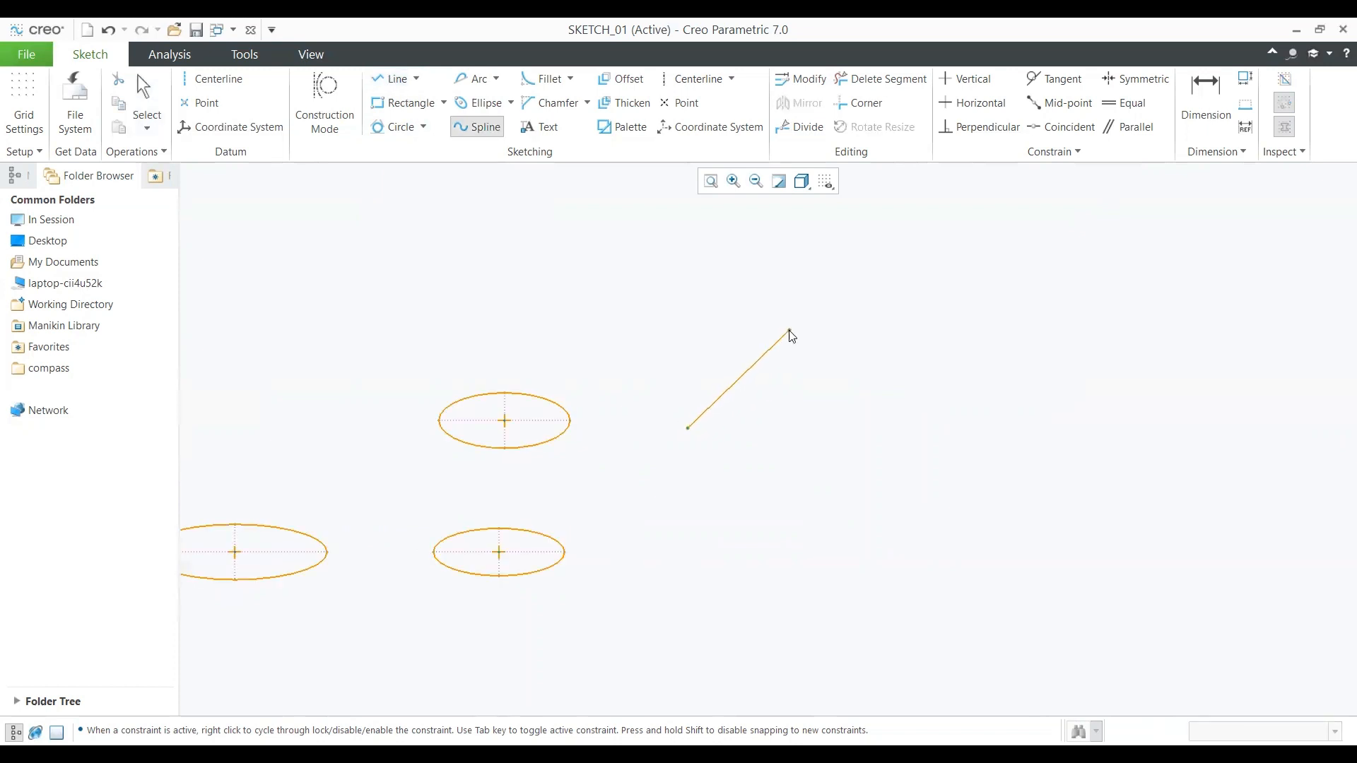
{"action": "left_click", "coordinate": [789, 330]}
{"action": "left_click", "coordinate": [837, 377]}
{"action": "left_click", "coordinate": [939, 376]}
{"action": "left_click", "coordinate": [974, 324]}
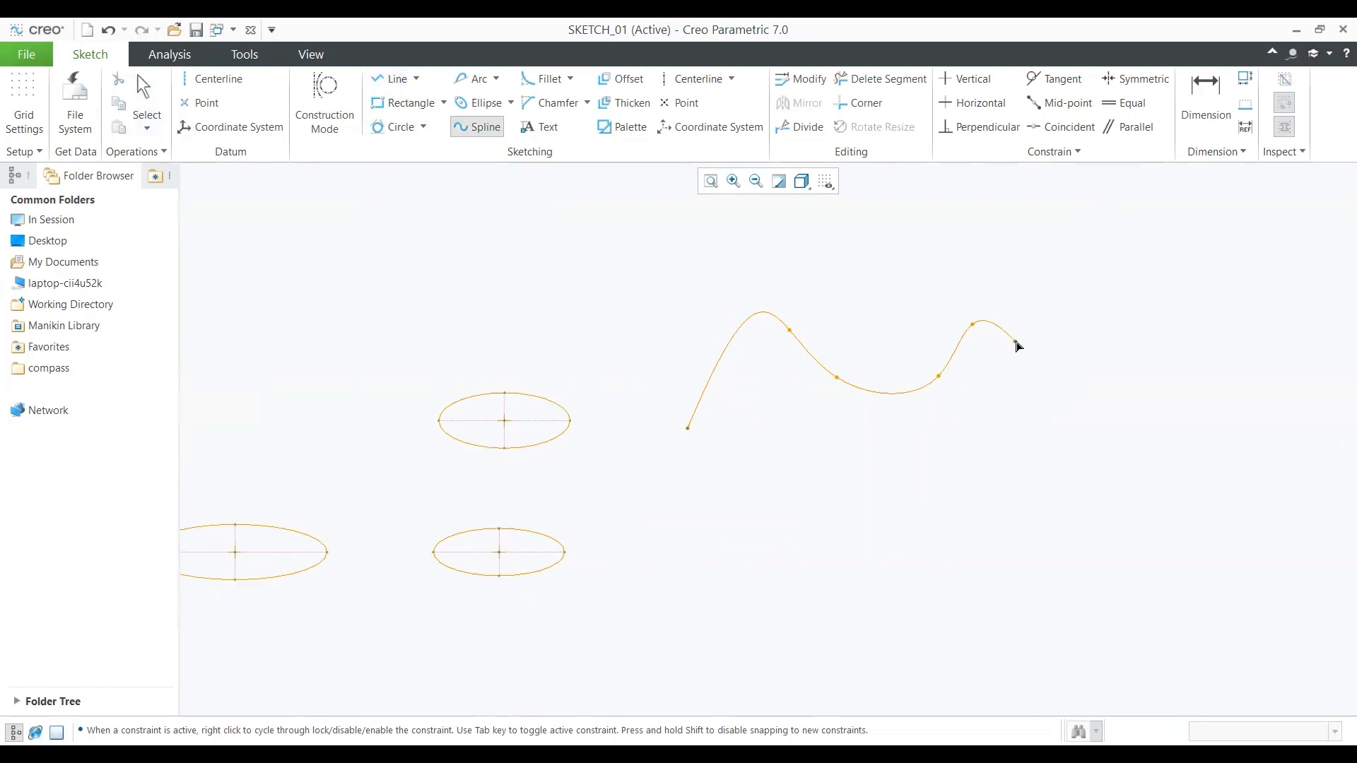
{"action": "left_click", "coordinate": [1015, 342]}
{"action": "left_click", "coordinate": [1135, 315]}
{"action": "left_click", "coordinate": [1142, 433]}
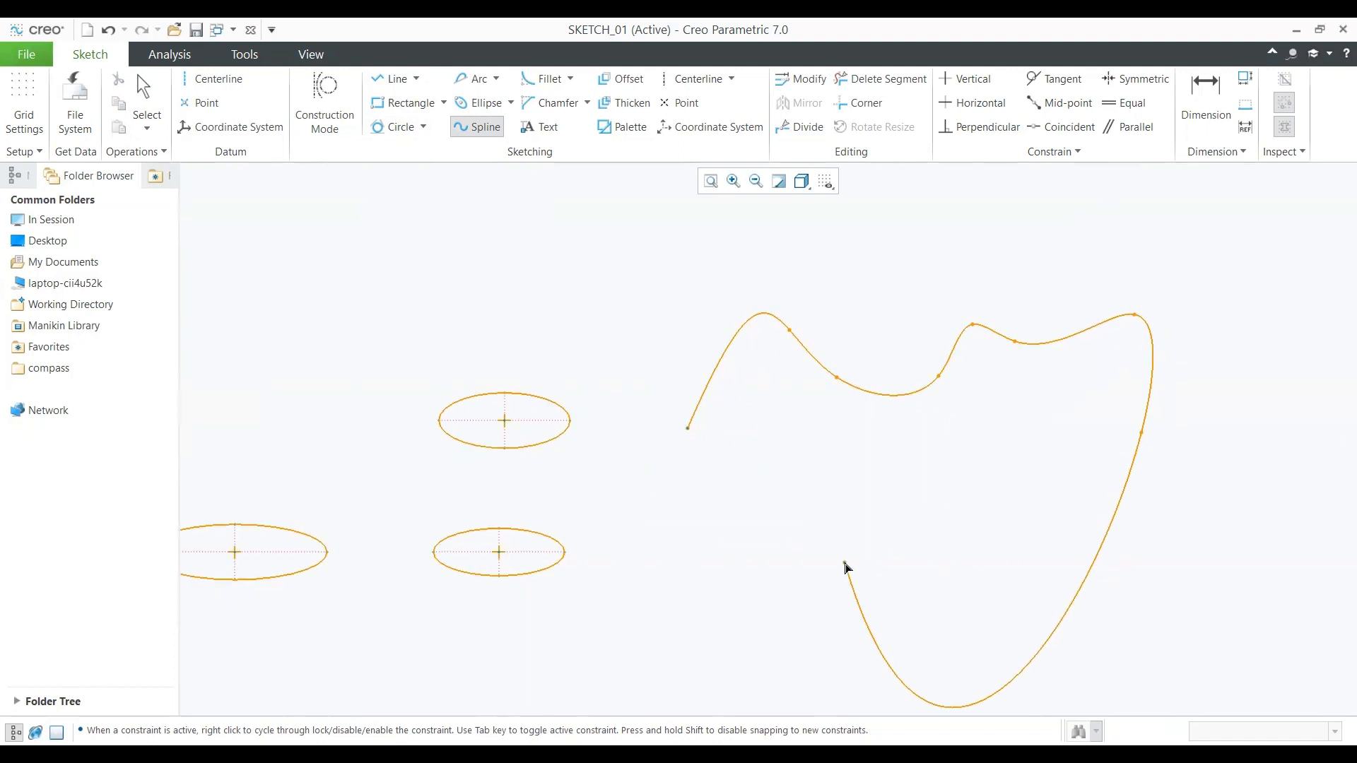
{"action": "left_click", "coordinate": [845, 563]}
{"action": "left_click", "coordinate": [688, 429]}
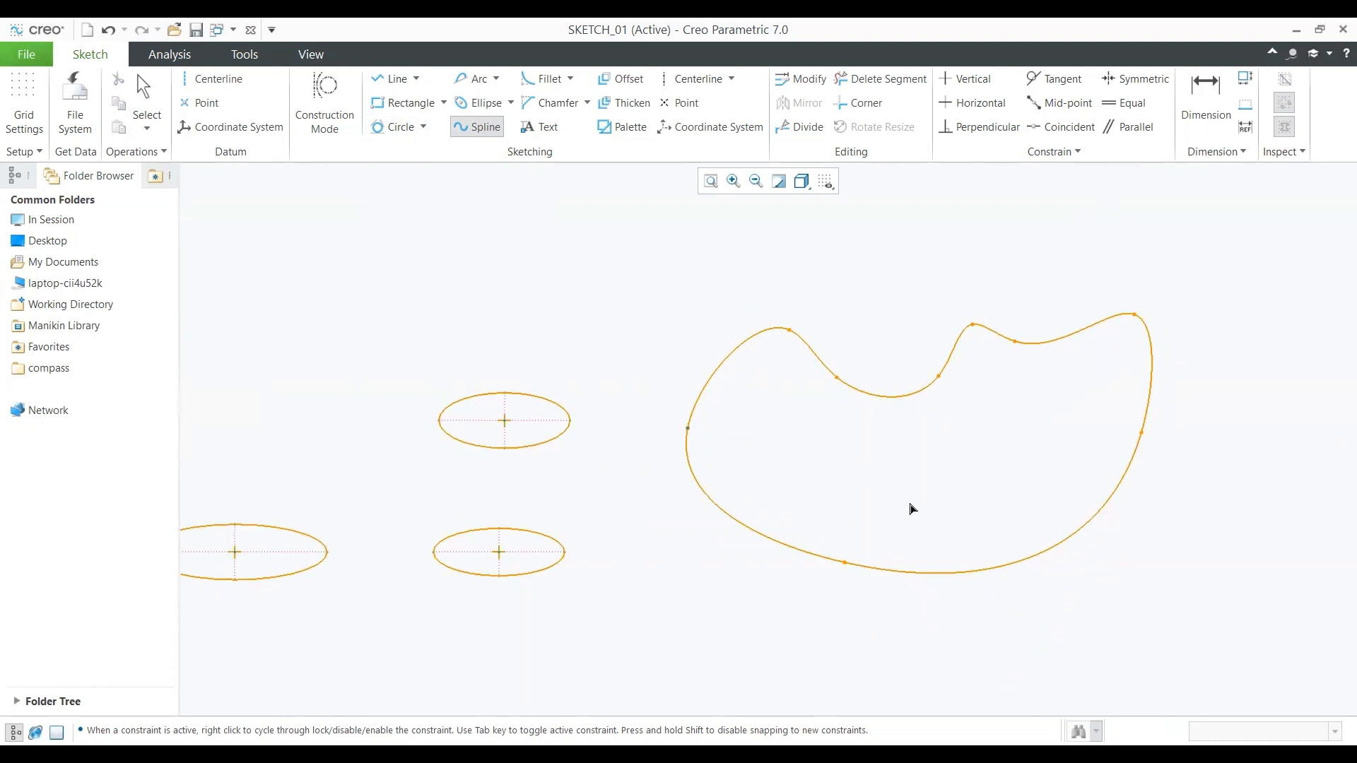
{"action": "middle_click", "coordinate": [841, 454]}
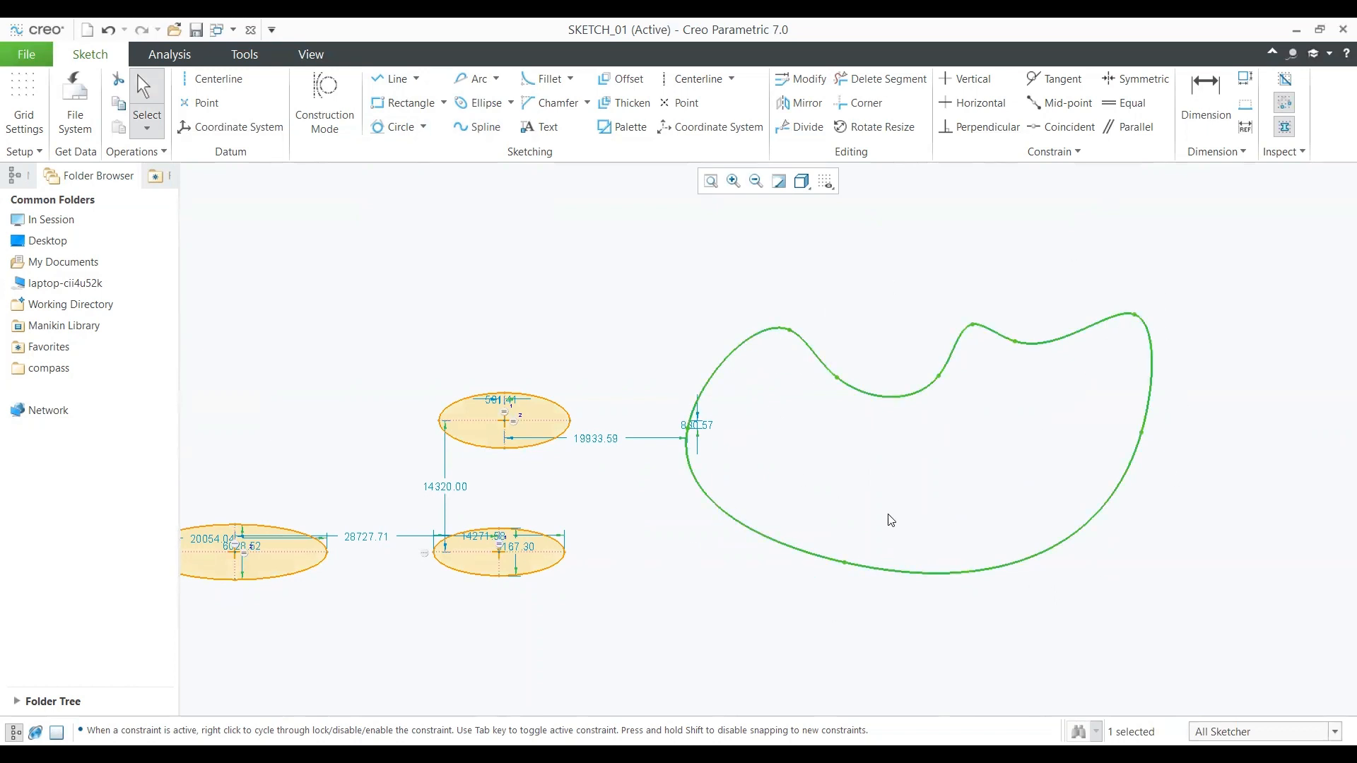
Step: Draw a Line Tangent joining the upper left side of the Center and Axis ellipse to the upper side of the larger Axis Ends ellipse
{"action": "left_click", "coordinate": [417, 81]}
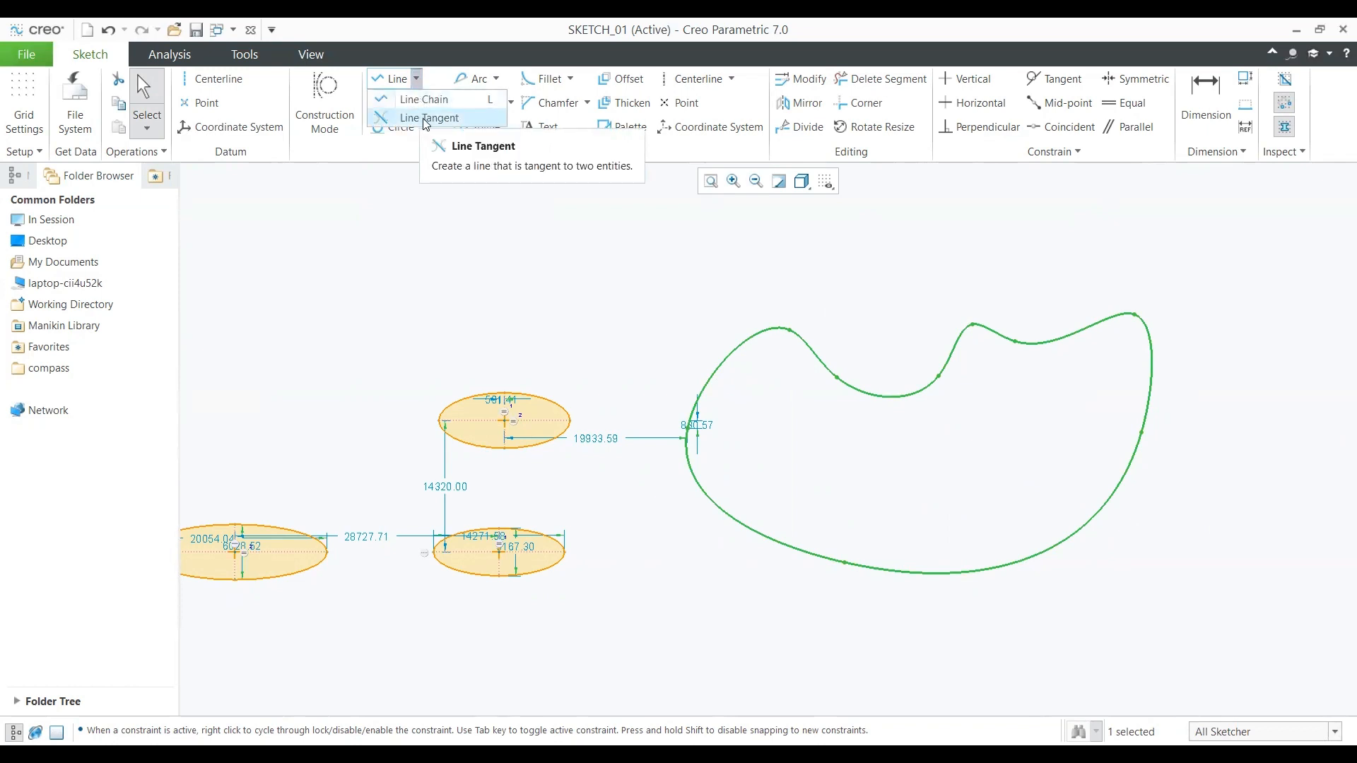
{"action": "left_click", "coordinate": [426, 119]}
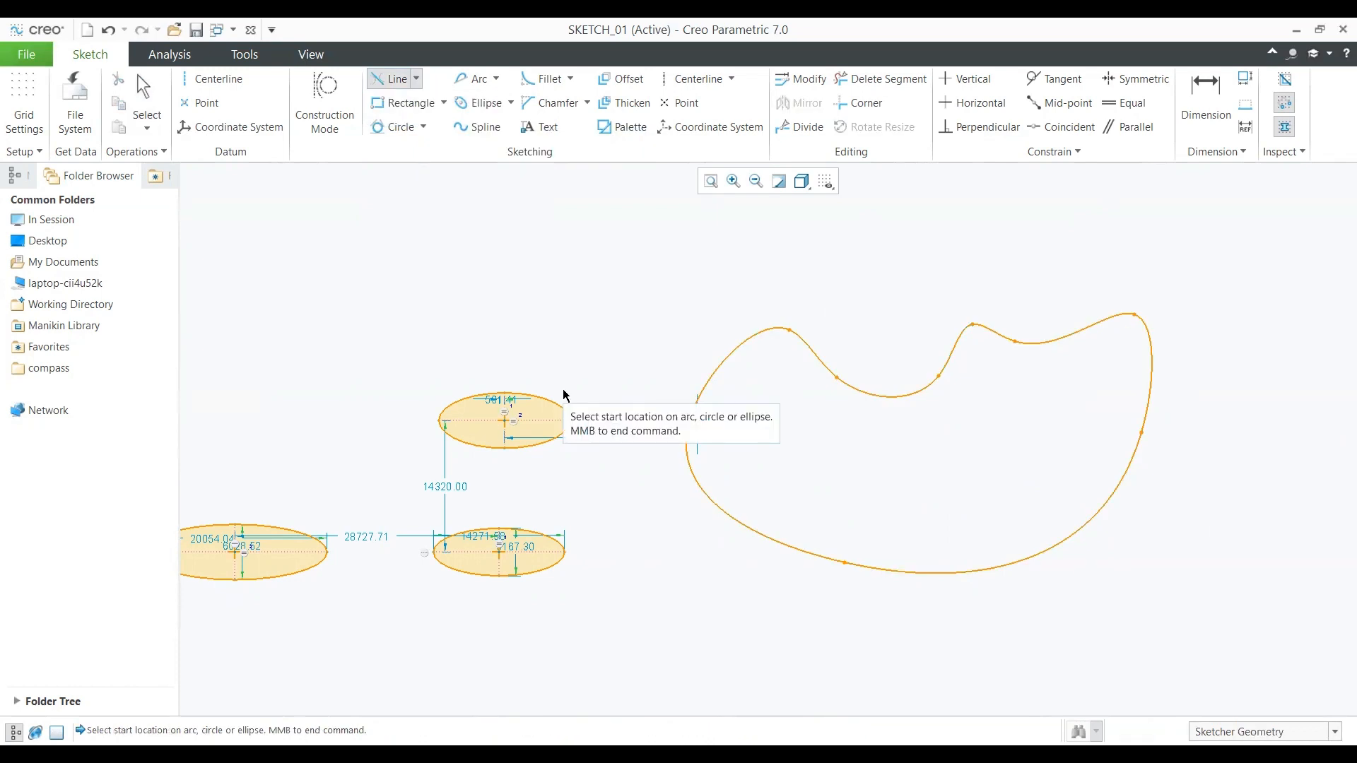
{"action": "left_click", "coordinate": [463, 408]}
{"action": "left_click", "coordinate": [210, 530]}
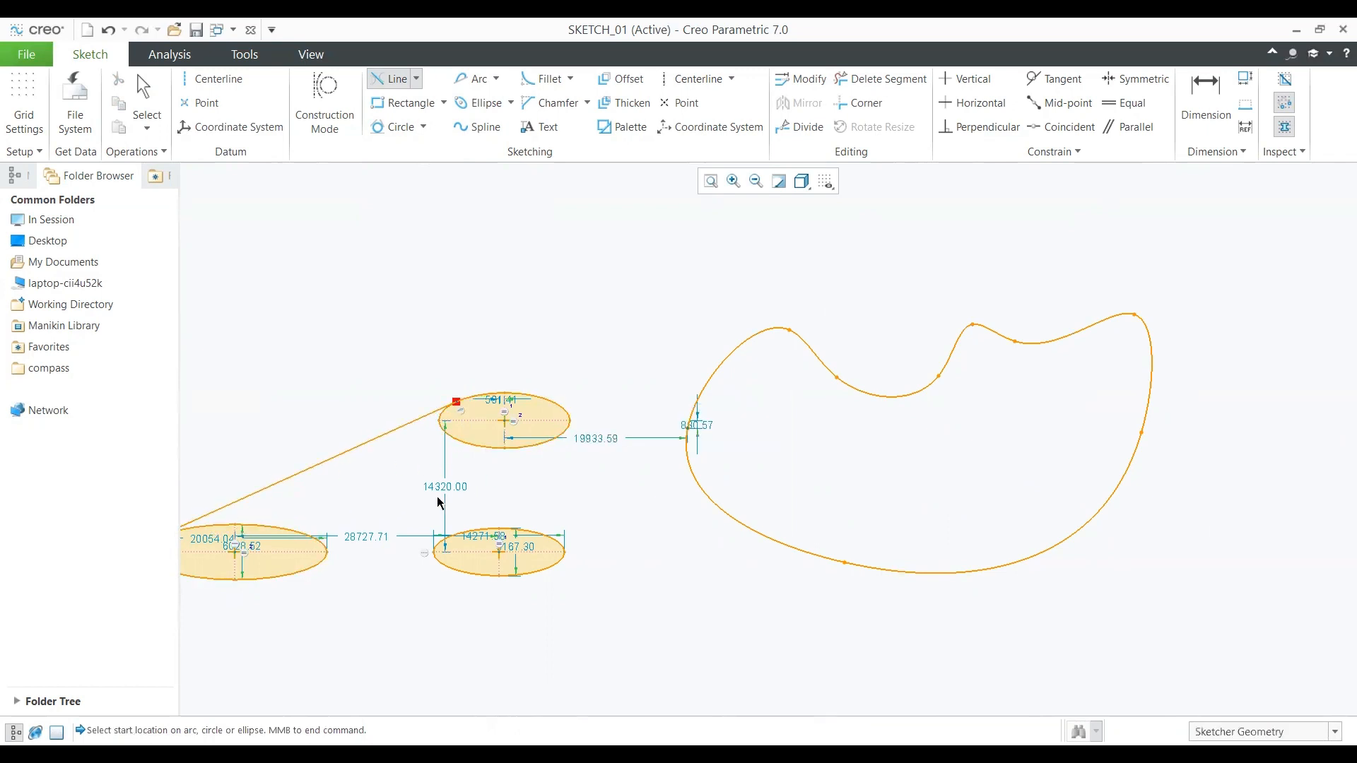
{"action": "scroll", "coordinate": [474, 464], "scroll_direction": "down", "scroll_amount": 3}
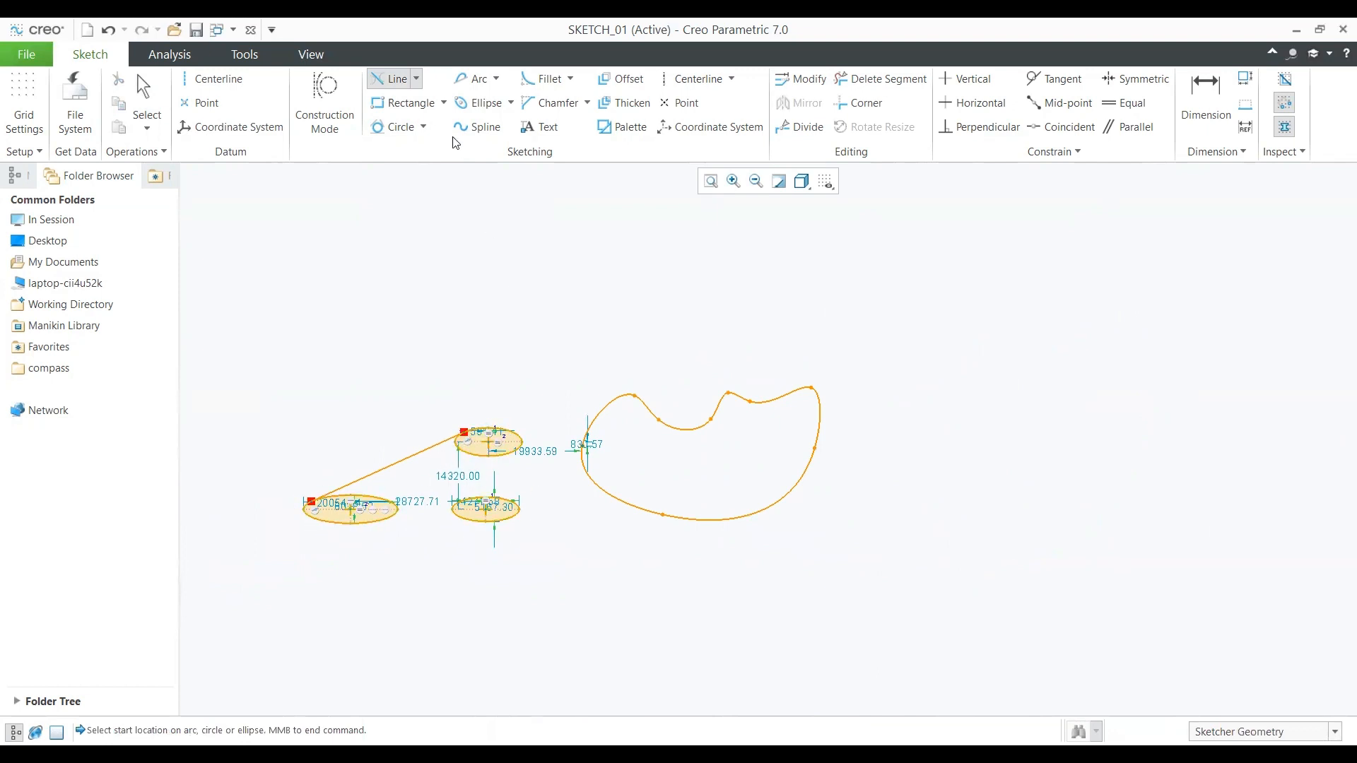
Step: Try to draw a Line Tangent from the upper Center and Axis ellipse to the closed spline
{"action": "left_click", "coordinate": [516, 431]}
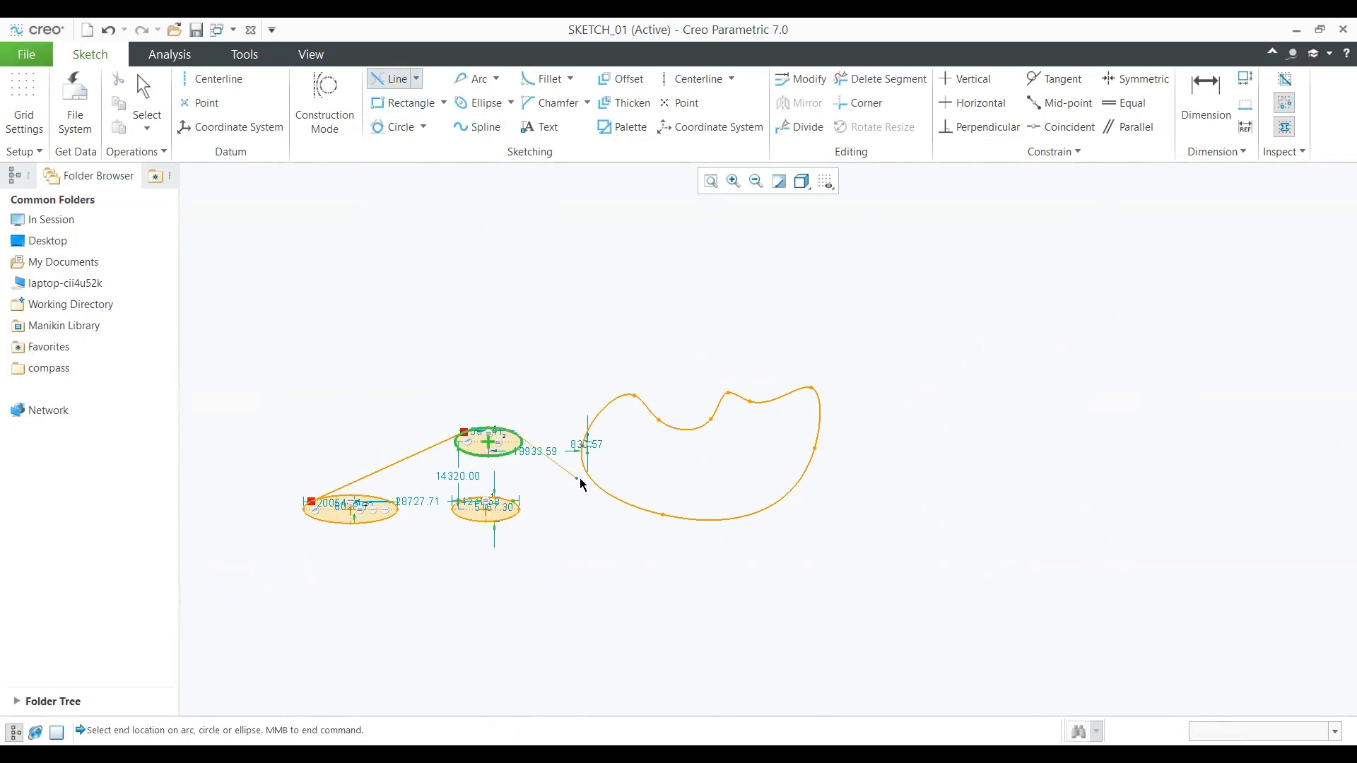
{"action": "middle_click", "coordinate": [643, 509]}
{"action": "scroll", "coordinate": [606, 496], "scroll_direction": "up", "scroll_amount": 5}
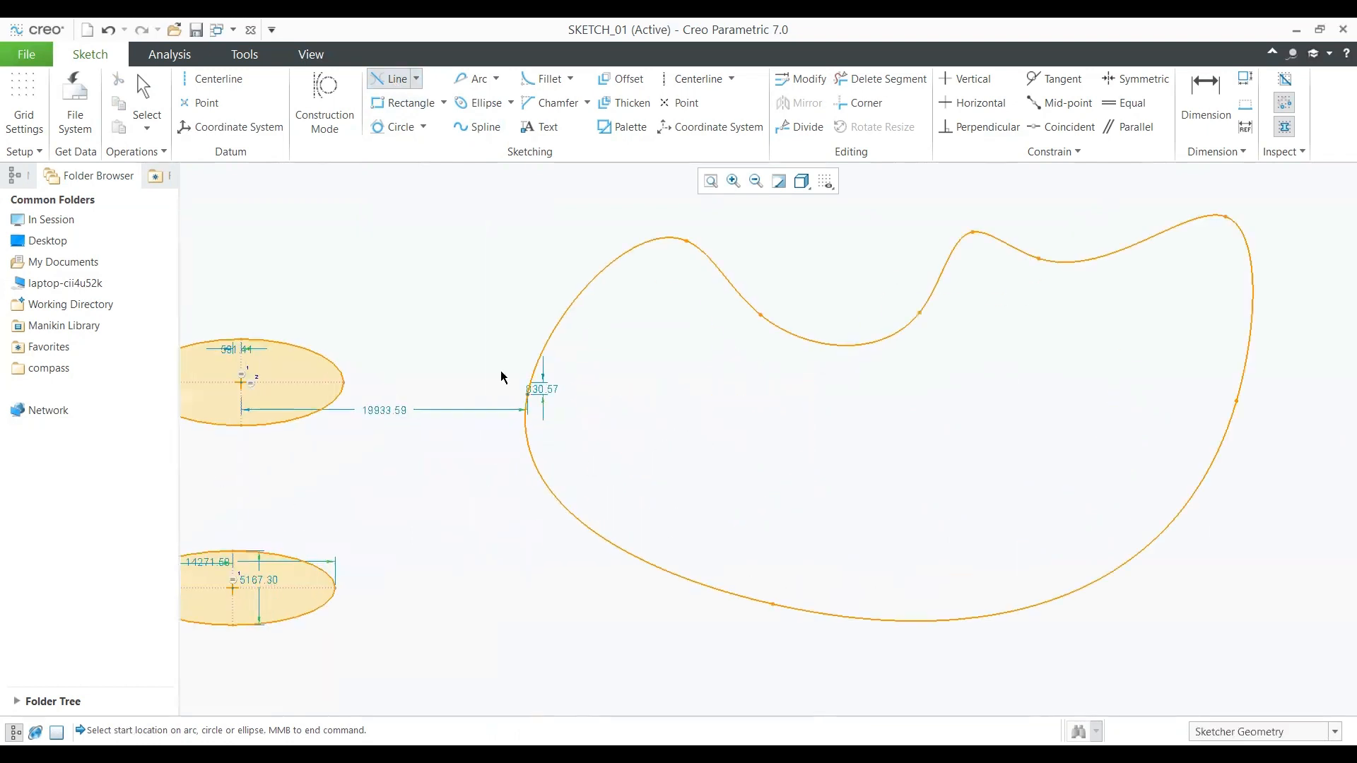
{"action": "left_click", "coordinate": [316, 355]}
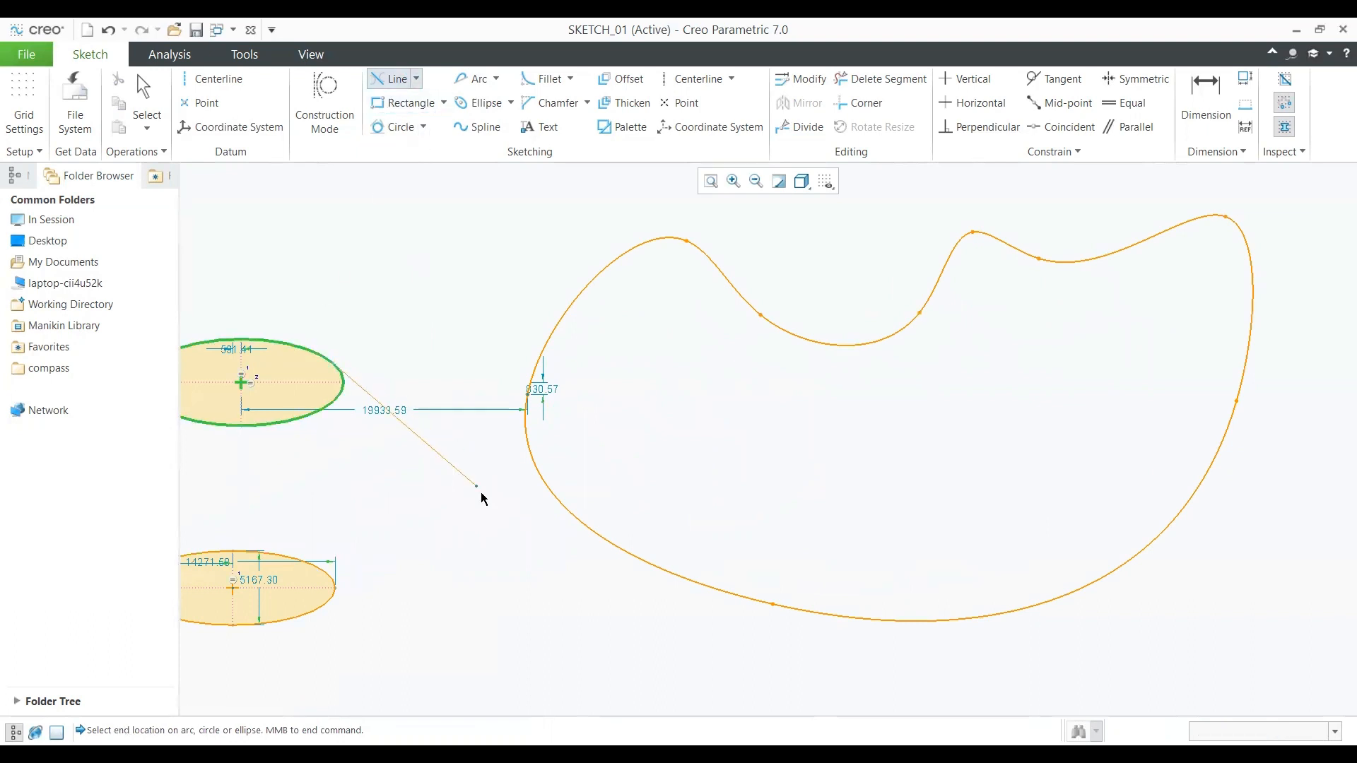
{"action": "middle_click", "coordinate": [589, 529]}
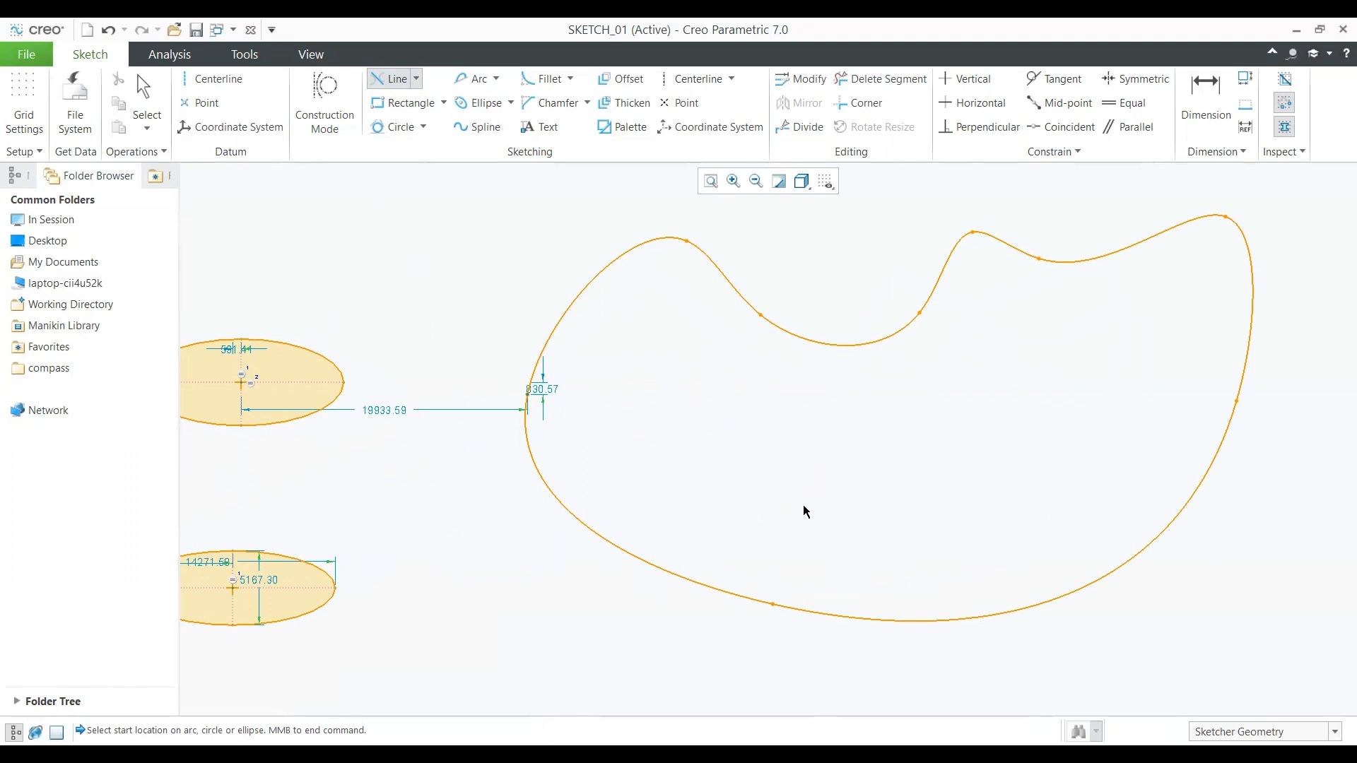
{"action": "scroll", "coordinate": [883, 474], "scroll_direction": "down", "scroll_amount": 2}
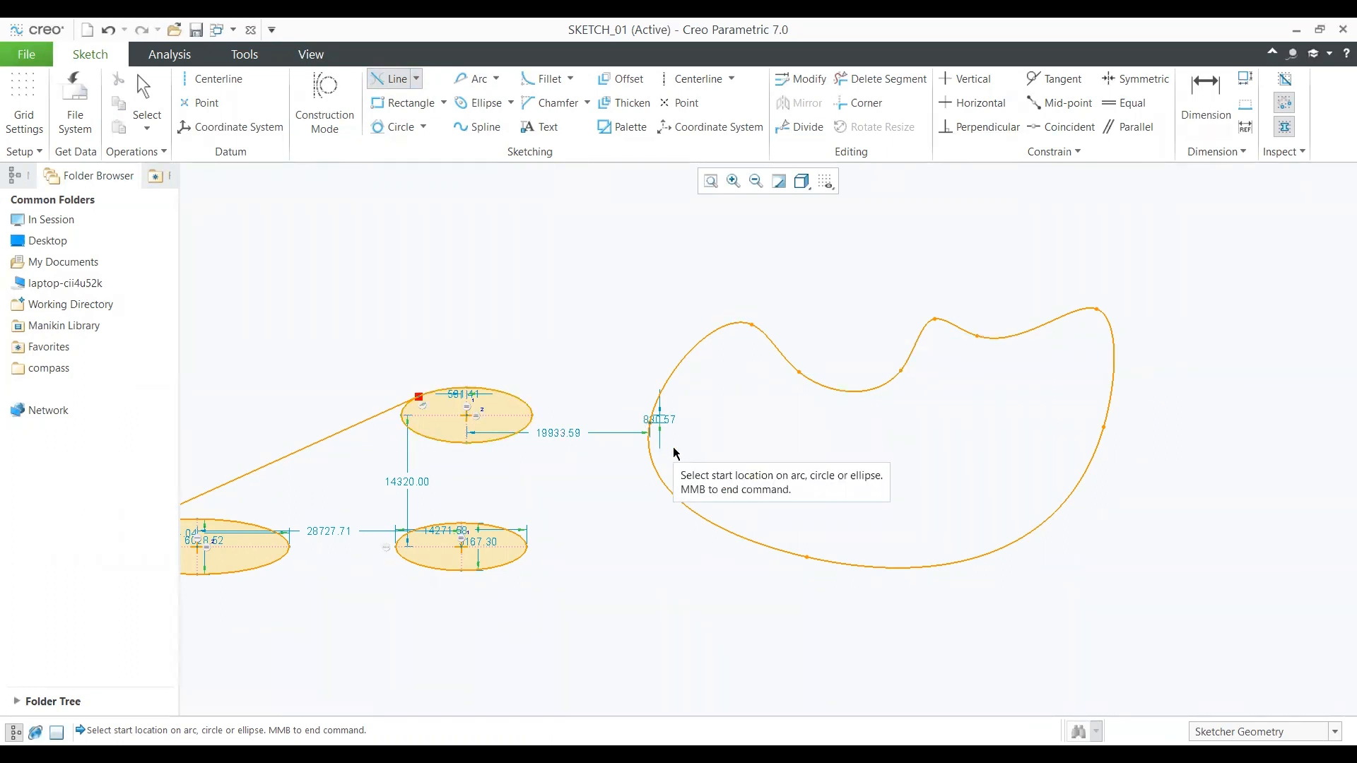
{"action": "scroll", "coordinate": [562, 438], "scroll_direction": "up", "scroll_amount": 5}
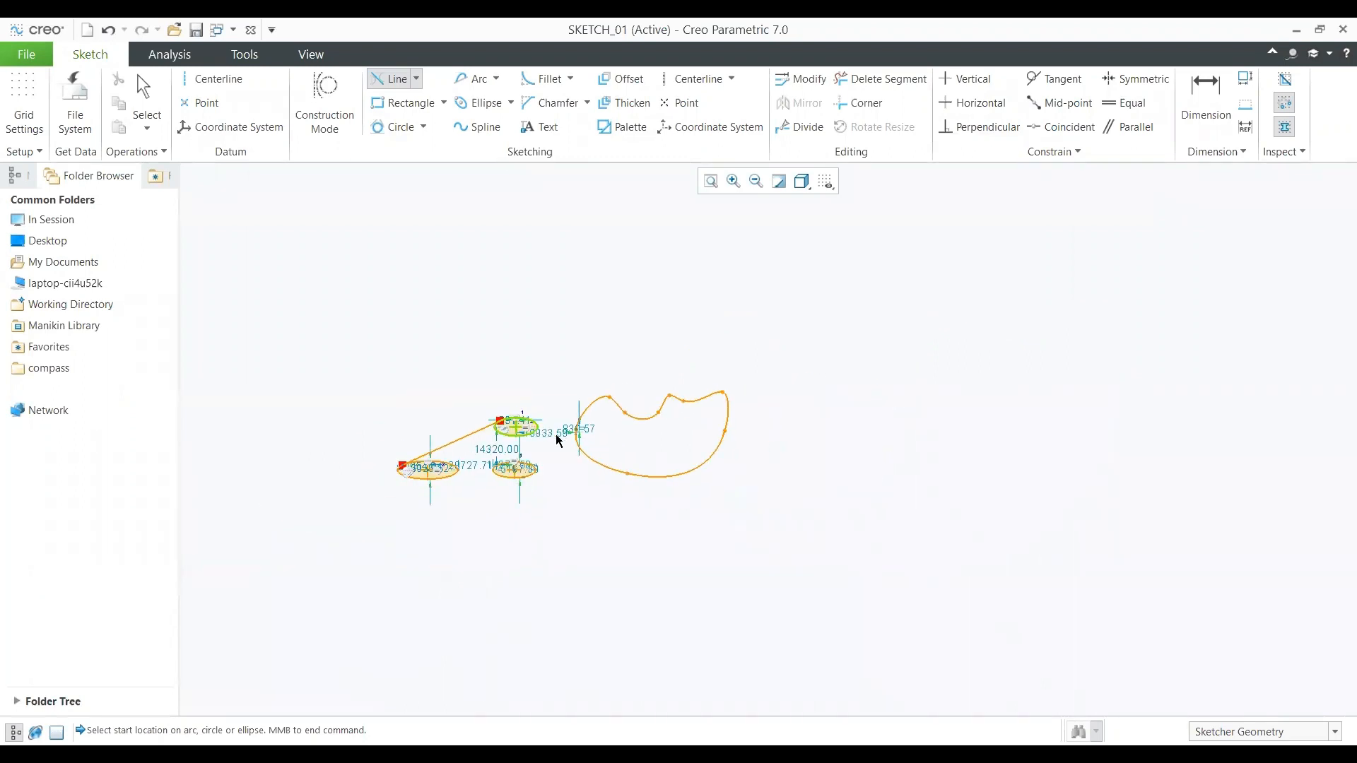
{"action": "scroll", "coordinate": [572, 410], "scroll_direction": "down", "scroll_amount": 3}
{"action": "scroll", "coordinate": [536, 401], "scroll_direction": "up", "scroll_amount": 1}
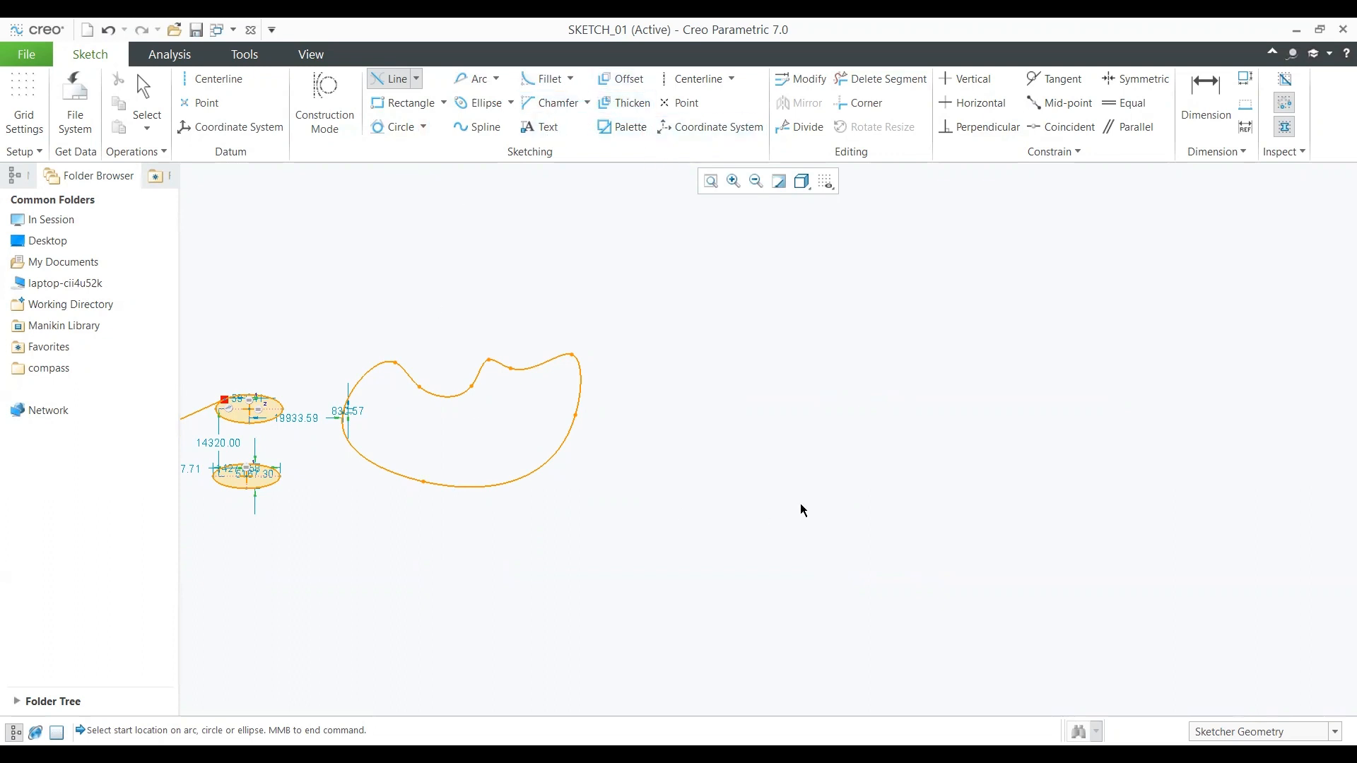
{"action": "middle_click_drag", "start_coordinate": [842, 485], "coordinate": [1111, 477]}
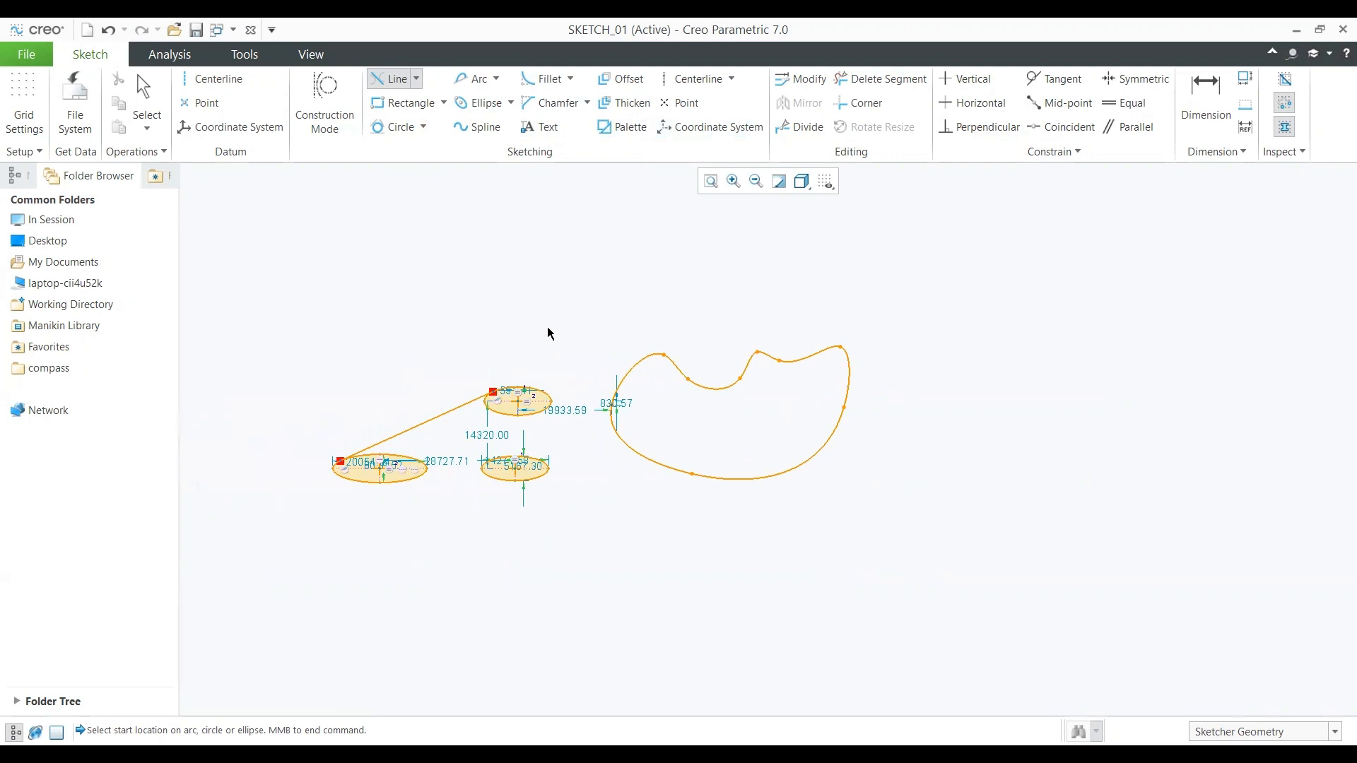